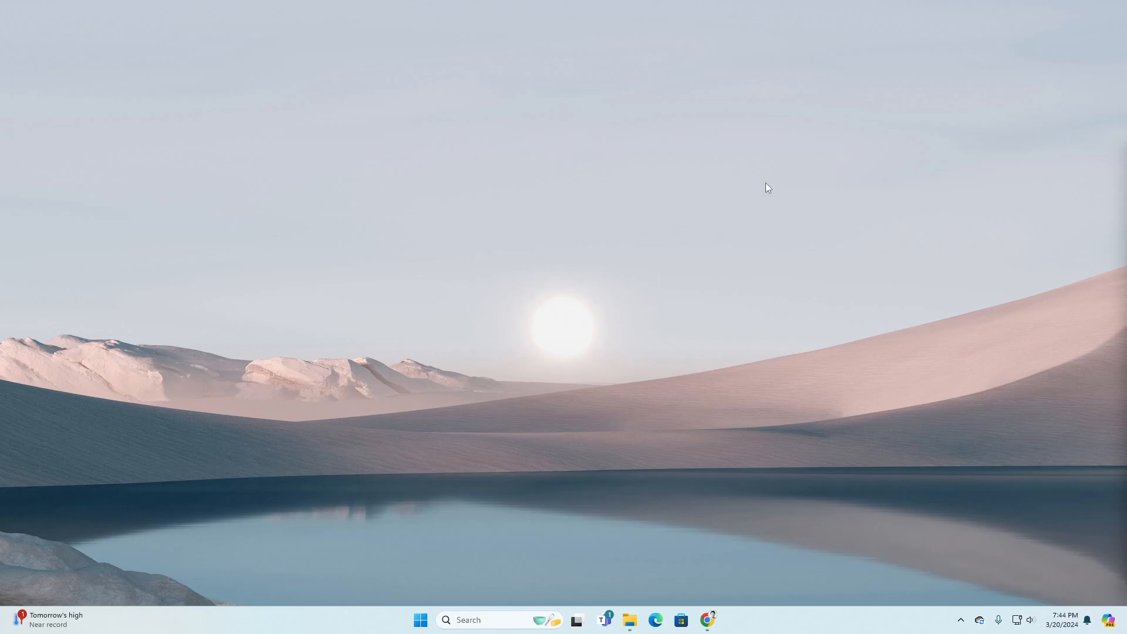
- Switch to Chrome and browse the popular web design shots on Dribbble for layout inspiration
click(709, 615)
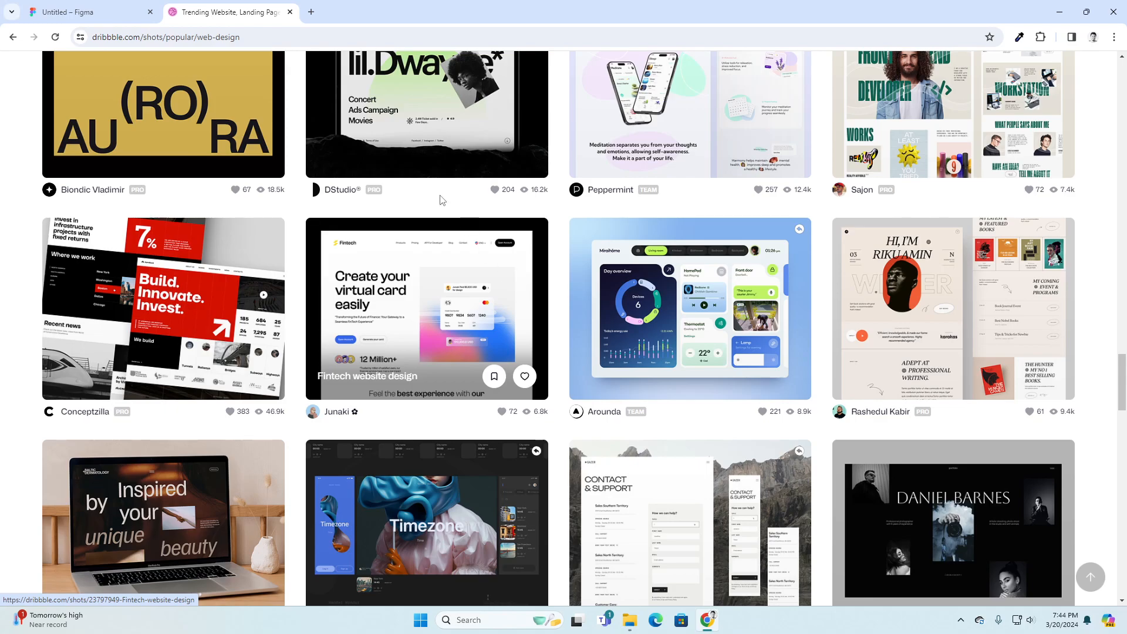
click(112, 4)
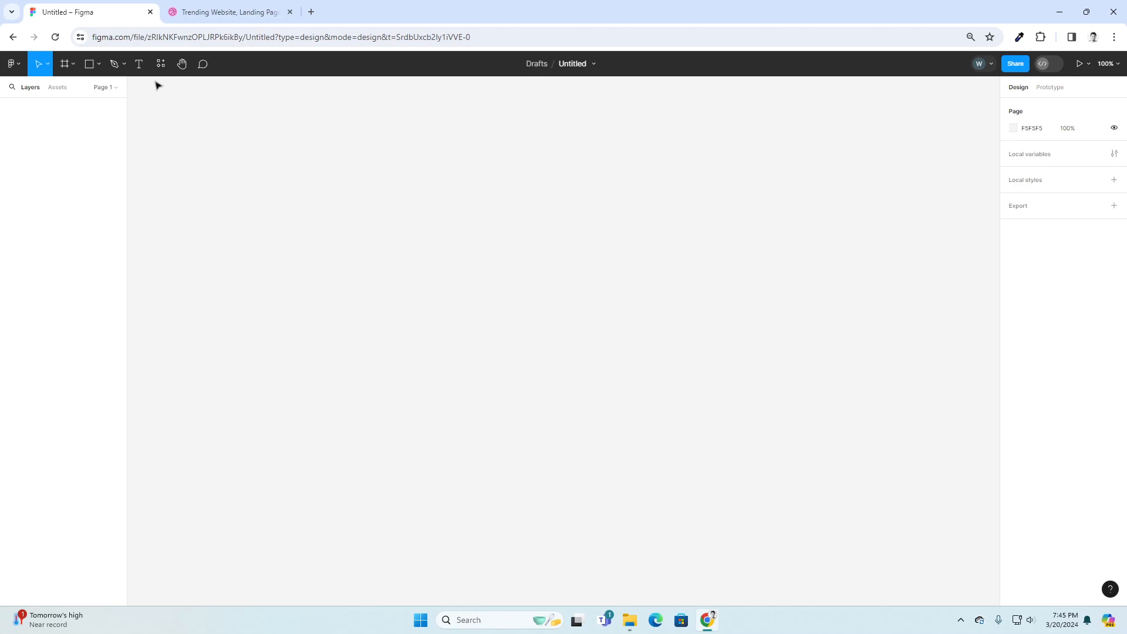
click(232, 16)
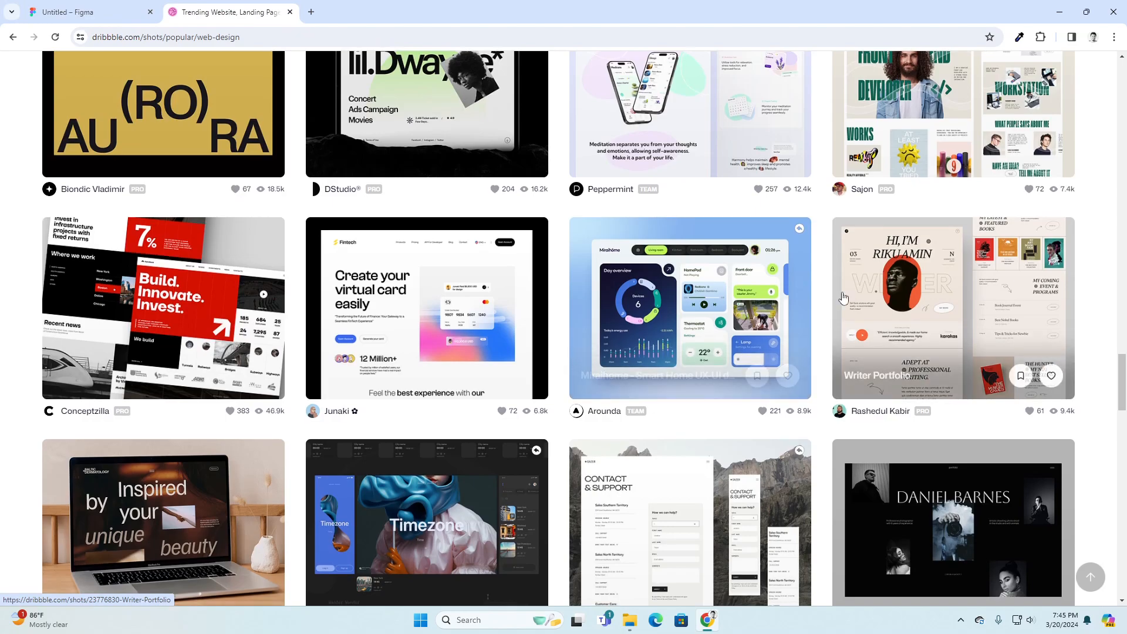
scroll(860, 292, down, 4)
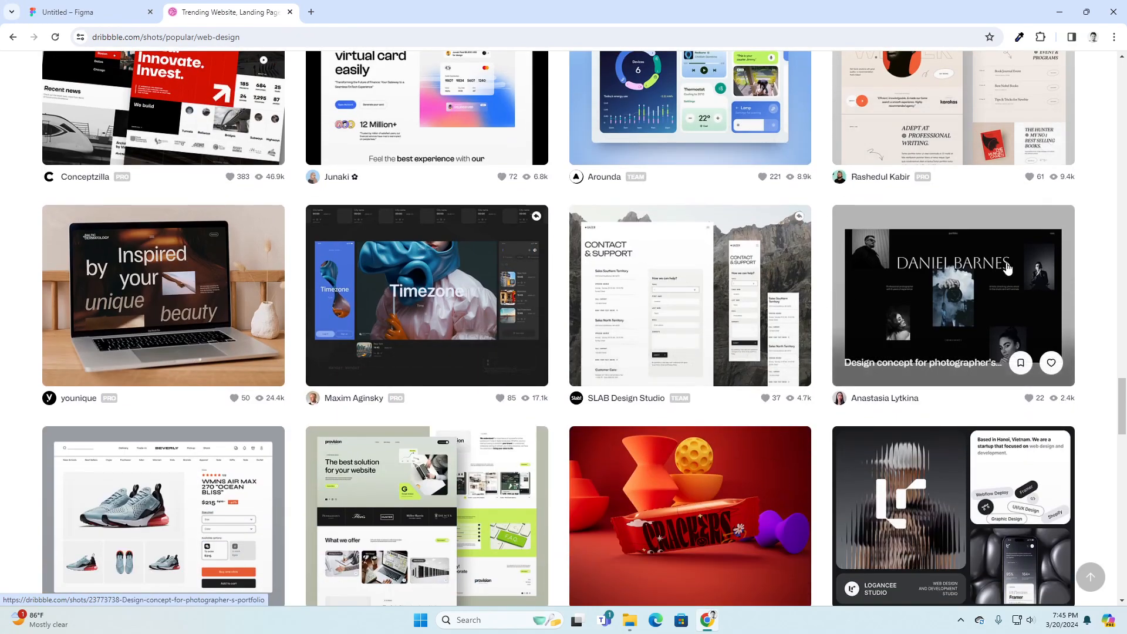
scroll(1007, 269, down, 4)
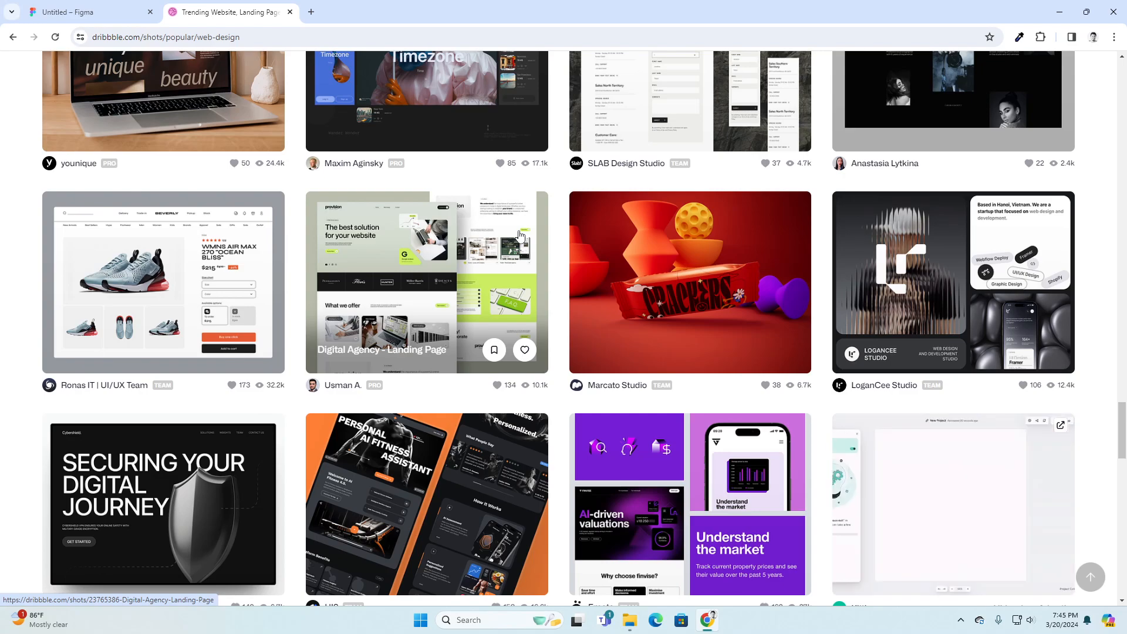
scroll(519, 235, down, 6)
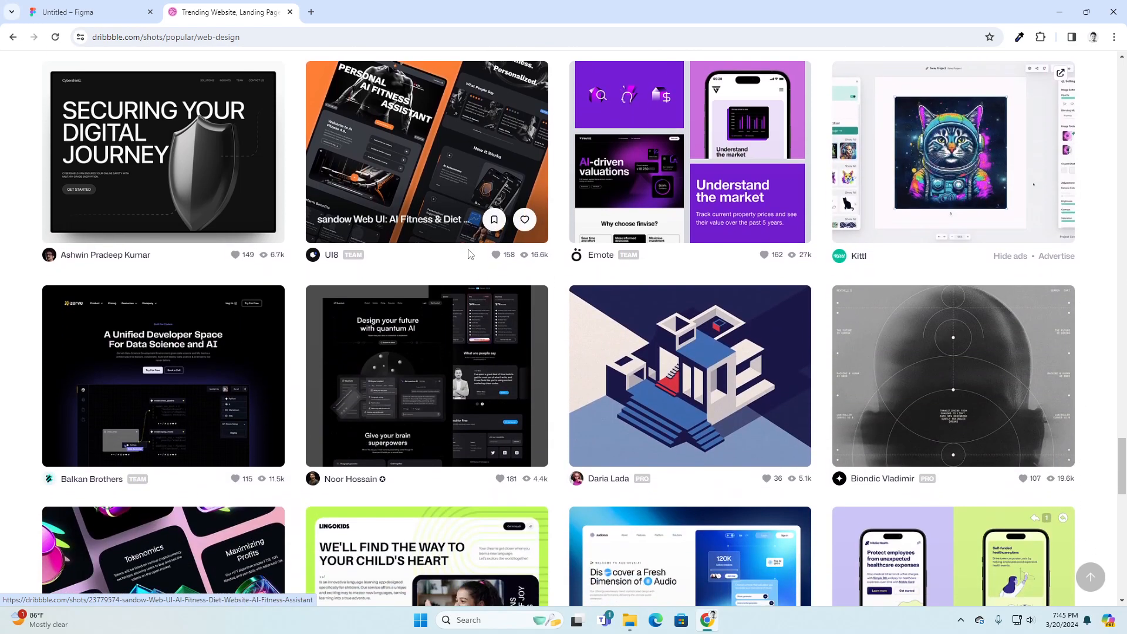
scroll(493, 332, down, 5)
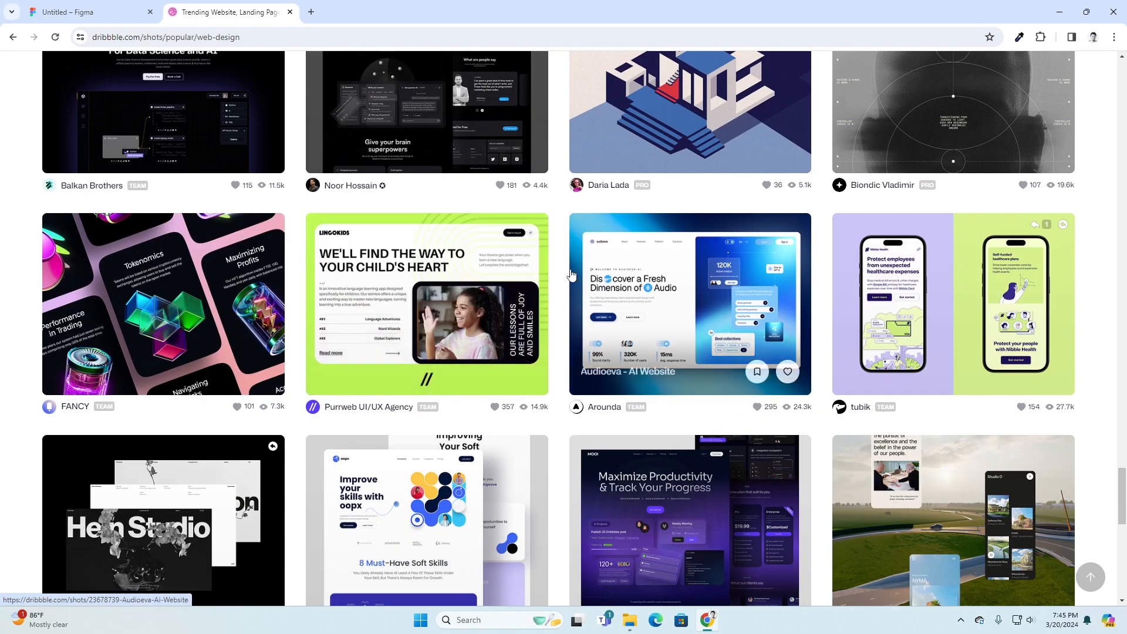
scroll(589, 273, down, 4)
scroll(752, 170, down, 3)
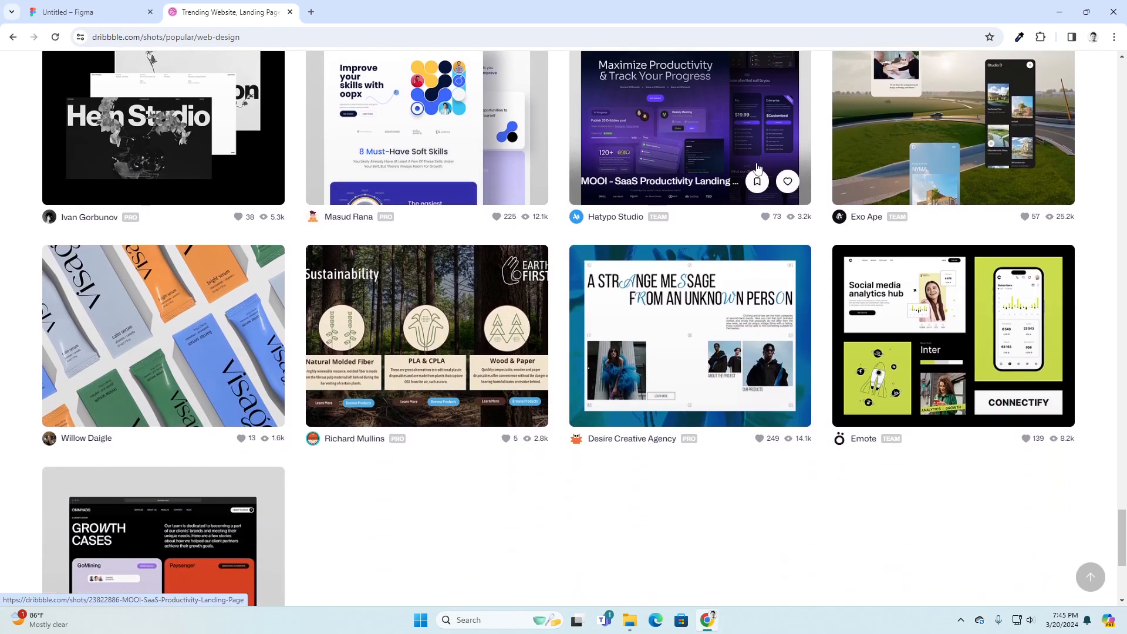
scroll(759, 164, down, 4)
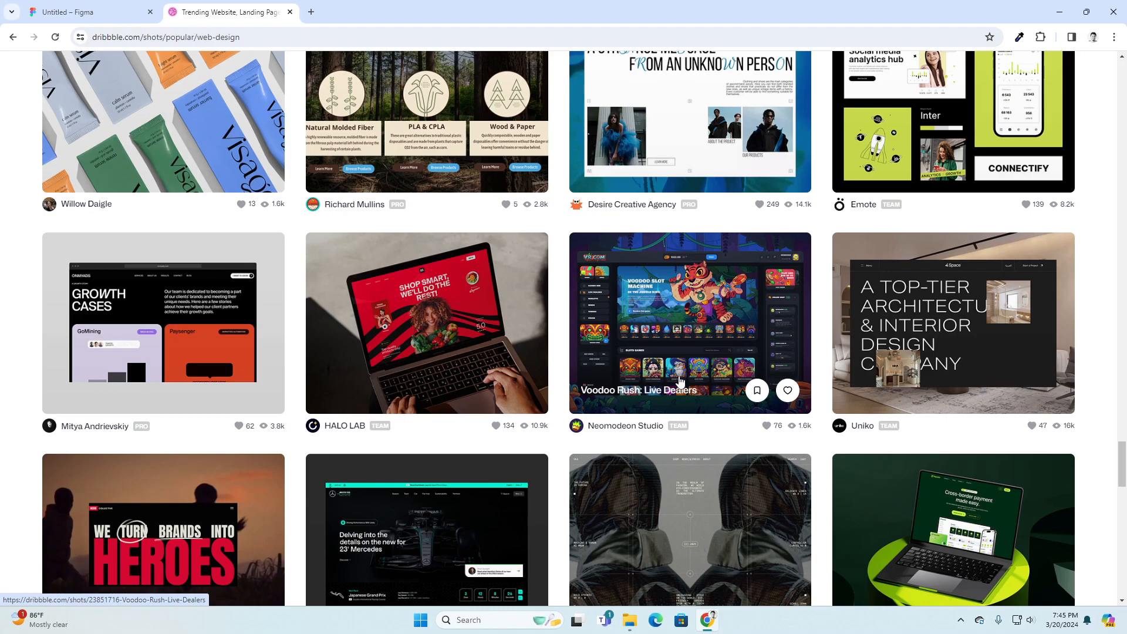
- Open pinterest.com in a new browser tab
click(311, 12)
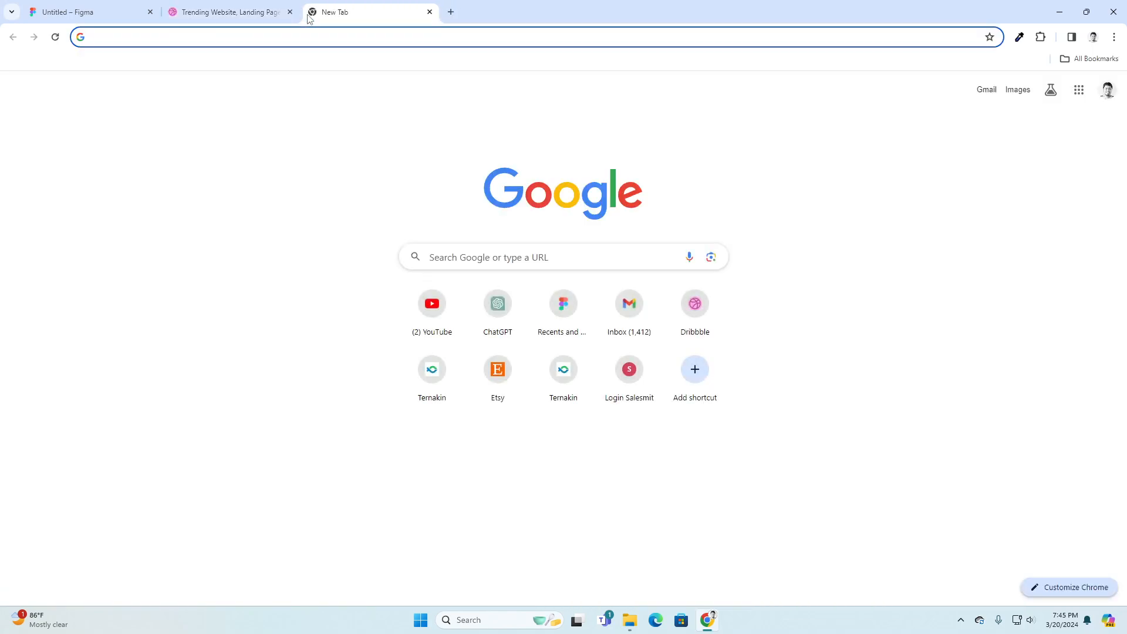
text(pinterest.com)
key(Return)
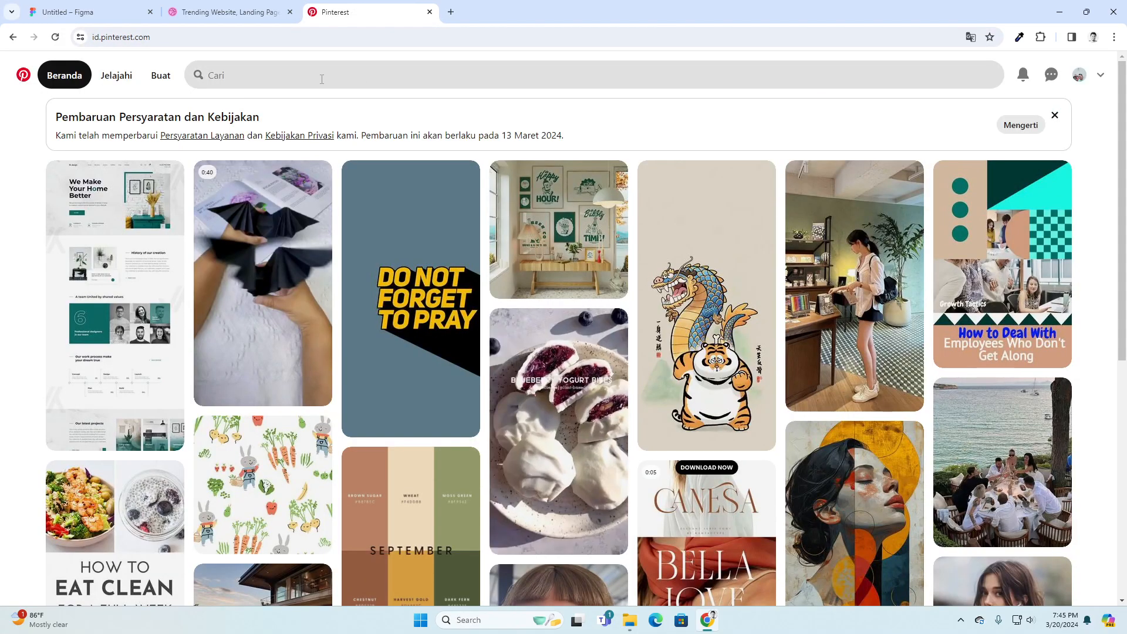
- Search Pinterest for "web design"
click(316, 77)
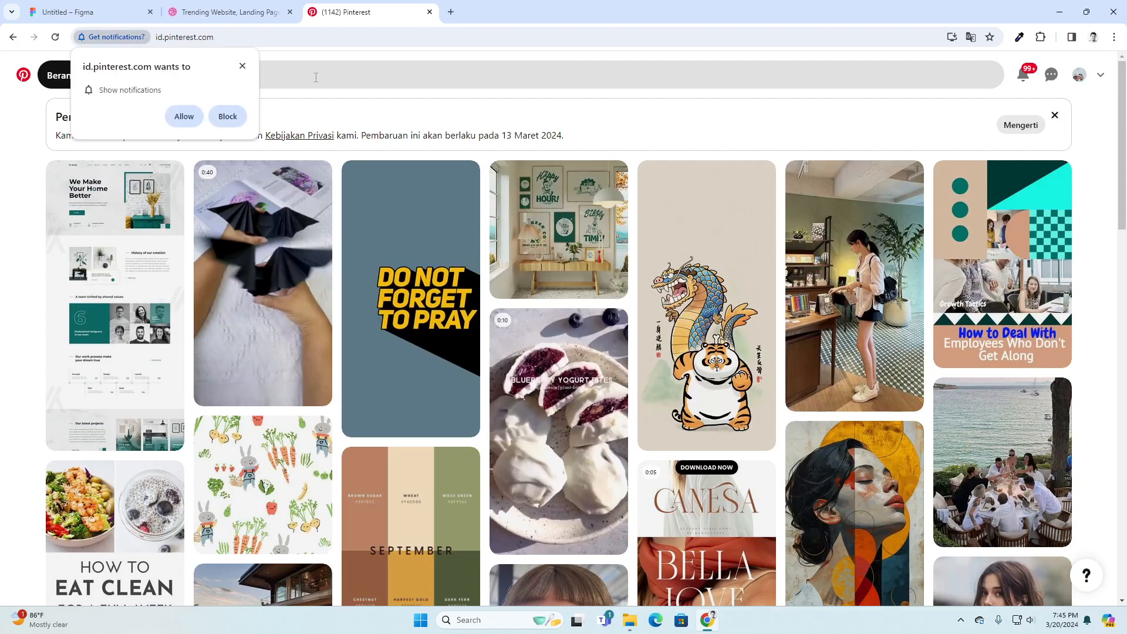
click(261, 75)
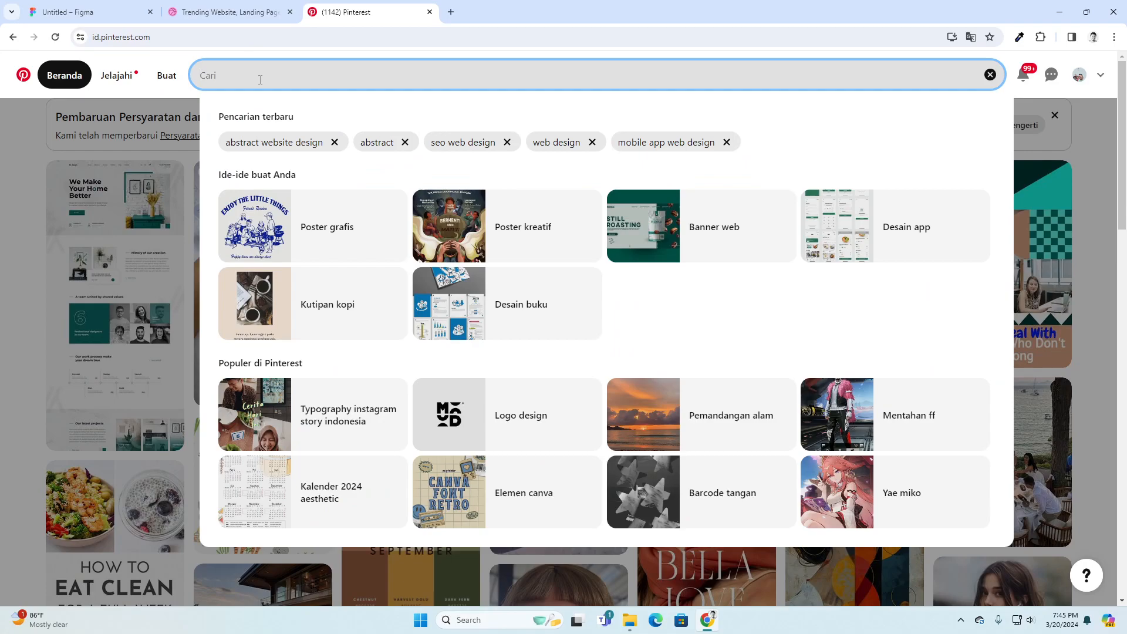
text(web desi)
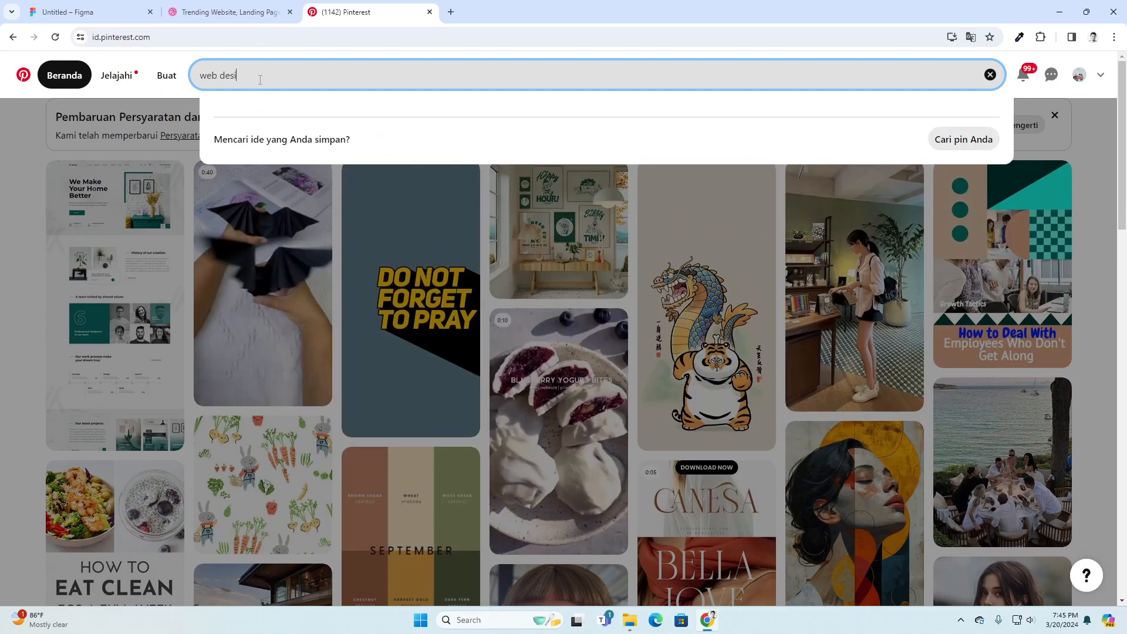
text(gn)
key(Return)
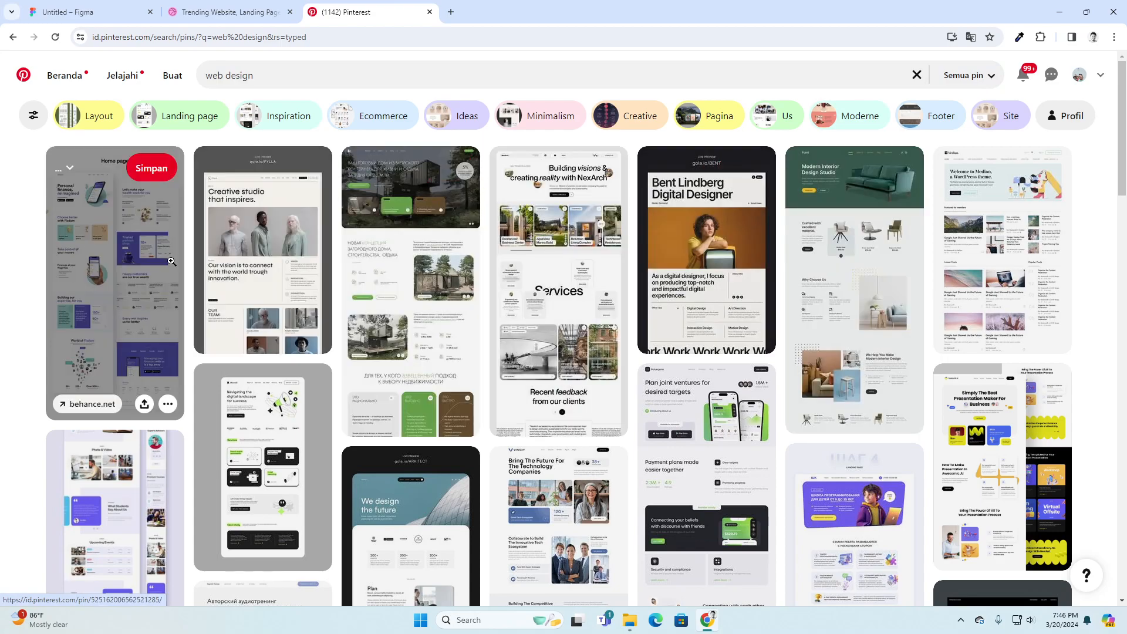
- Open the green furniture store, Fylla creative studio and Bent digital designer pins in separate background tabs
middle_click(861, 206)
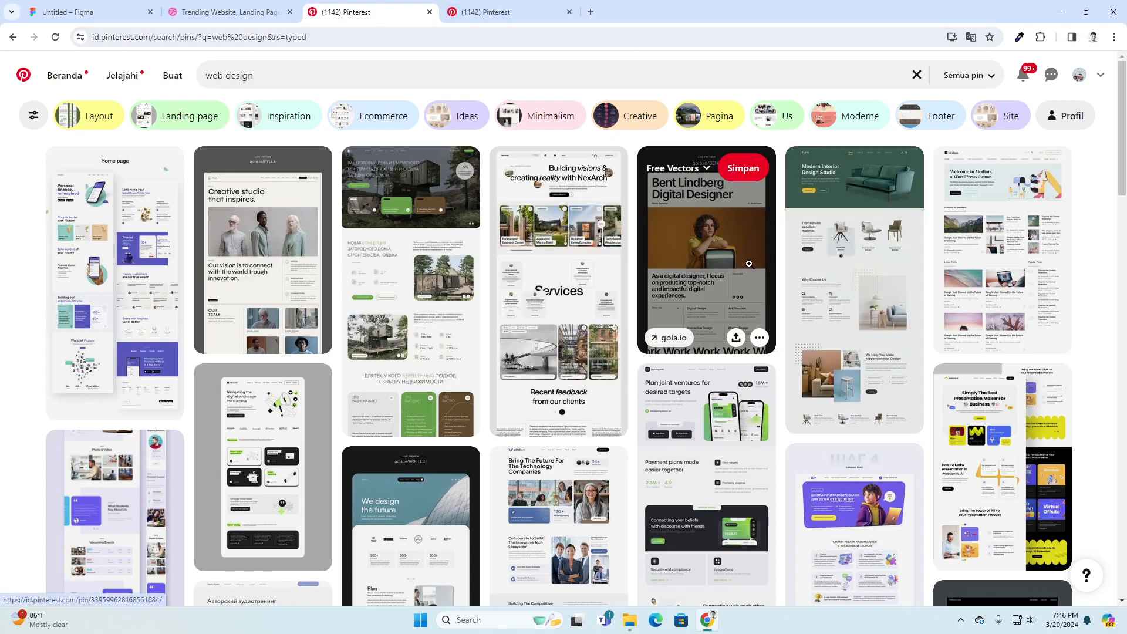
middle_click(276, 223)
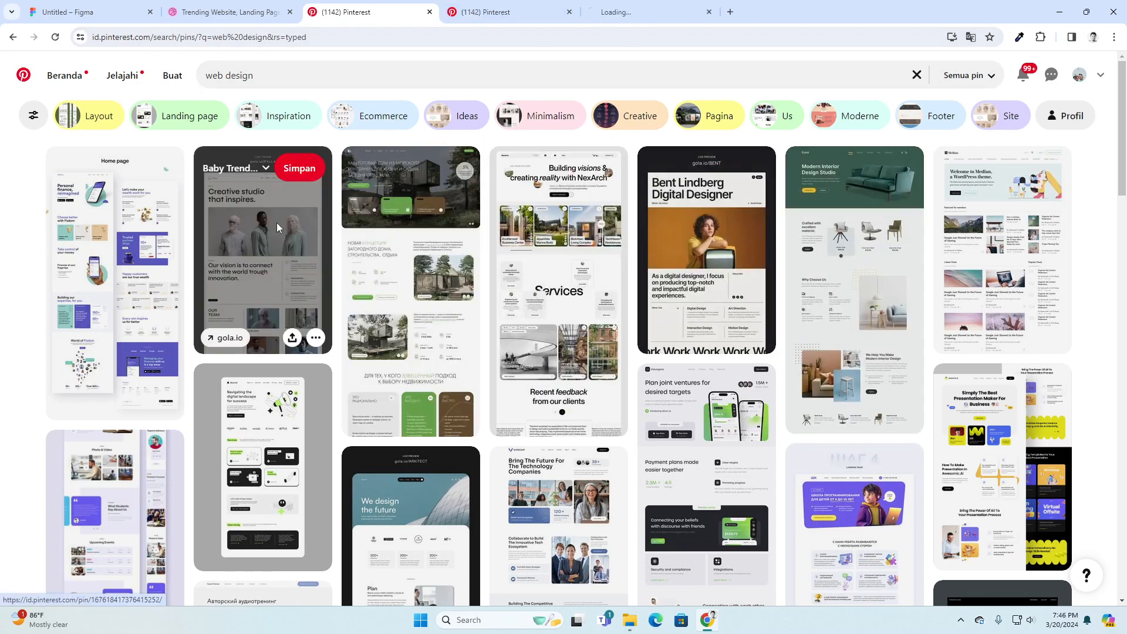
middle_click(681, 223)
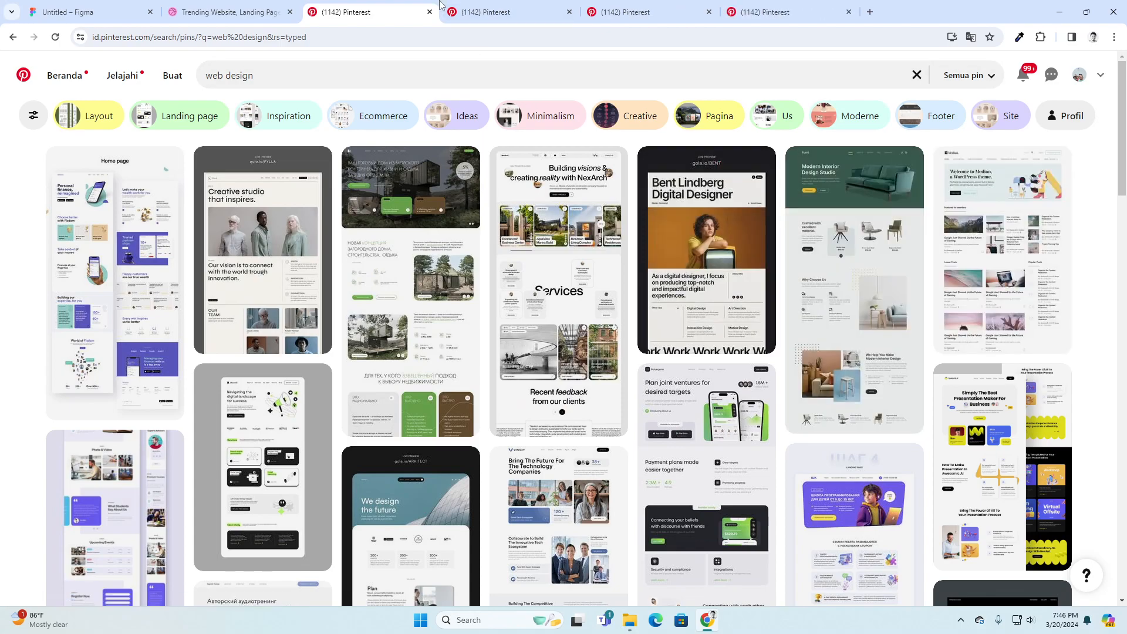
- Compare the page layouts of the Furni furniture template and the Fylla and Bent portfolio designs
click(442, 7)
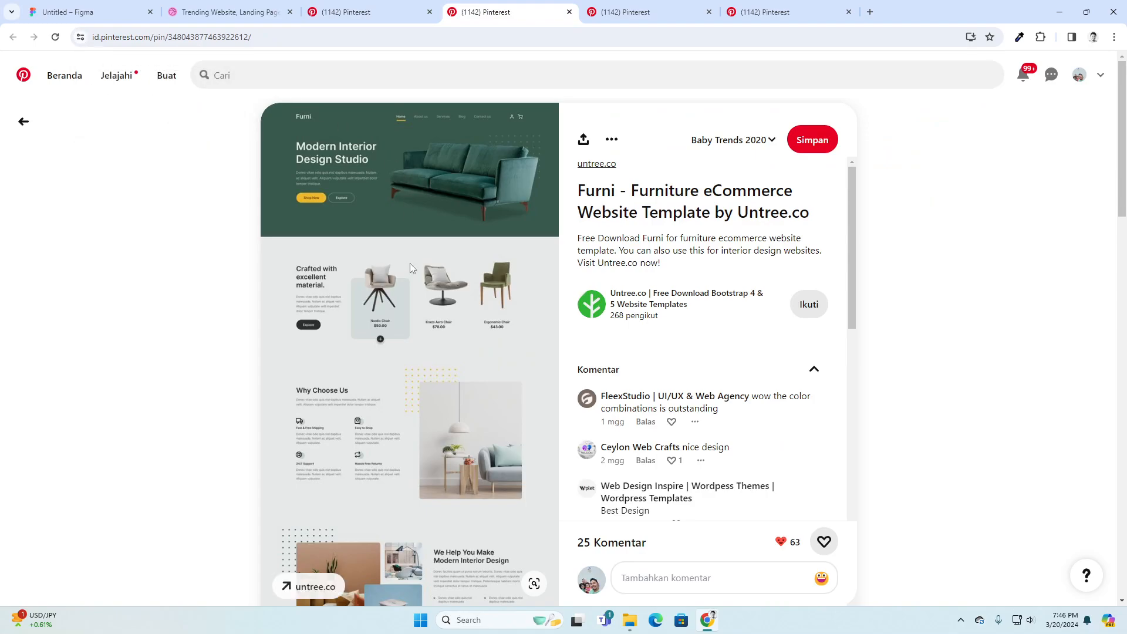
scroll(410, 263, down, 5)
scroll(410, 263, up, 4)
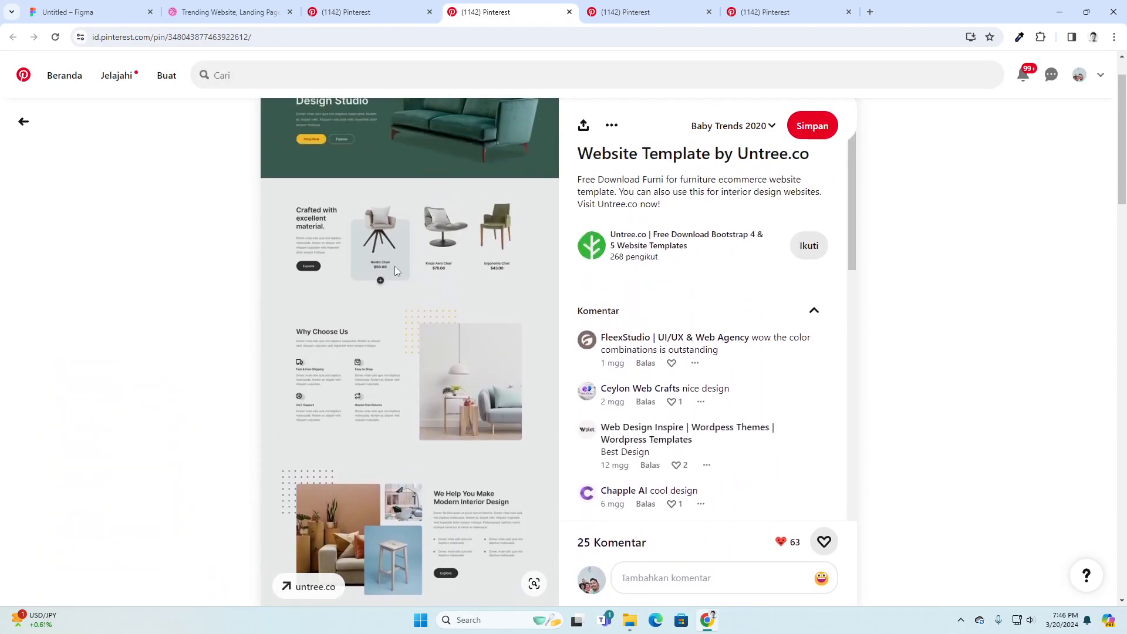
scroll(394, 270, up, 1)
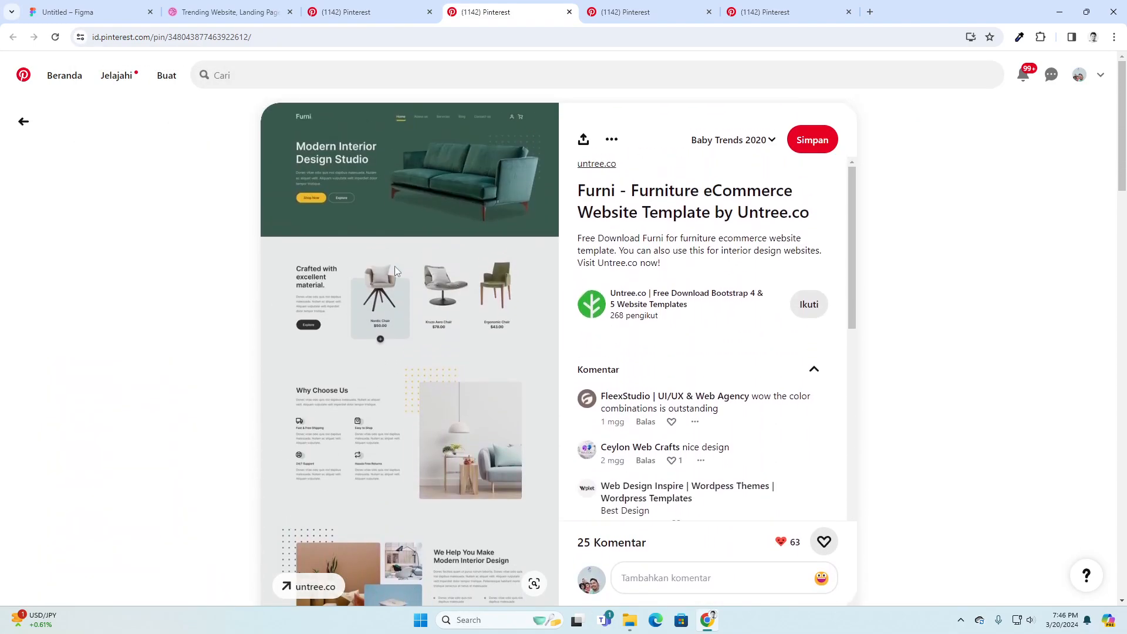
click(644, 2)
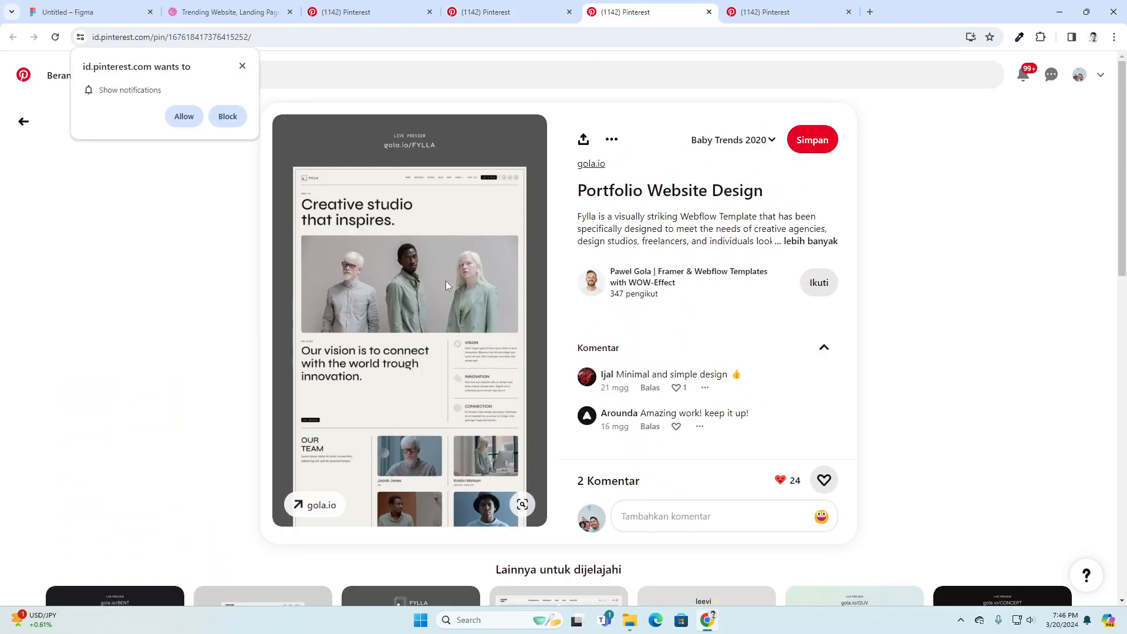
click(765, 13)
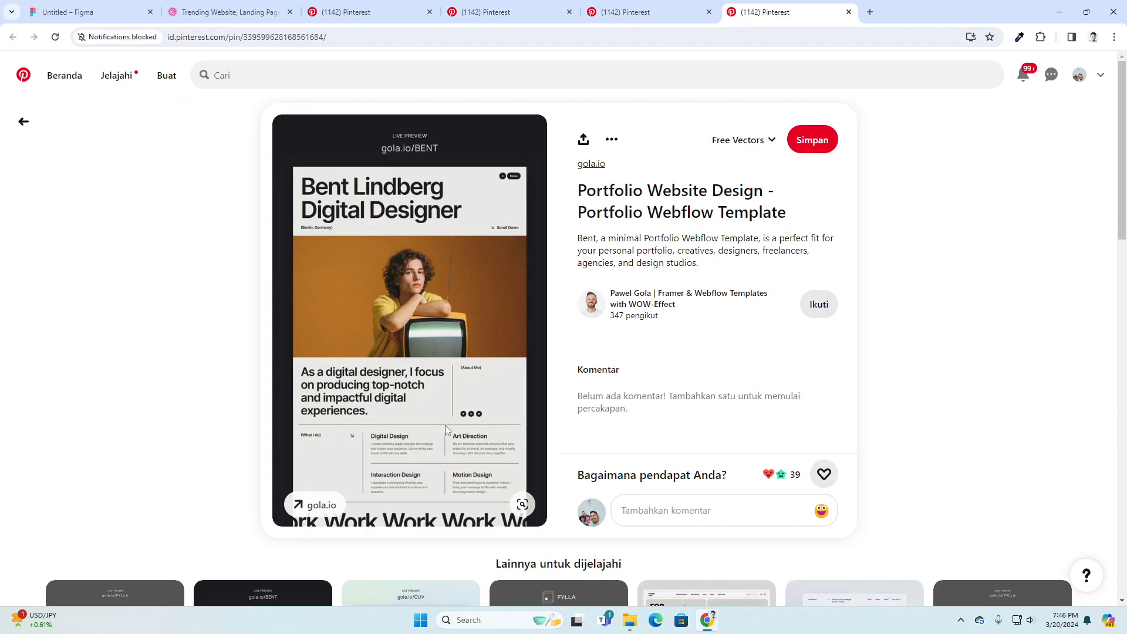
click(623, 12)
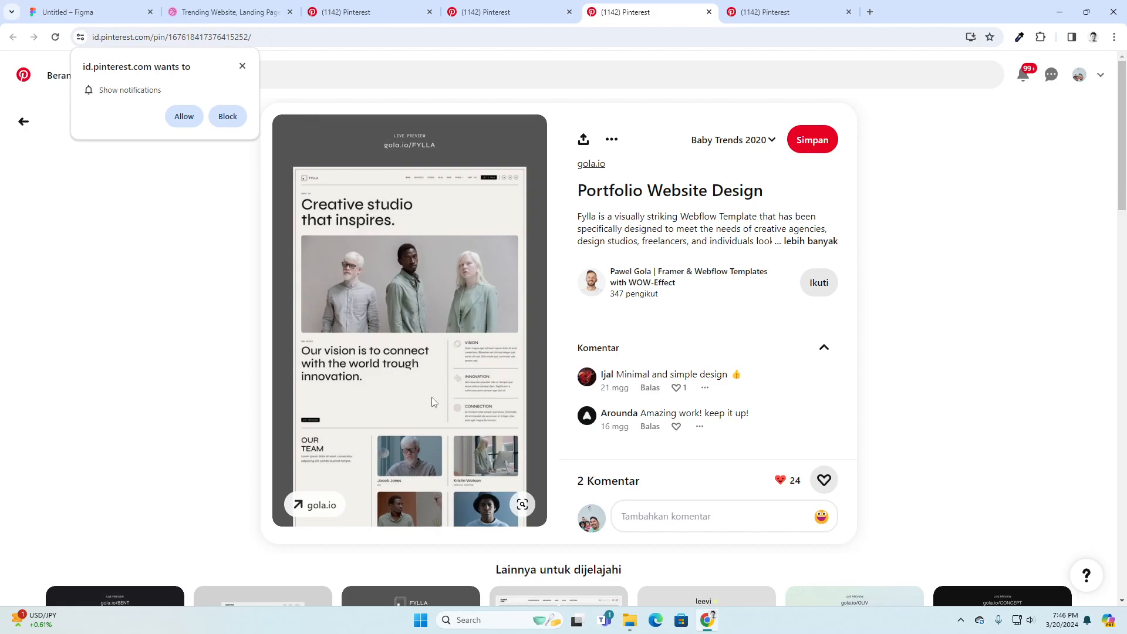
click(770, 10)
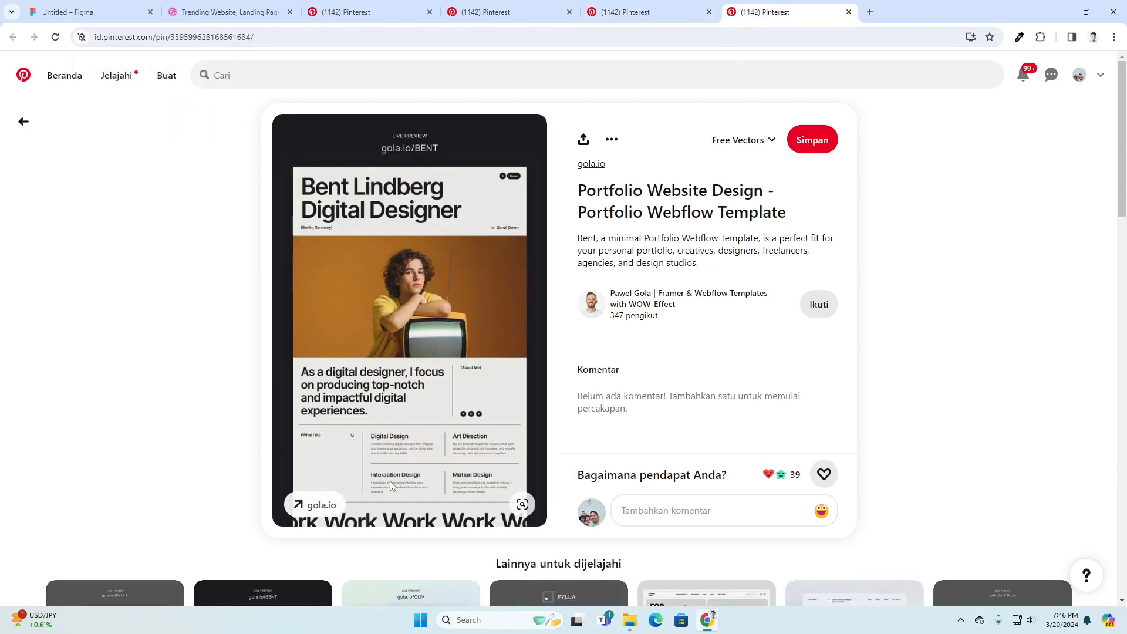
key(ctrl+shift+Tab)
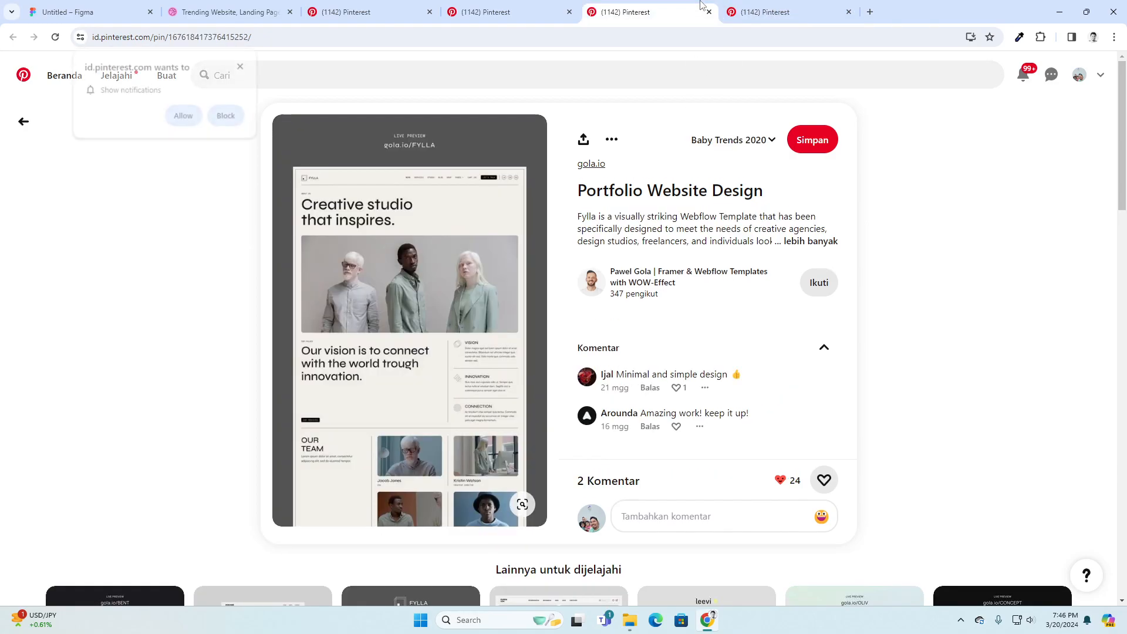
- Examine the section structure of the Furni furniture template again and revisit the Dribbble shots for comparison
key(ctrl+shift+Tab)
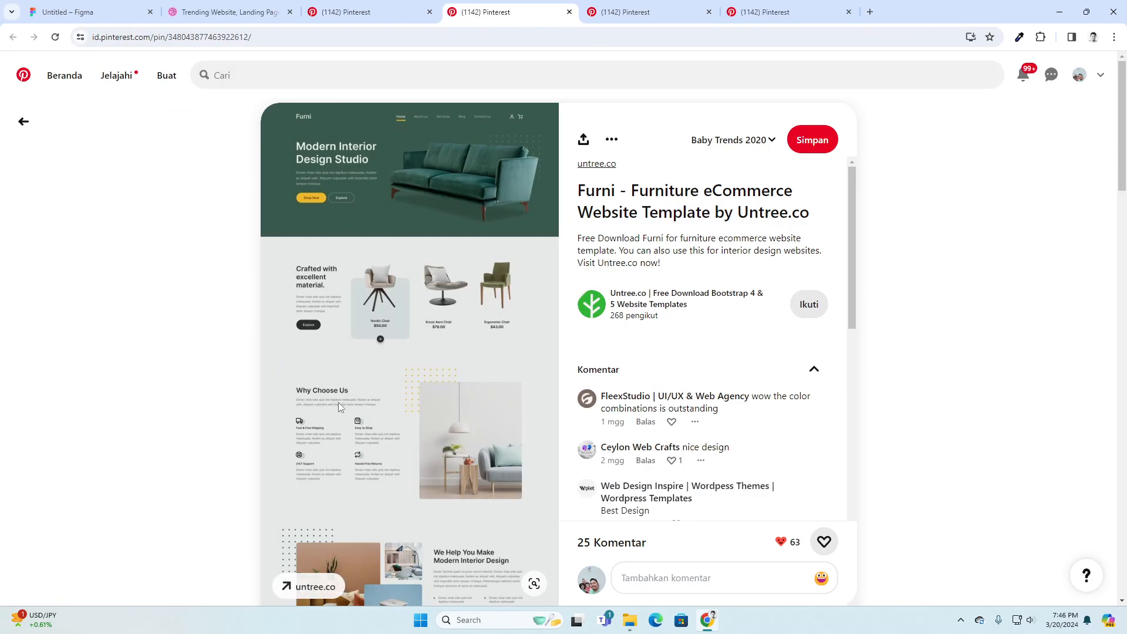
scroll(457, 364, down, 2)
scroll(456, 360, down, 1)
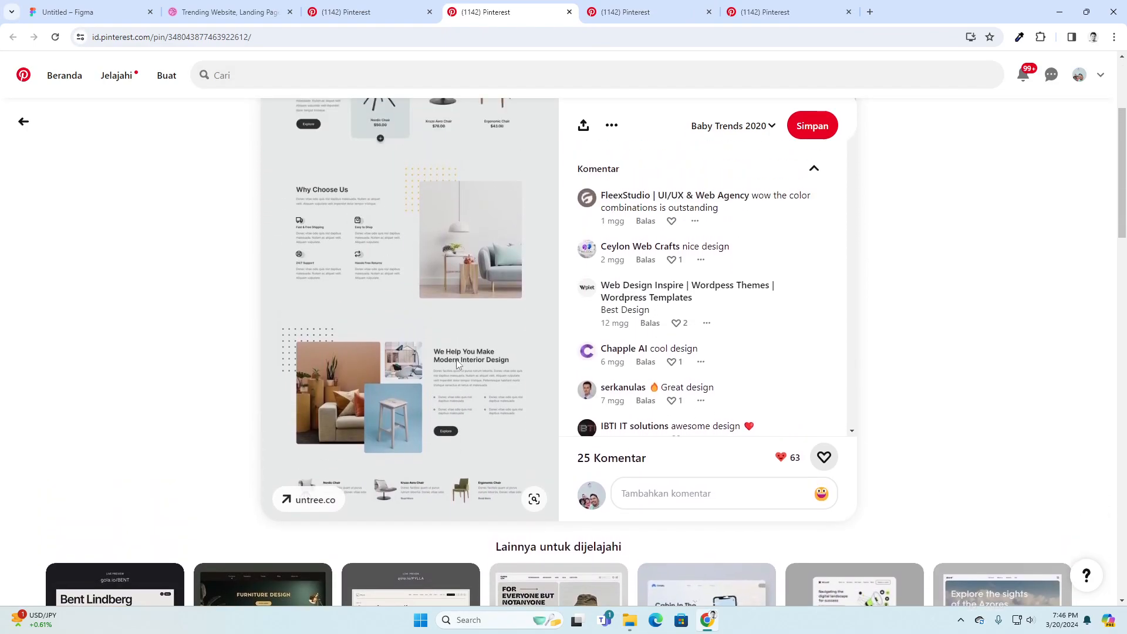
scroll(454, 316, up, 2)
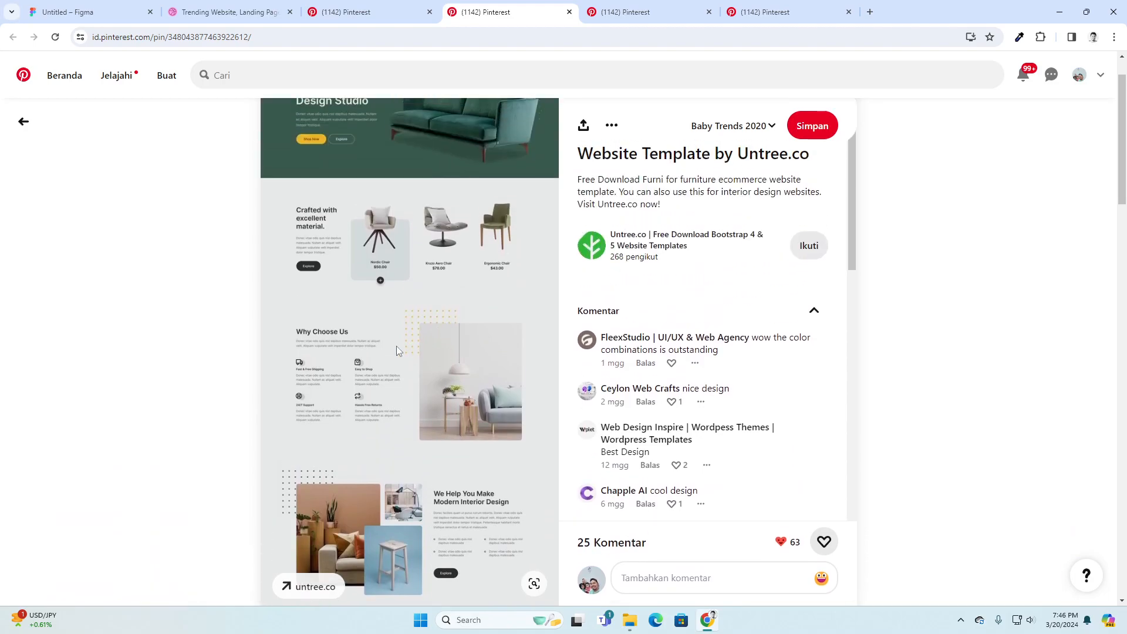
scroll(486, 302, up, 1)
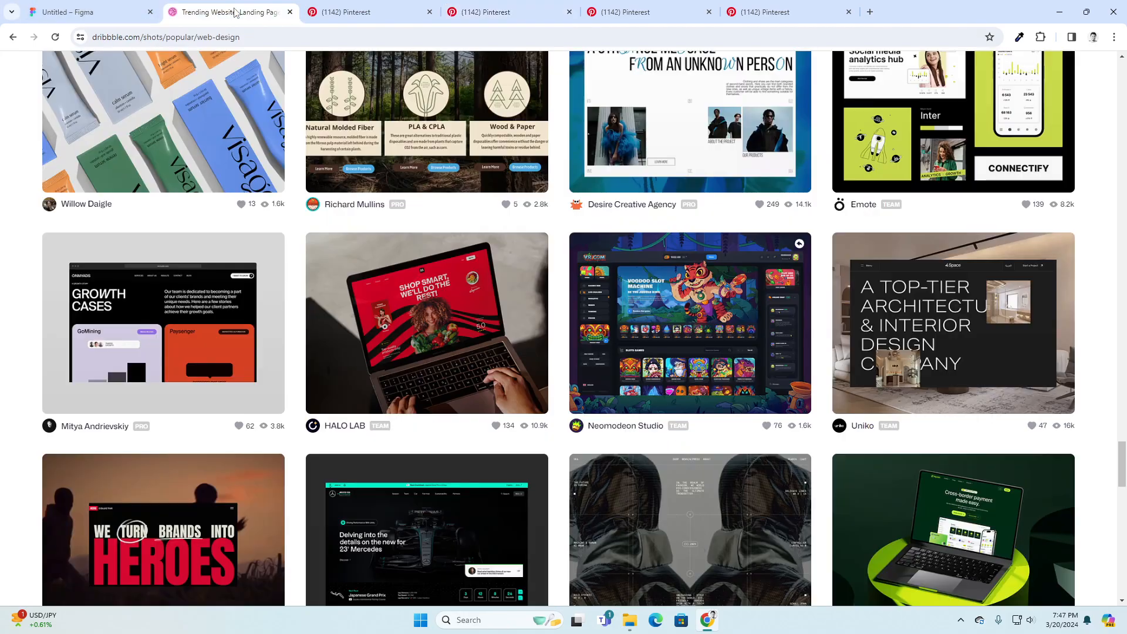
click(193, 12)
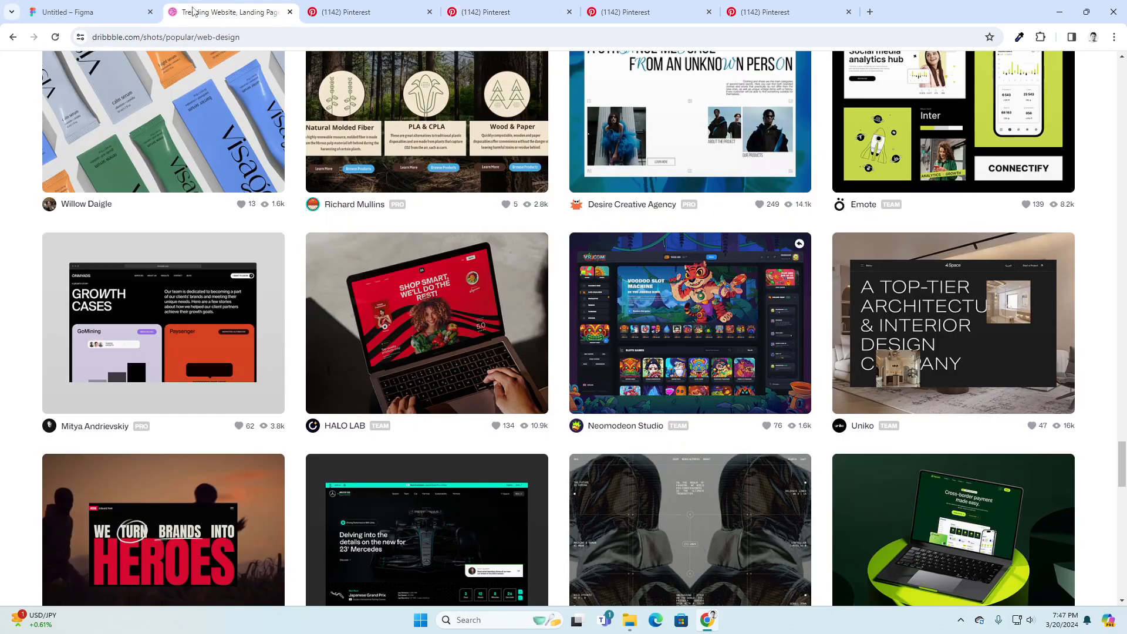
click(651, 11)
click(526, 4)
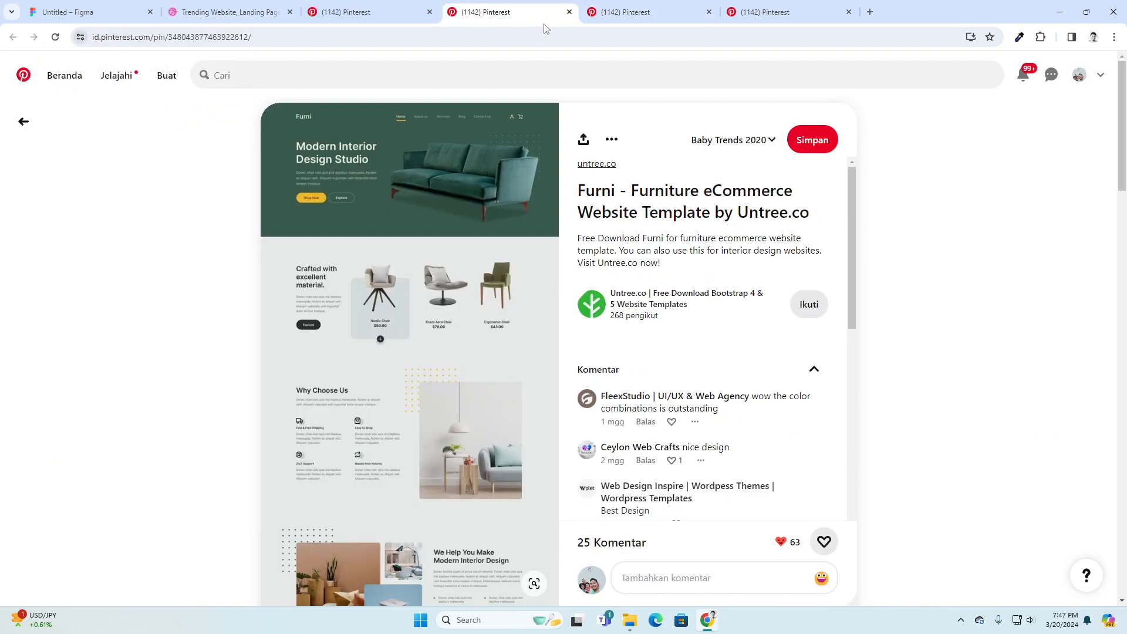
- Switch to the untitled Figma file and create a frame from the Desktop preset, 1440 × 1024
click(118, 5)
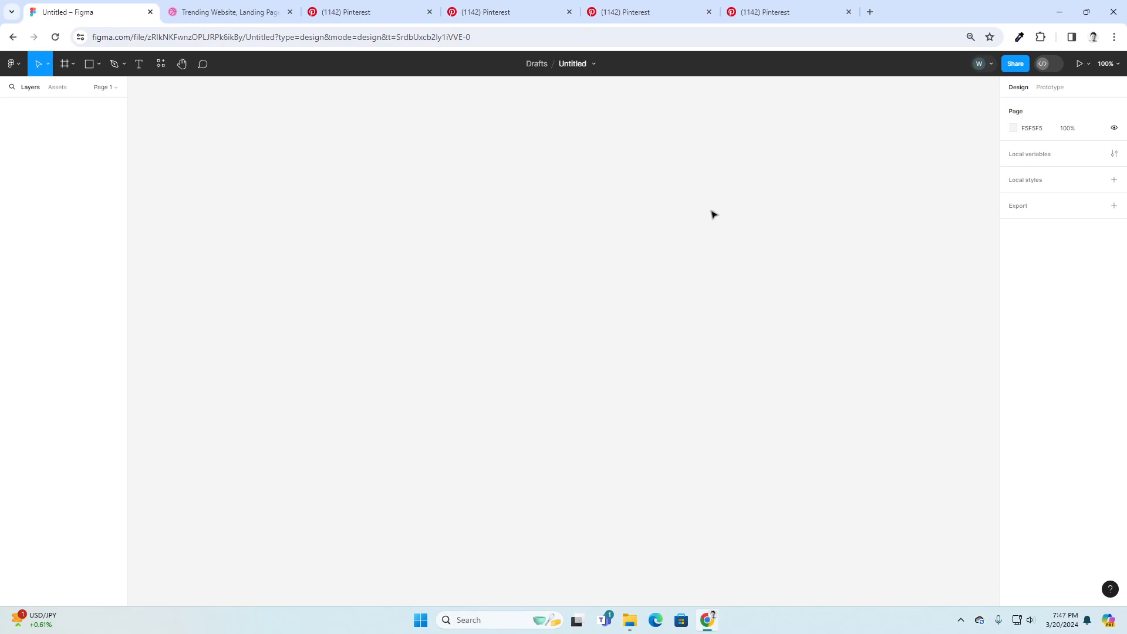
click(64, 68)
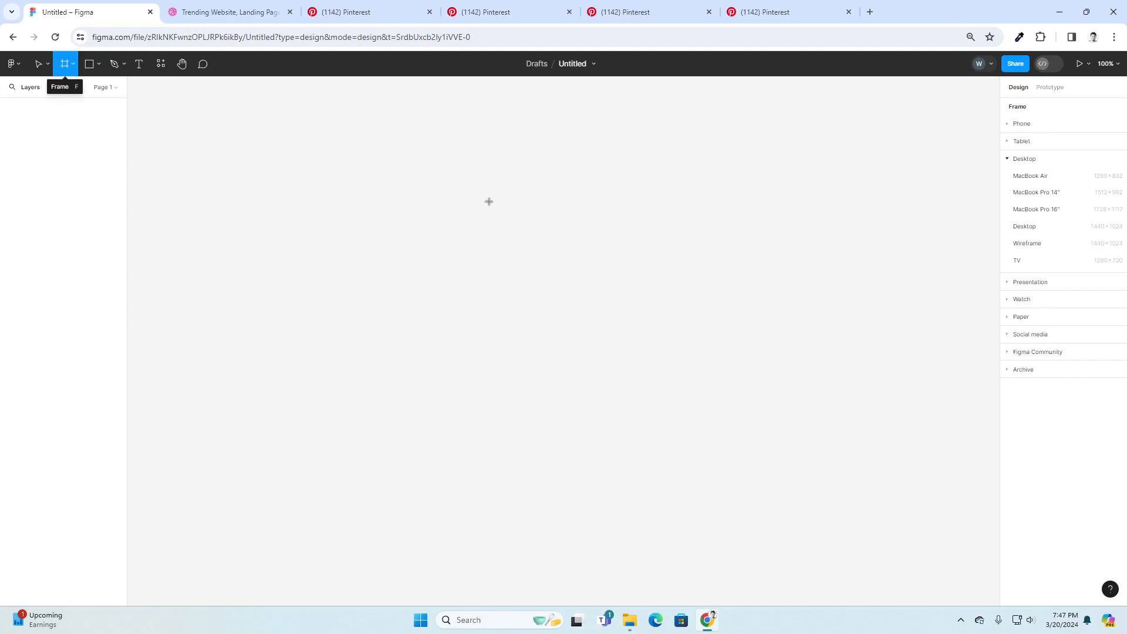
click(1038, 228)
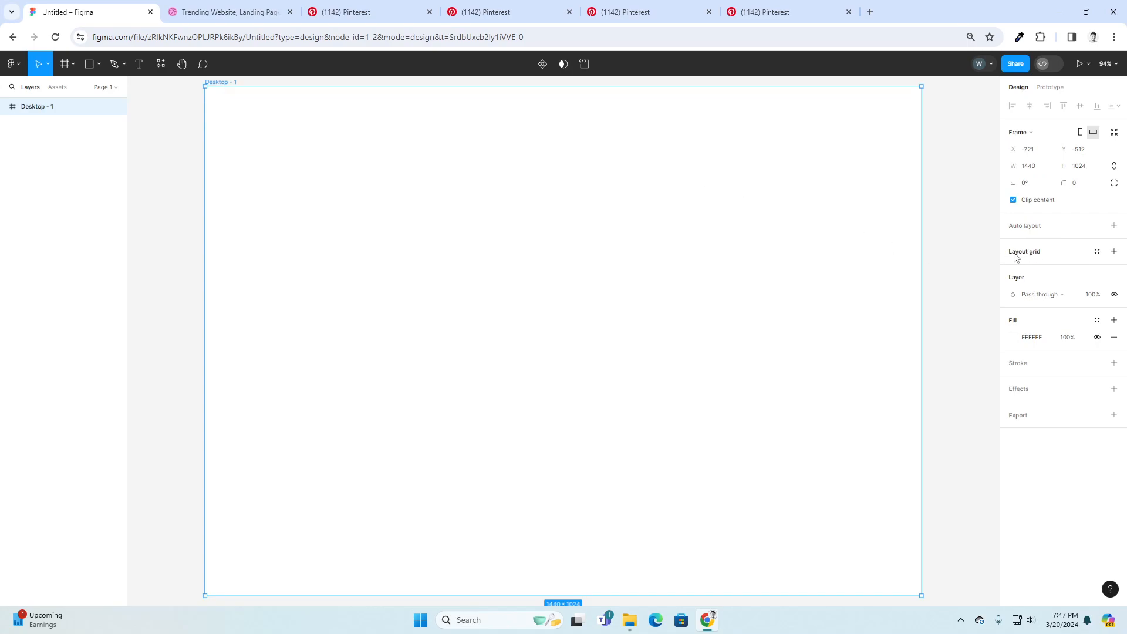
- Add a layout grid of 12 centered columns, each 80 px wide, to the Desktop frame
click(1032, 254)
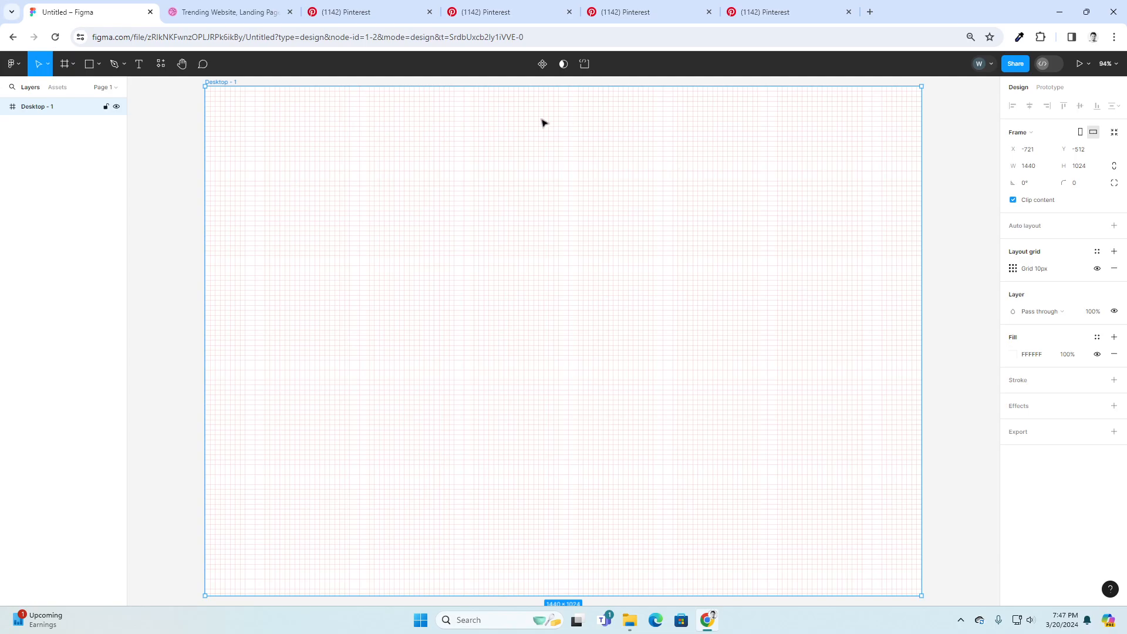
click(1012, 268)
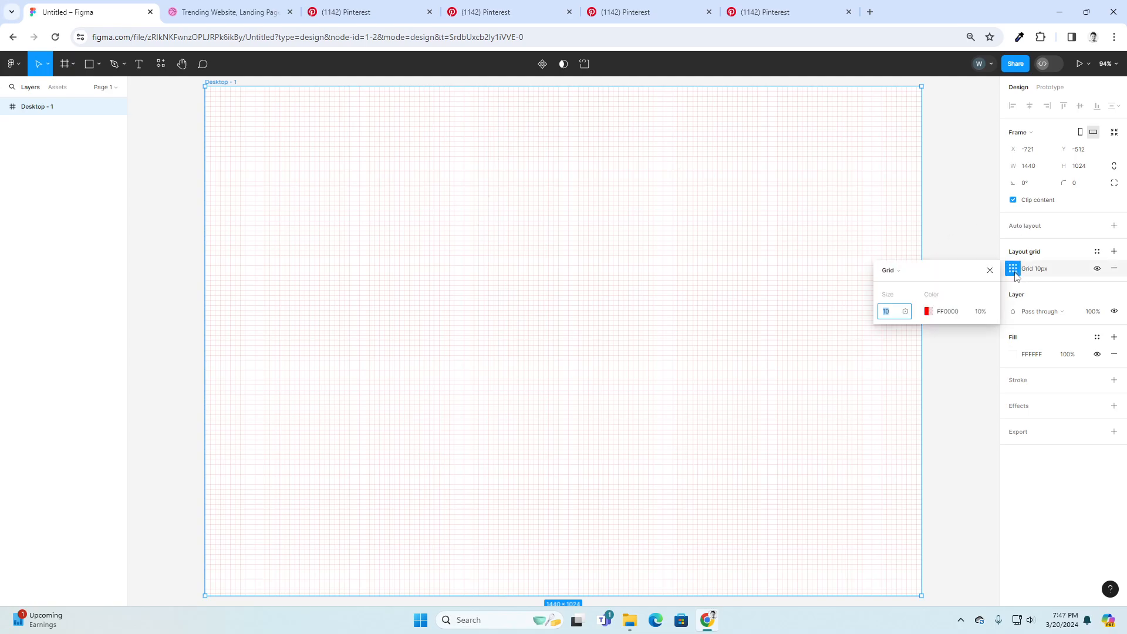
click(904, 278)
click(907, 282)
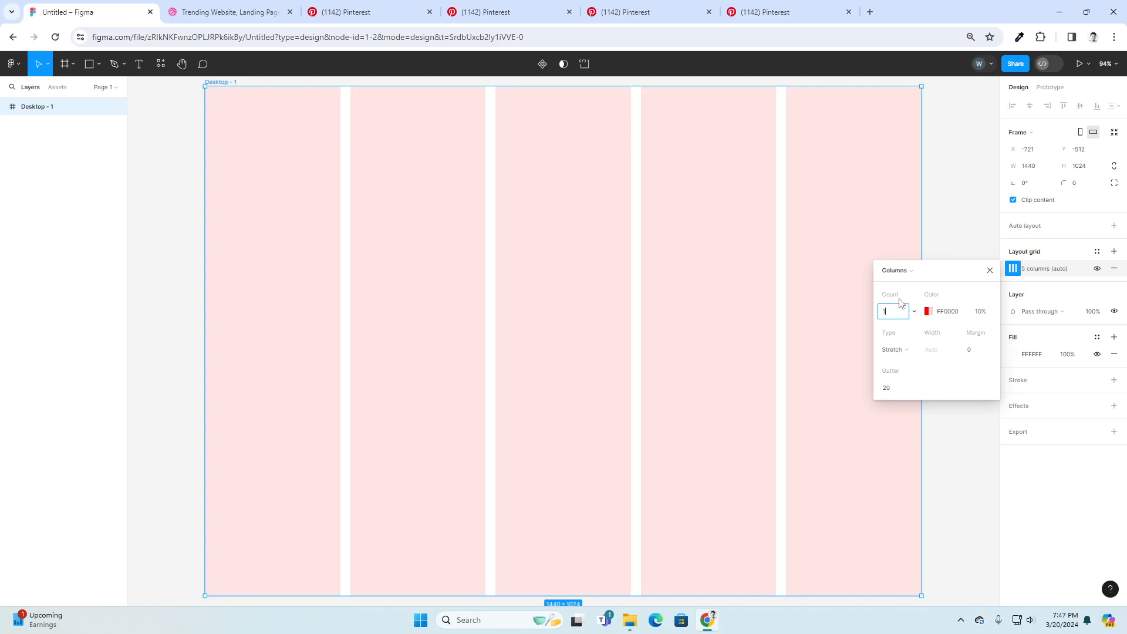
click(893, 350)
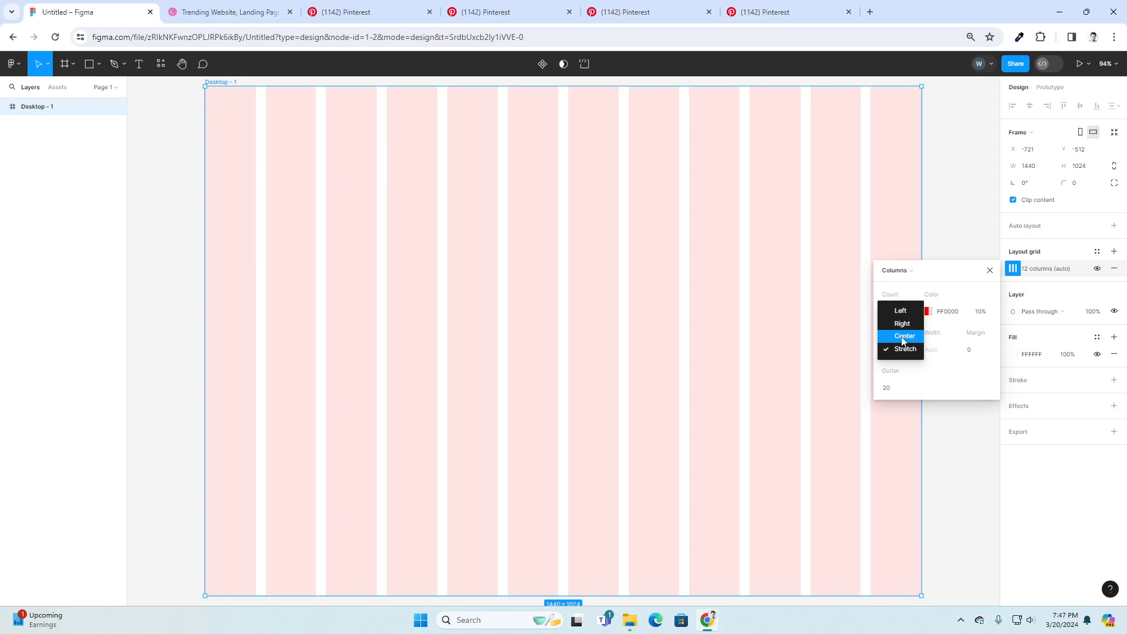
click(896, 334)
key(BackSpace)
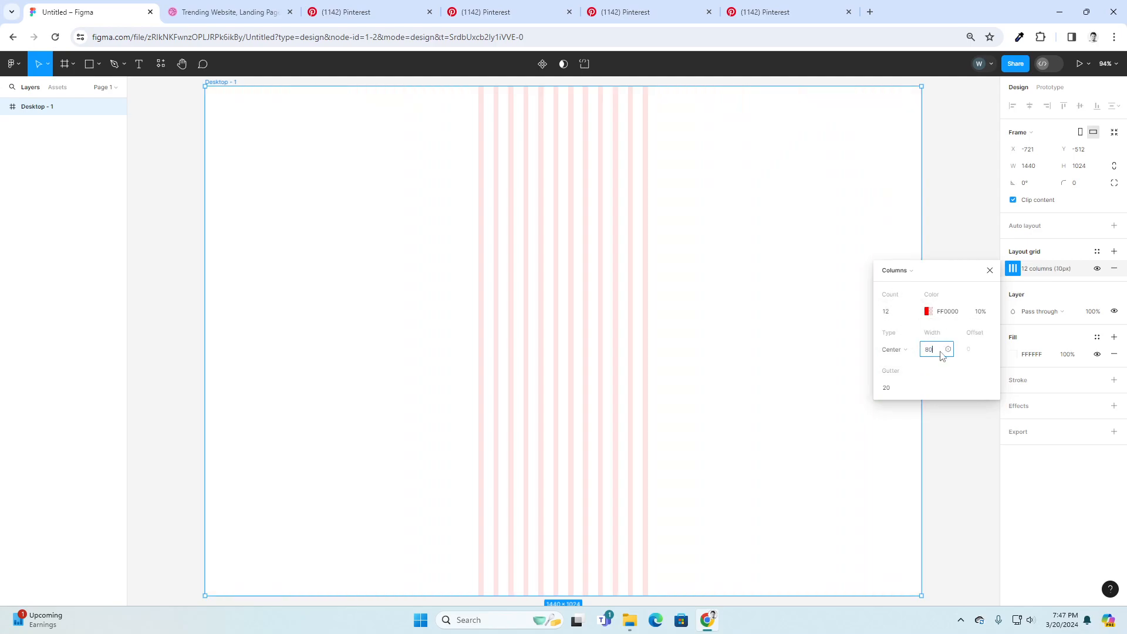
key(Return)
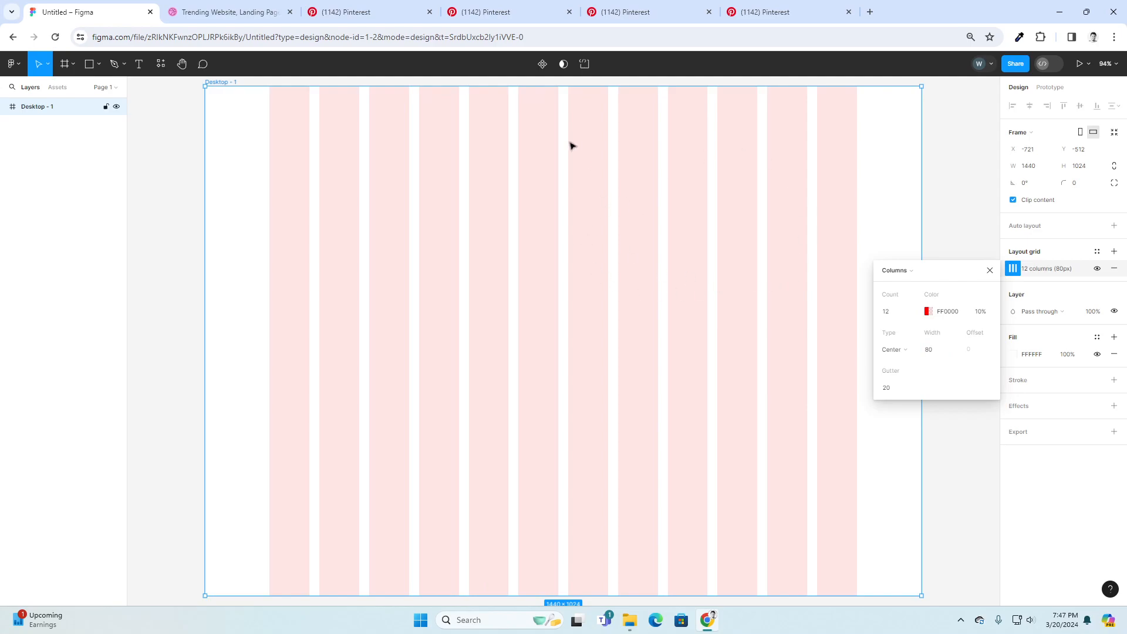
- Review the Furni, Fylla and Bent reference pins again for their header and hero layouts
click(485, 14)
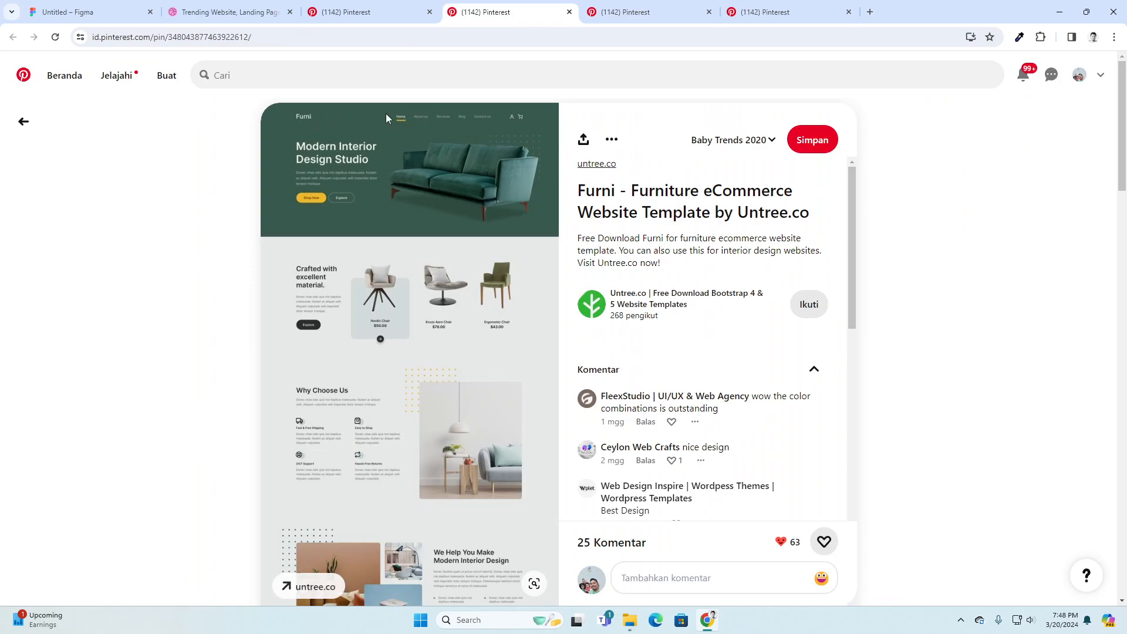
click(617, 16)
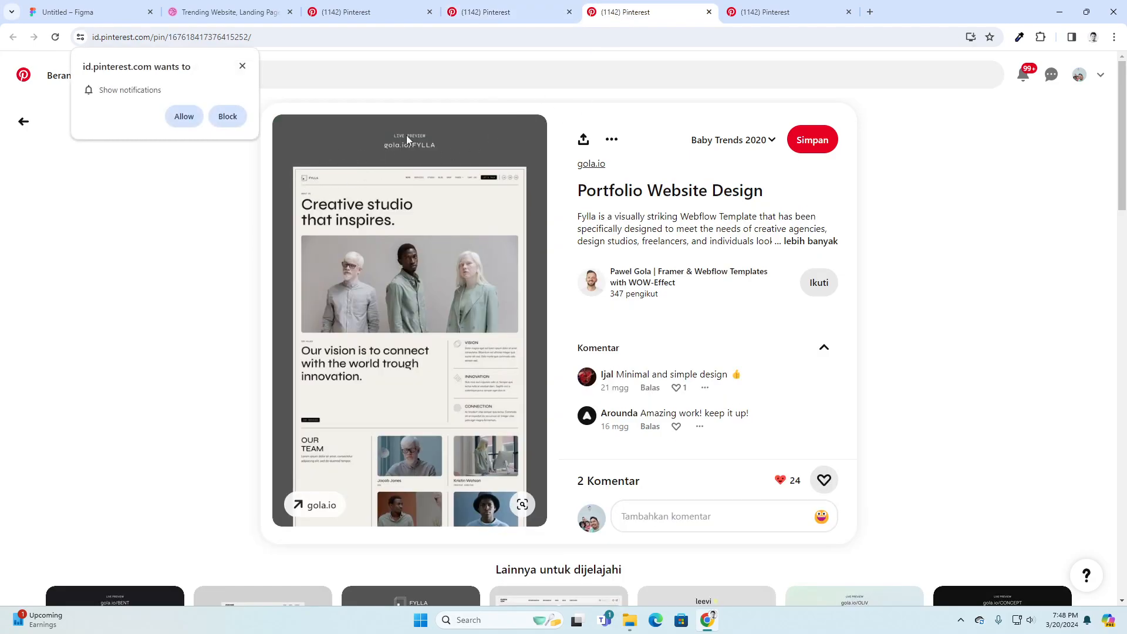
click(763, 12)
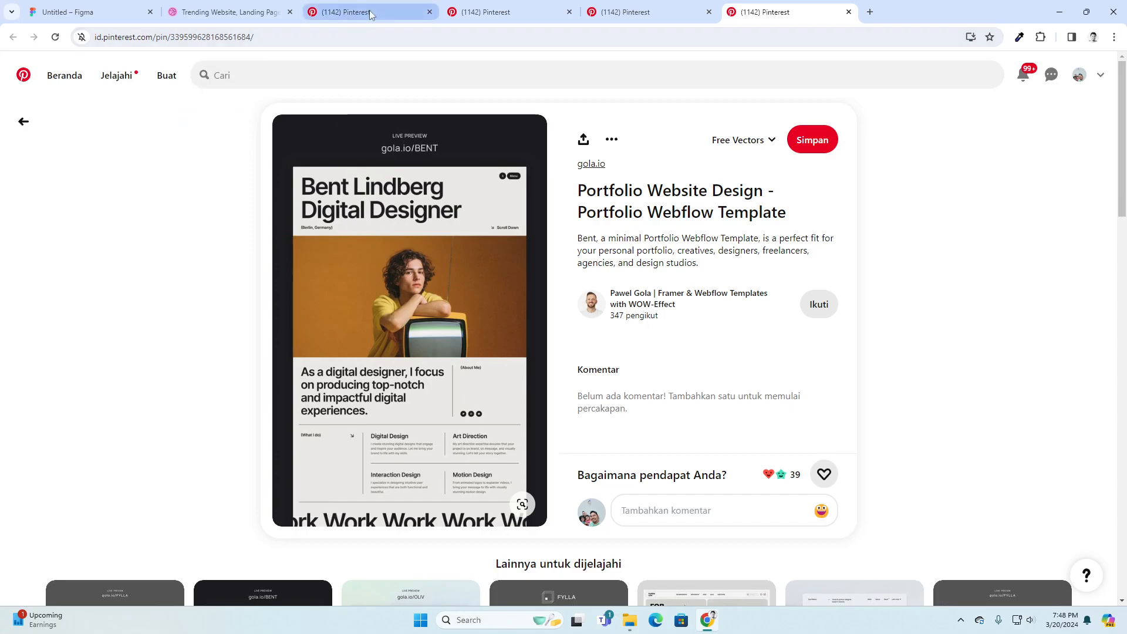
- Switch back to the Figma file, draw an 80 × 80 square at the top of the first column and add a black stroke
click(79, 11)
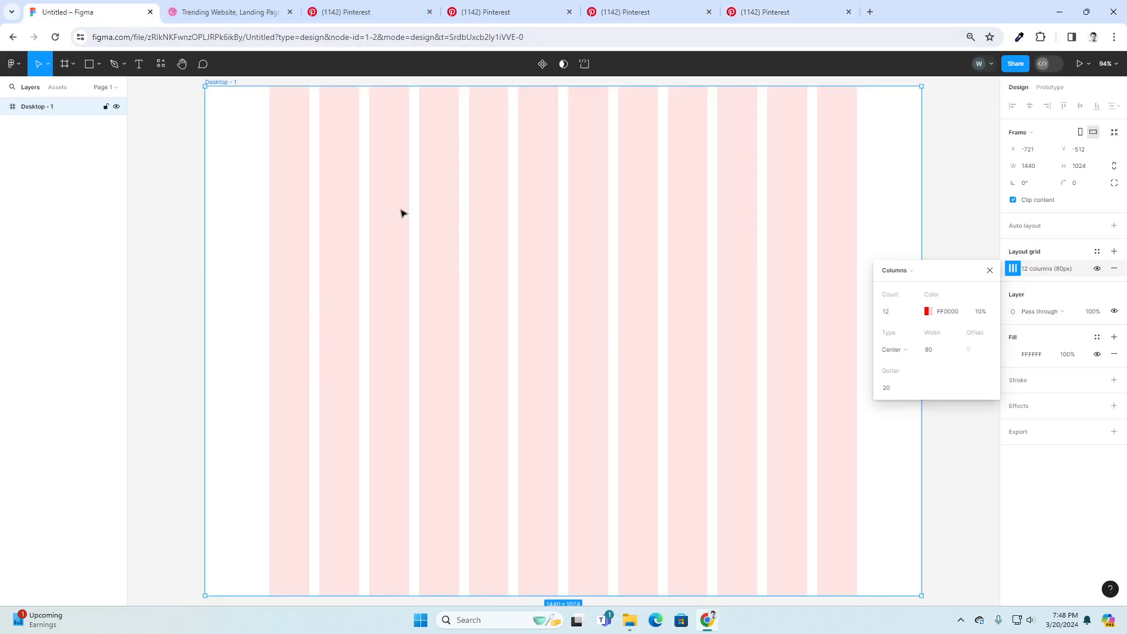
click(90, 63)
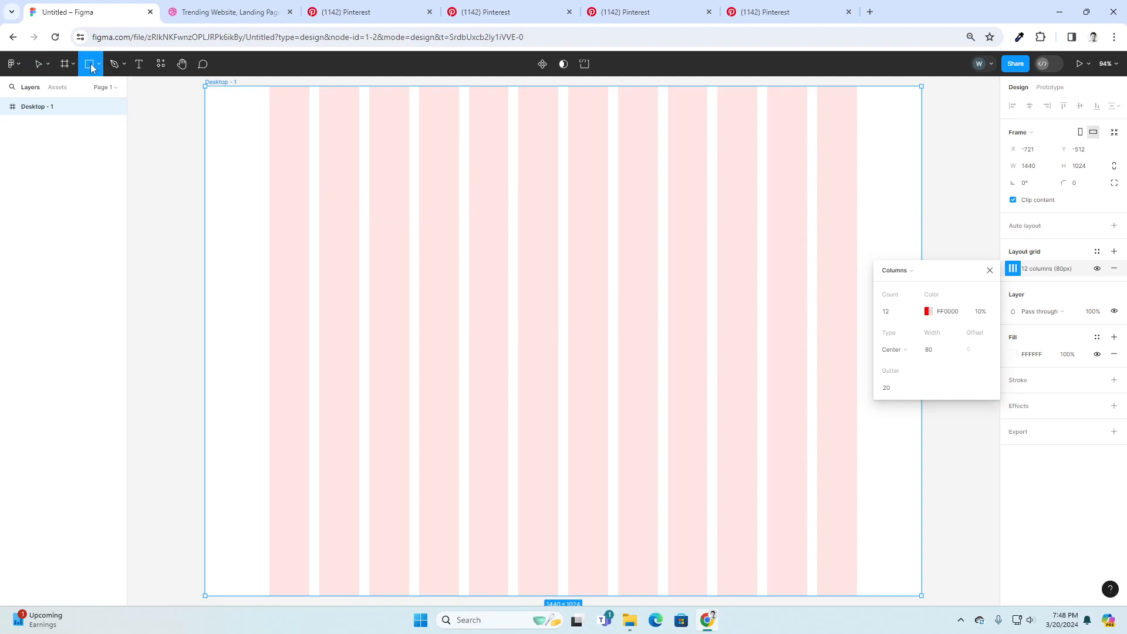
drag(270, 105, 308, 144)
click(405, 134)
click(308, 131)
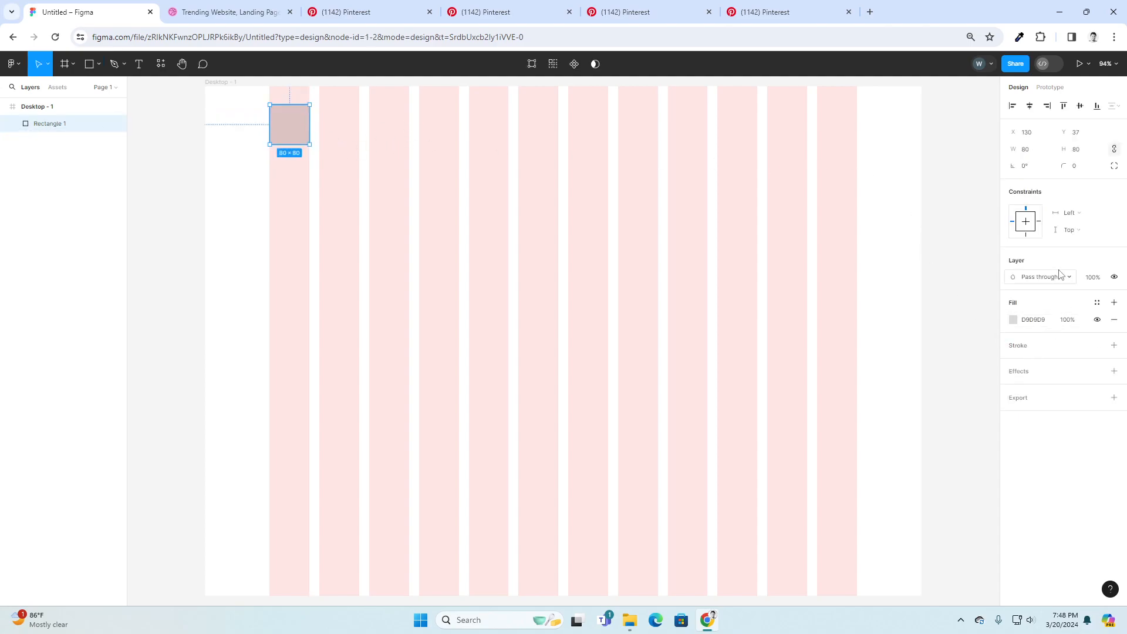
click(1068, 345)
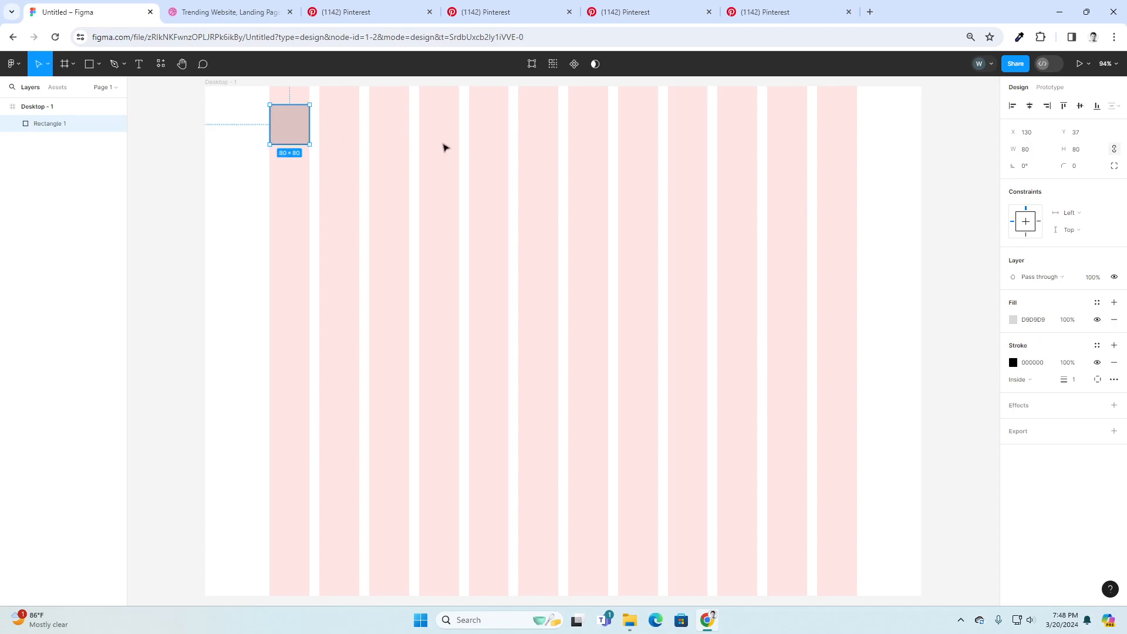
- Draw a small 28 × 28 square, fill it with 272727 and place it in the large square's lower-right corner
click(96, 66)
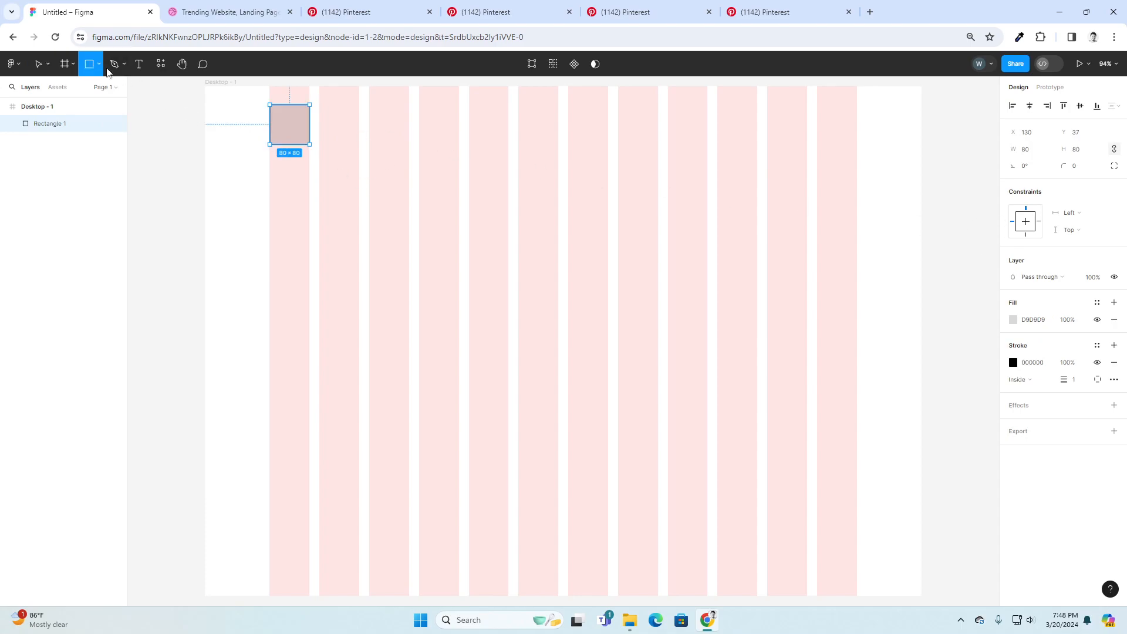
drag(293, 127, 305, 139)
click(1014, 322)
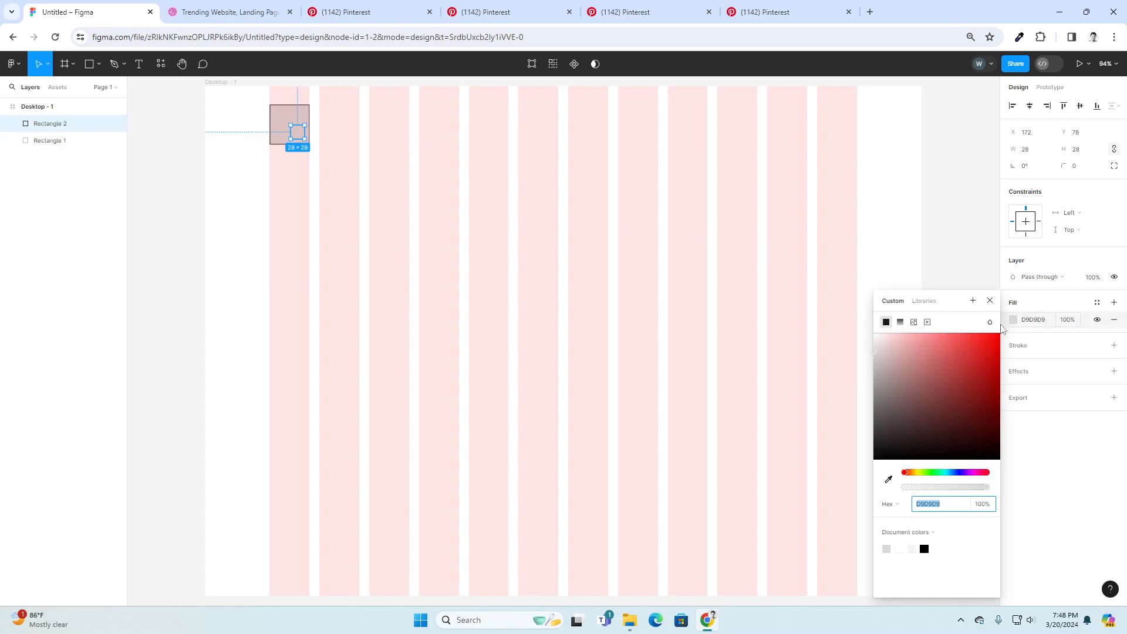
drag(901, 417, 794, 436)
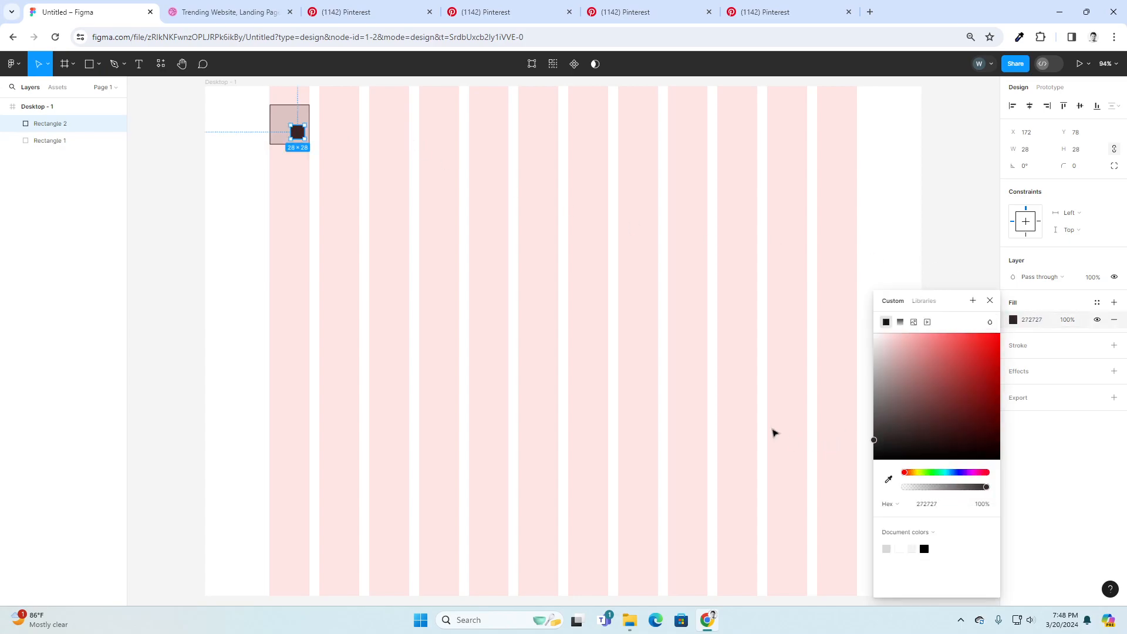
click(546, 323)
drag(298, 131, 300, 139)
click(353, 137)
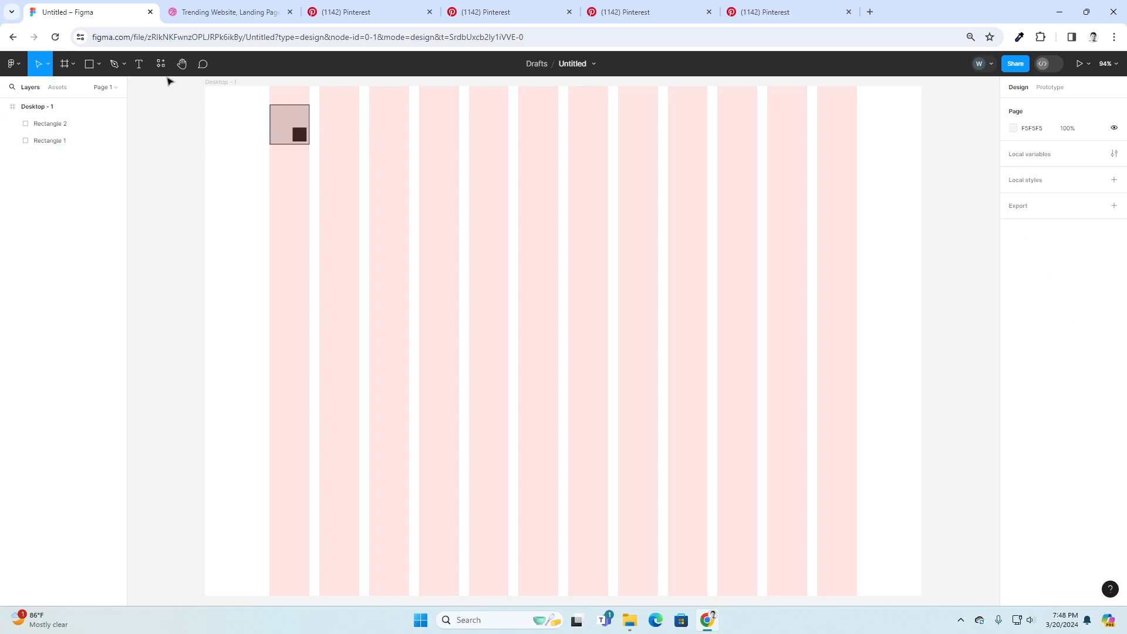
- Add the two-line text "BIM BOX" and place it just to the right of the large square
click(139, 64)
click(340, 127)
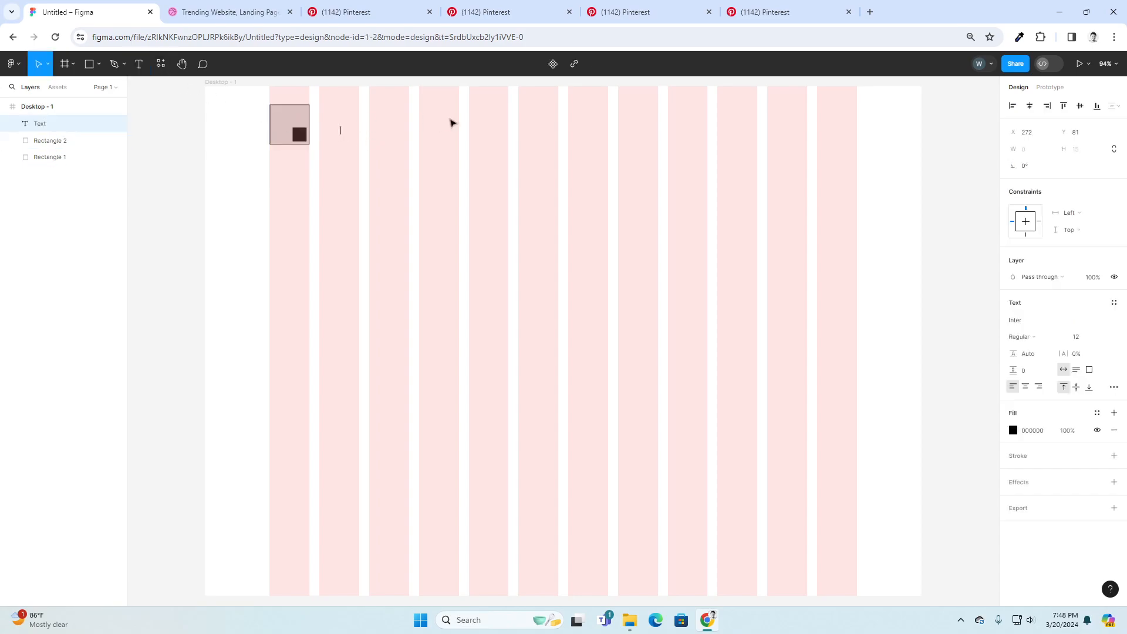
text(BlMBNZX)
click(458, 147)
drag(344, 141, 314, 141)
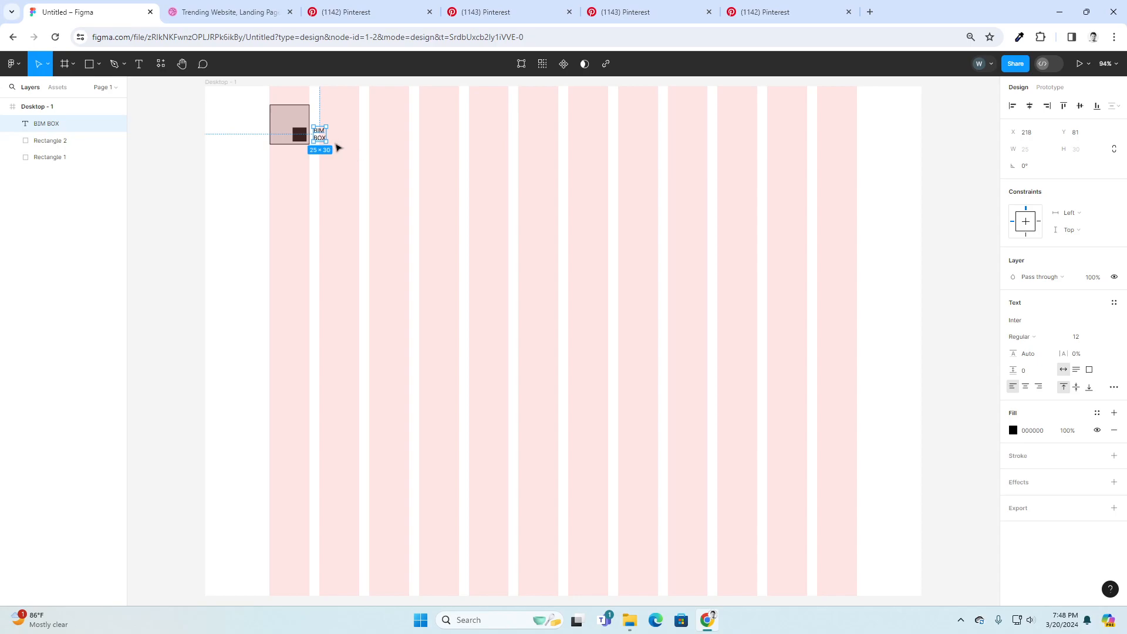
- Scale the BIM BOX text up to about 60 × 70 and set its font weight to Extra Light
key(k)
mouse_move(327, 142)
mouse_down()
mouse_move(350, 161)
mouse_move(345, 142)
mouse_move(335, 145)
mouse_up()
click(374, 157)
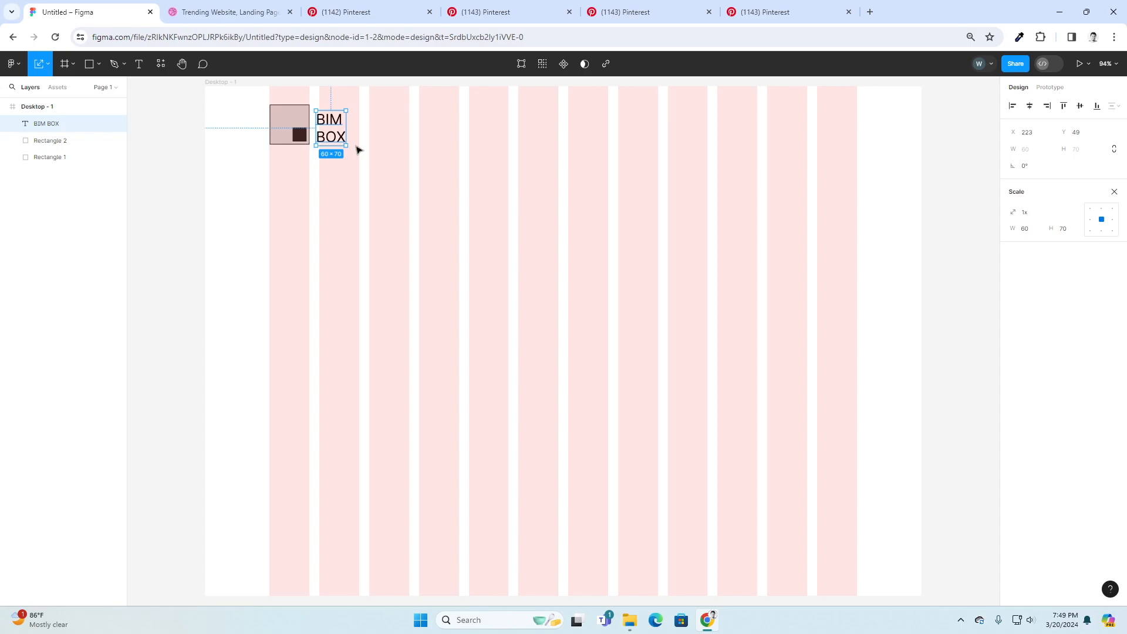
key(v)
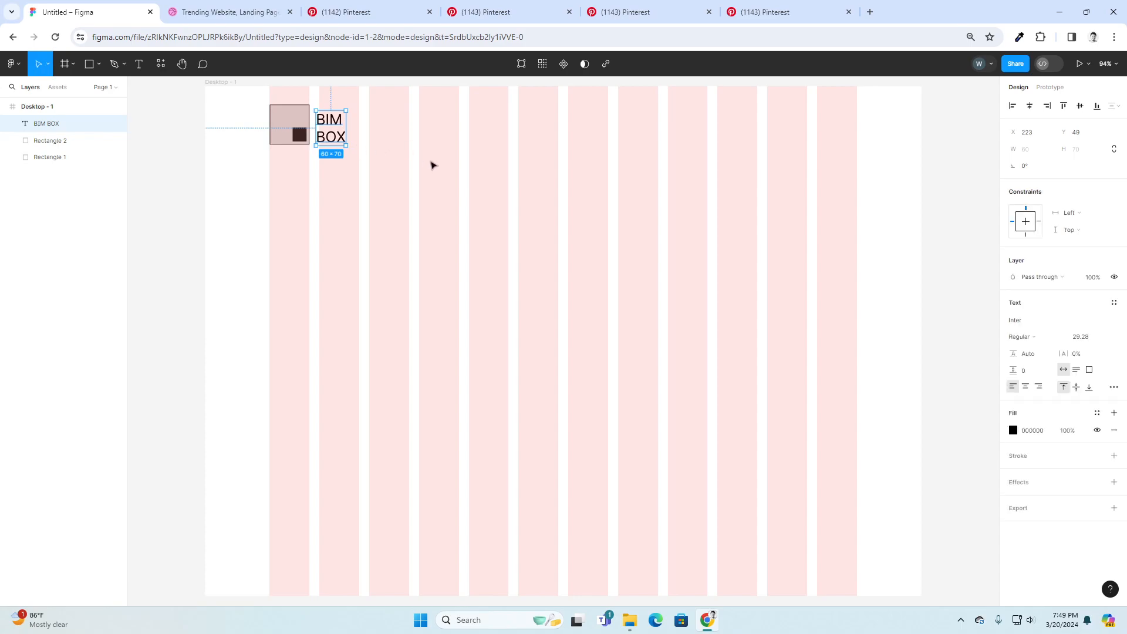
click(1031, 345)
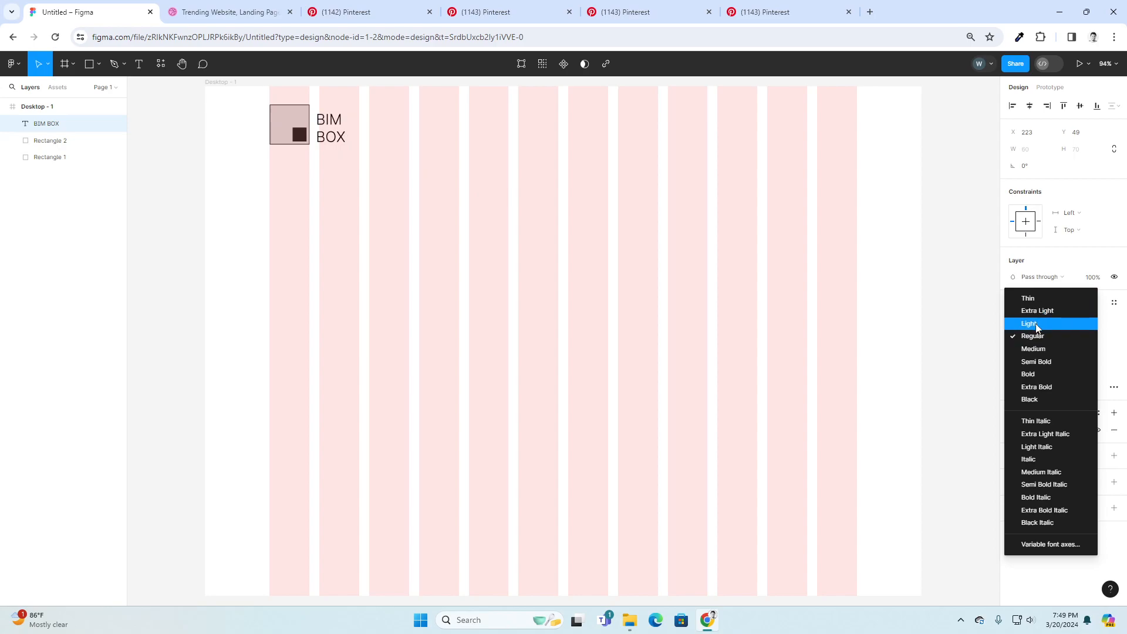
click(1035, 315)
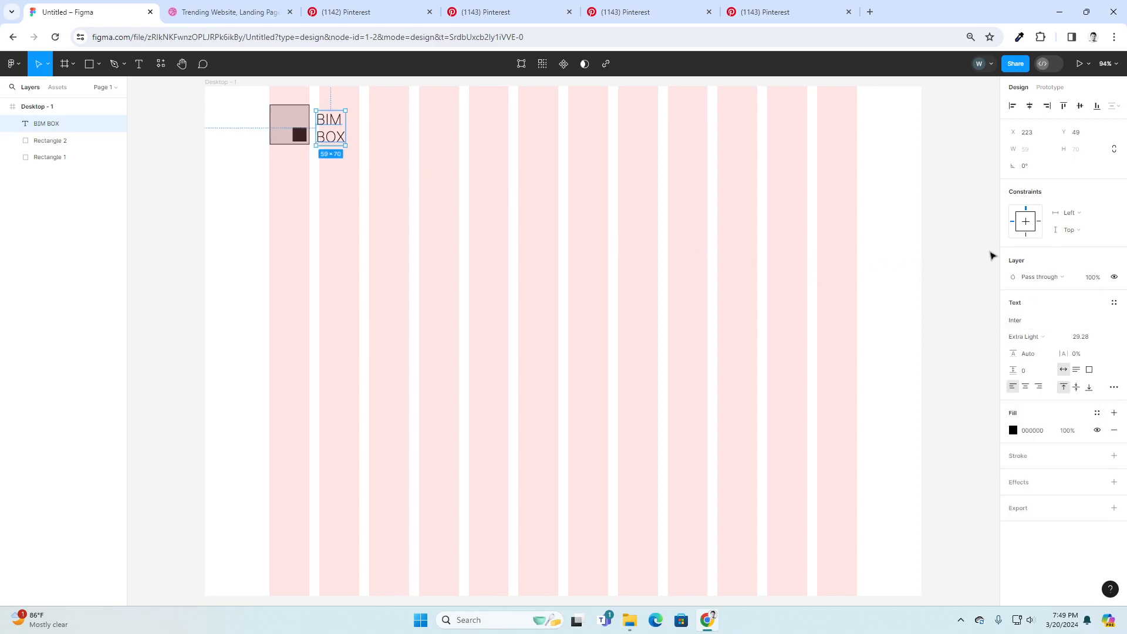
- Tighten the BIM BOX text to a line height of 26 and a letter spacing of -7%
click(1014, 355)
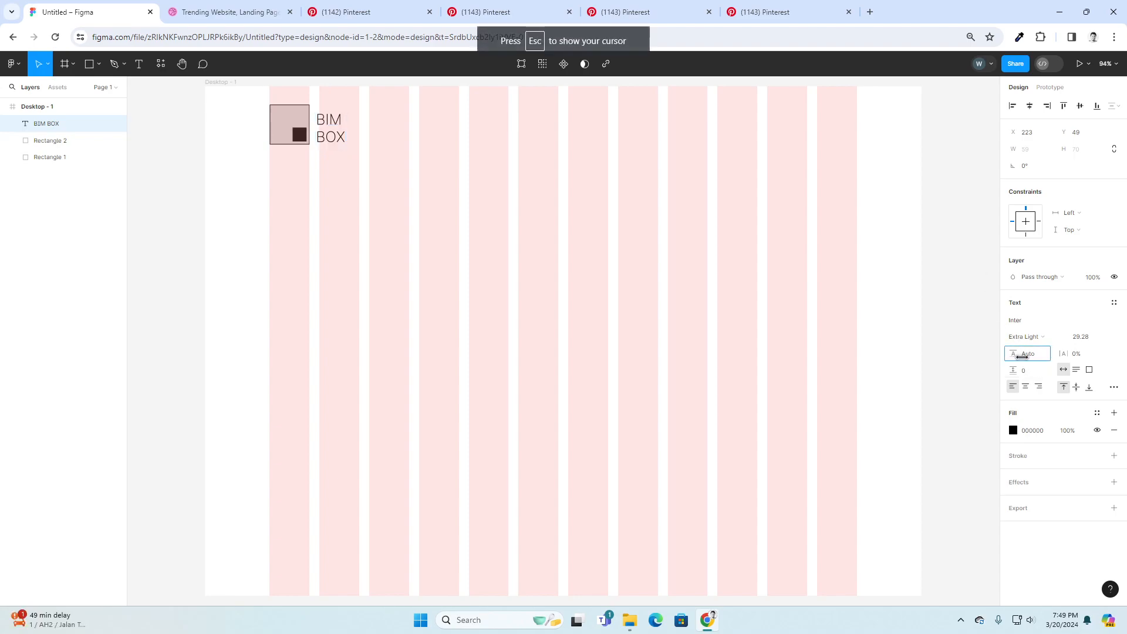
click(1029, 355)
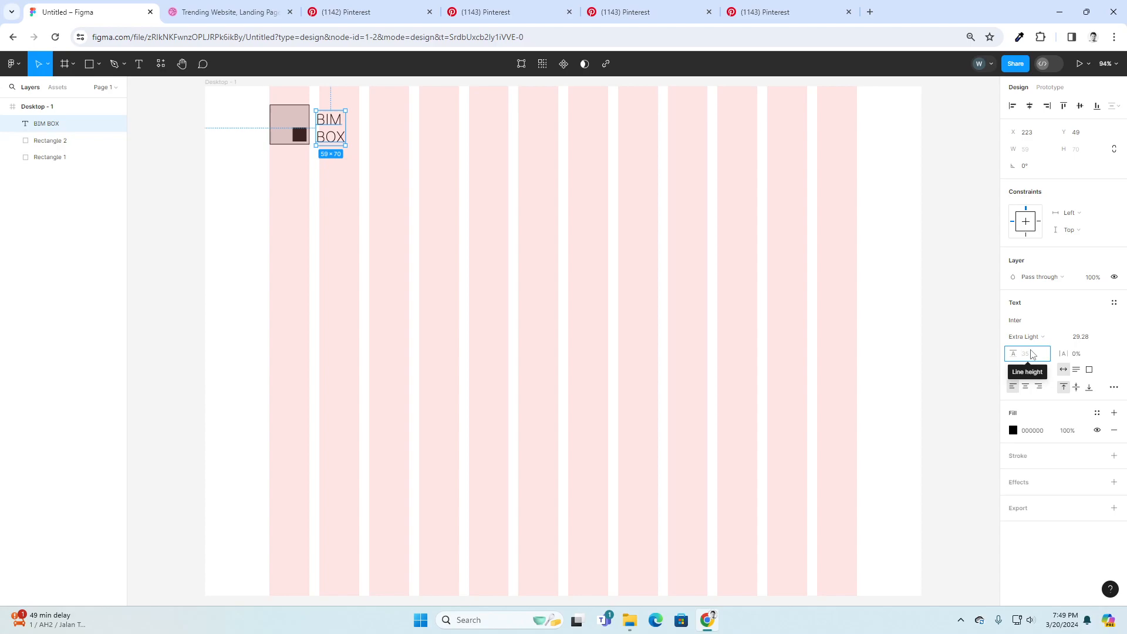
text(10)
key(Return)
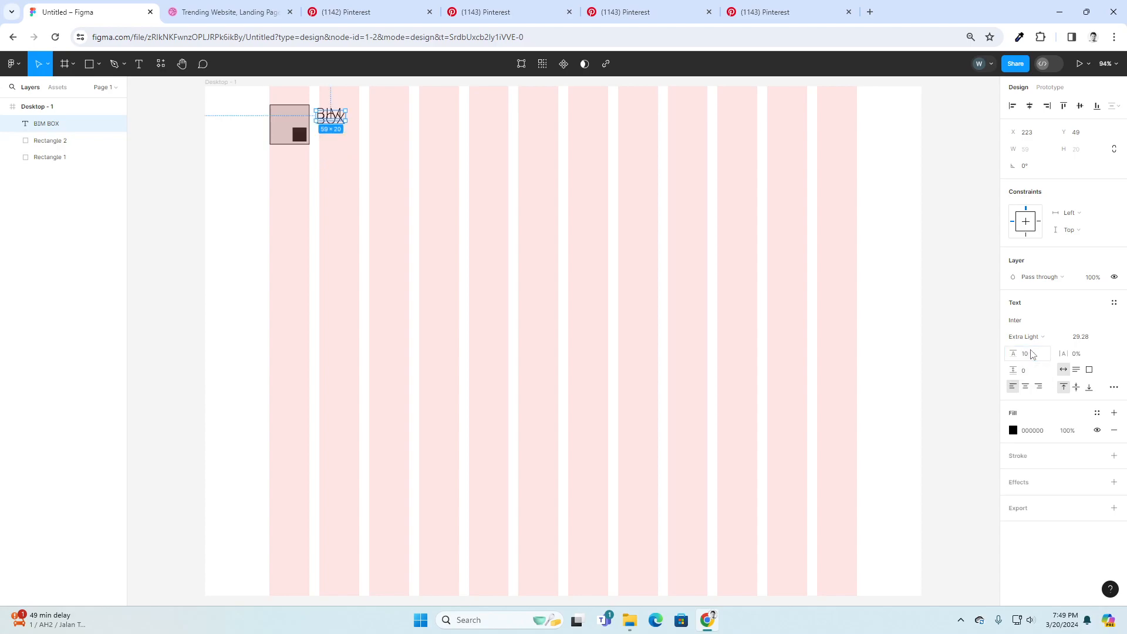
drag(1032, 355, 1061, 357)
click(617, 314)
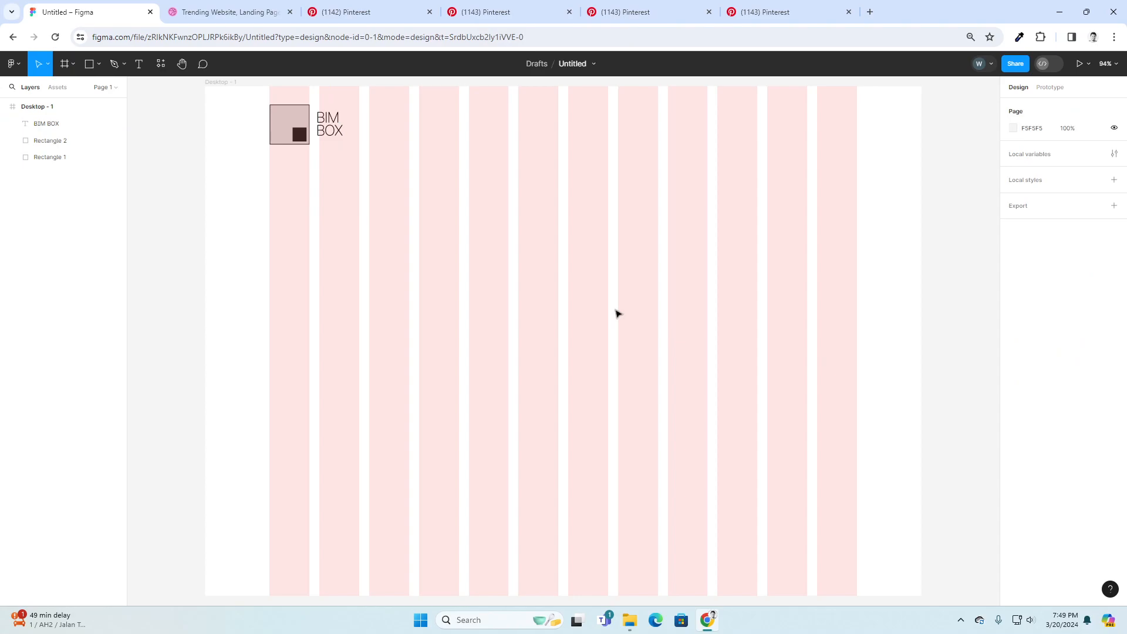
- Remove the gray fill from the large logo square, keeping only its outline
click(295, 120)
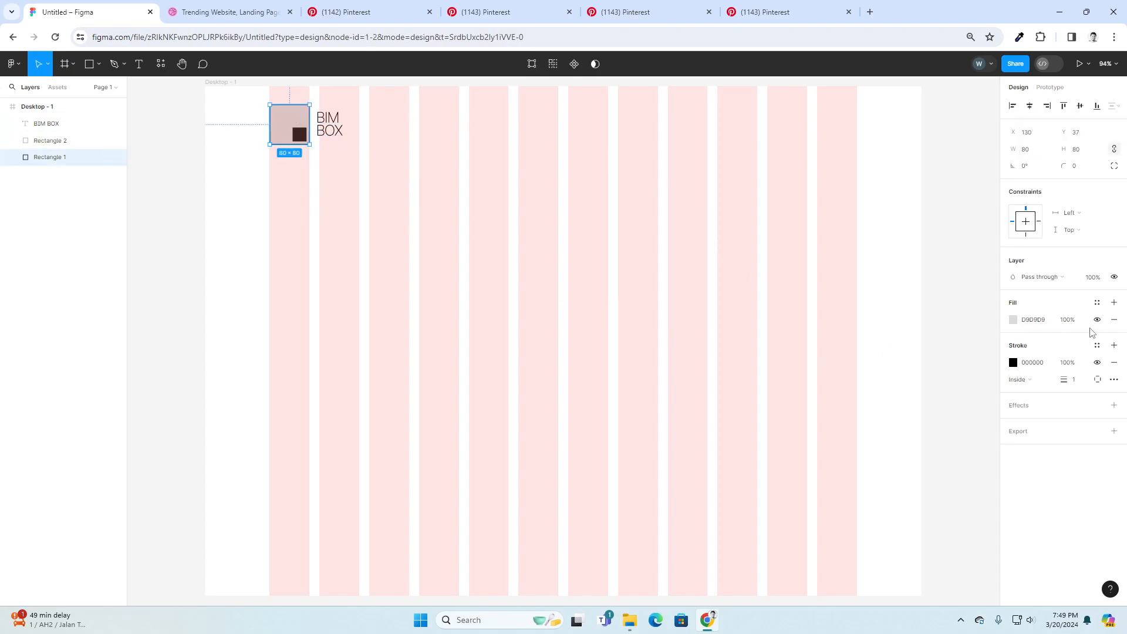
click(699, 238)
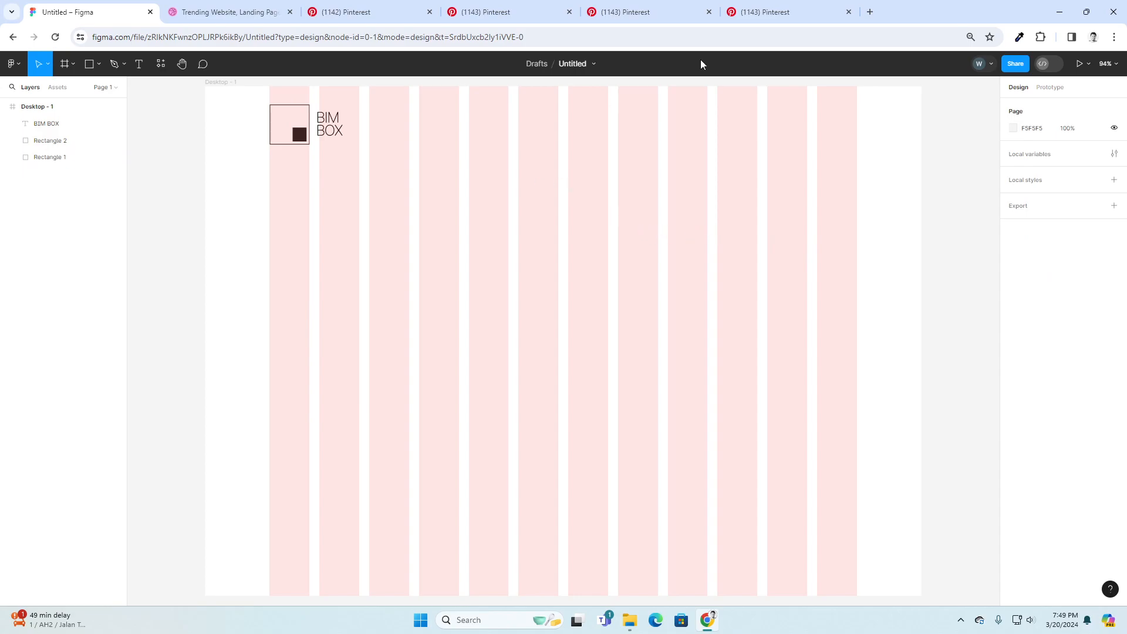
- Add a "Home" navigation text in the header and duplicate it to its right as "About"
click(140, 65)
click(561, 126)
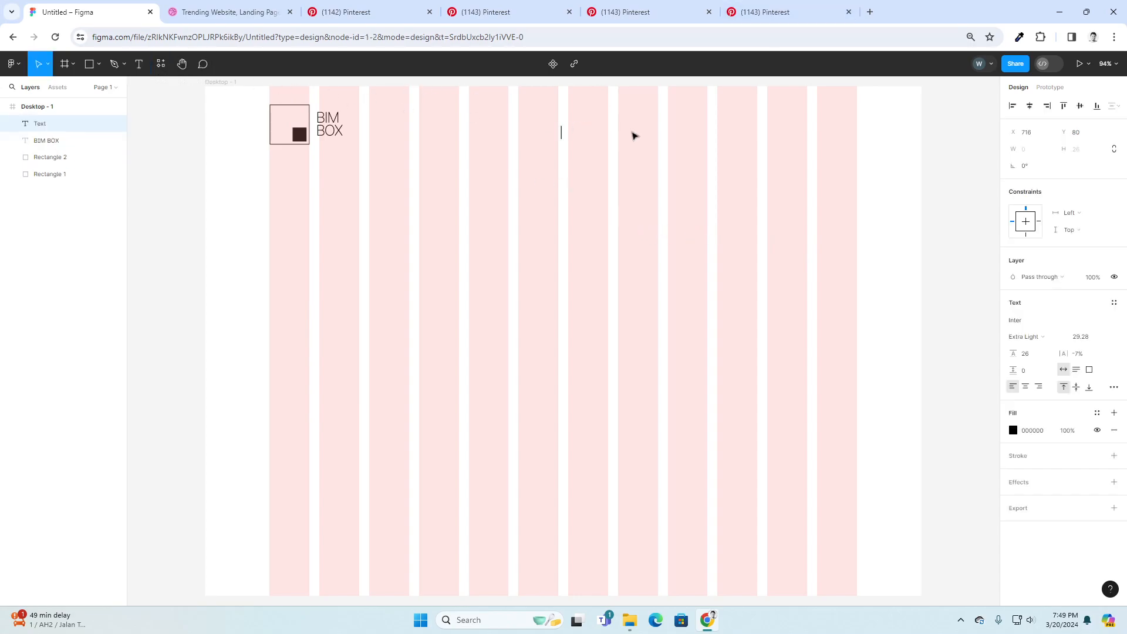
text(Home)
drag(576, 133, 640, 136)
text(About)
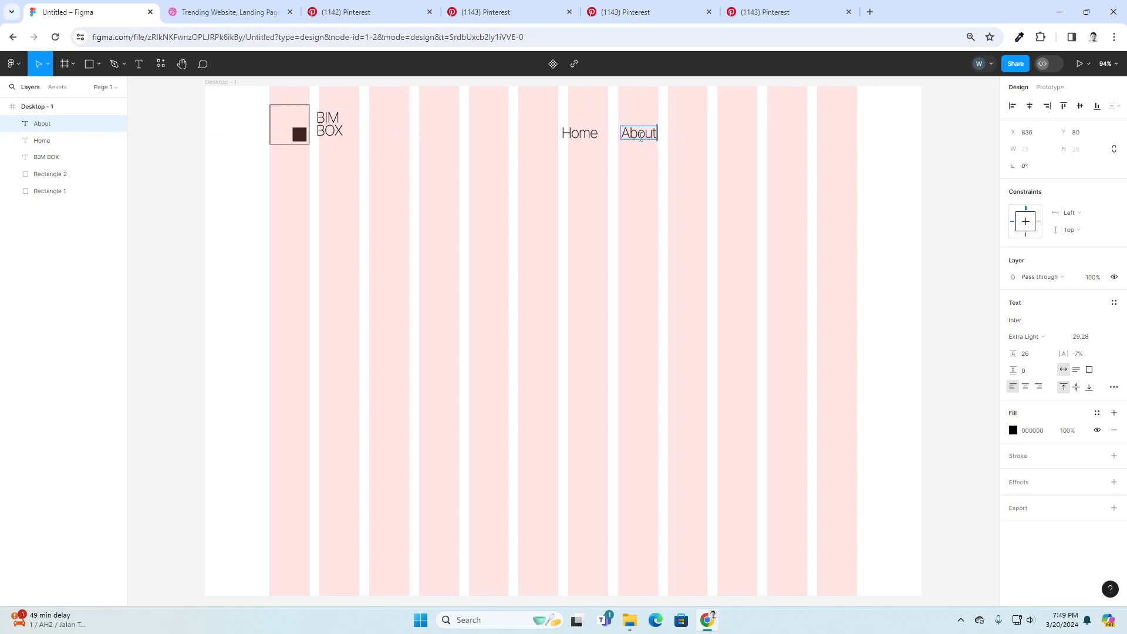
key(Escape)
- Duplicate the About text to its right and change the copy to "Contact"
drag(639, 134, 687, 134)
double_click(683, 134)
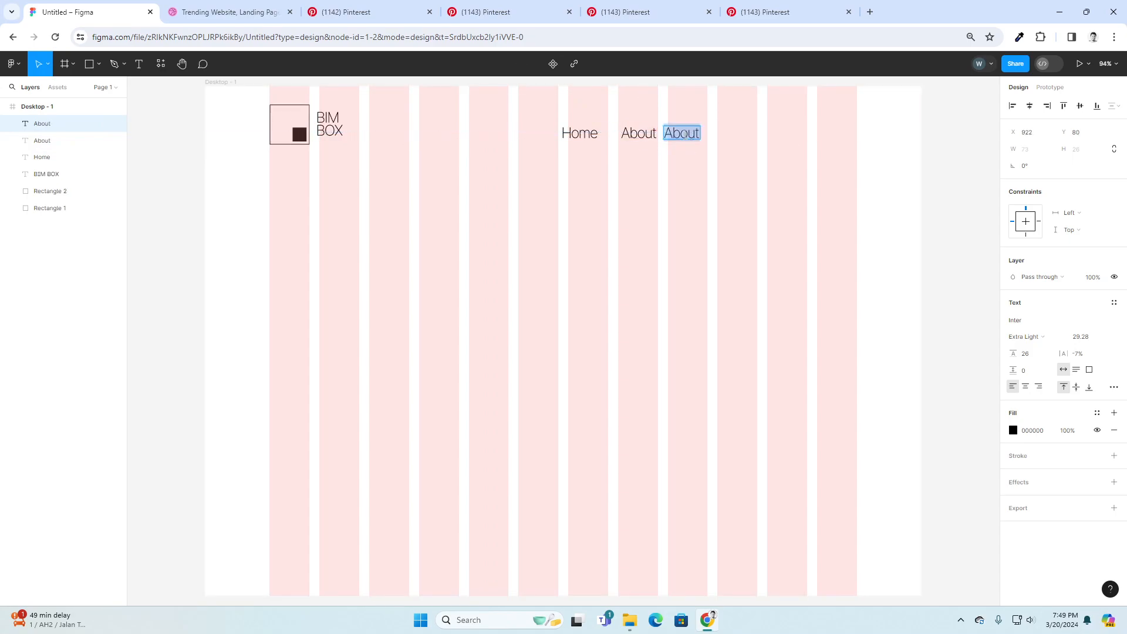
text(Contac)
key(BackSpace)
text(ct)
key(Escape)
- Duplicate the Contact text to its right and change the copy to "Portfolio"
drag(686, 135, 762, 141)
key(Return)
text(Portfop)
key(BackSpace)
text(lio)
key(Escape)
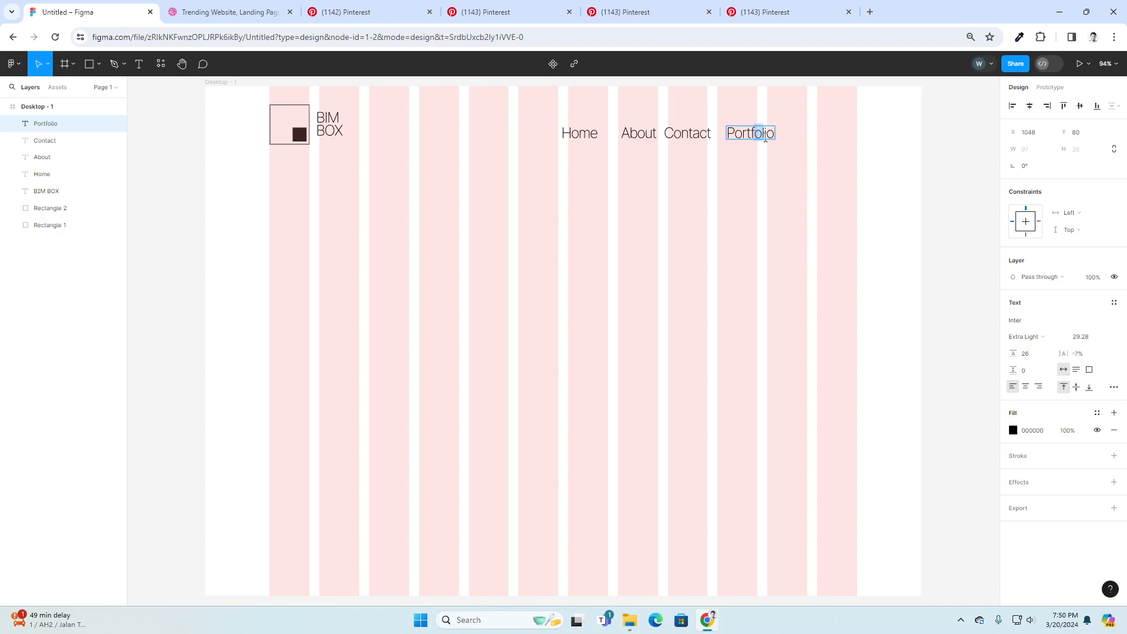
- Duplicate the Portfolio text to its right and change the copy to "Service"
drag(768, 138, 819, 138)
double_click(812, 134)
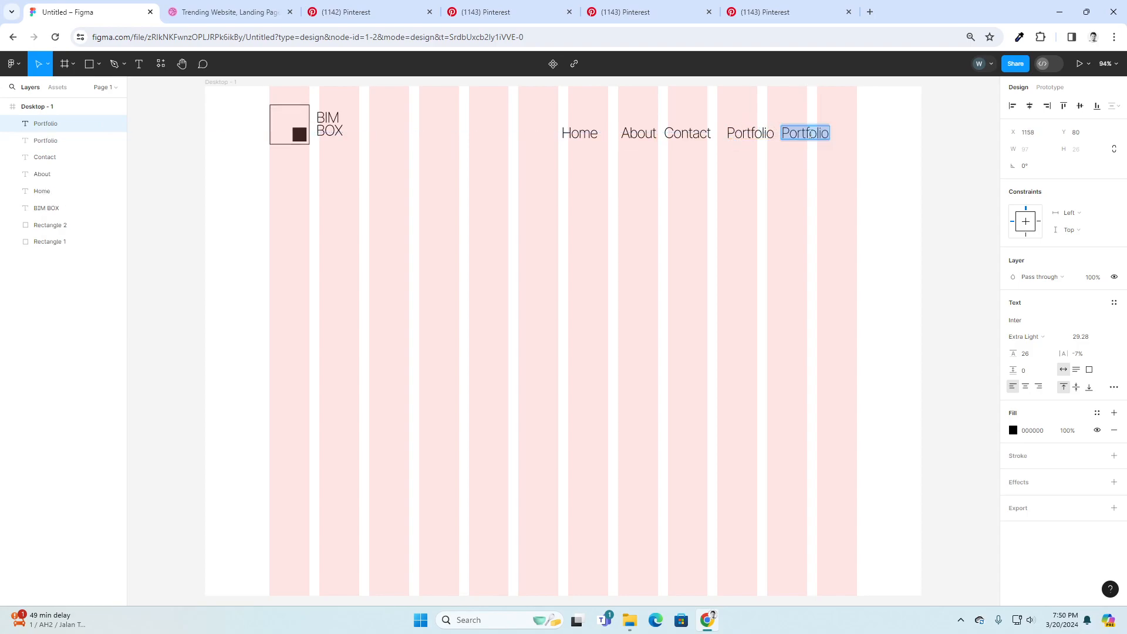
text(Service)
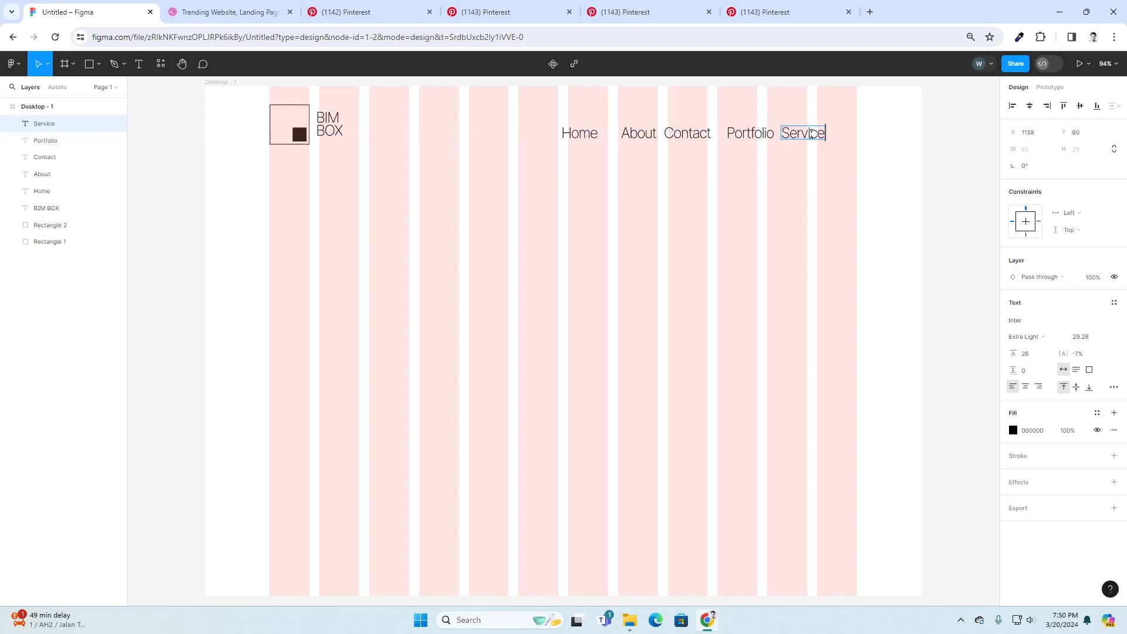
- Tidy up the five header navigation texts into even spacing and move the row up, flush with the last grid column's right edge
key(Escape)
drag(904, 115, 602, 209)
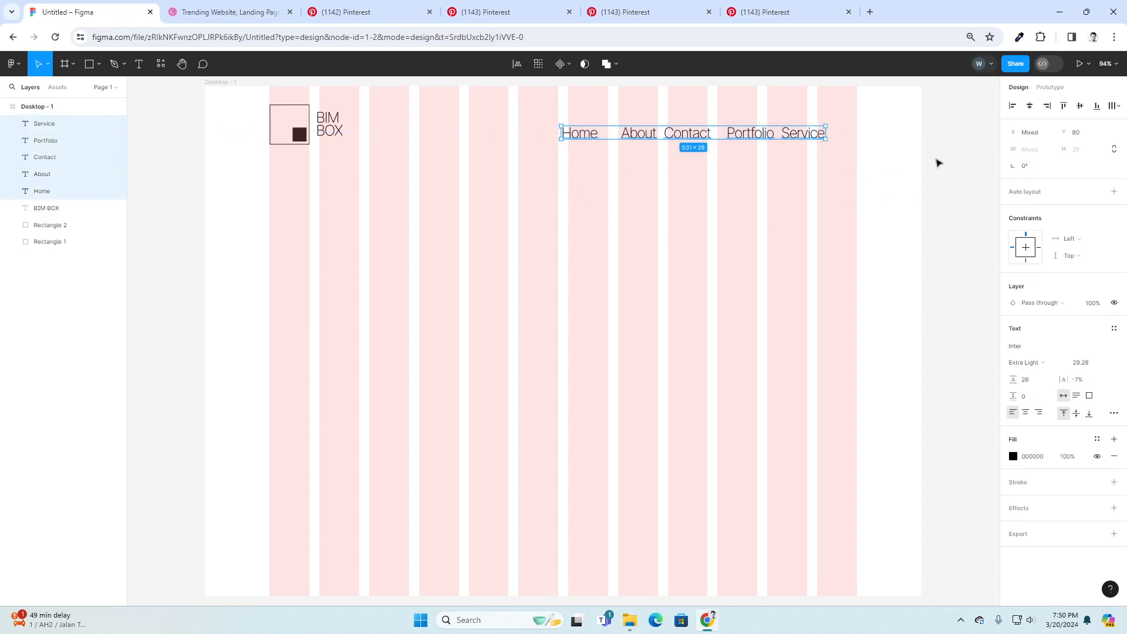
click(1114, 105)
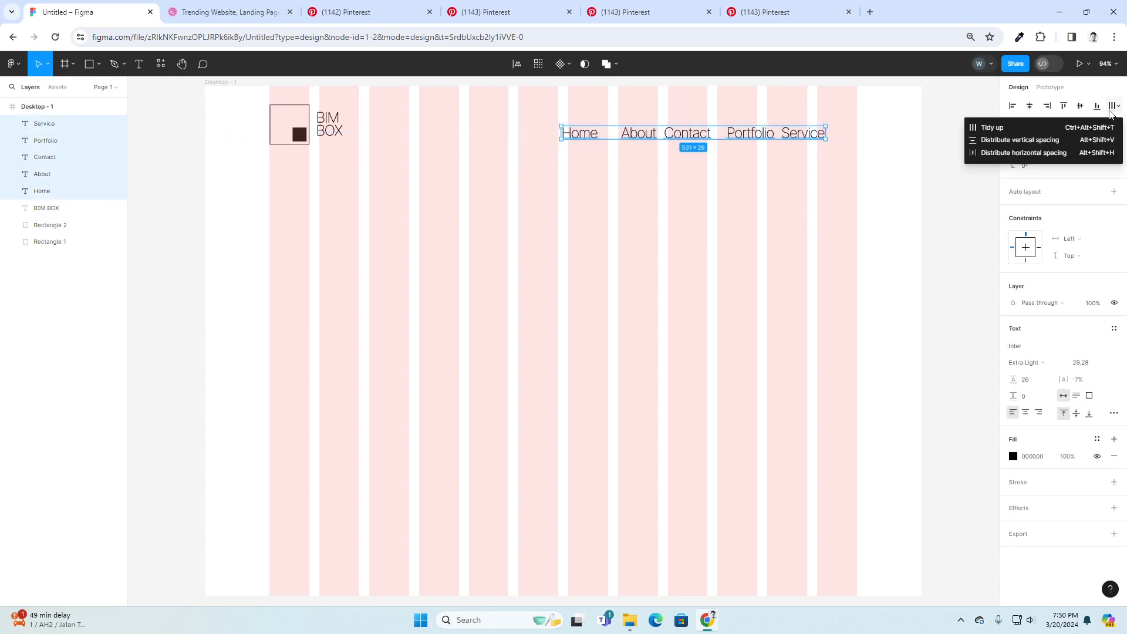
click(1008, 129)
mouse_move(786, 134)
mouse_down()
mouse_move(843, 143)
mouse_move(791, 134)
mouse_up()
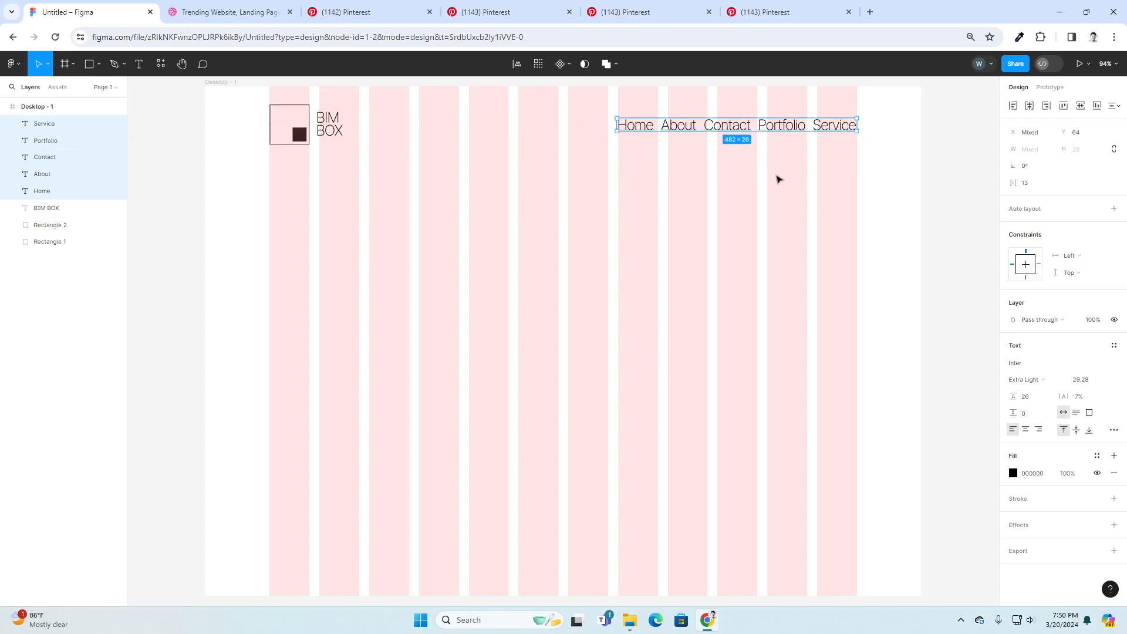
- Make the Home navigation text bold
click(639, 129)
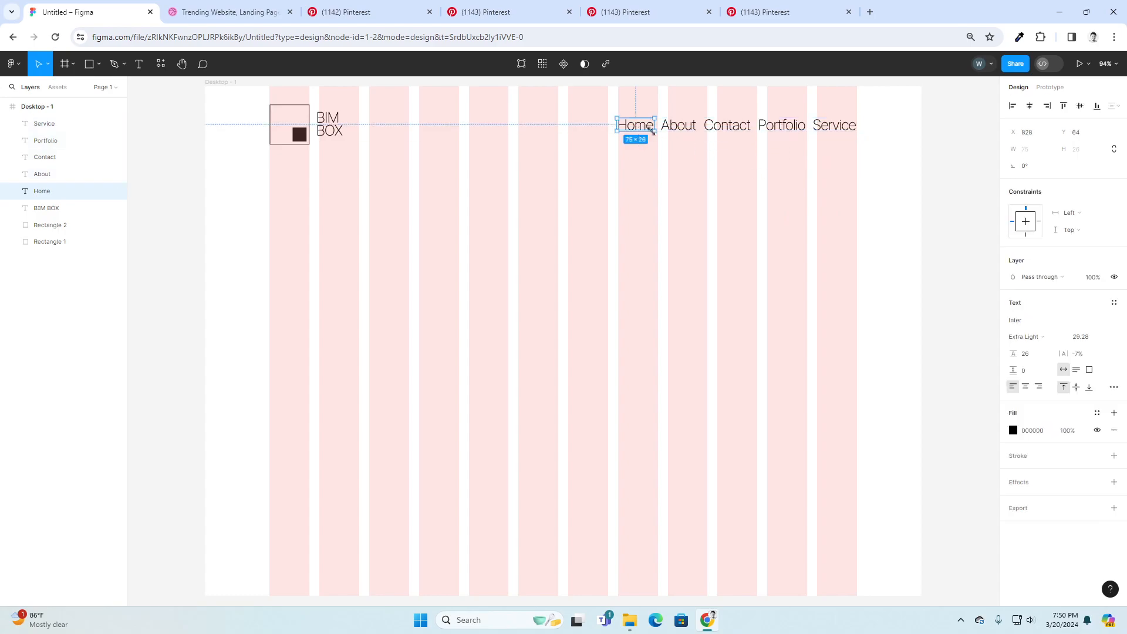
key(ctrl+b)
click(685, 185)
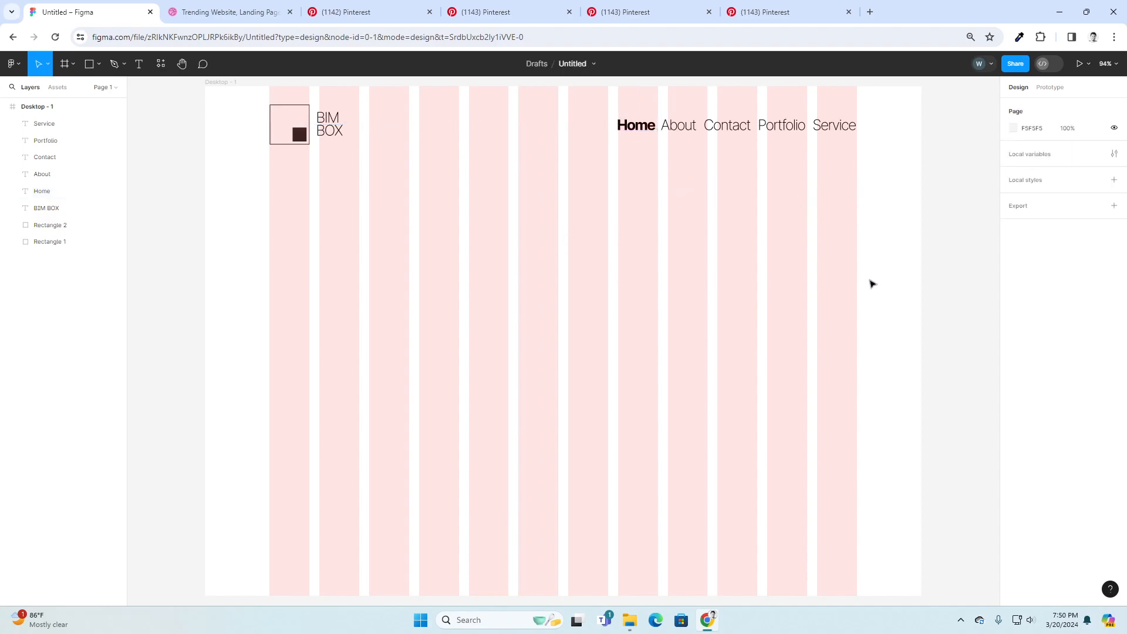
- Check the Pinterest portfolio reference and add the headline "Creative Studio That Inspired" below the header, with "Creative Studio" bold and "That Inspired" regular
click(605, 7)
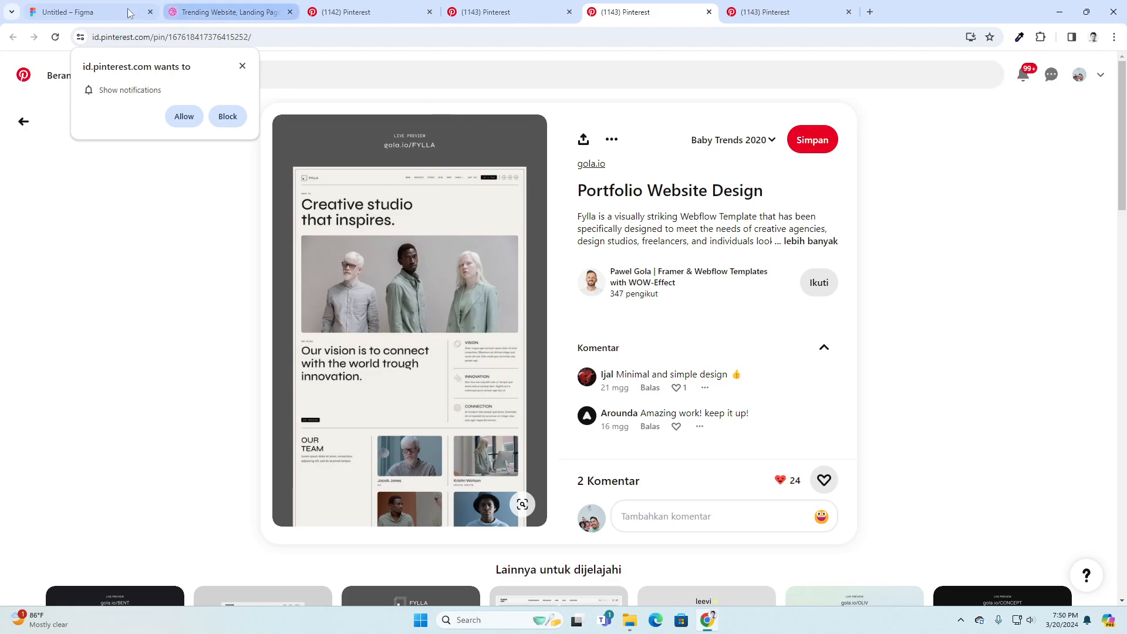
click(103, 12)
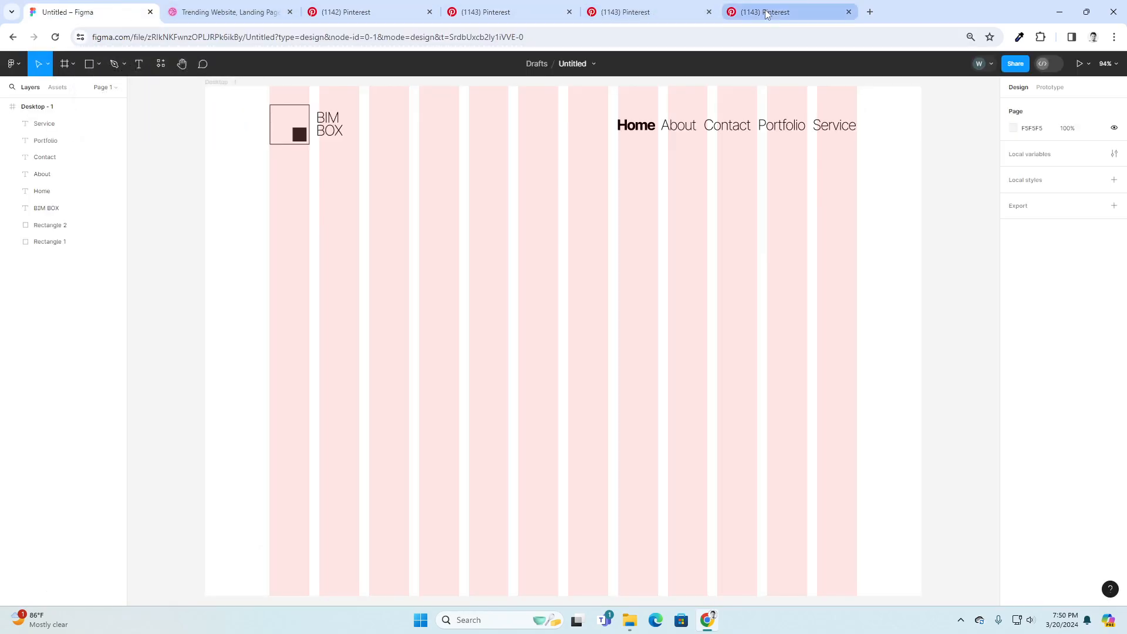
click(622, 13)
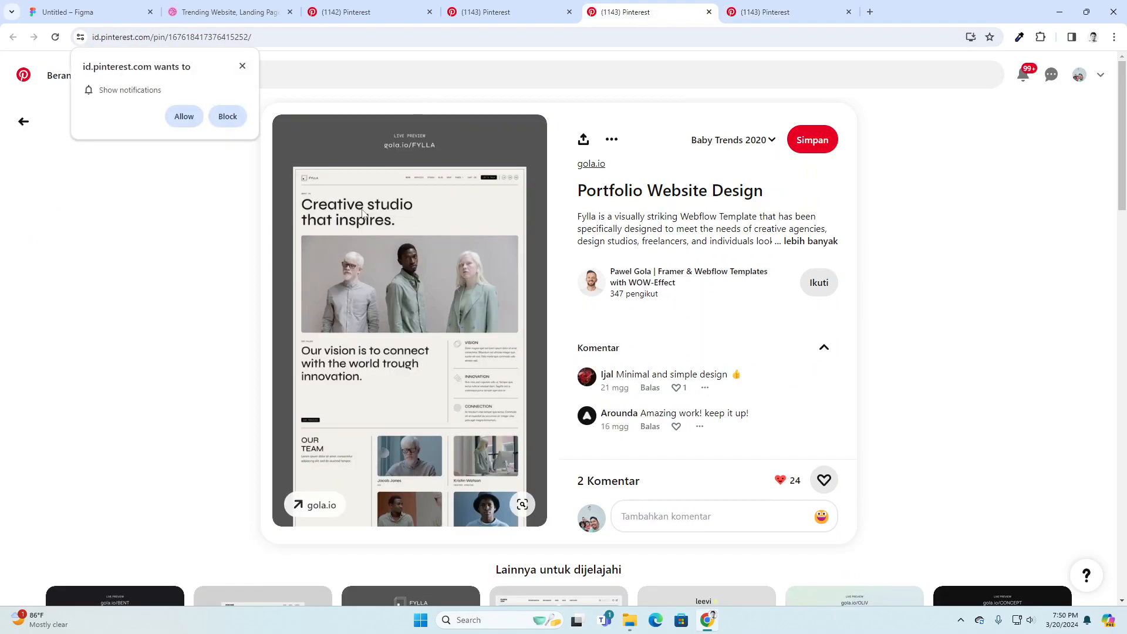
click(97, 13)
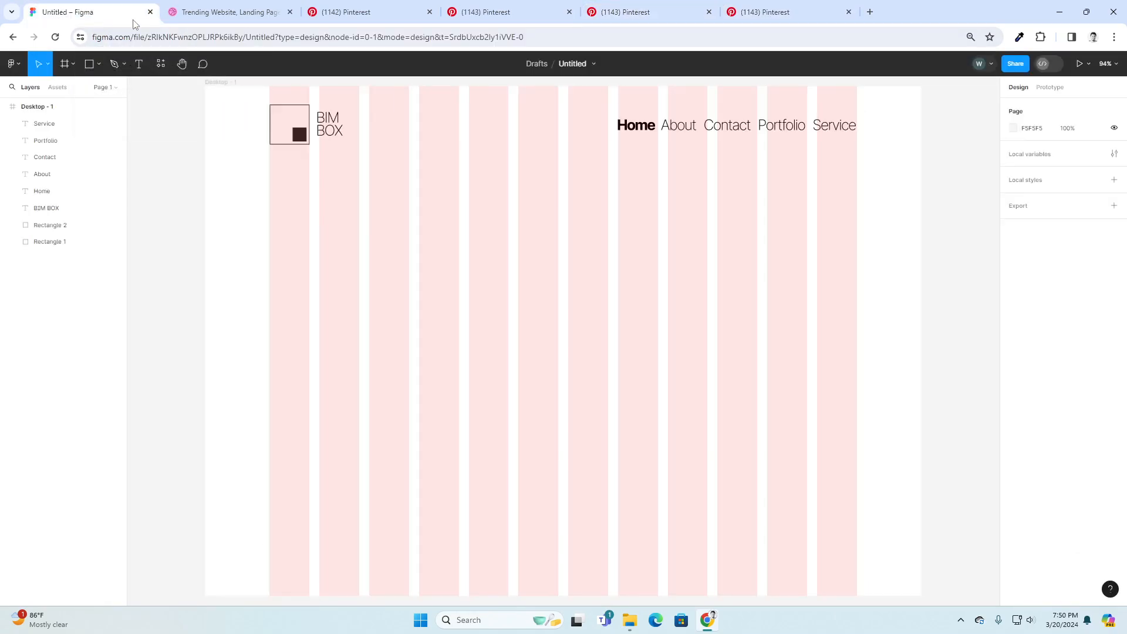
click(139, 63)
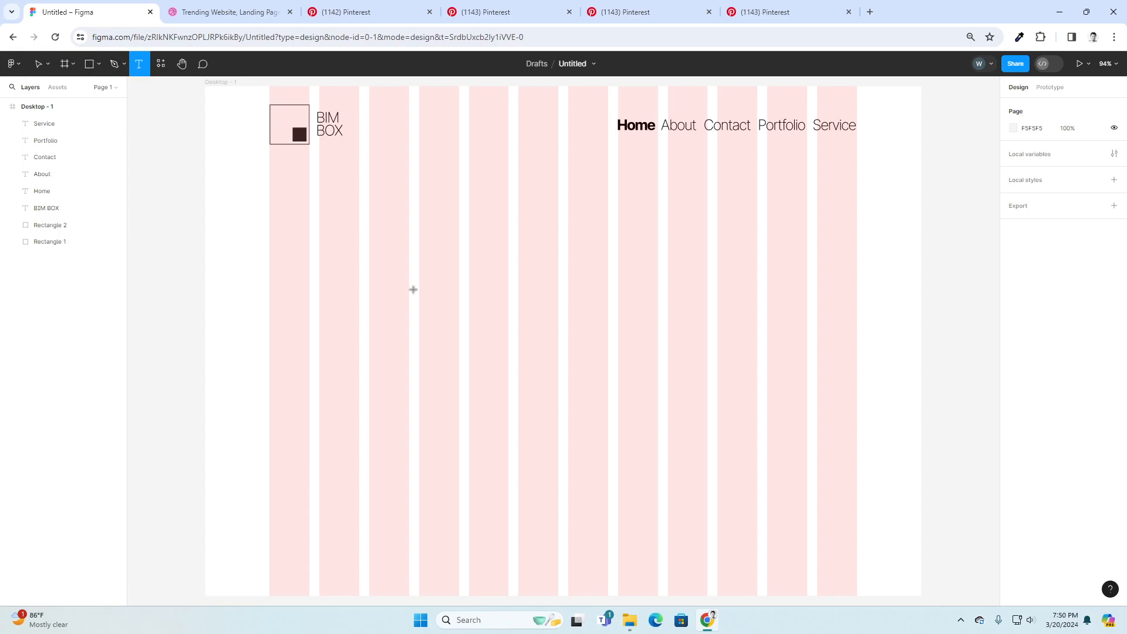
click(364, 217)
text(C)
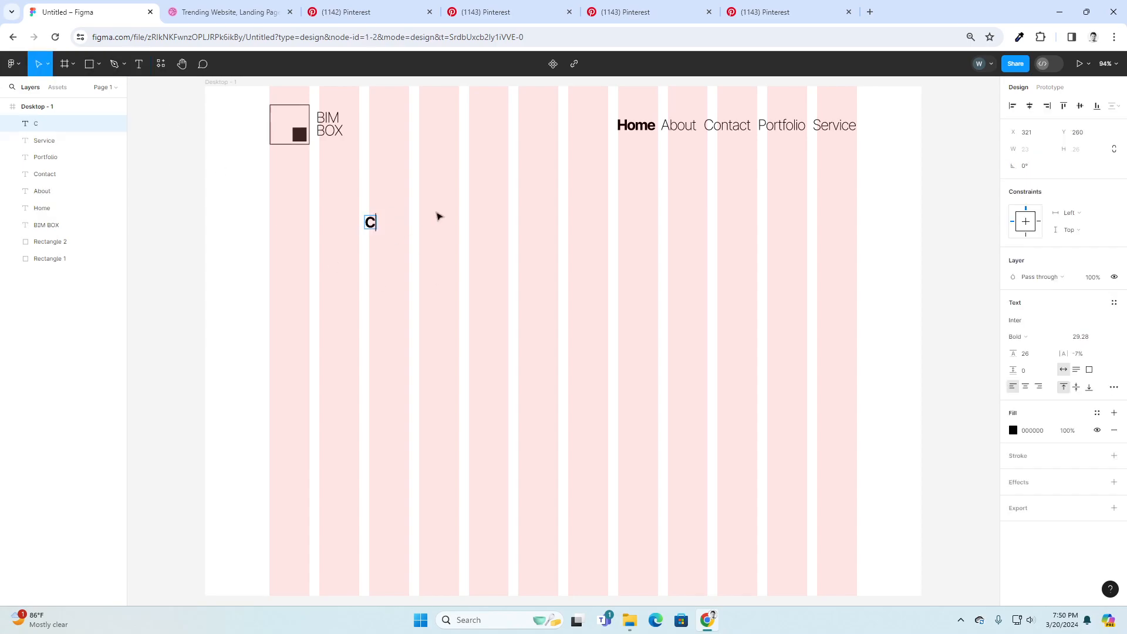
text(reative)
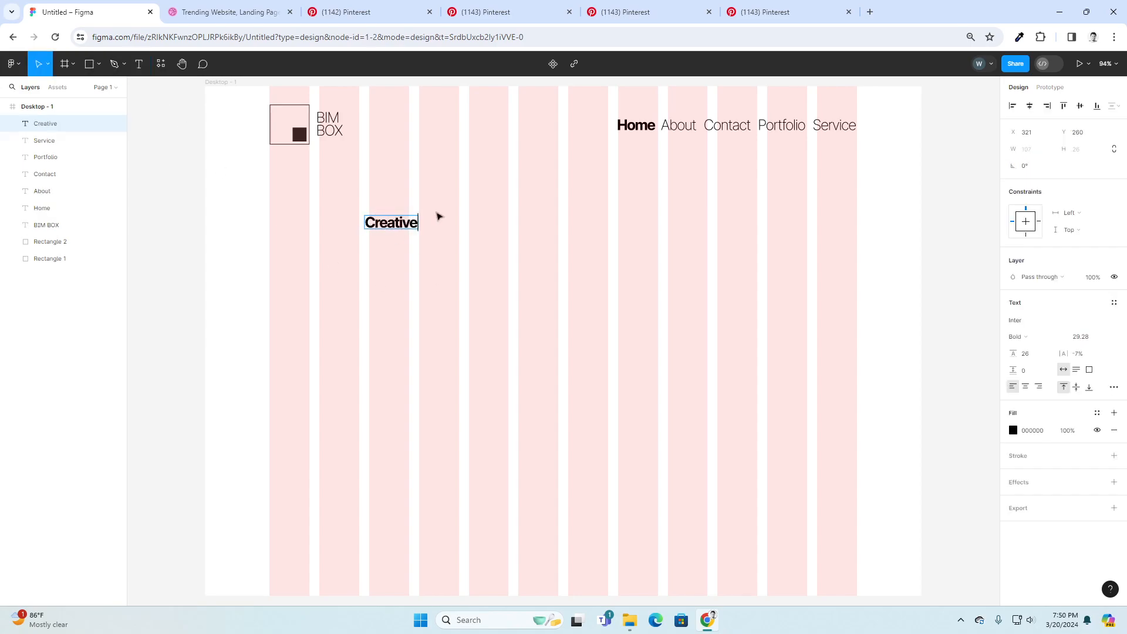
text( Studio)
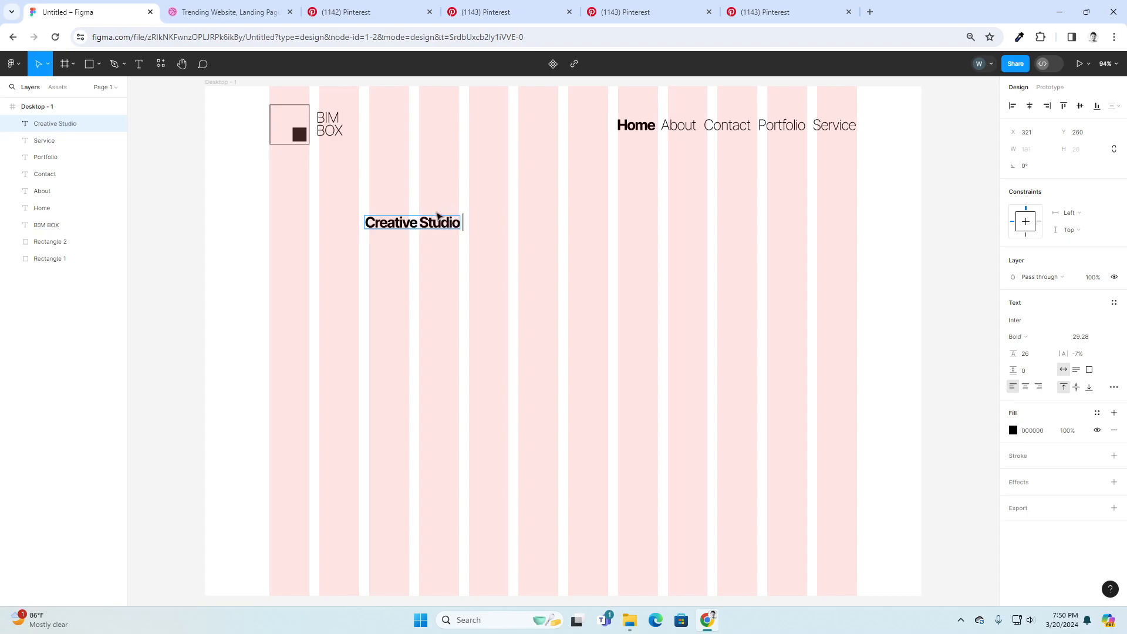
text( That Inspired)
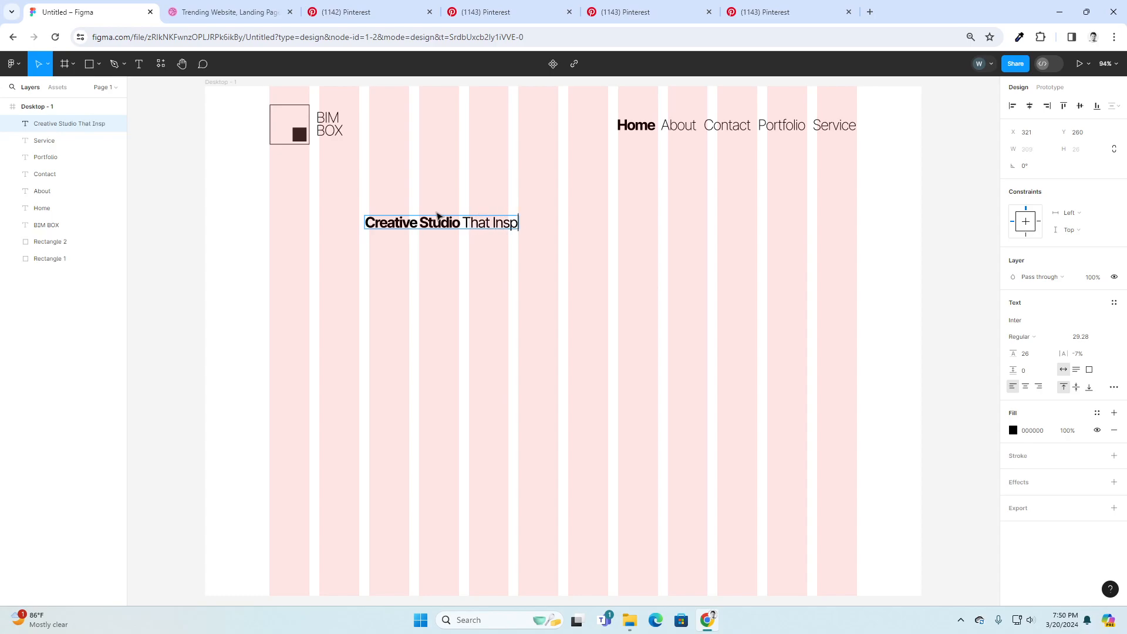
key(Escape)
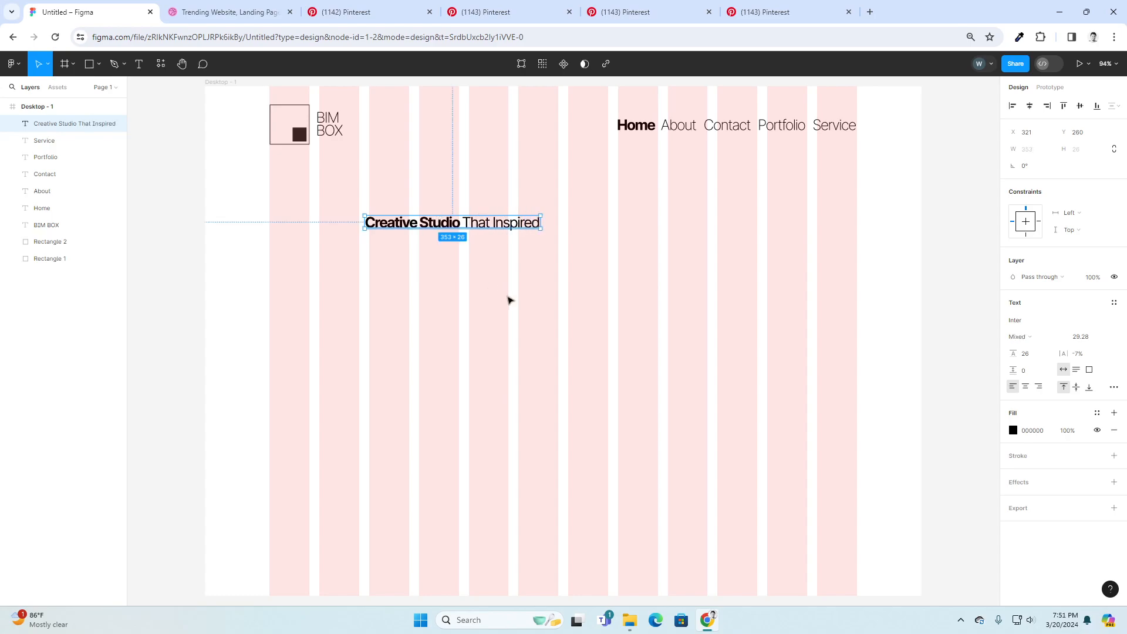
- Compare the headline with the Pinterest reference and break it into two lines before "That Inspired"
click(763, 11)
click(681, 11)
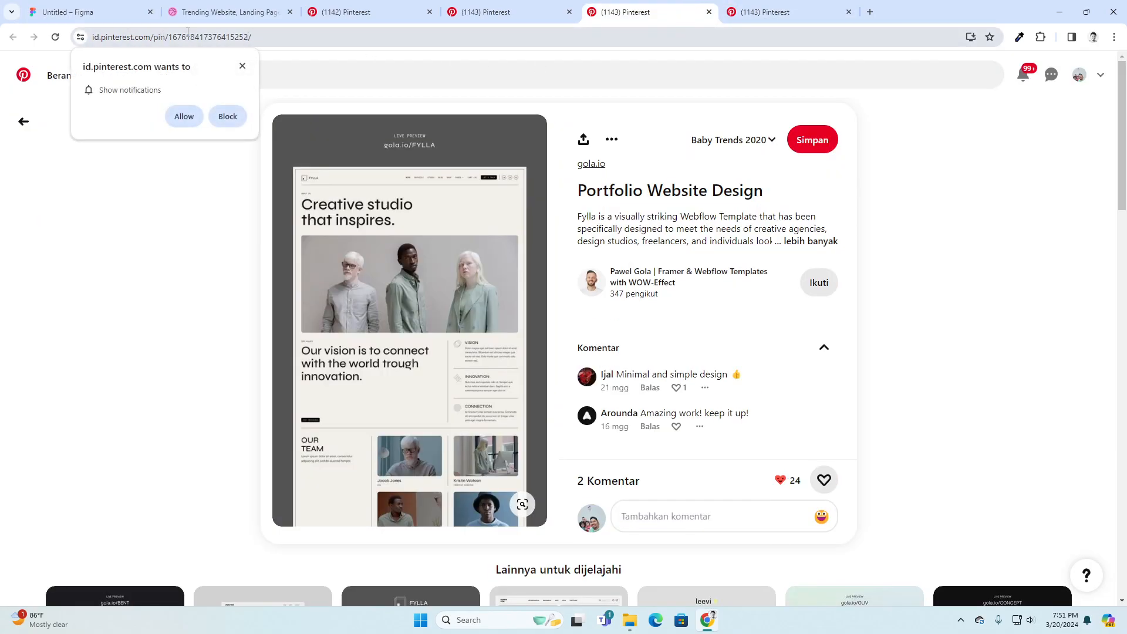
click(88, 12)
double_click(481, 230)
click(470, 222)
key(Return)
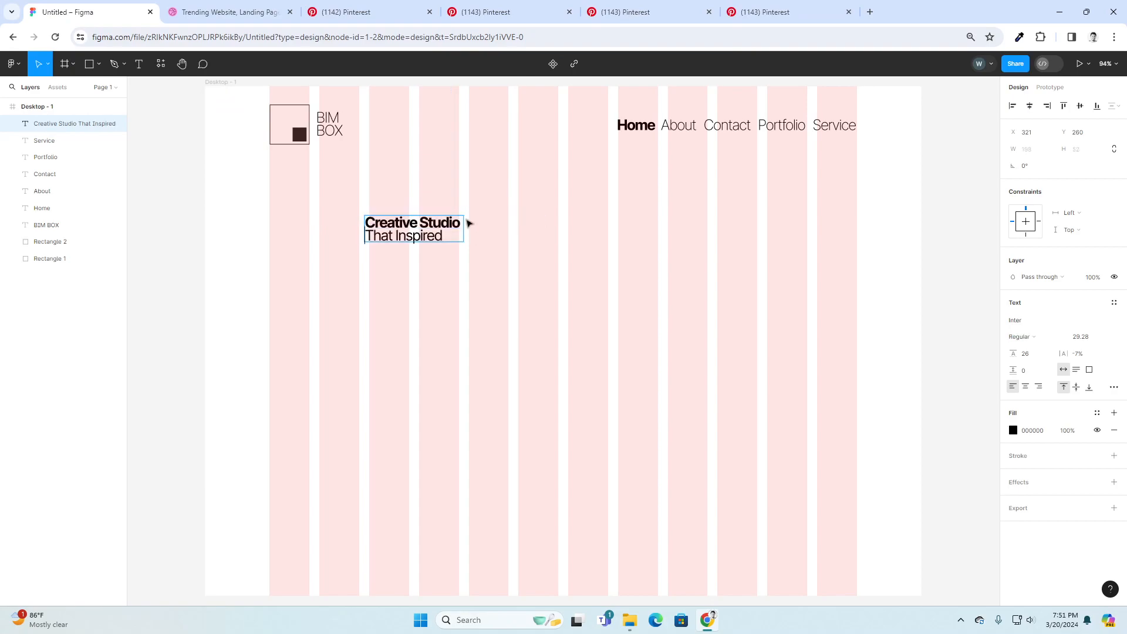
key(Escape)
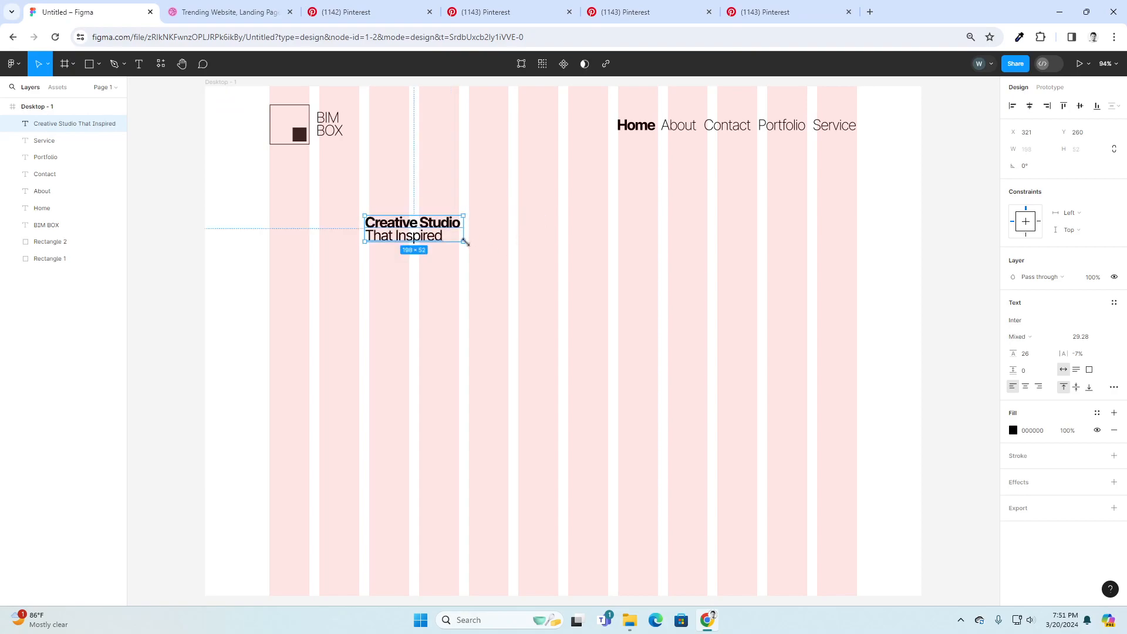
- Scale the headline up to about 558 × 147 and align it with the left edge of the first grid column
key(k)
drag(464, 241, 641, 287)
drag(510, 285, 409, 278)
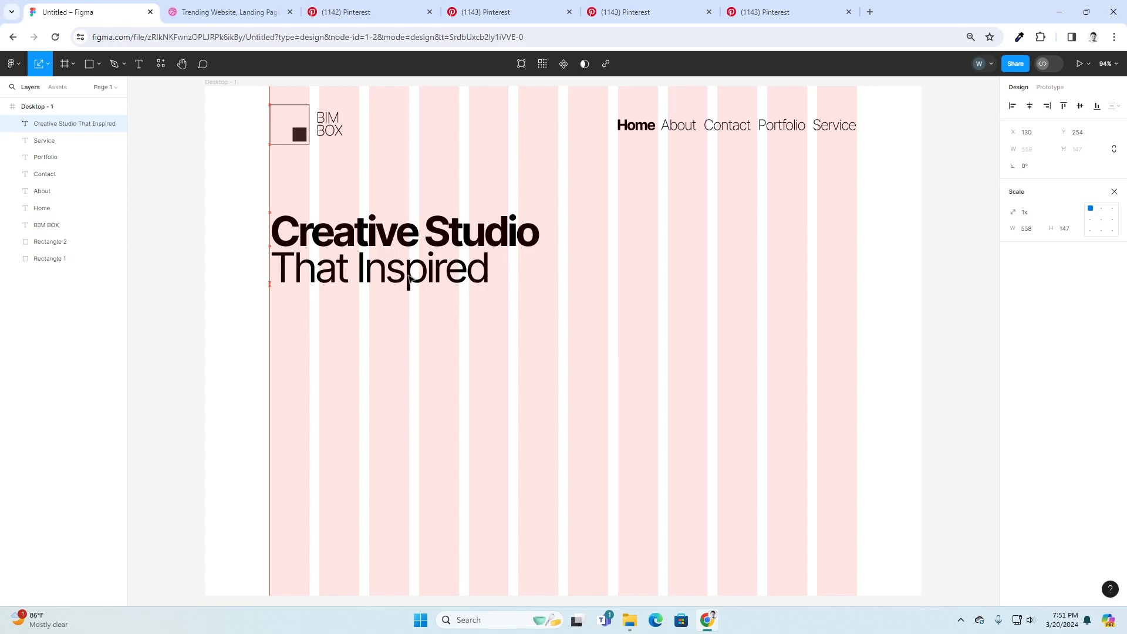
click(651, 280)
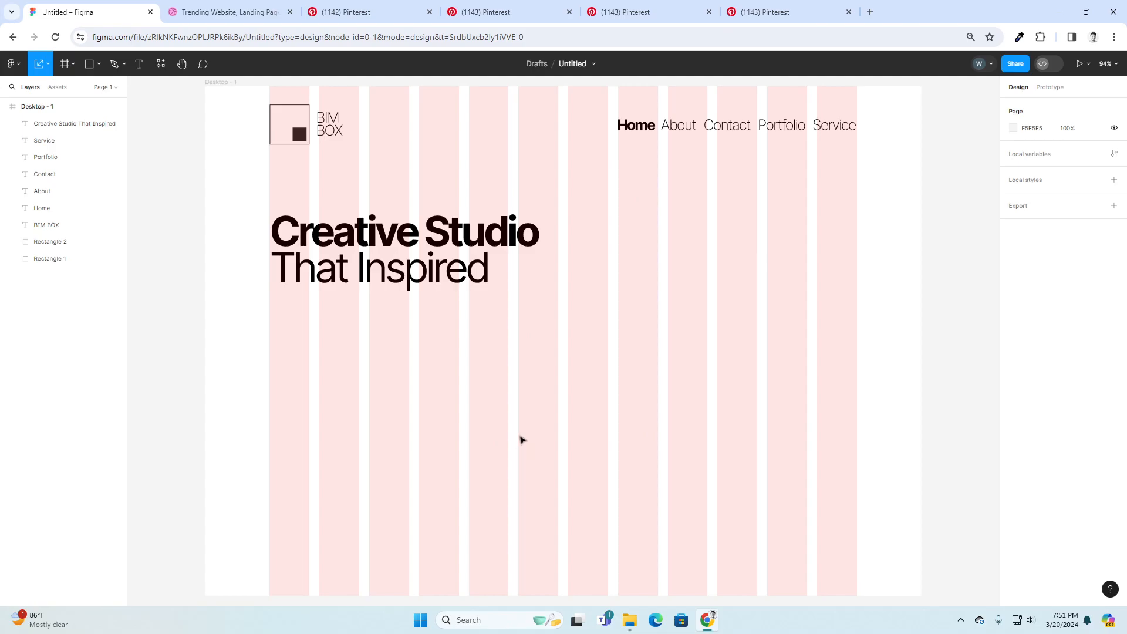
- Examine the Pinterest references, especially the portfolio website's hero layout with the image below the headline, and return to the Figma design
click(667, 9)
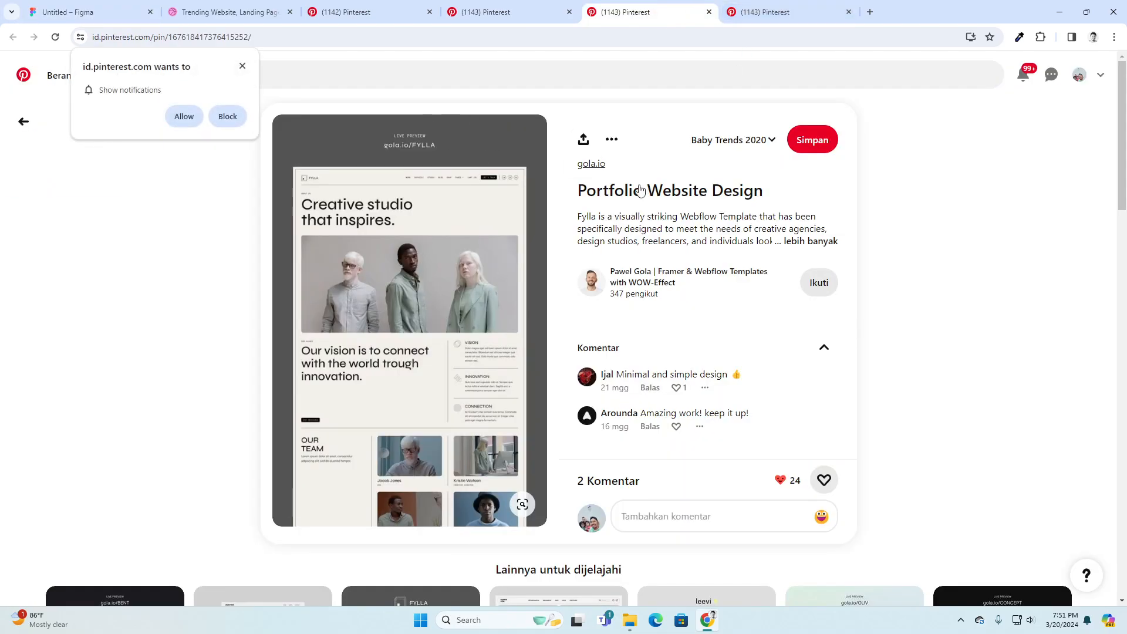
click(769, 12)
click(389, 11)
click(487, 12)
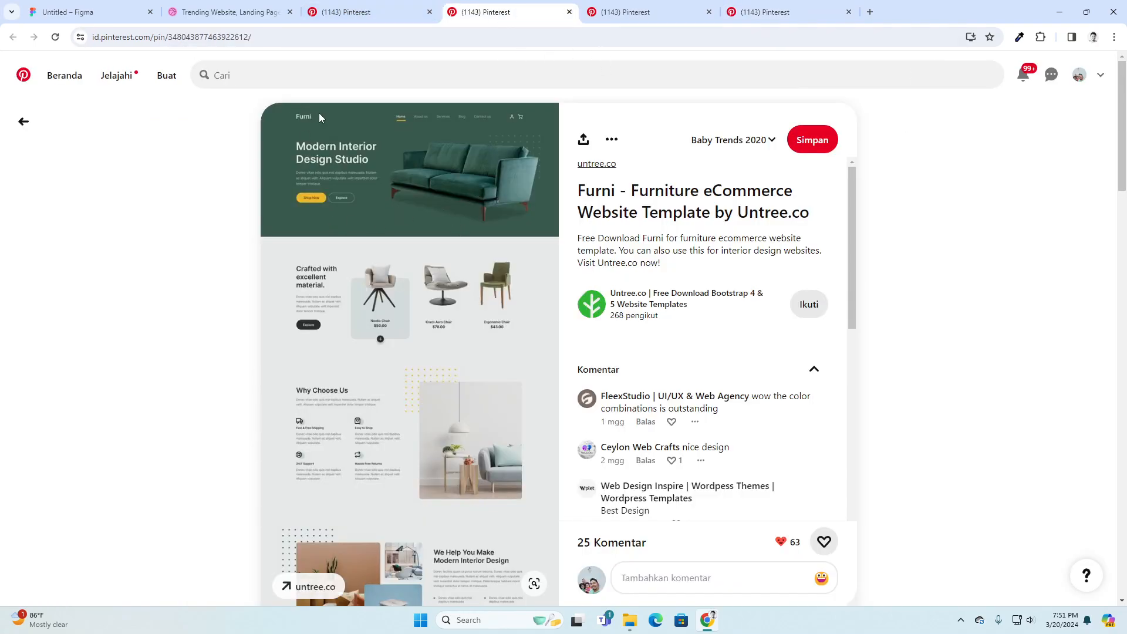
click(763, 12)
click(671, 17)
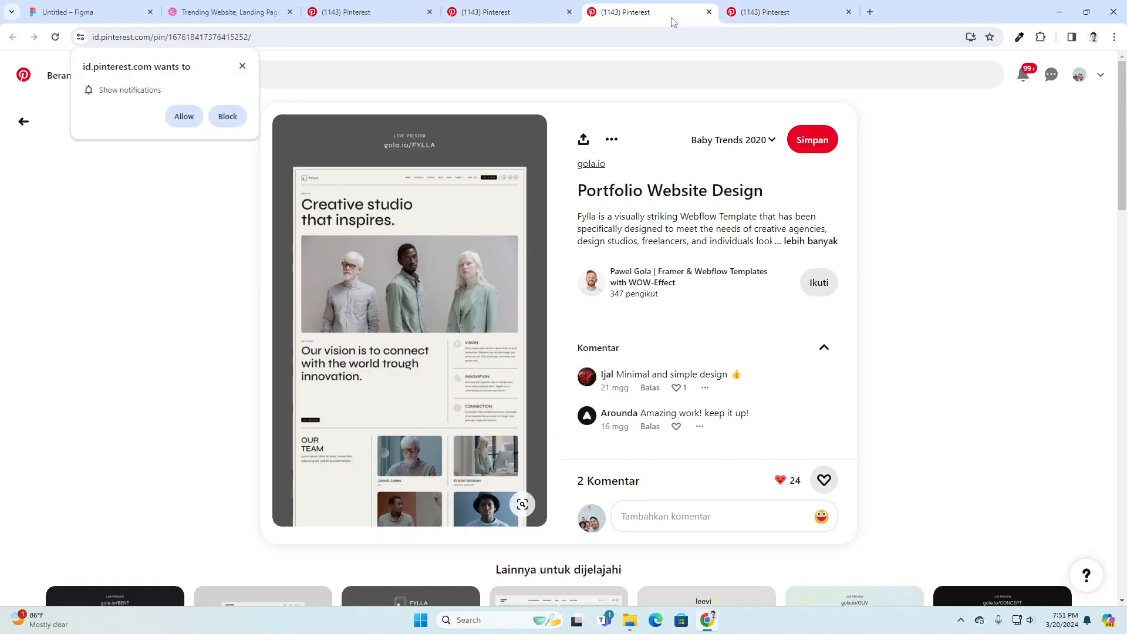
click(109, 16)
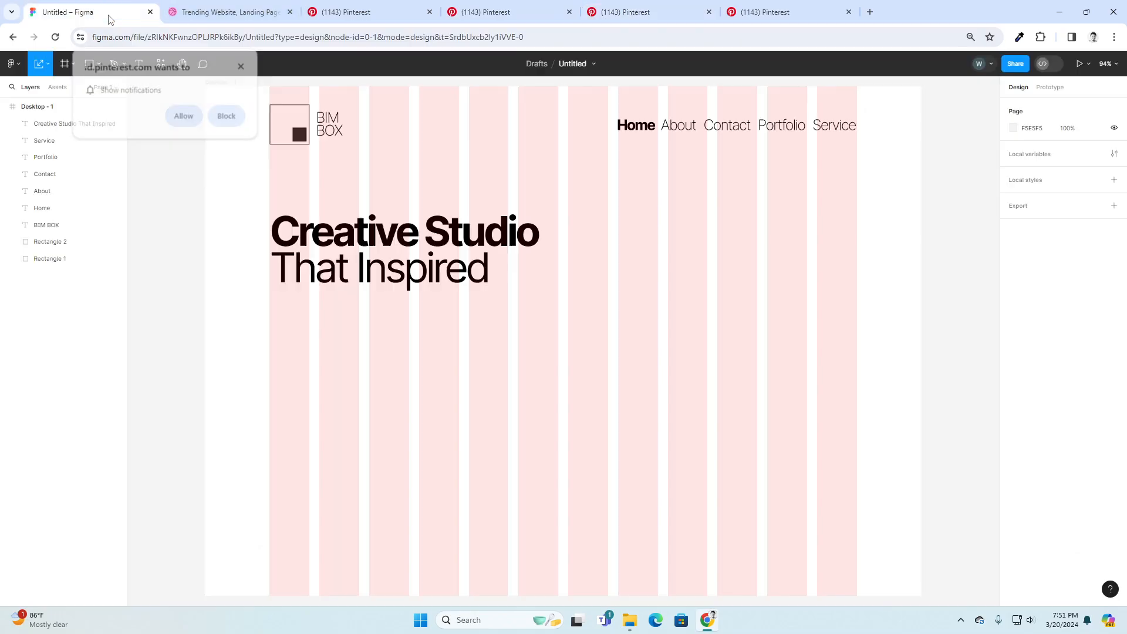
click(646, 12)
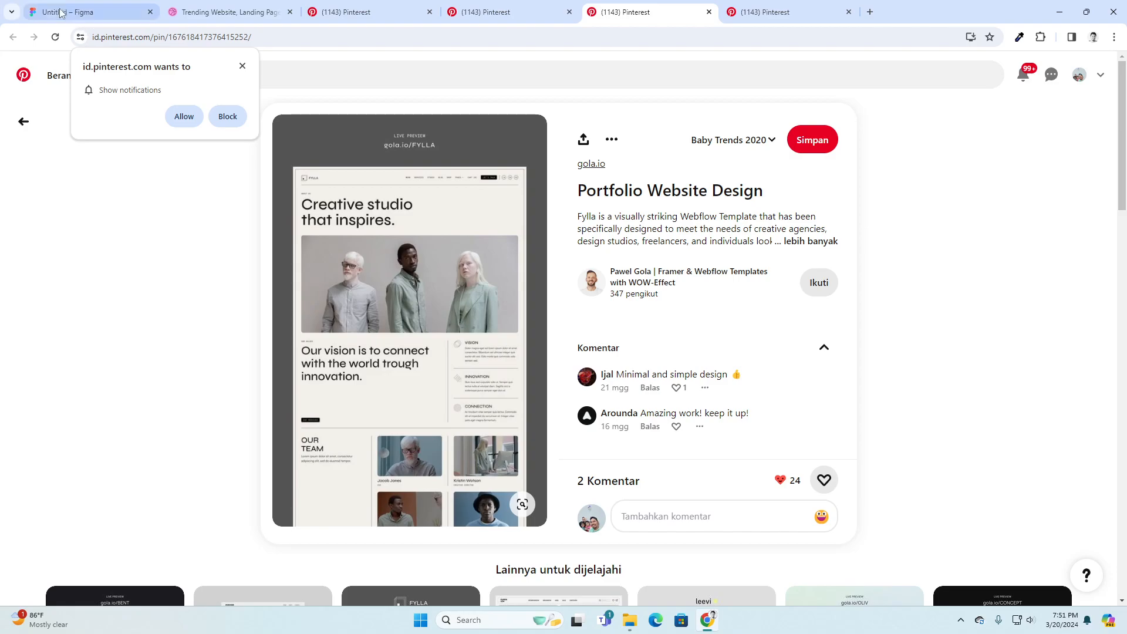
click(64, 13)
- Draw a rectangle about 1180 × 439 below the headline across all grid columns and shift it slightly down
click(91, 64)
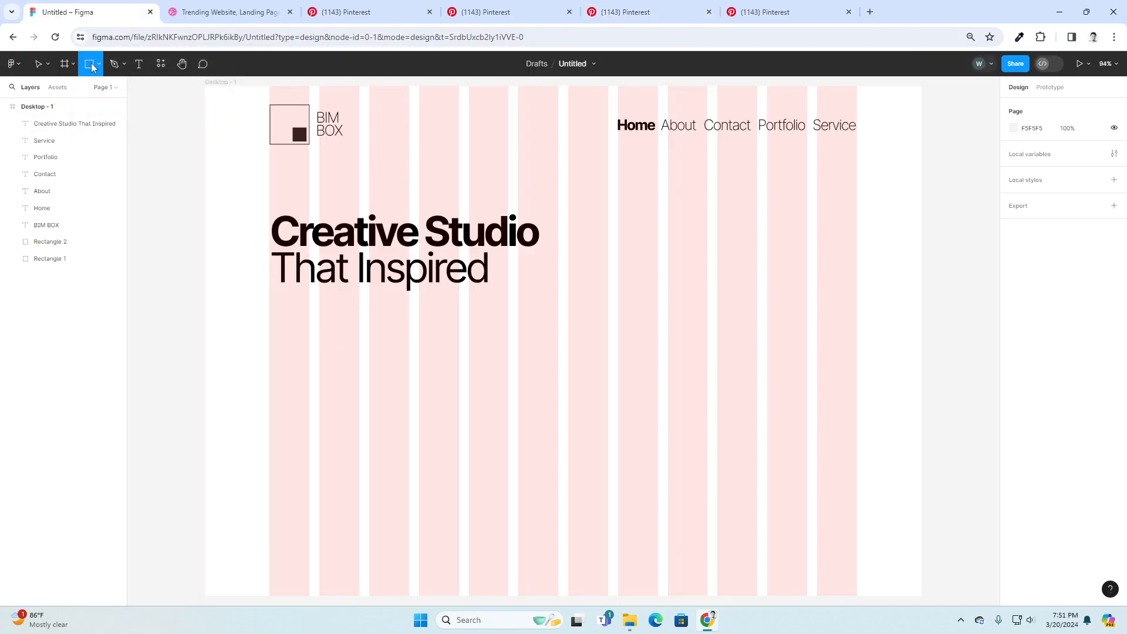
mouse_move(268, 309)
mouse_down()
mouse_move(322, 362)
mouse_move(745, 470)
mouse_move(857, 529)
mouse_up()
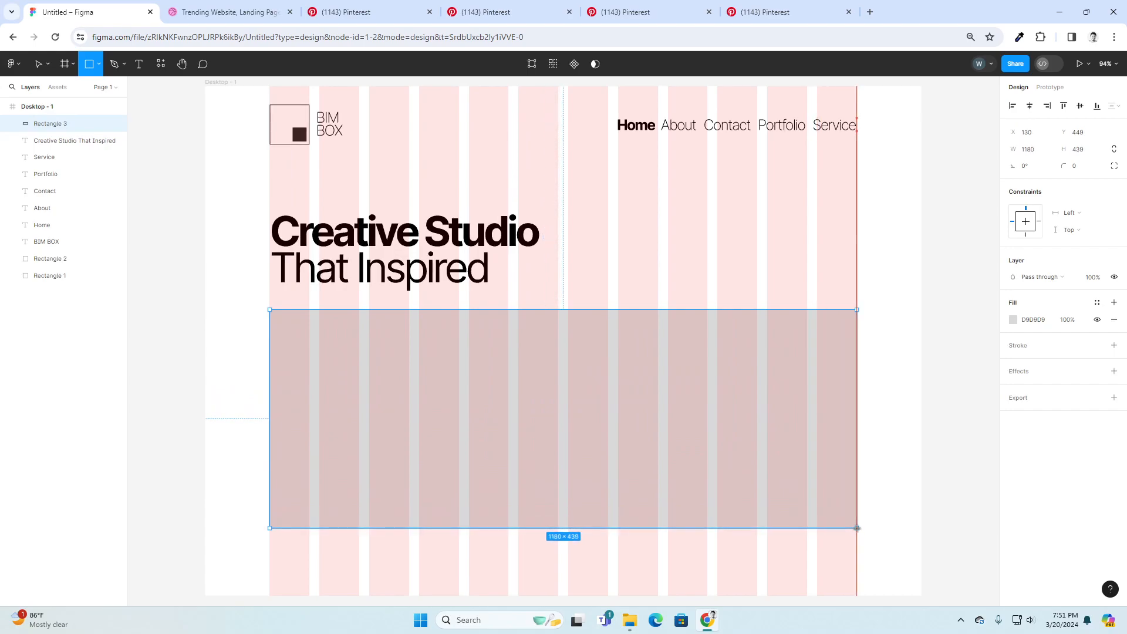
drag(692, 428, 693, 435)
click(741, 270)
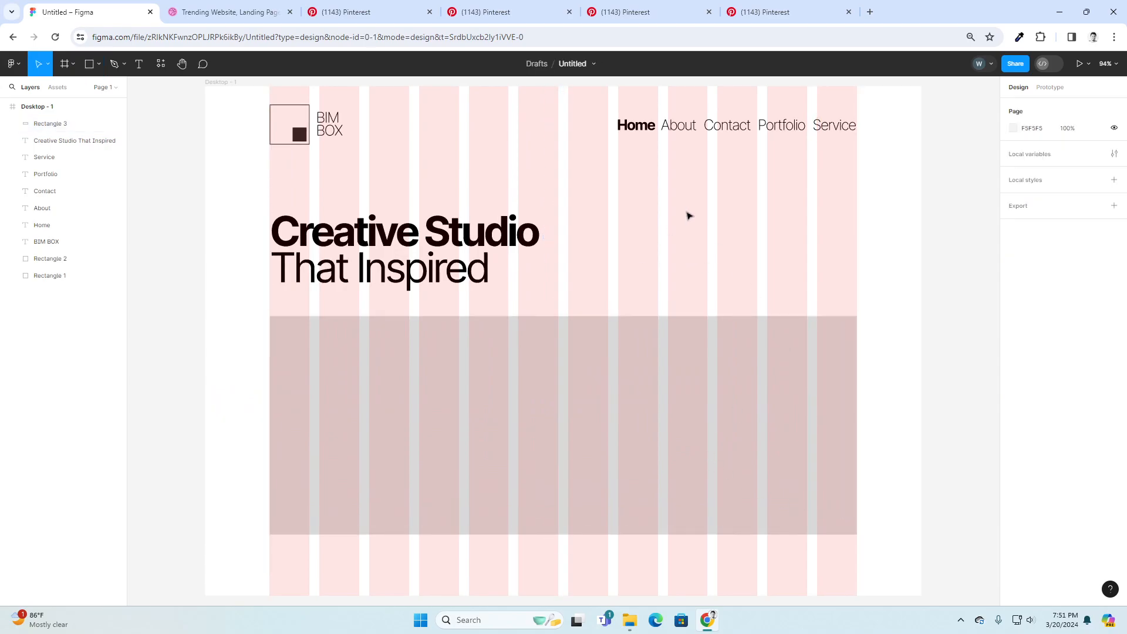
- Open unsplash.com in a new browser tab and search its photos for "working group"
click(870, 11)
text(unsplash.com)
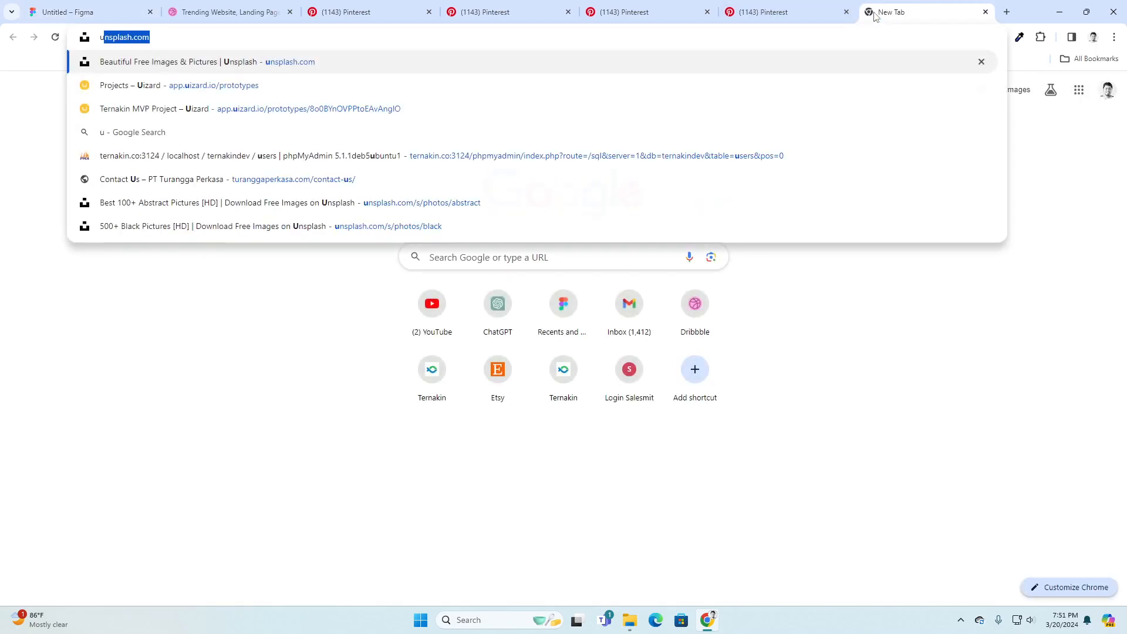
key(Return)
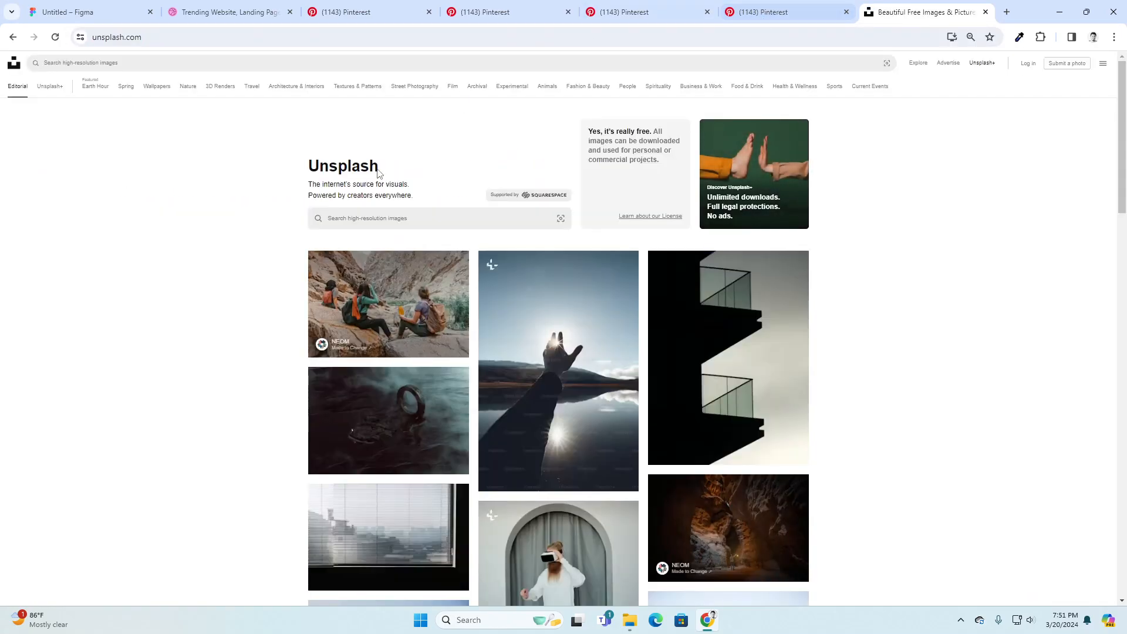
click(379, 219)
text(wdrking group)
key(Return)
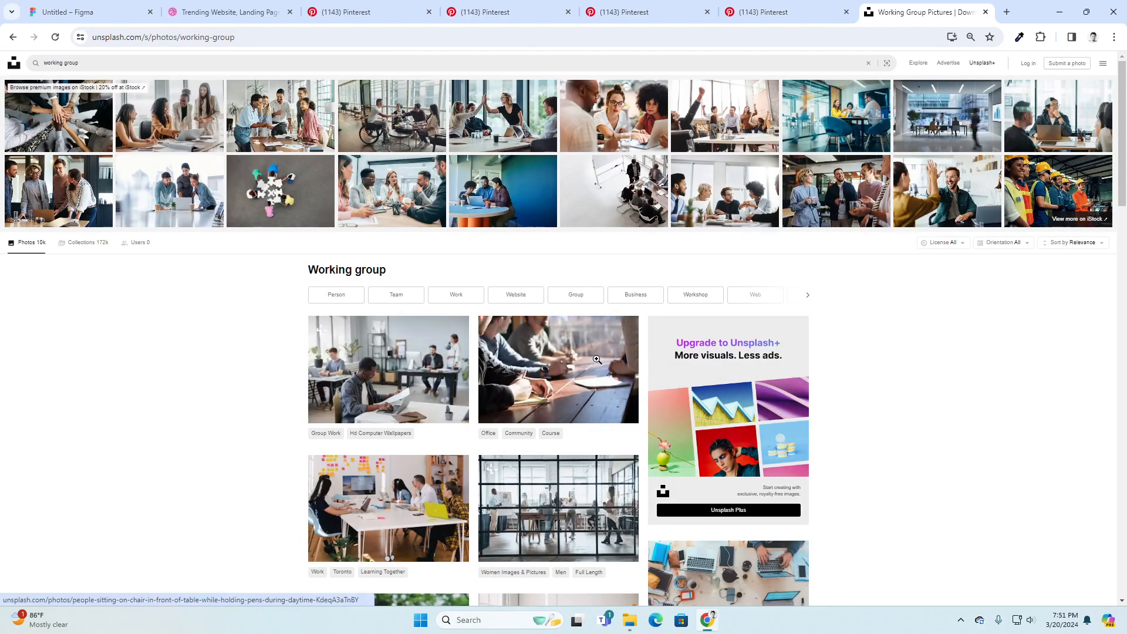
- Browse the Unsplash "working group" results, previewing the glass-wall office photo, for a team picture that suits the hero image
scroll(589, 359, down, 3)
scroll(589, 360, down, 2)
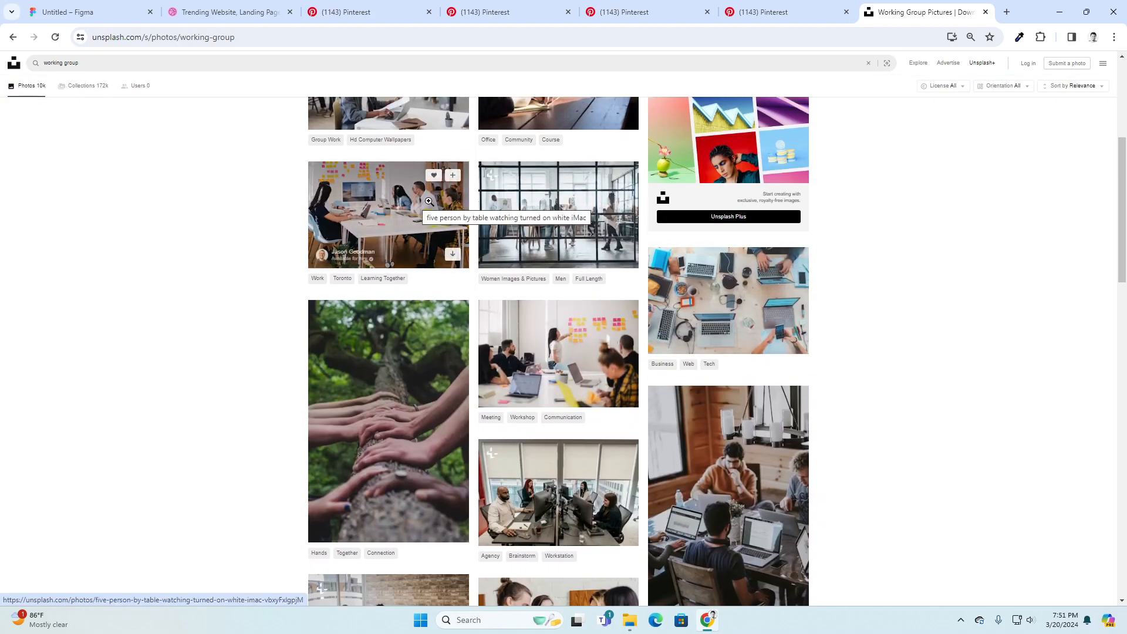
click(579, 201)
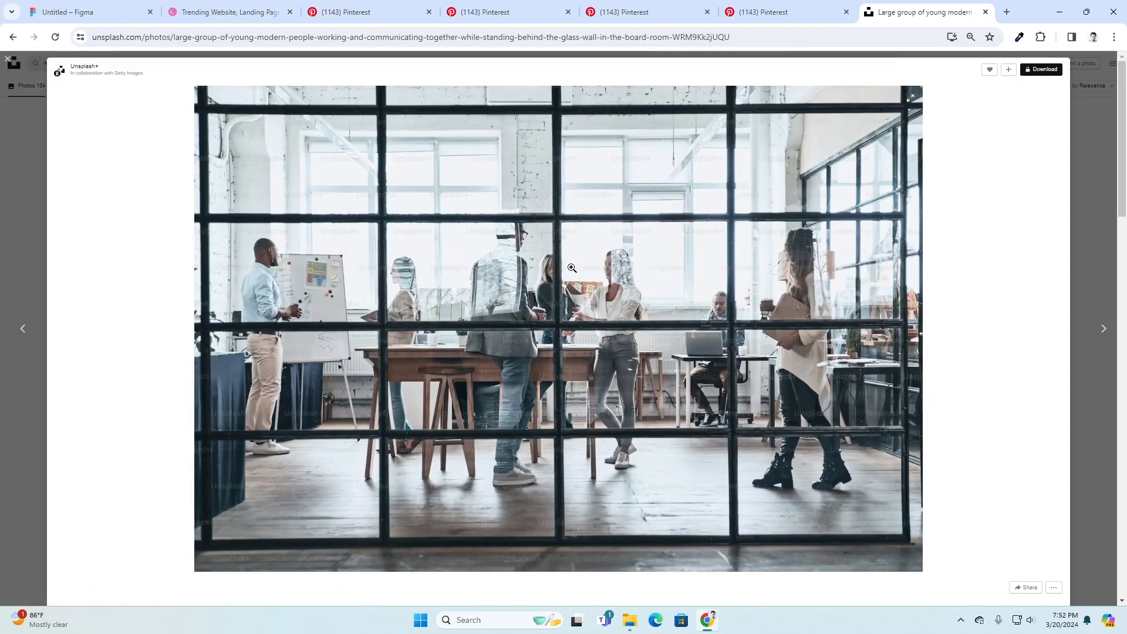
click(1098, 236)
scroll(878, 329, down, 3)
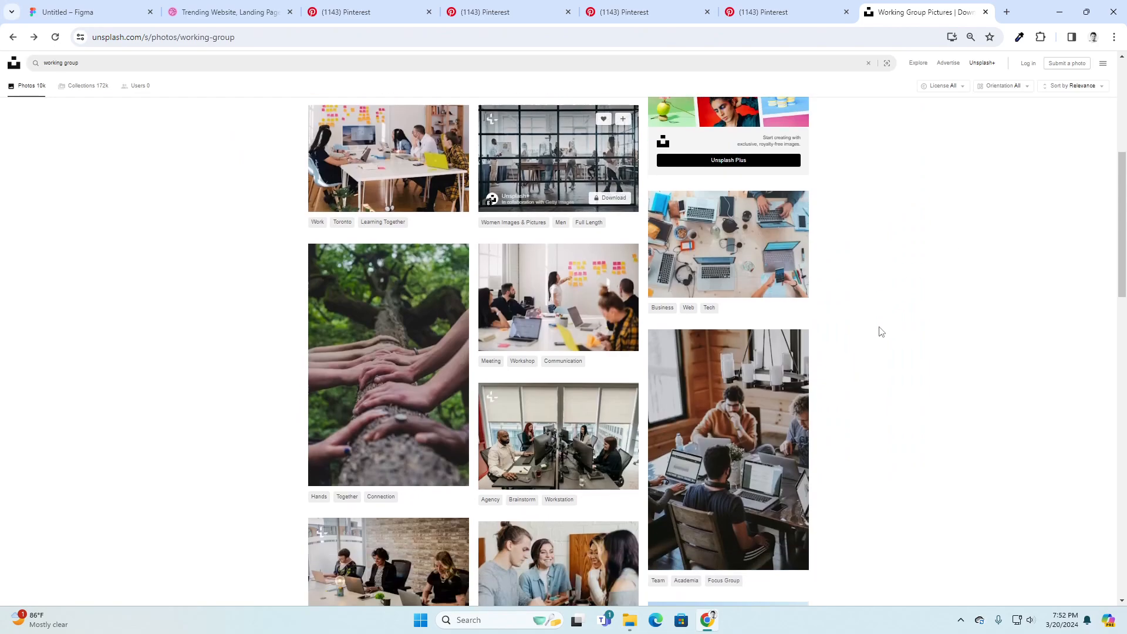
scroll(592, 319, down, 4)
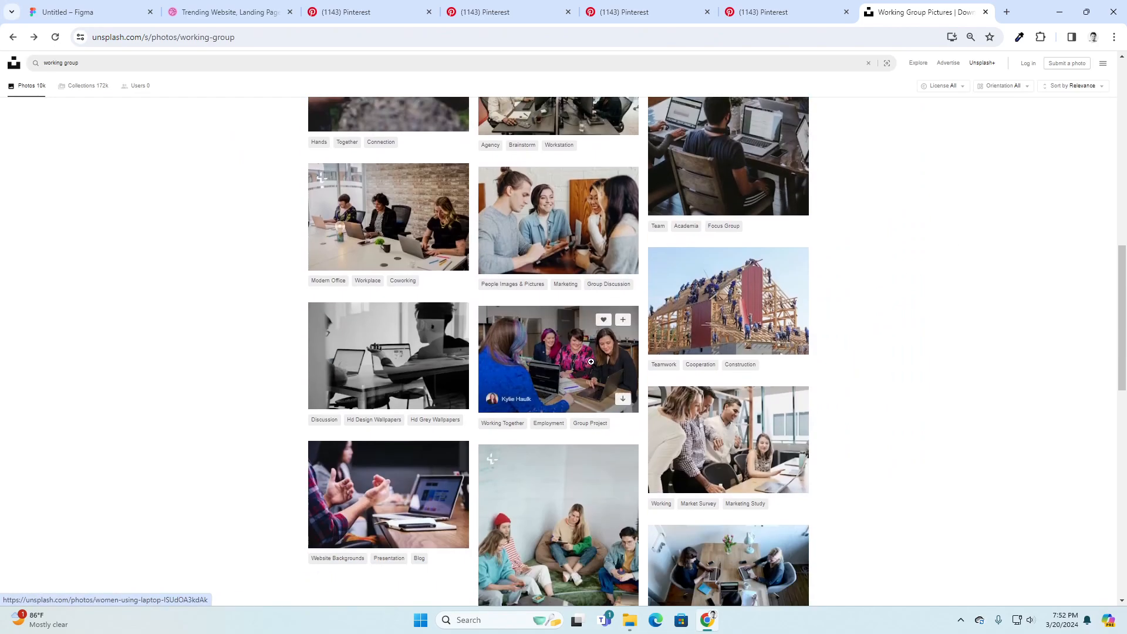
scroll(571, 229, down, 5)
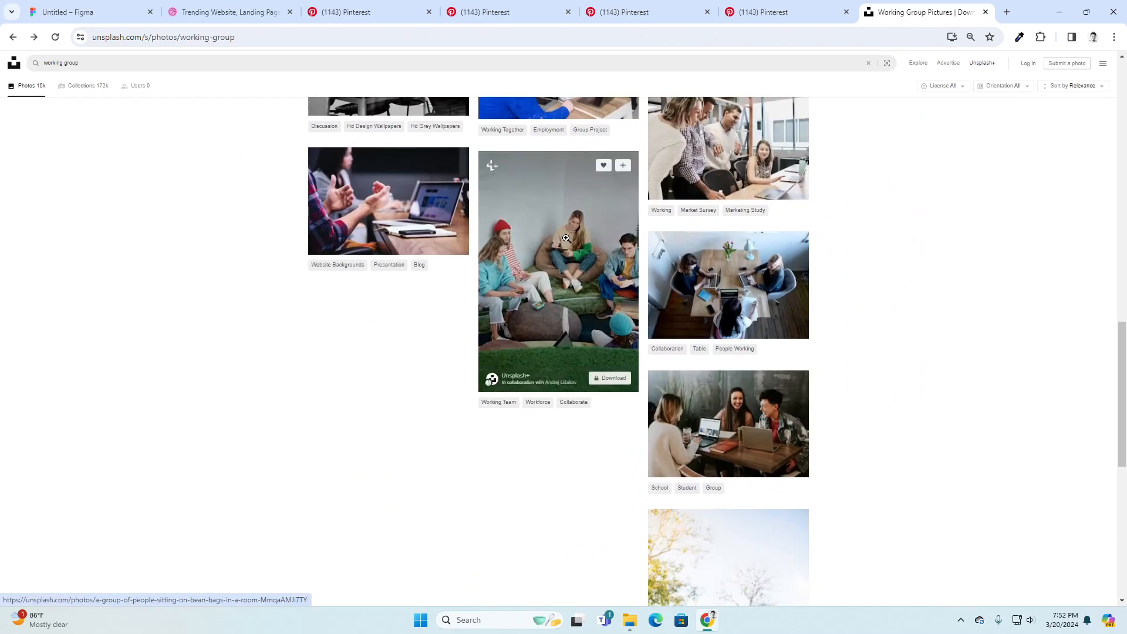
scroll(567, 238, up, 3)
scroll(709, 421, down, 5)
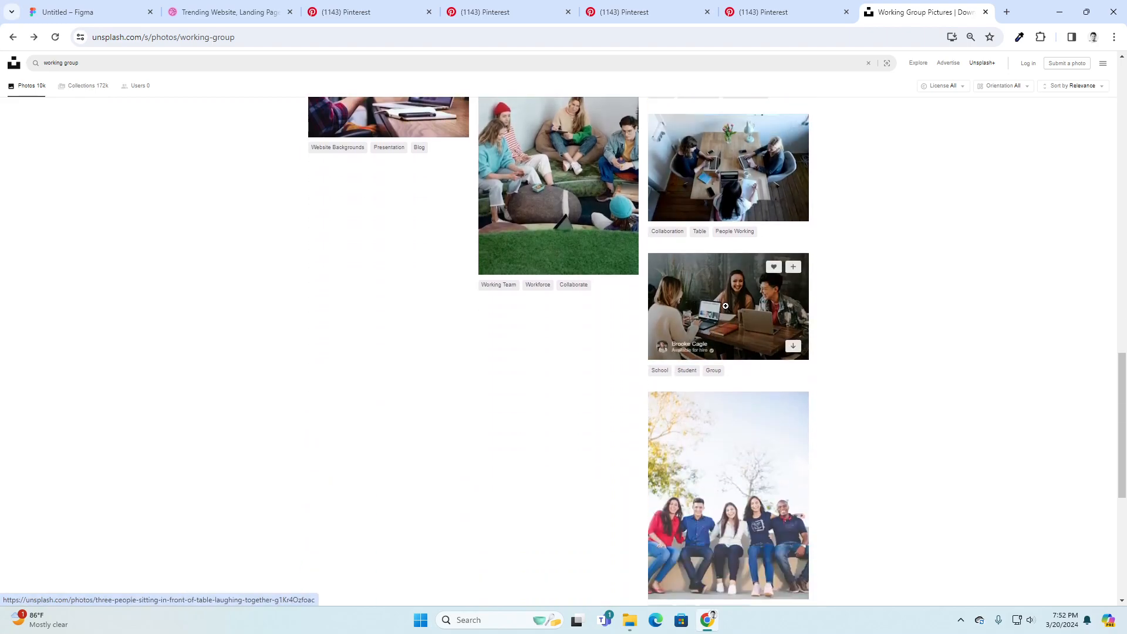
scroll(711, 304, down, 4)
- Copy the Unsplash photo of five people sitting on a bench and paste it into the hero rectangle in Figma as its image fill
click(710, 309)
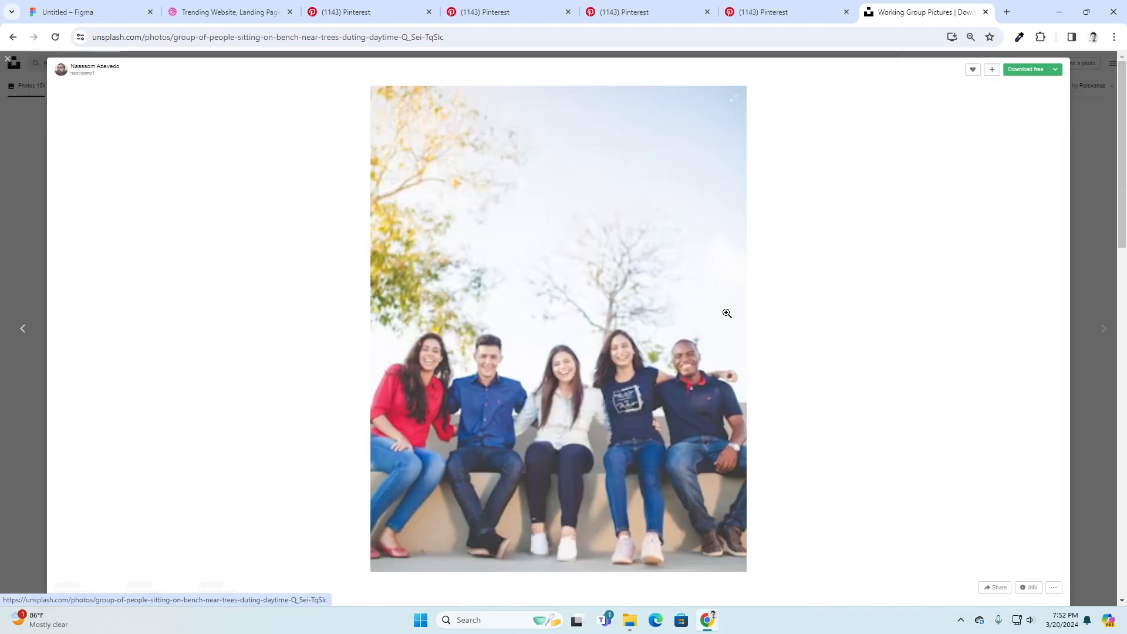
right_click(624, 372)
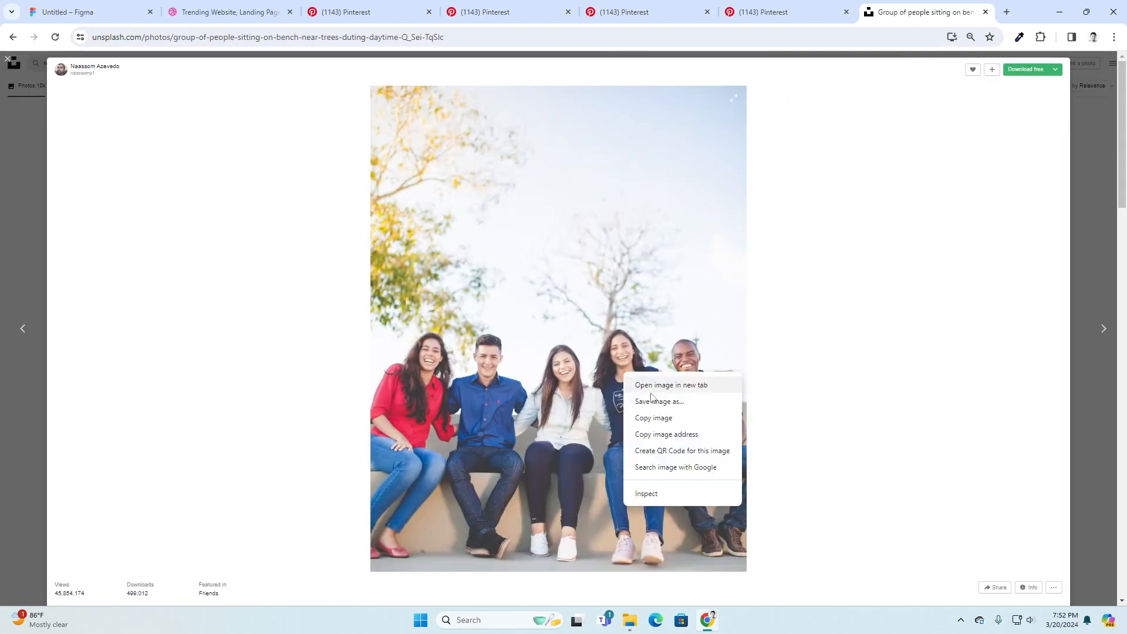
click(637, 417)
click(108, 13)
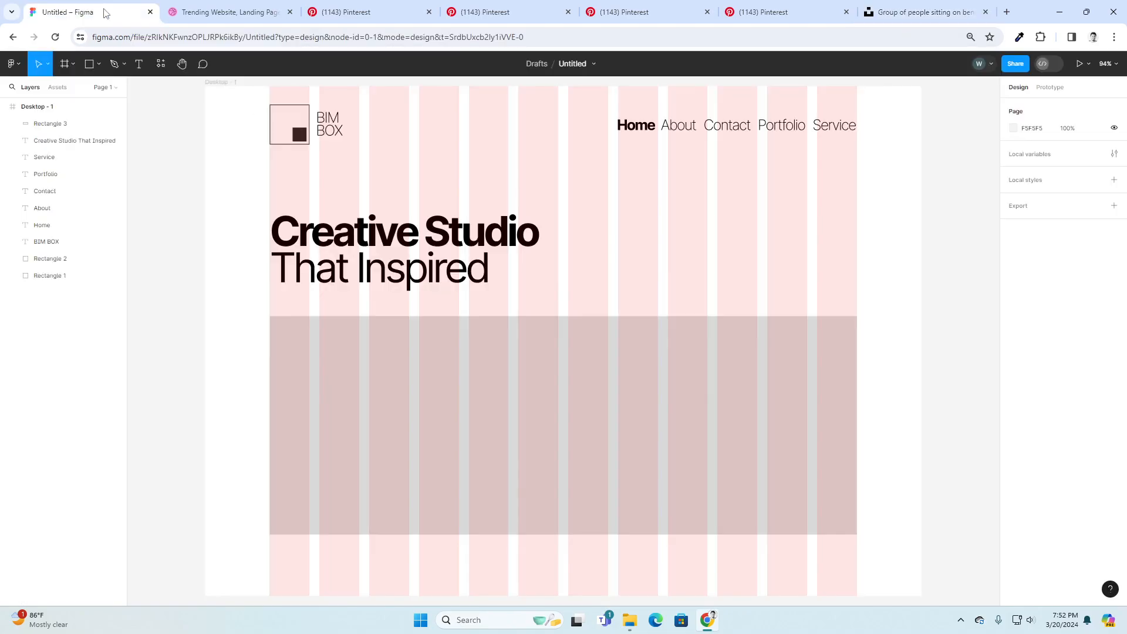
click(504, 367)
key(ctrl+v)
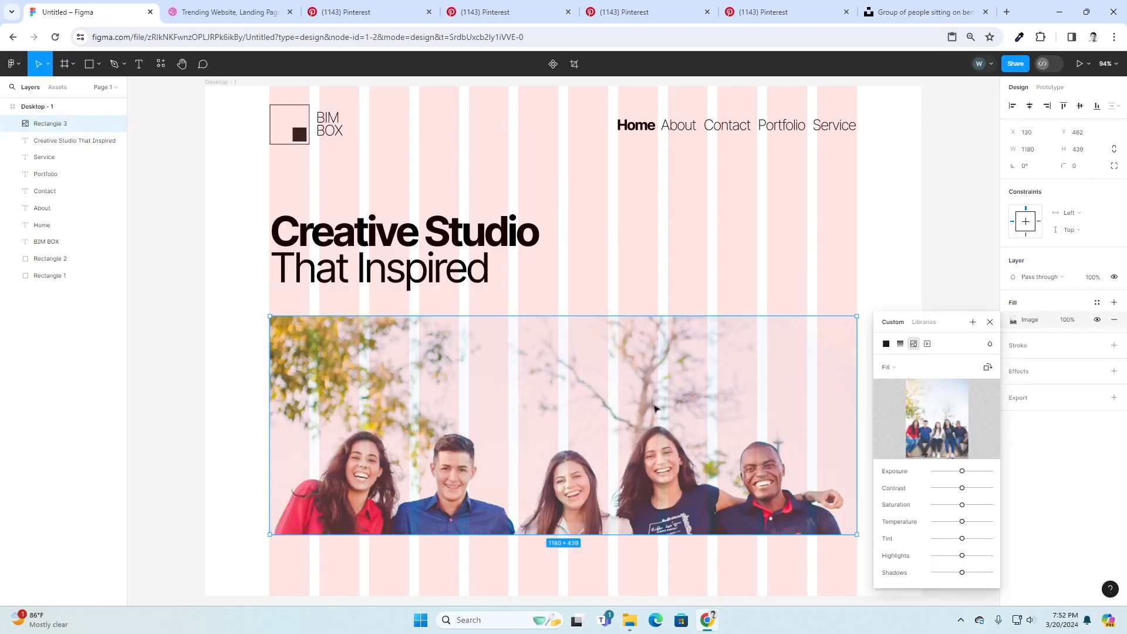
click(889, 266)
- Extend the hero image downward to a size of about 1180 × 530
click(613, 446)
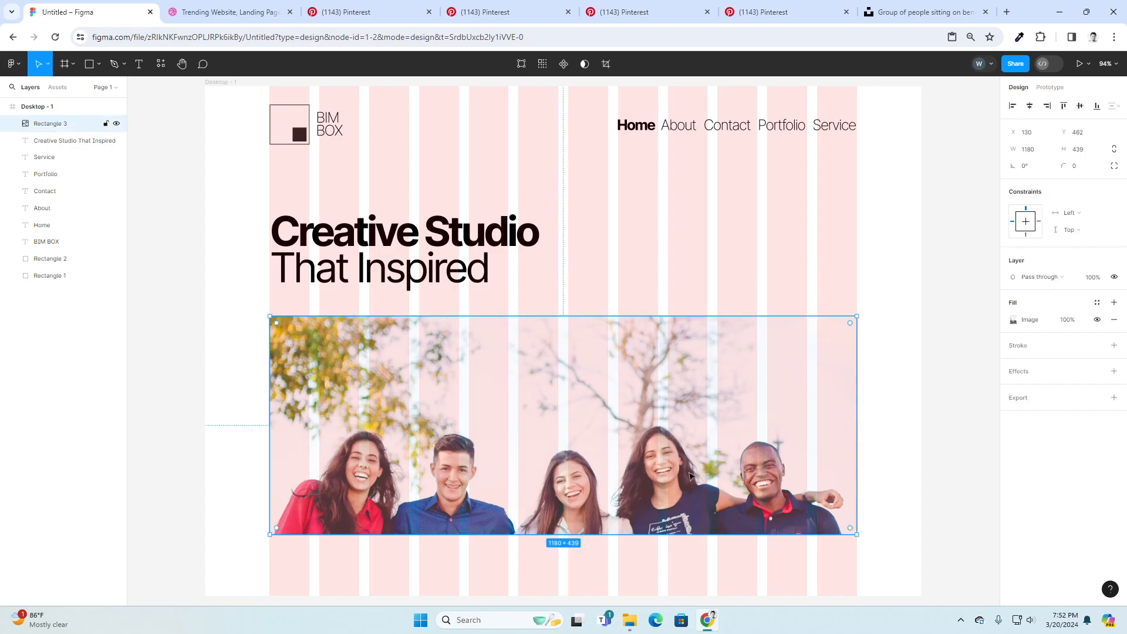
scroll(613, 446, down, 3)
drag(606, 428, 600, 475)
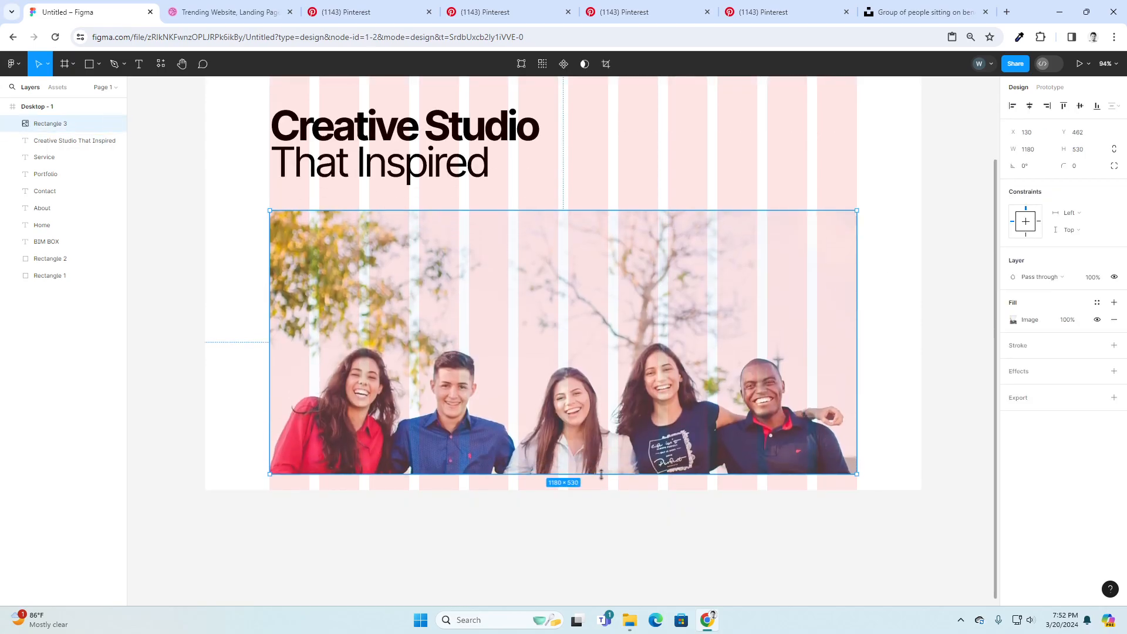
click(951, 250)
- Extend the Desktop - 1 frame downward to a height of about 1822 to make room for more content
scroll(916, 258, up, 3)
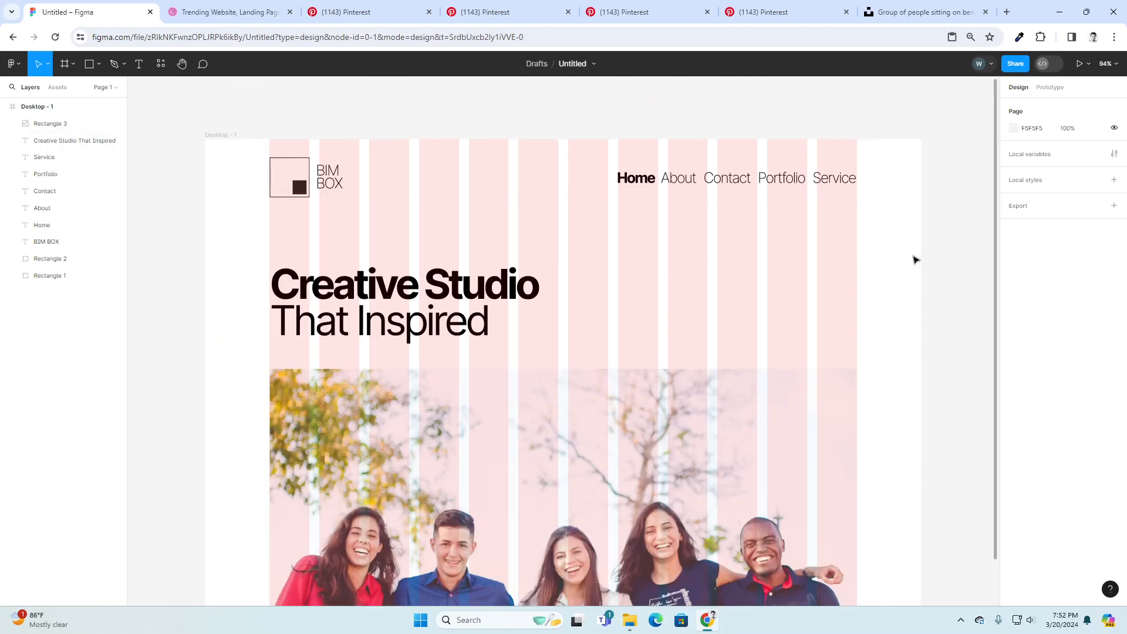
scroll(915, 260, down, 2)
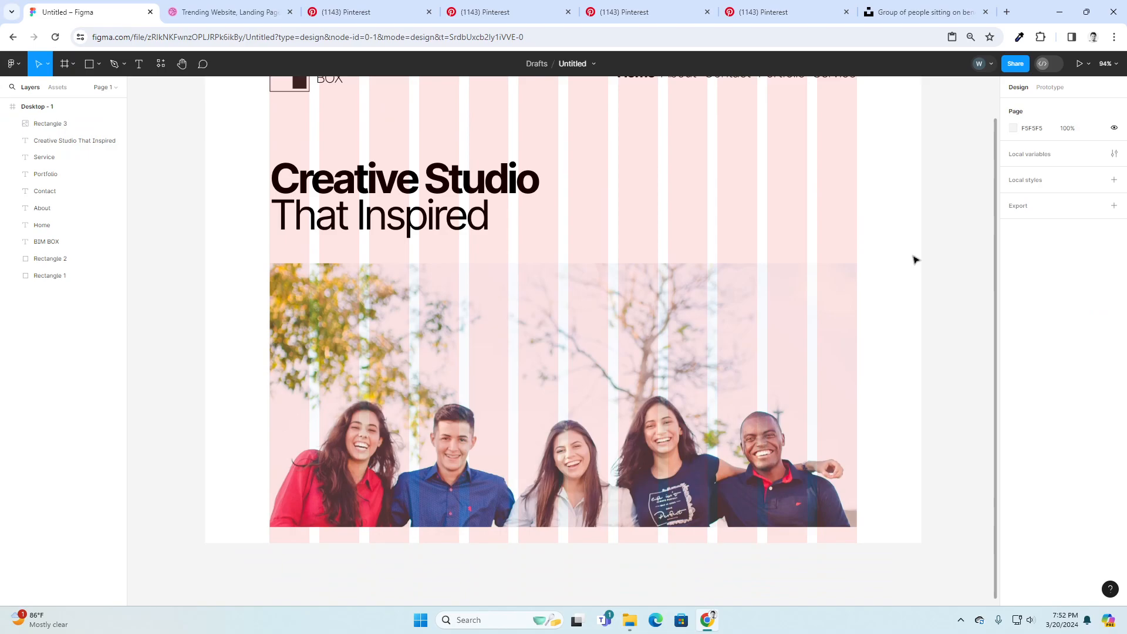
scroll(787, 376, up, 3)
scroll(808, 364, down, 2)
scroll(371, 261, down, 3)
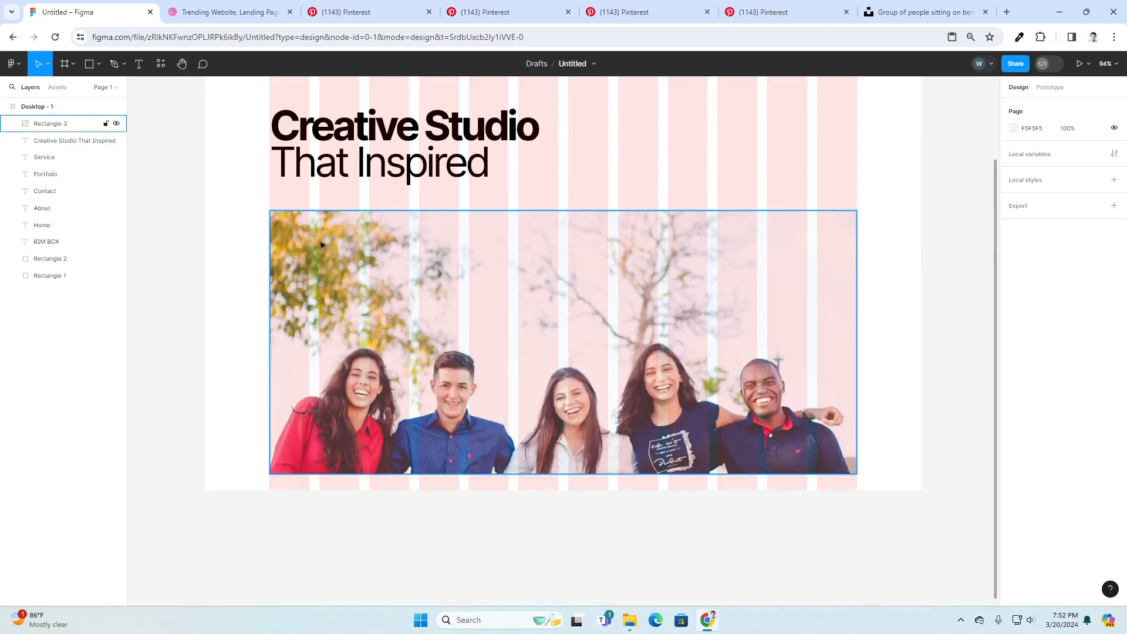
click(637, 484)
drag(621, 492, 637, 624)
scroll(690, 468, up, 5)
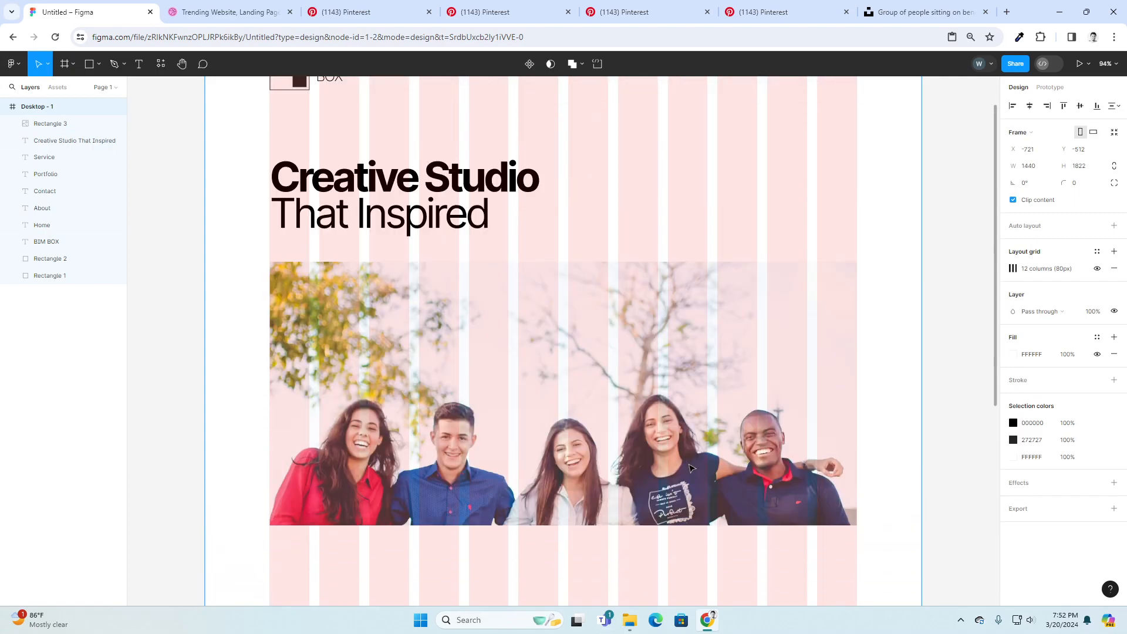
- Round the corners of the hero image to a radius of 50
click(669, 351)
drag(850, 268, 826, 282)
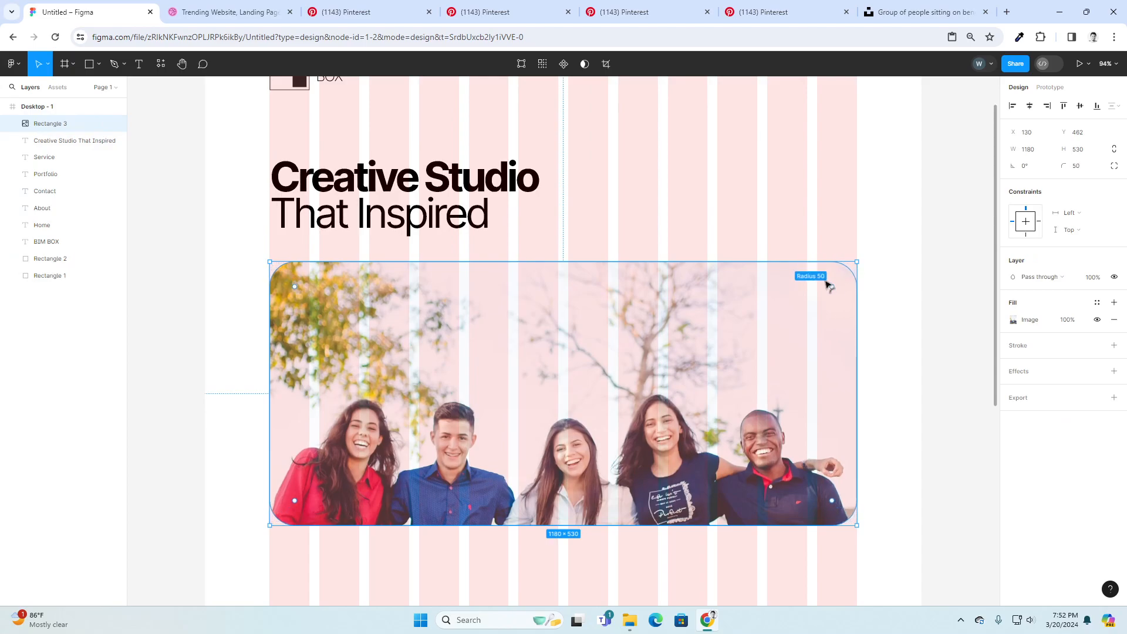
click(913, 296)
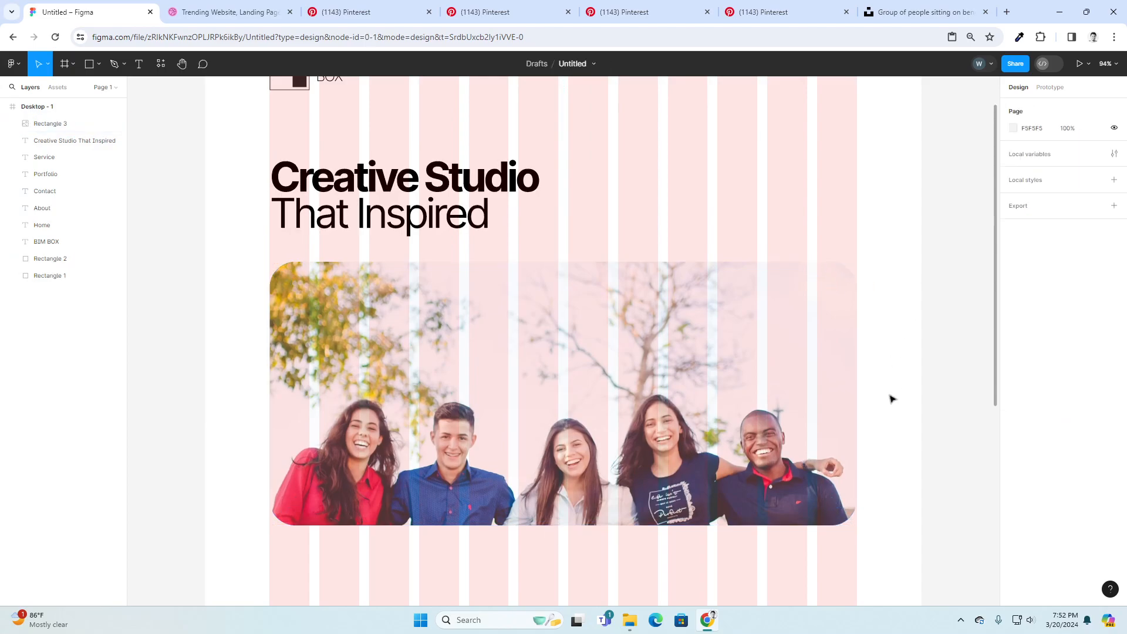
scroll(892, 399, up, 3)
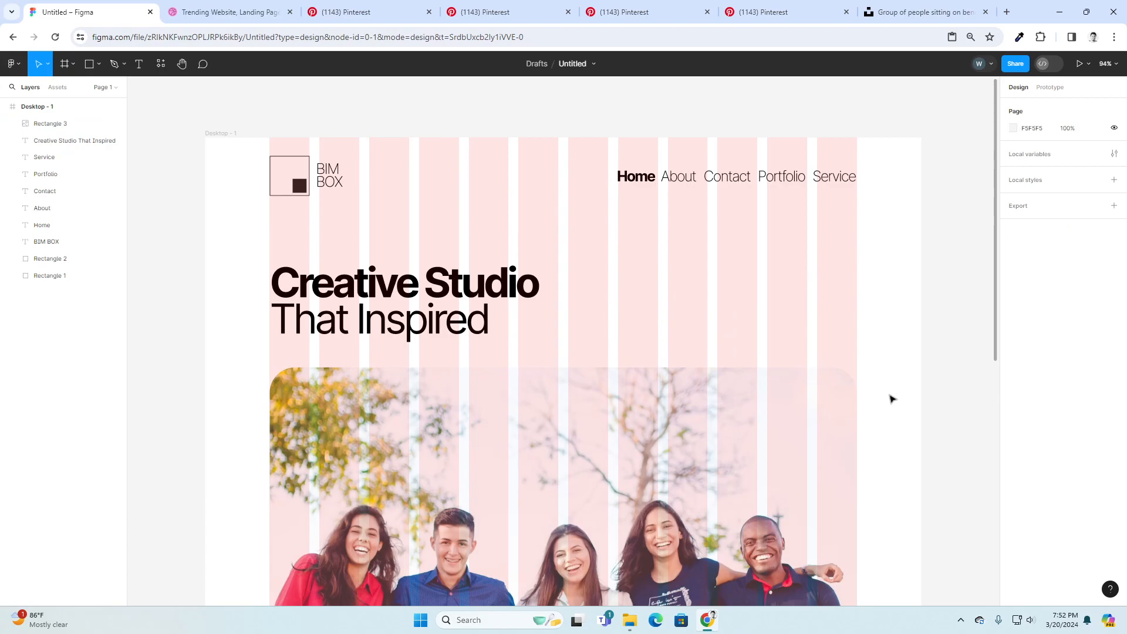
scroll(891, 399, down, 3)
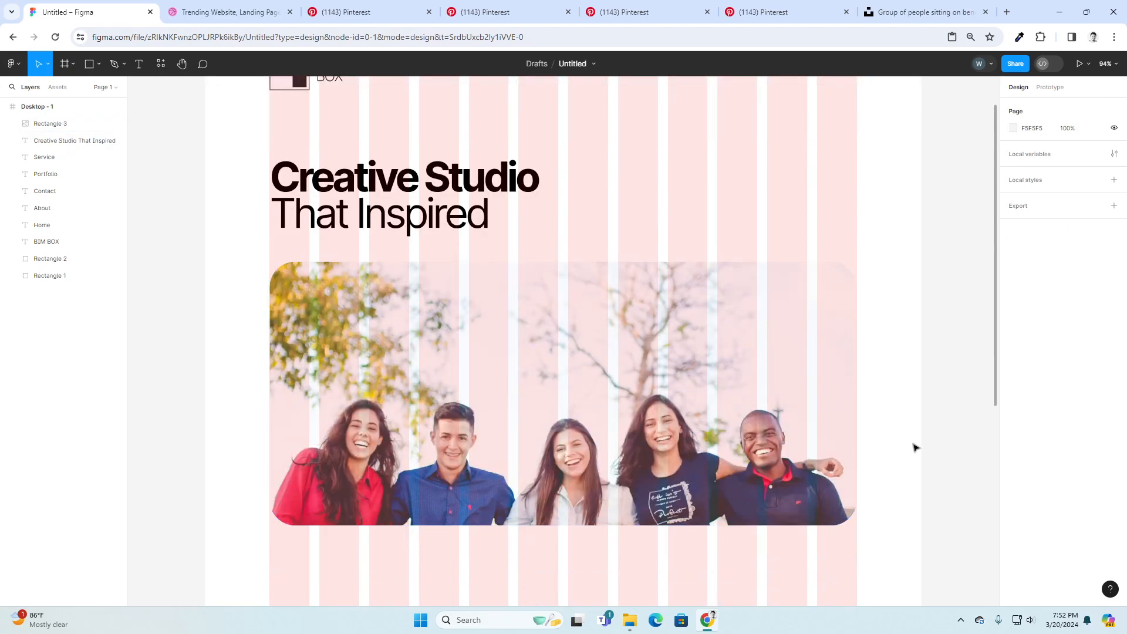
- Move the "Creative Studio That Inspired" headline slightly upward to widen the gap above the hero image
scroll(913, 446, up, 4)
drag(464, 335, 464, 322)
click(654, 320)
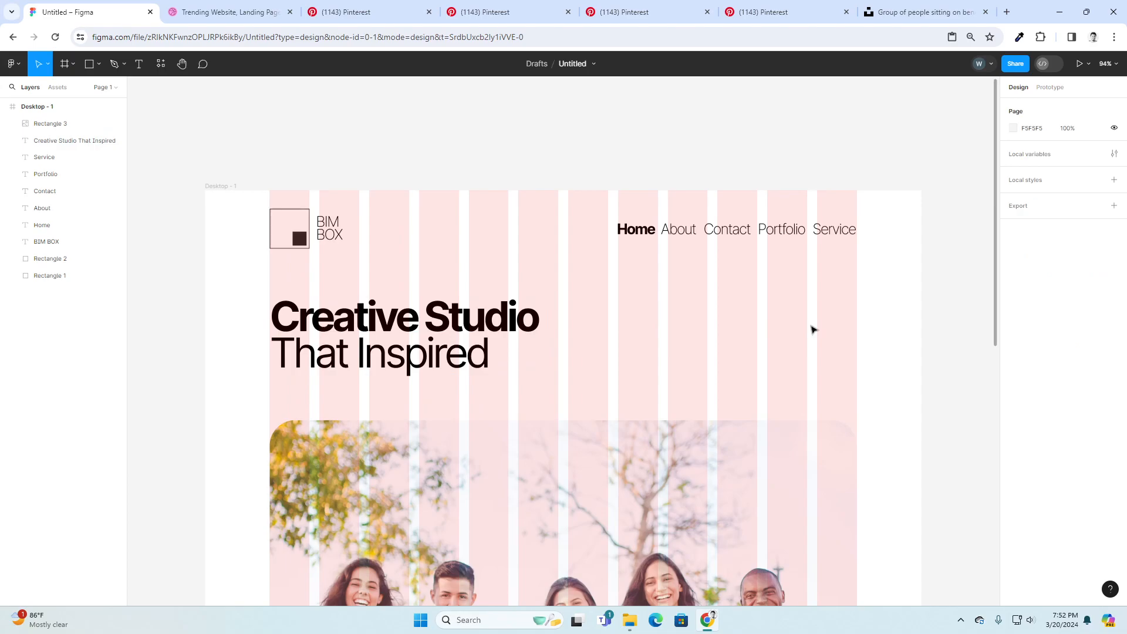
- Check the portfolio reference on Pinterest, then duplicate the headline below the hero image at X 130, Y 1097
scroll(822, 329, down, 5)
click(630, 13)
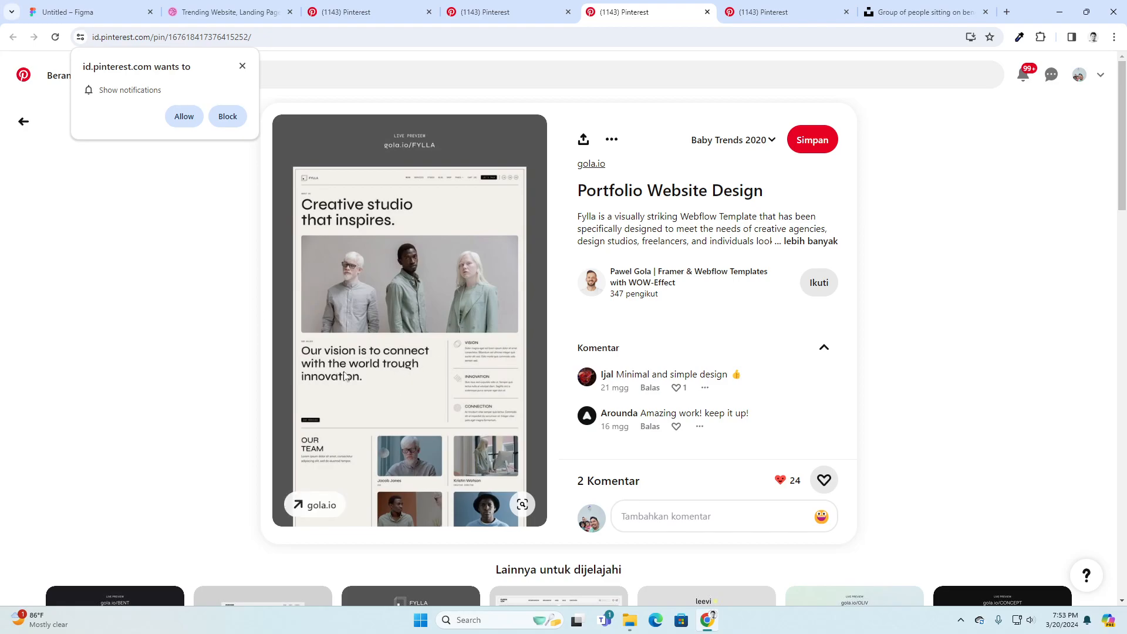
click(68, 18)
scroll(551, 297, down, 2)
scroll(552, 297, up, 4)
click(414, 161)
drag(414, 161, 435, 512)
- Replace the duplicated headline's text with "Our Vision"
double_click(435, 506)
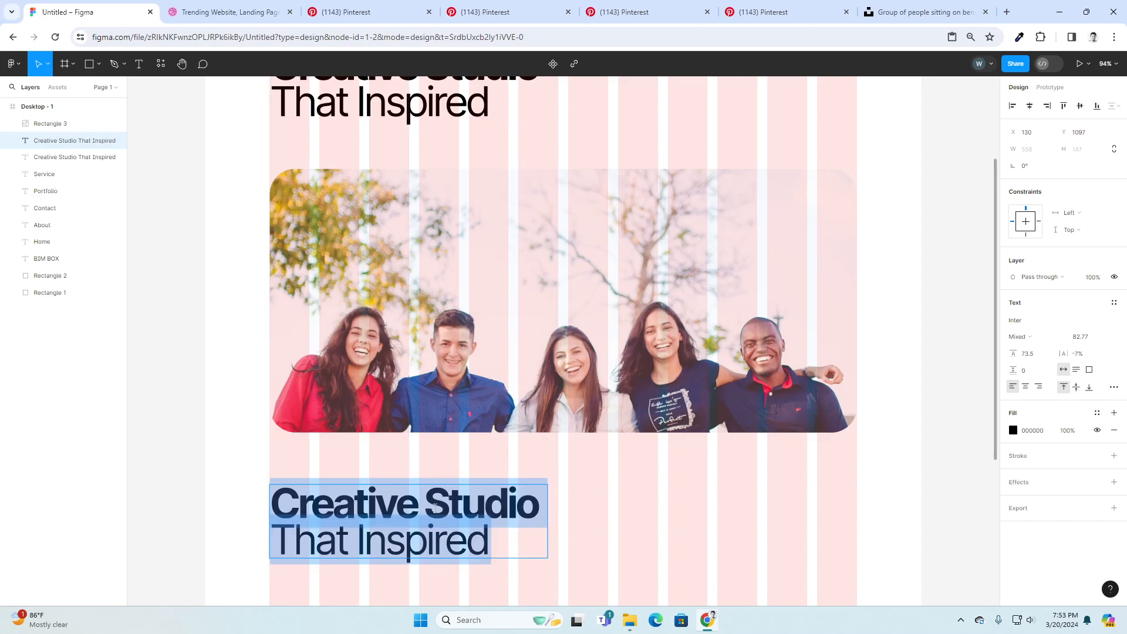
text(oR)
key(BackSpace)
key(BackSpace)
text(O)
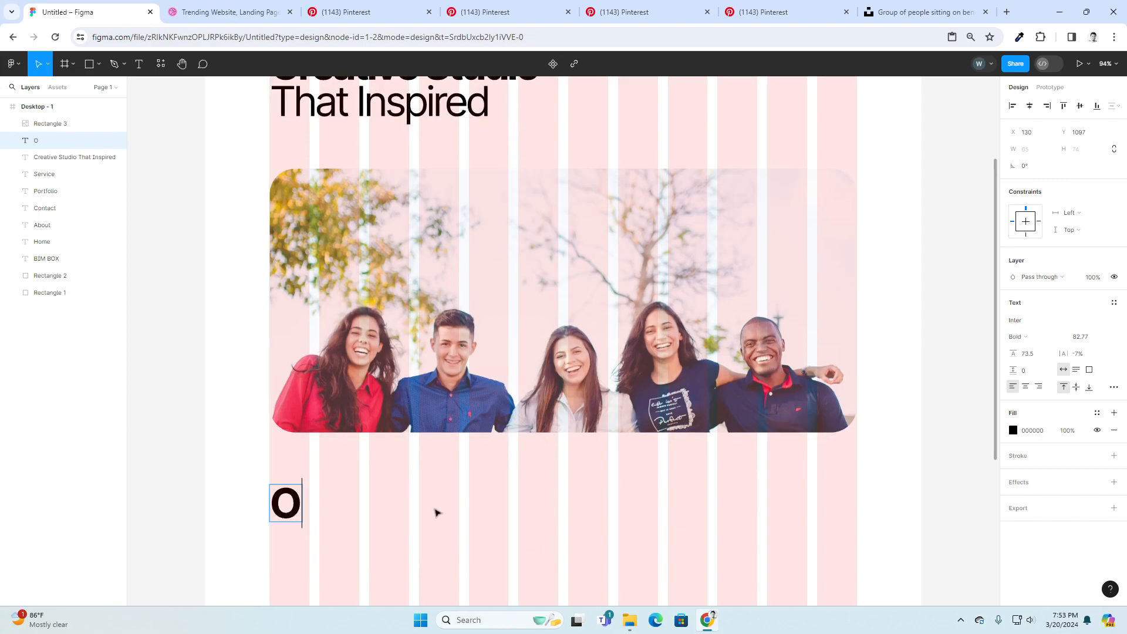
text(ur Vision)
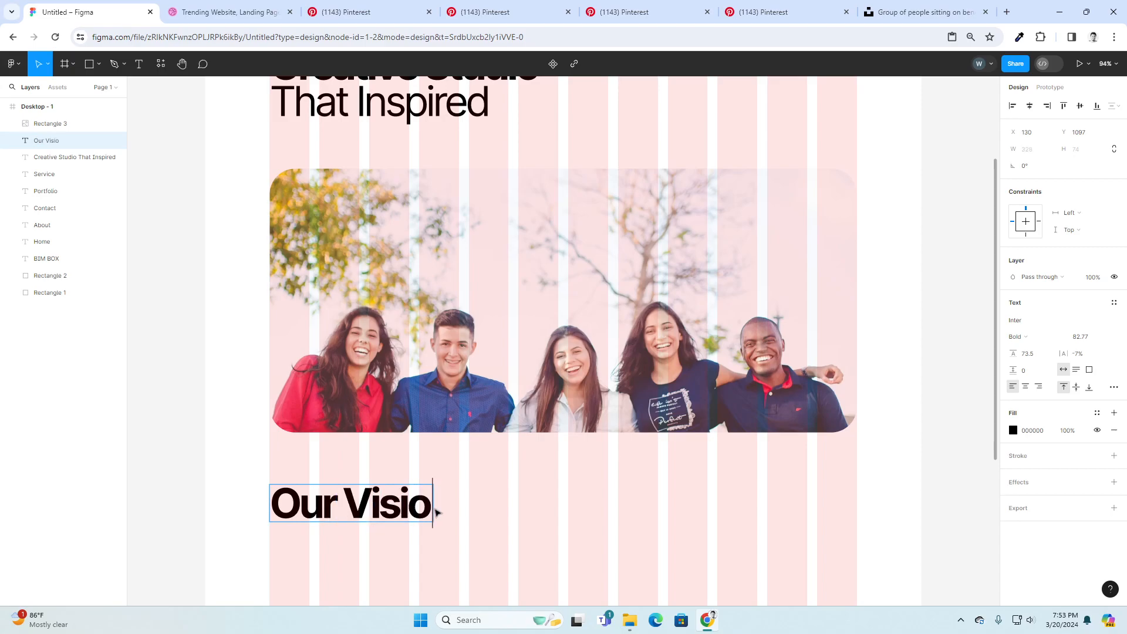
- Recheck the vision statement in the portfolio reference and extend the new heading's first line with "is to connect"
click(481, 11)
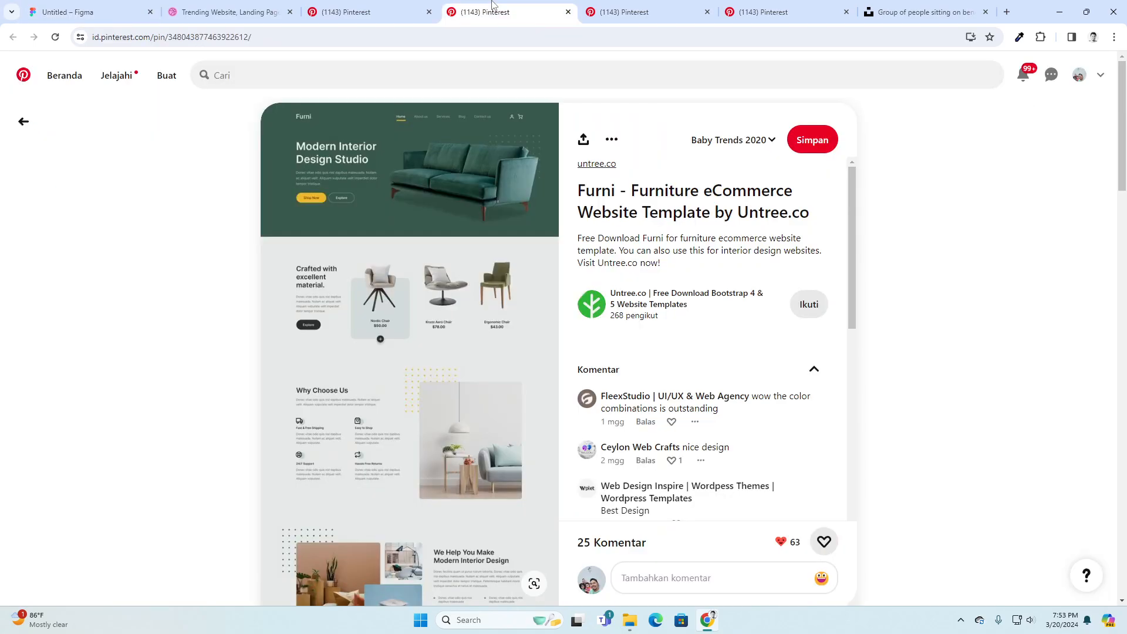
click(630, 4)
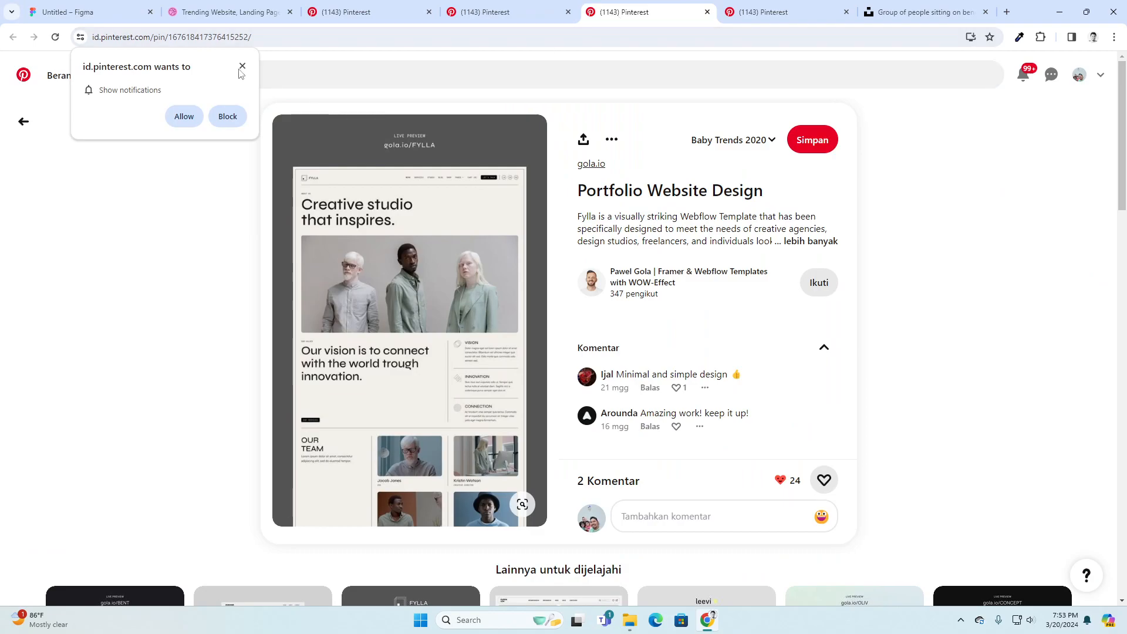
click(117, 10)
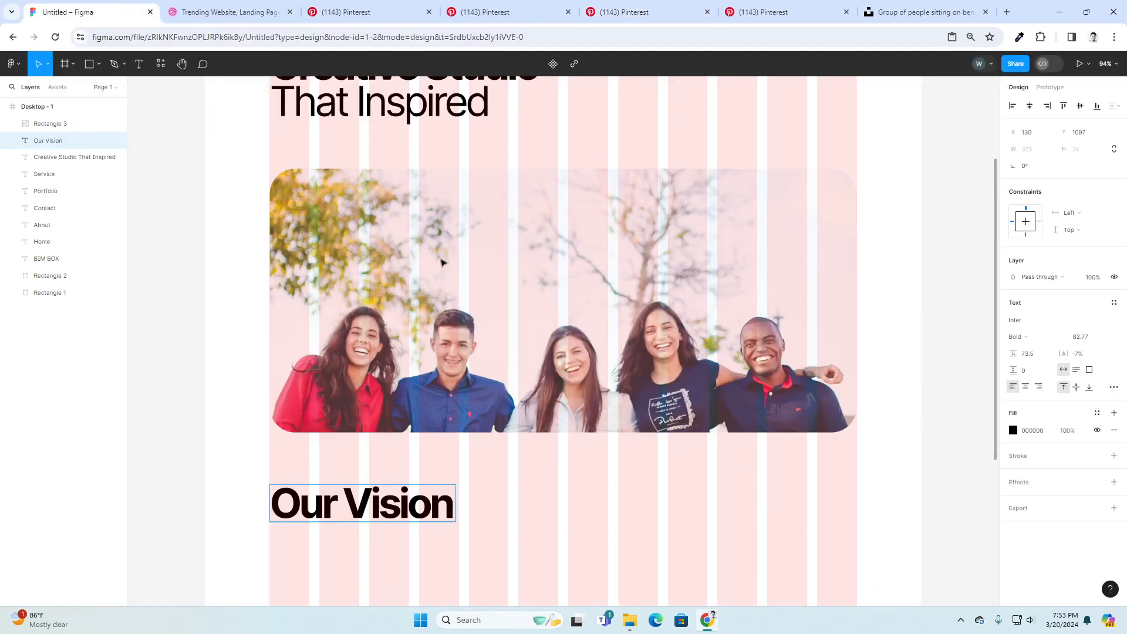
text(is to )
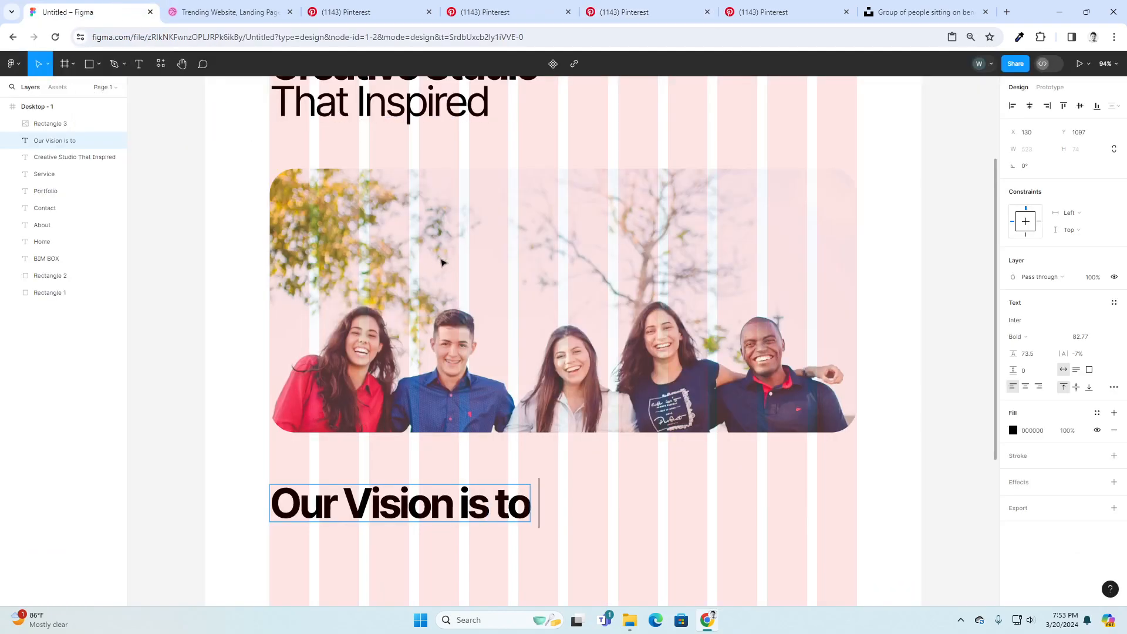
text(connectt)
key(BackSpace)
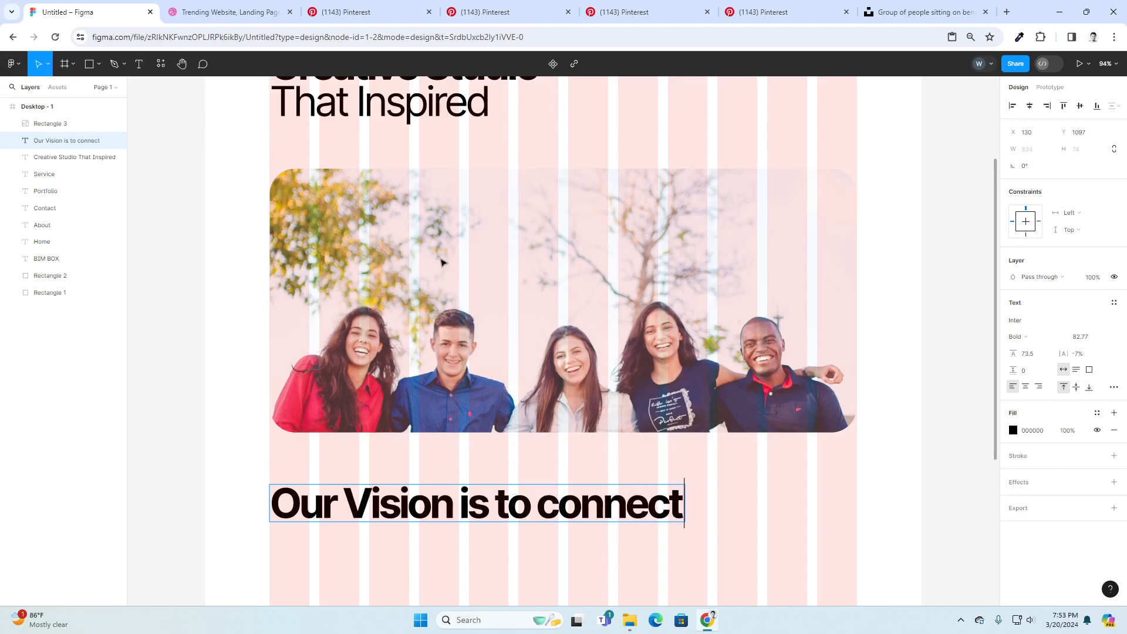
- Complete the vision heading with "with the world through" on the second line and "innovation." on the third
text(with thw)
key(BackSpace)
text(e wor)
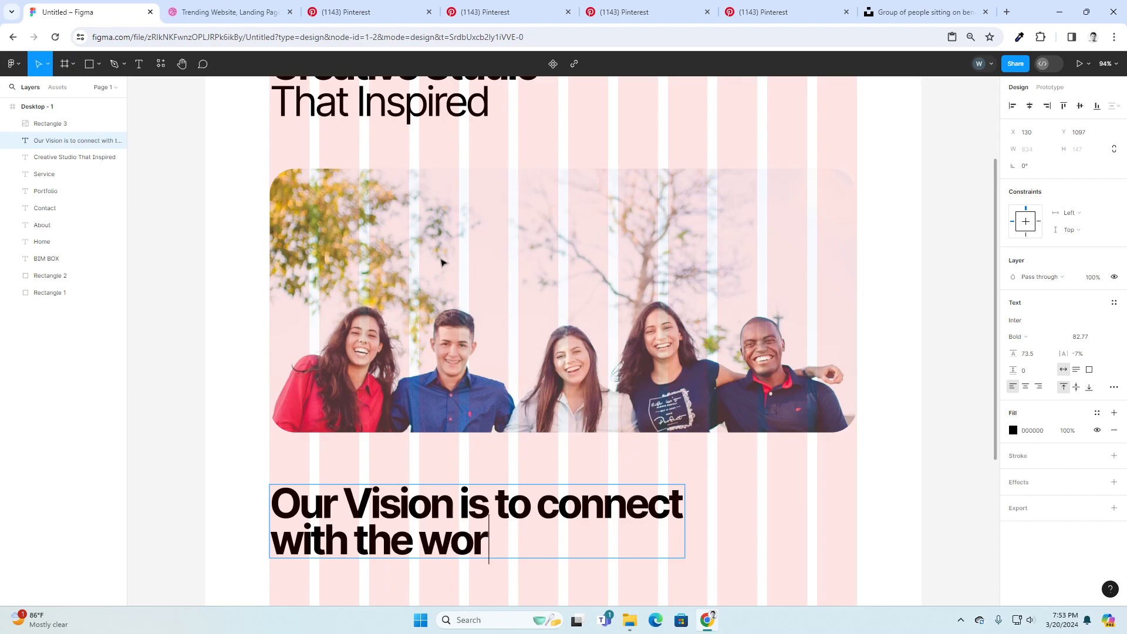
text(ld th)
text(gh inov)
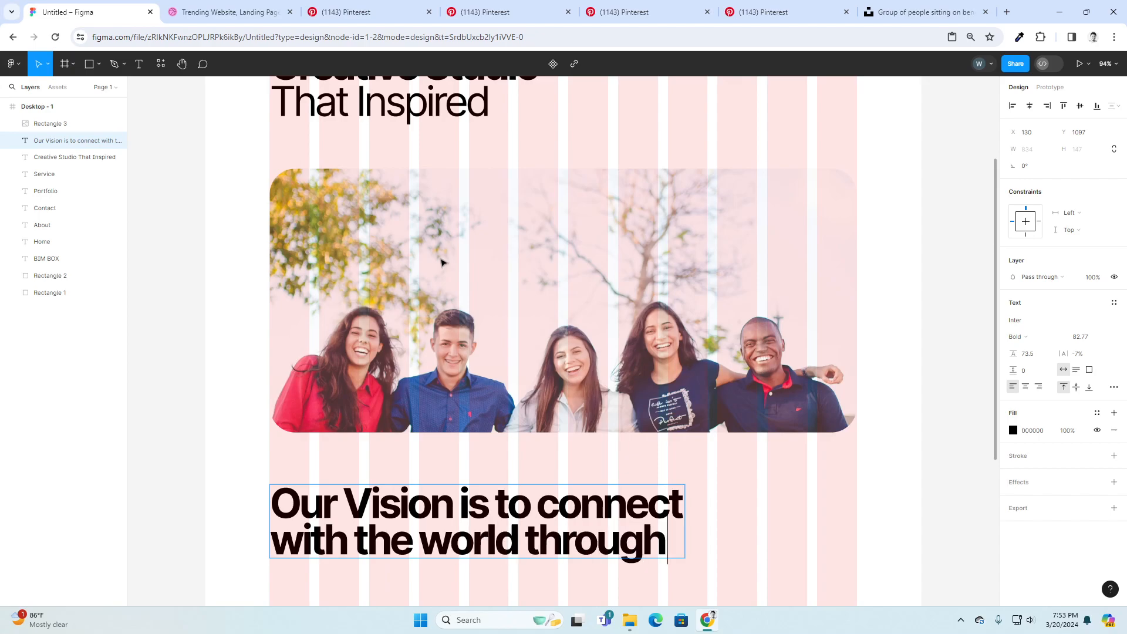
key(BackSpace)
key(BackSpace)
key(BackSpace)
key(BackSpace)
key(BackSpace)
key(Return)
text(innova)
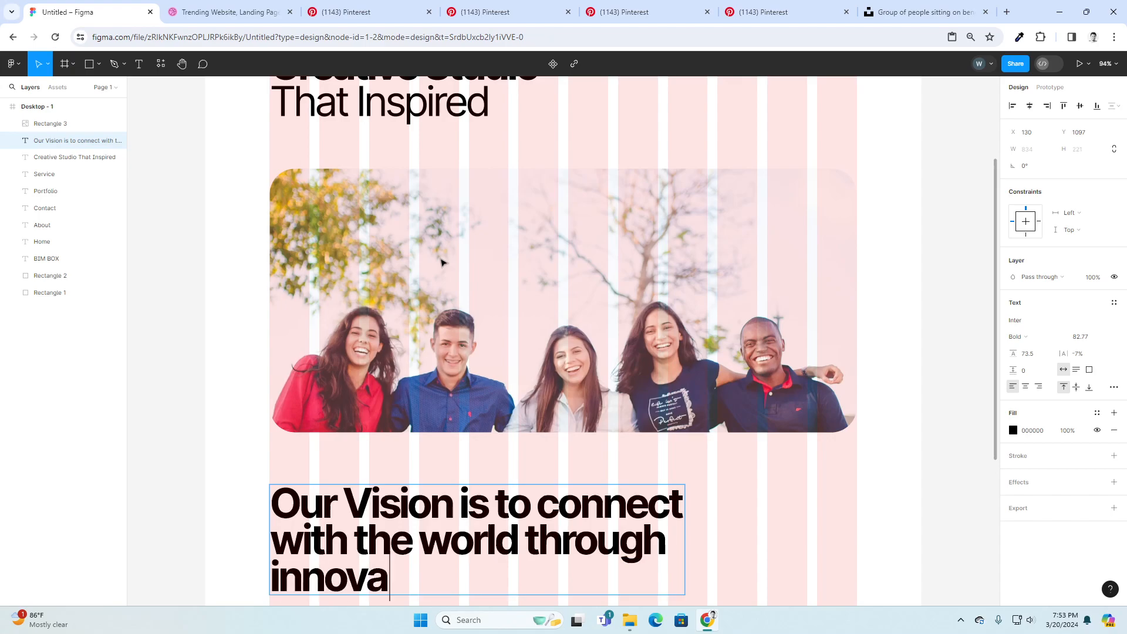
text(tion.)
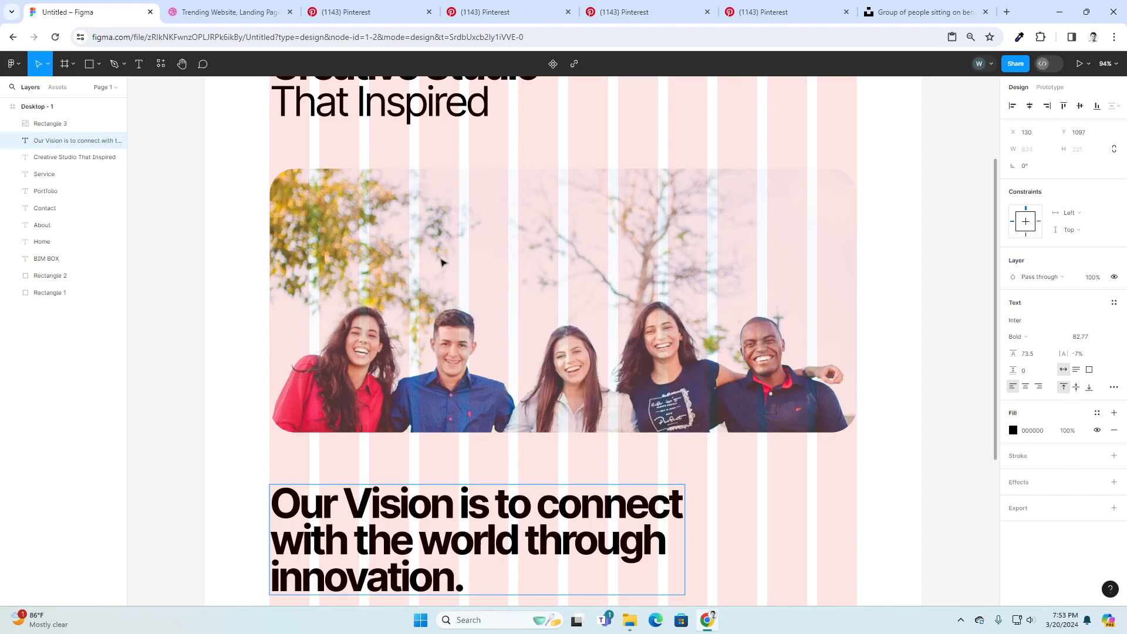
- Remove the bold weight from everything after "Our Vision" in the vision heading
click(460, 506)
drag(460, 507, 554, 580)
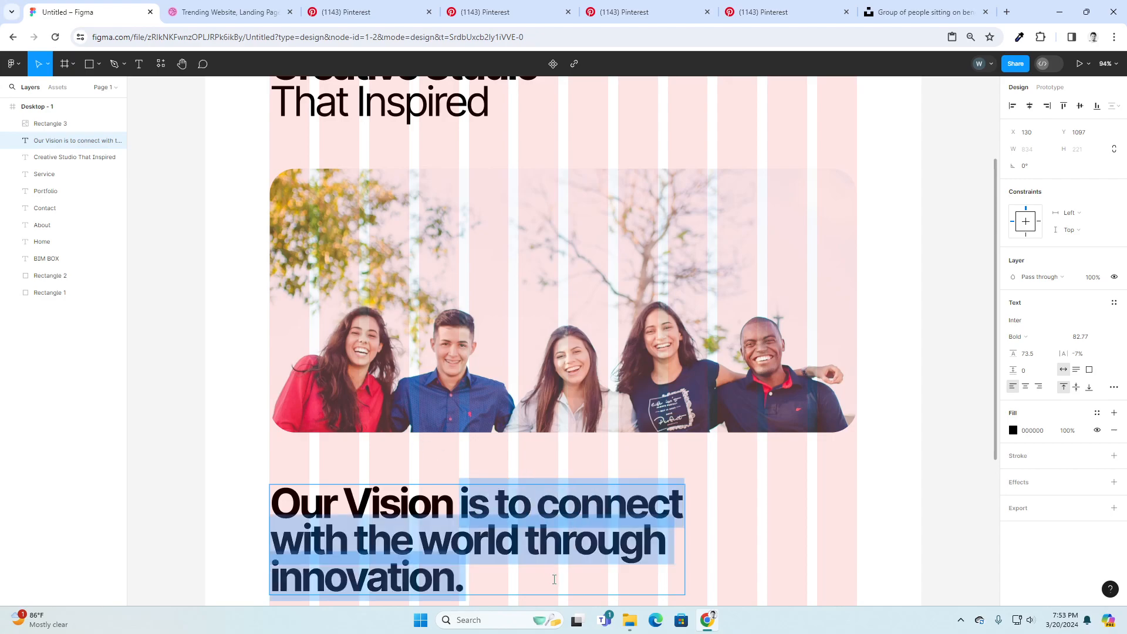
key(ctrl+b)
key(Escape)
key(Escape)
scroll(734, 499, down, 3)
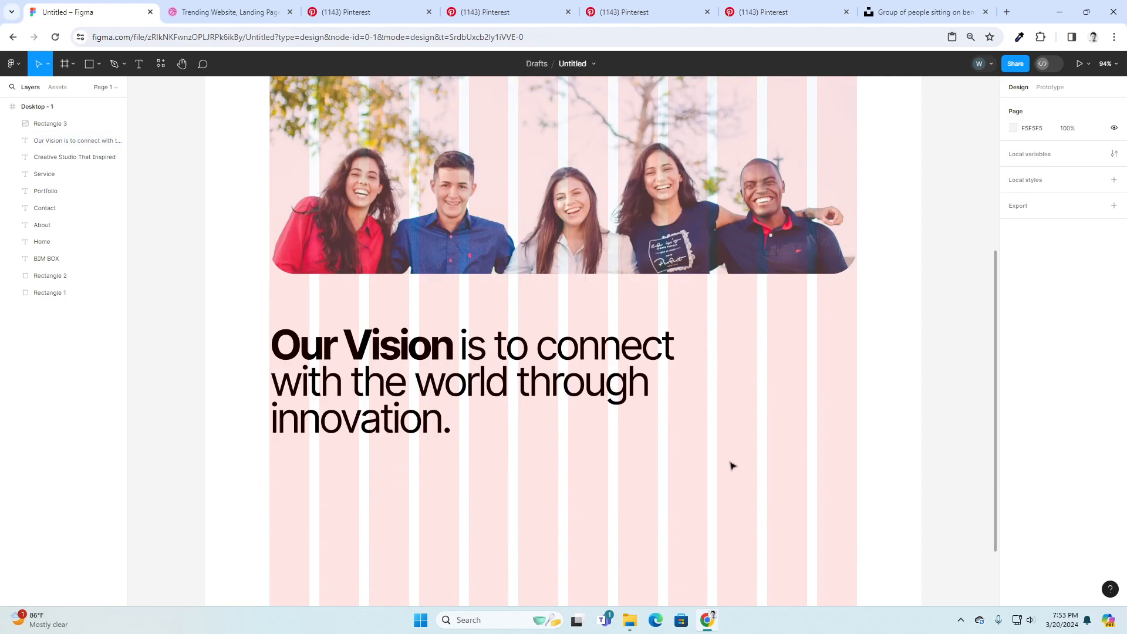
- Set the words "is to connect with the world through innovation." in the vision heading to Extra Light
double_click(468, 347)
click(460, 346)
drag(459, 346, 523, 431)
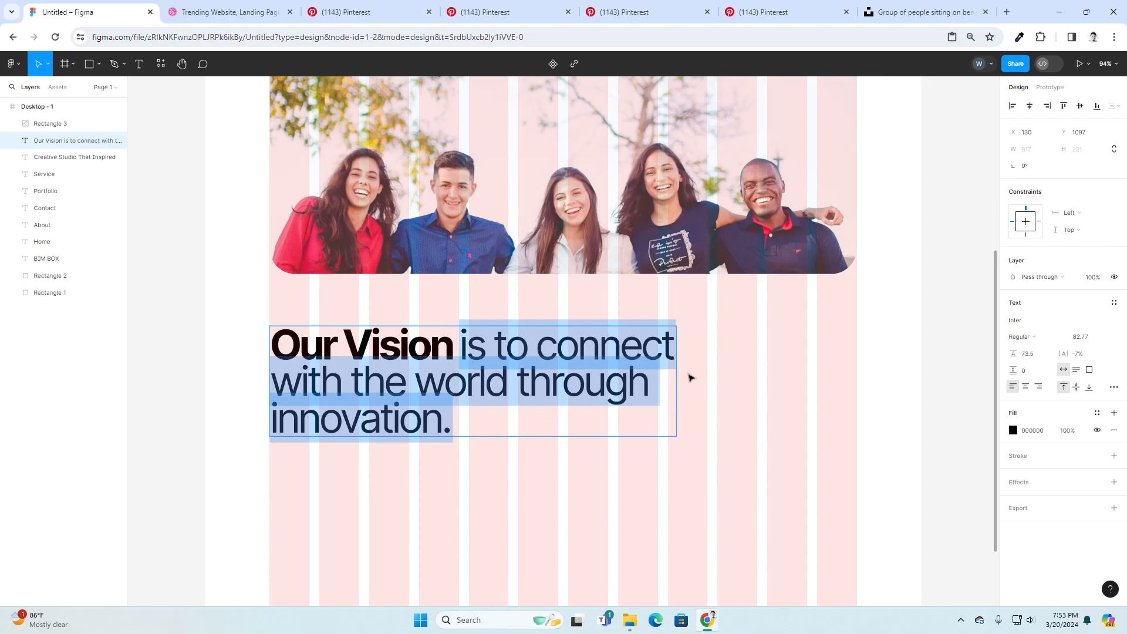
click(1032, 337)
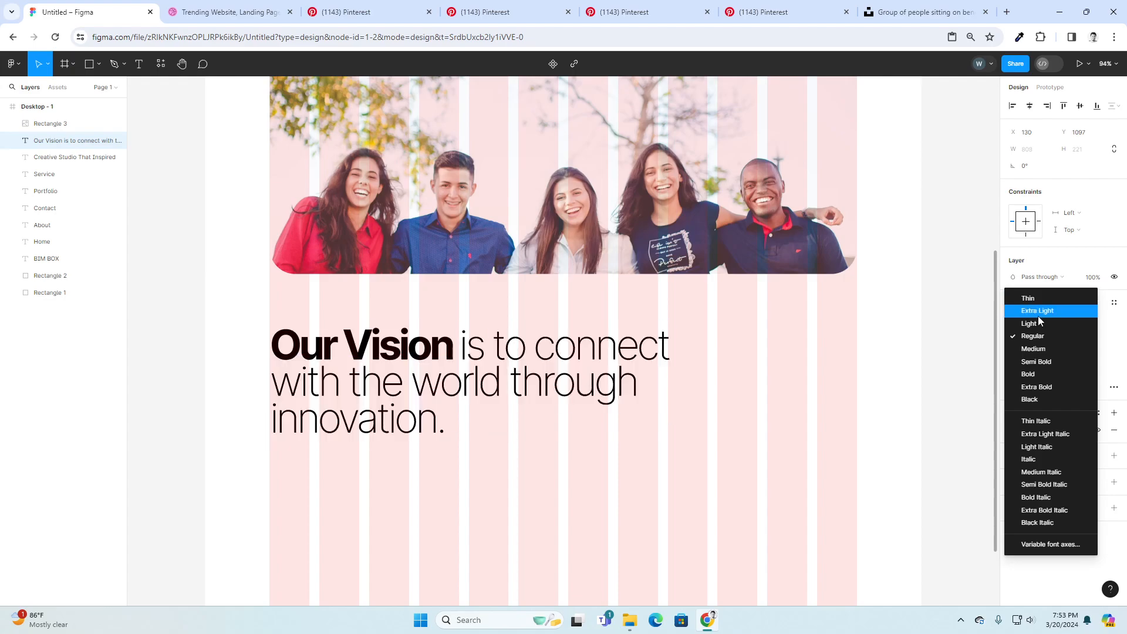
click(1039, 312)
click(735, 436)
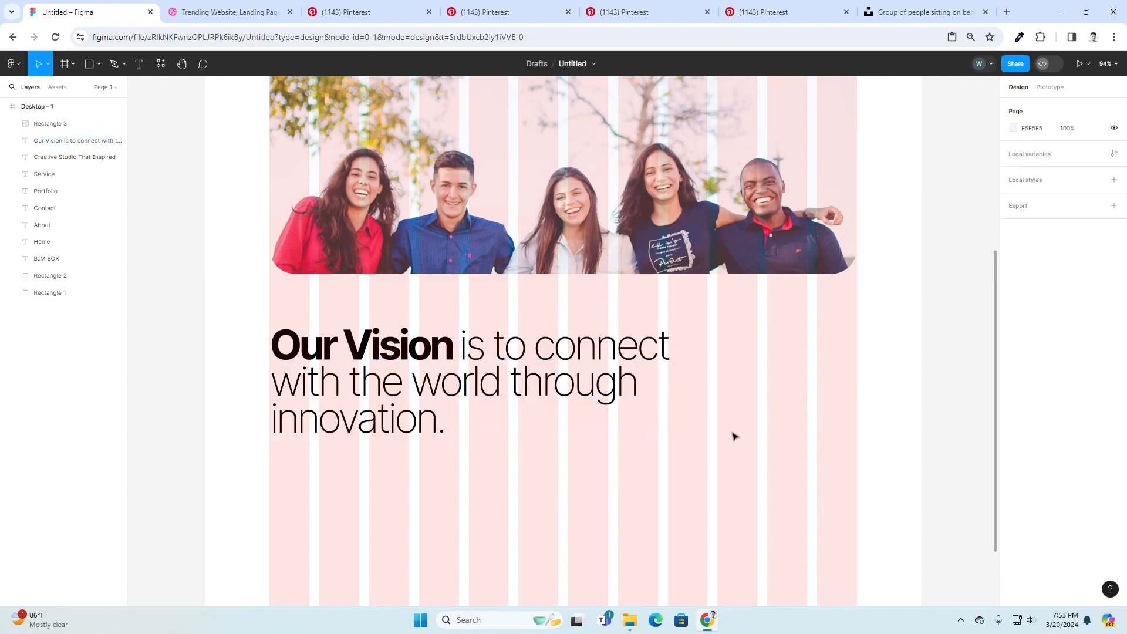
- Move the vision heading slightly up toward the hero image, to Y 1080
scroll(734, 434, up, 3)
scroll(732, 433, down, 1)
scroll(732, 432, down, 3)
drag(789, 472, 709, 455)
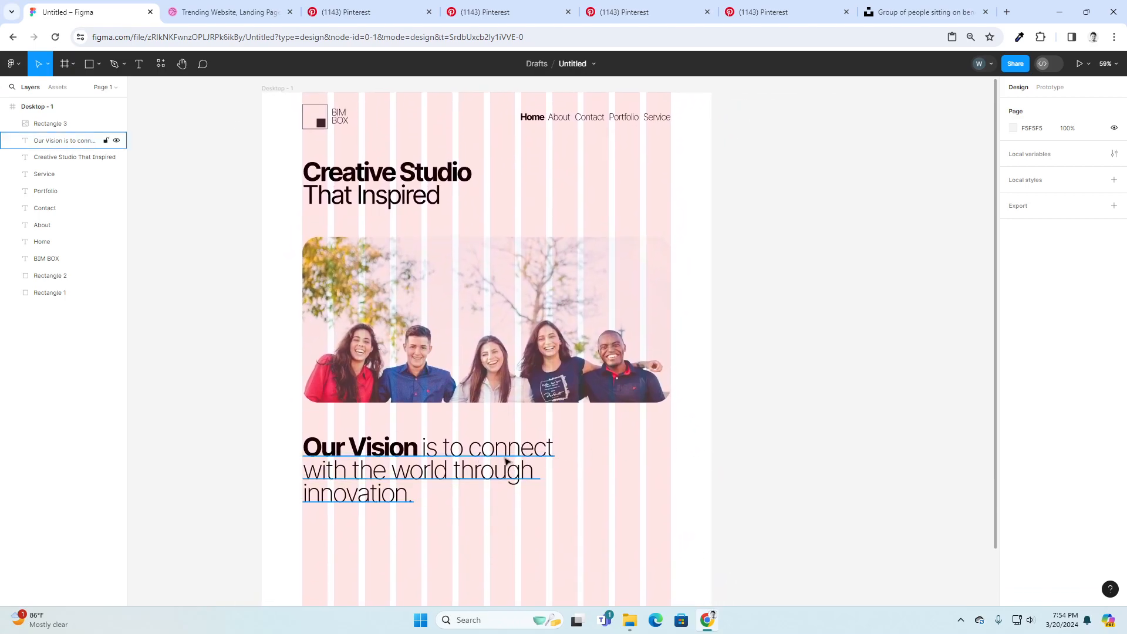
drag(506, 462, 506, 457)
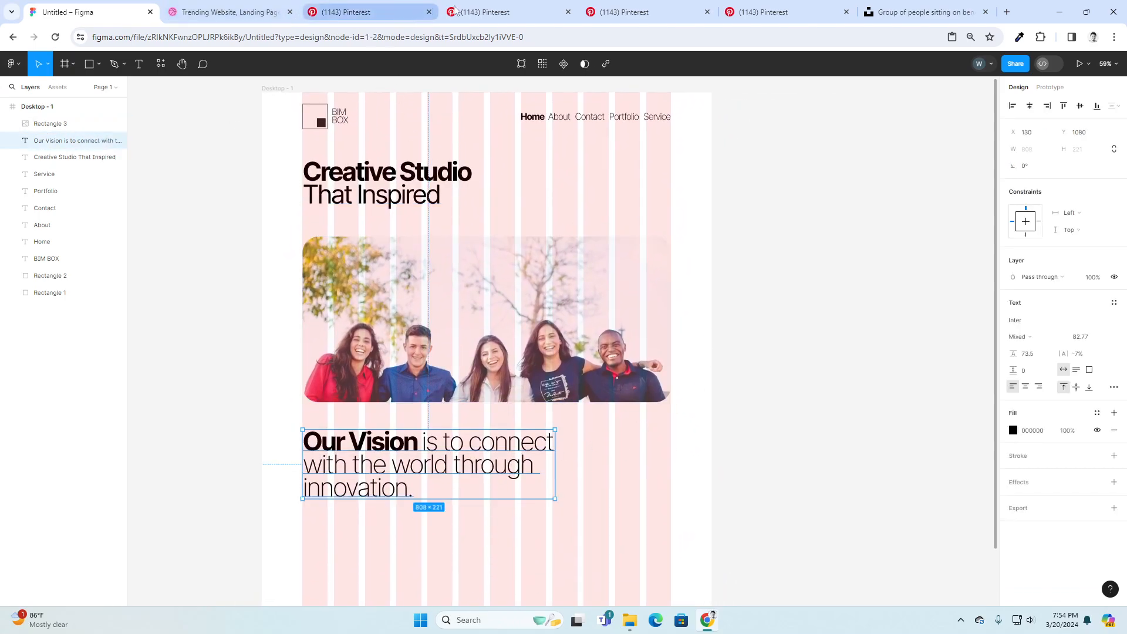
- Check the portfolio reference, then narrow the vision heading's text box to 780 and set its font size to 64
click(446, 11)
click(625, 12)
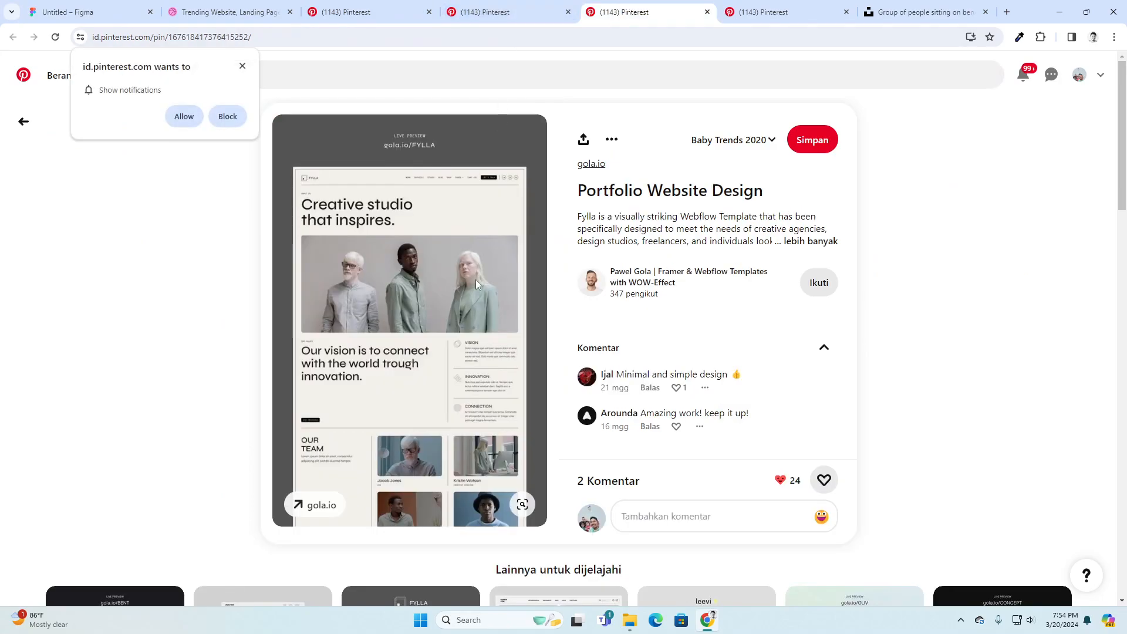
click(111, 12)
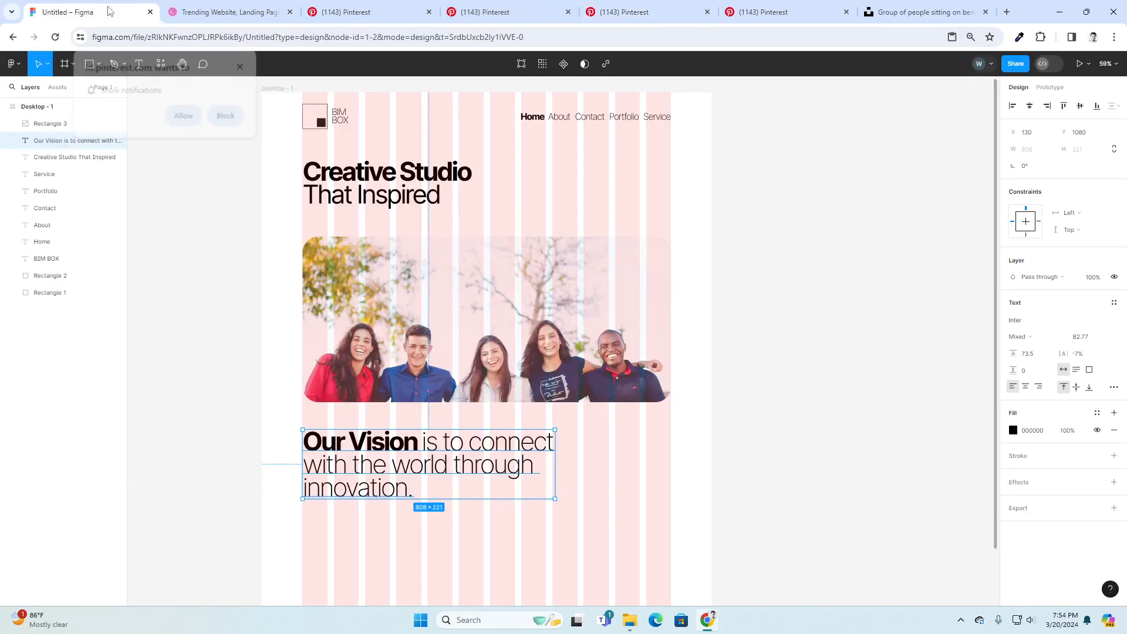
drag(555, 462, 547, 461)
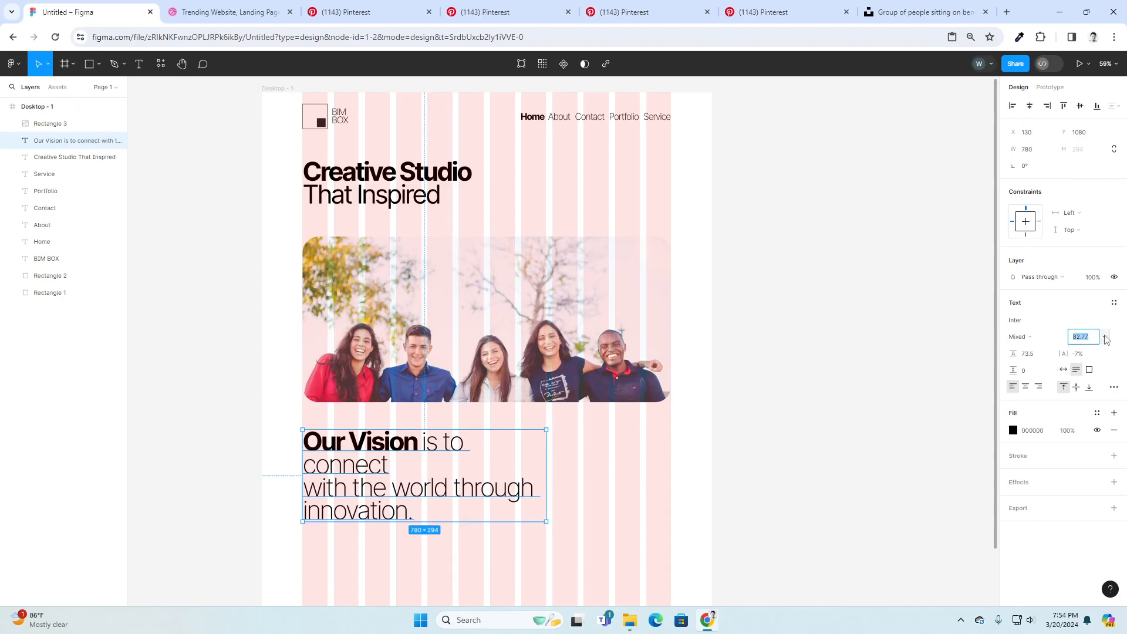
click(1104, 337)
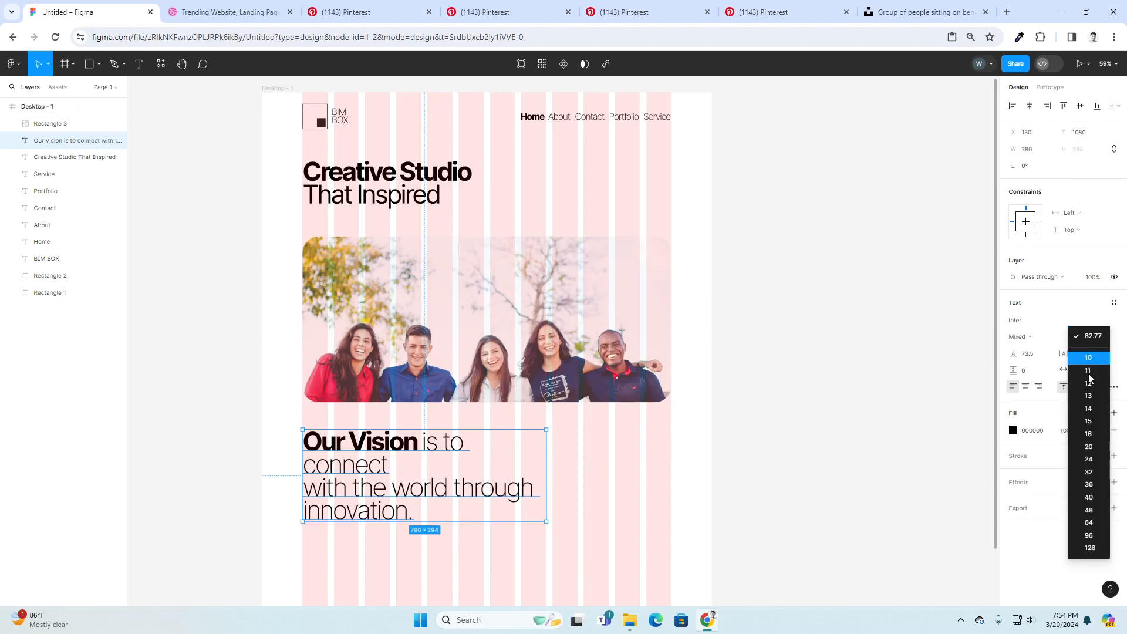
click(1089, 522)
click(734, 480)
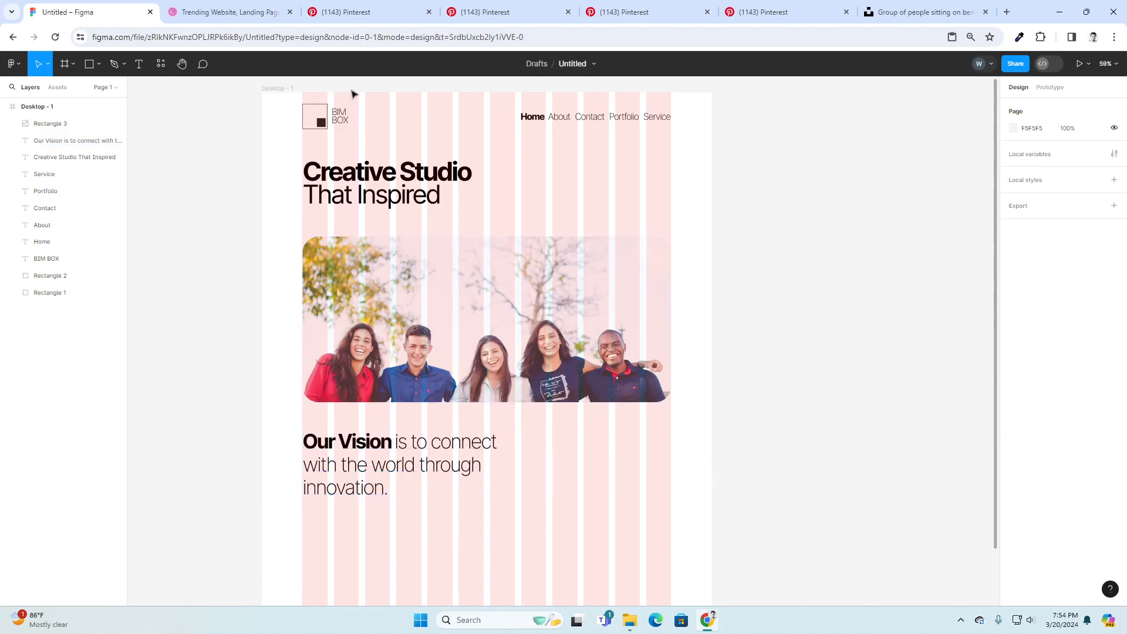
- Check the Pinterest references, then duplicate the About link beside the vision heading at X 937, Y 1097 with the text "Vision"
click(632, 10)
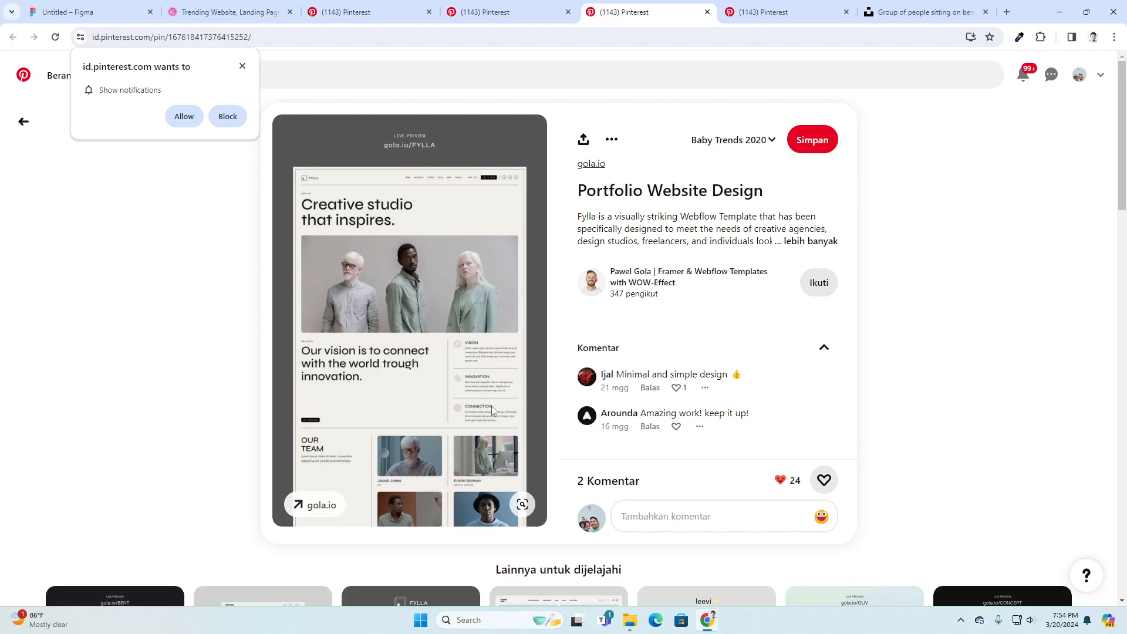
click(763, 12)
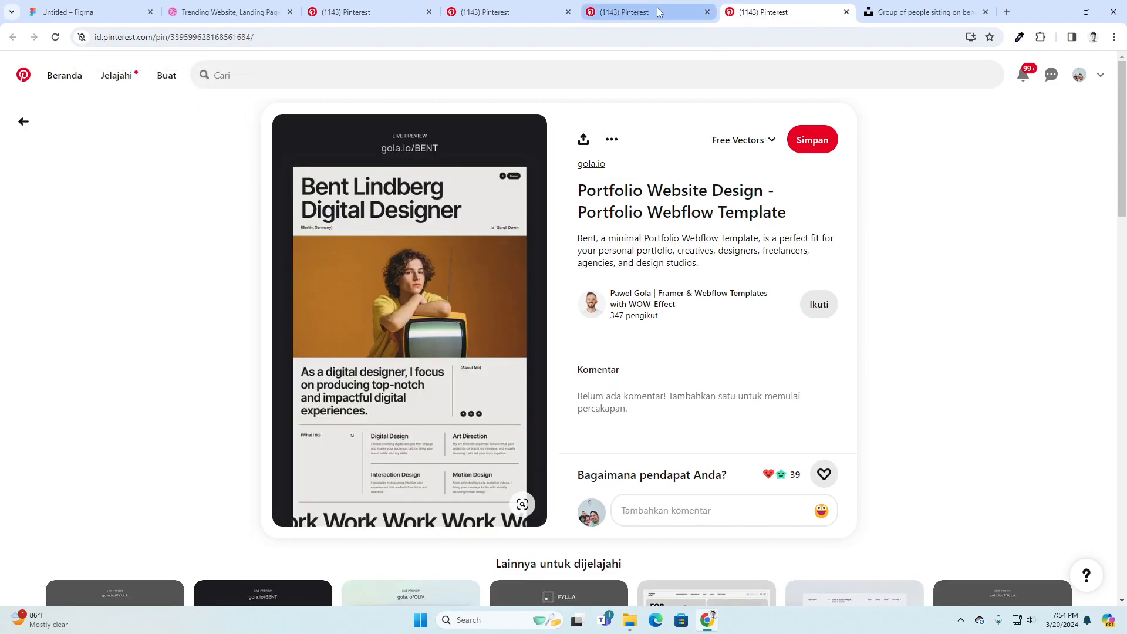
click(111, 14)
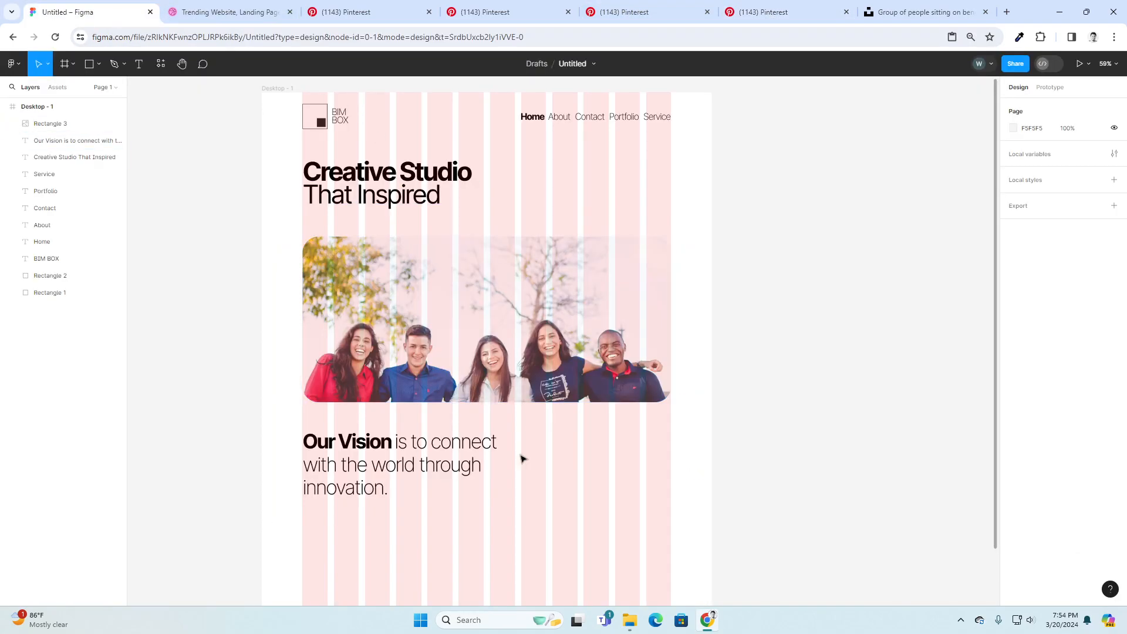
click(563, 119)
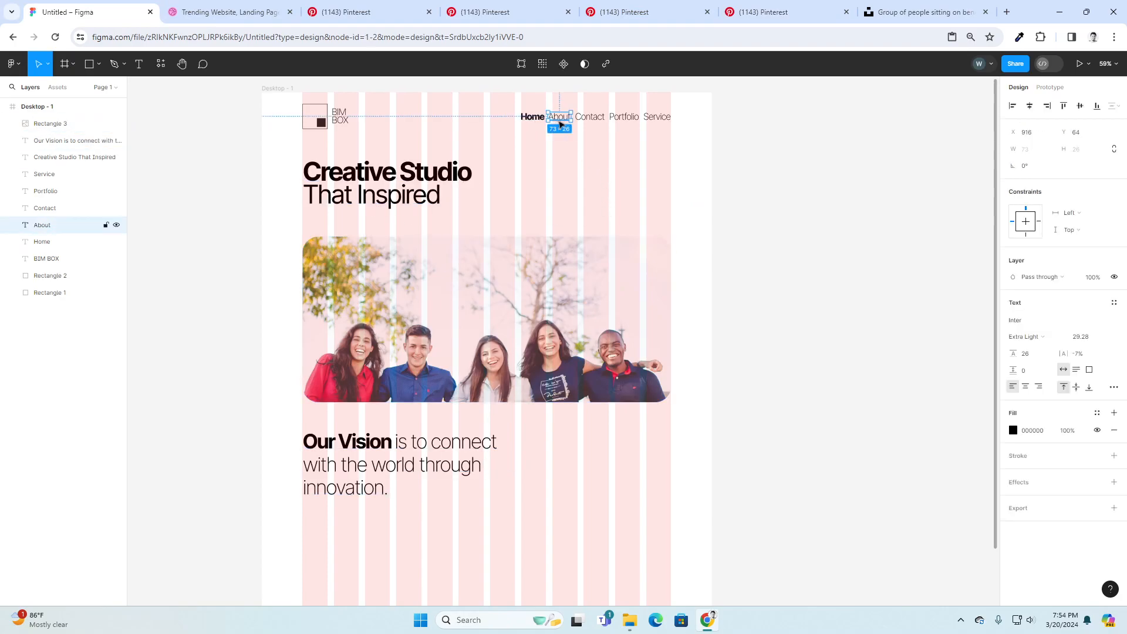
alt+drag(562, 123, 568, 443)
double_click(568, 444)
text(Vision)
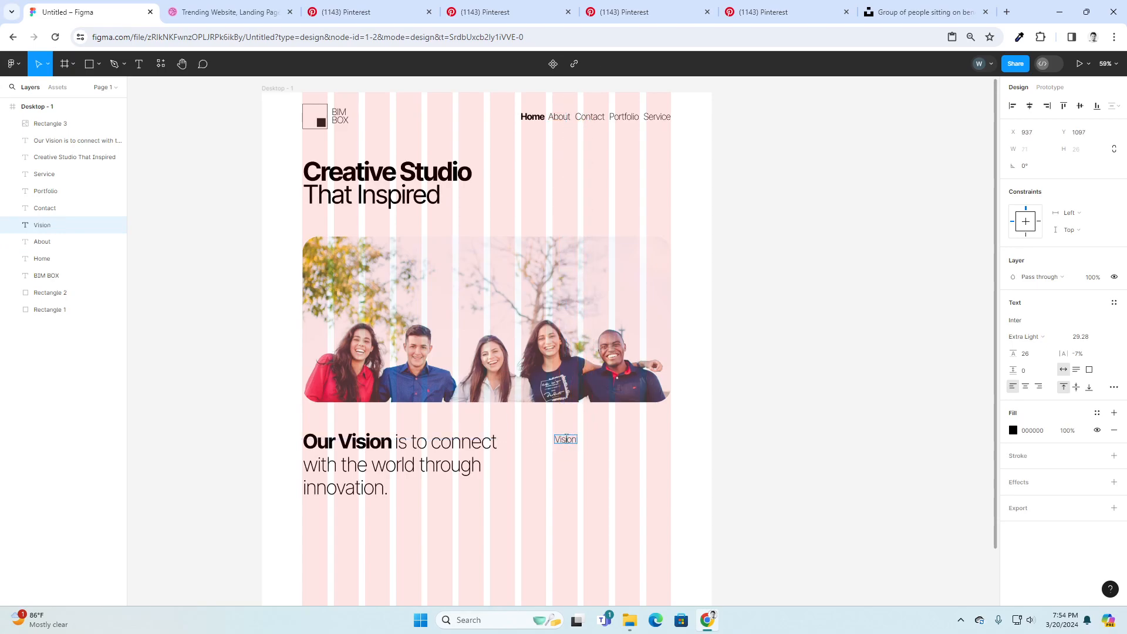
key(Escape)
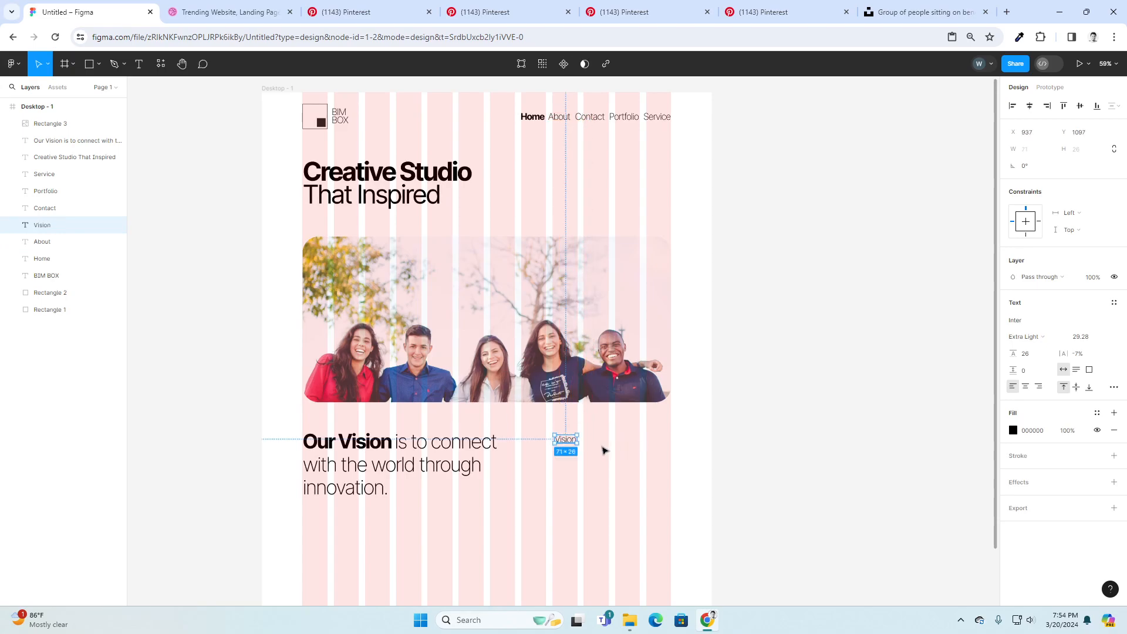
- Check the label style in the portfolio reference, then move the new label to X 930 and change its text to "VISION"
click(627, 7)
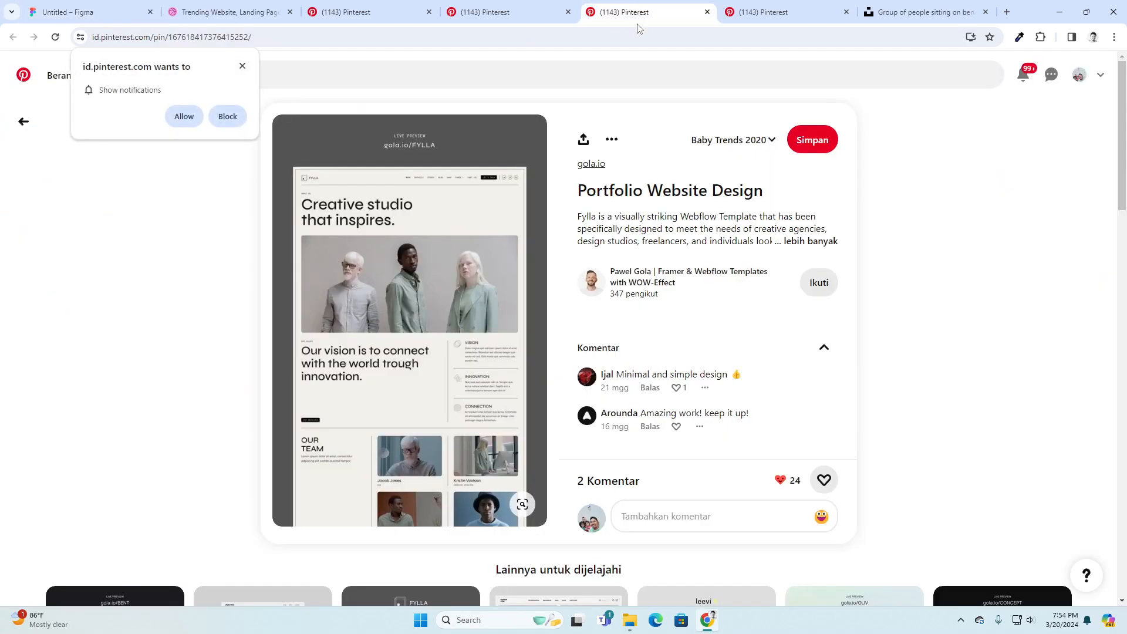
click(94, 12)
click(596, 473)
drag(566, 440, 568, 446)
double_click(565, 442)
text(VISION)
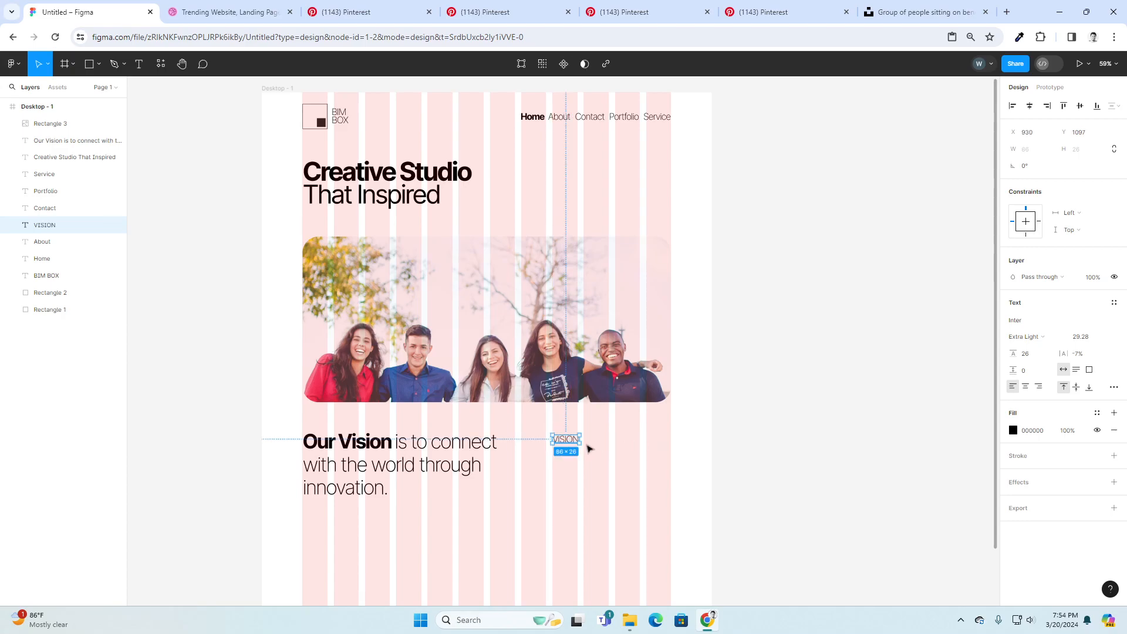
- Duplicate the VISION label below itself at Y 1165 and change the copy's text to "INNOVATION"
drag(568, 443, 567, 464)
text(IN)
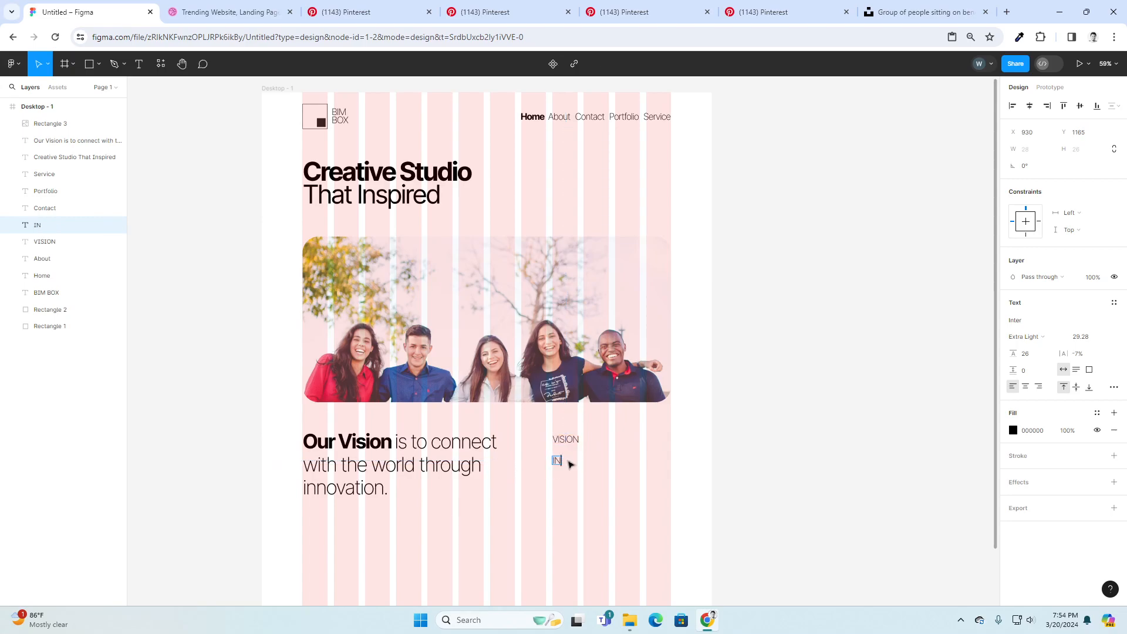
text(NOCATION)
key(Escape)
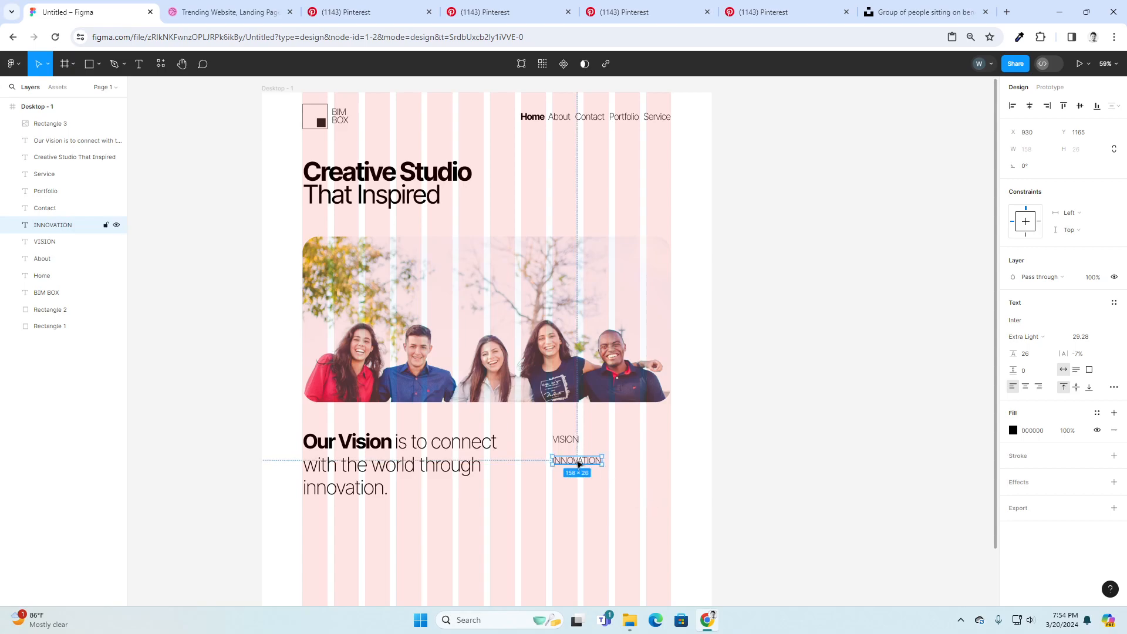
- Duplicate the INNOVATION label below itself at Y 1250 and change the copy's text to "CONNECTION"
alt+drag(578, 461, 577, 488)
double_click(577, 489)
text(X)
key(BackSpace)
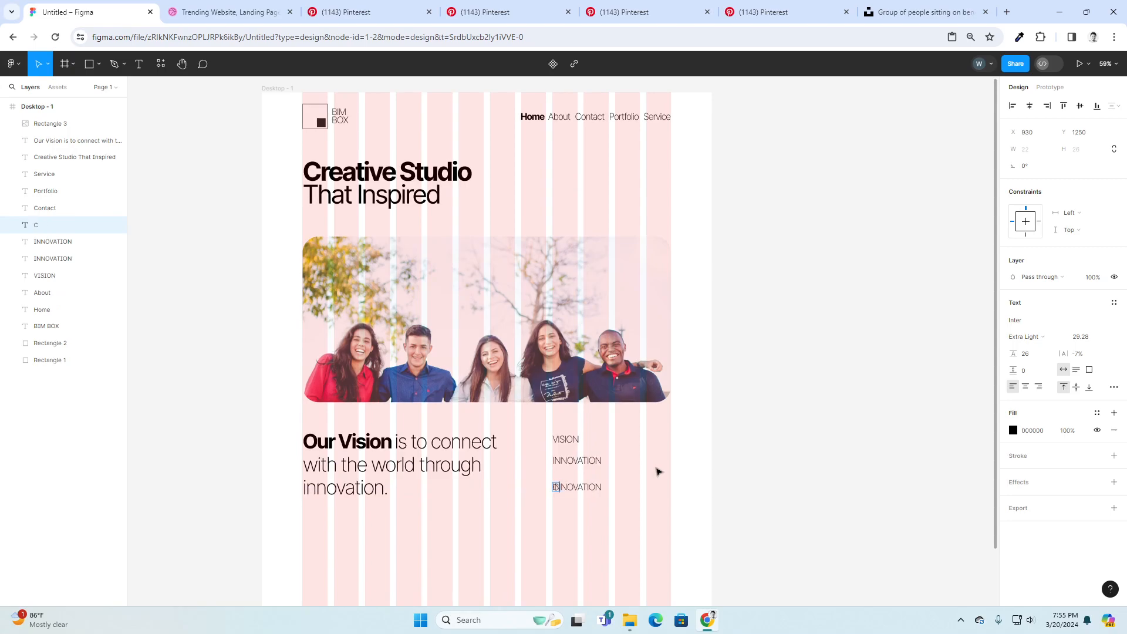
key(ctrl+z)
key(ctrl+z)
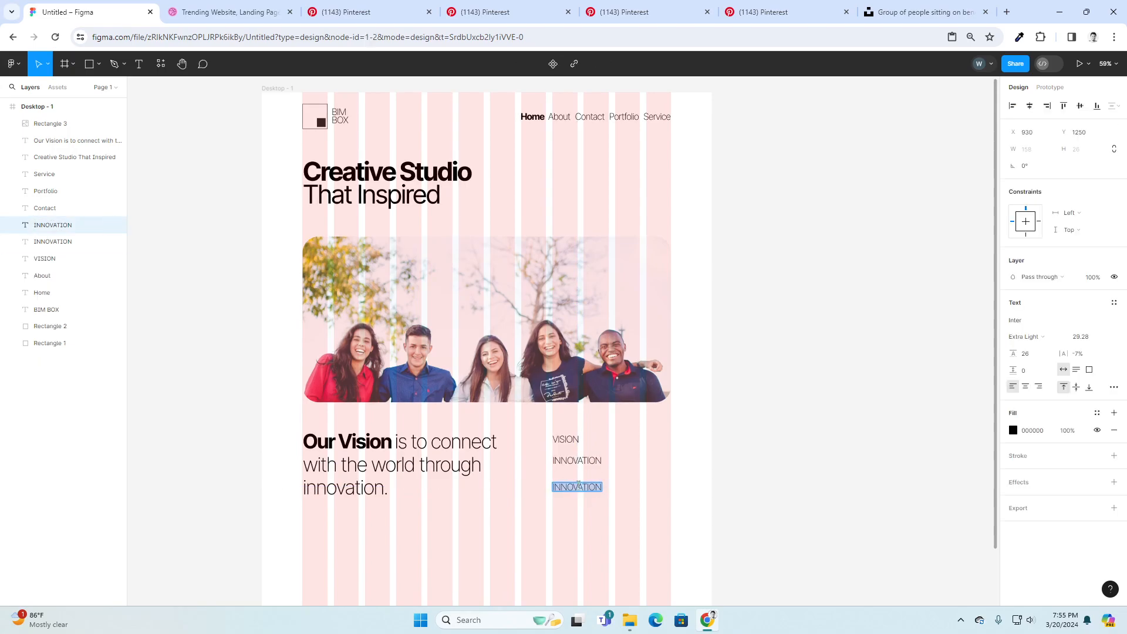
text(CoNNEC)
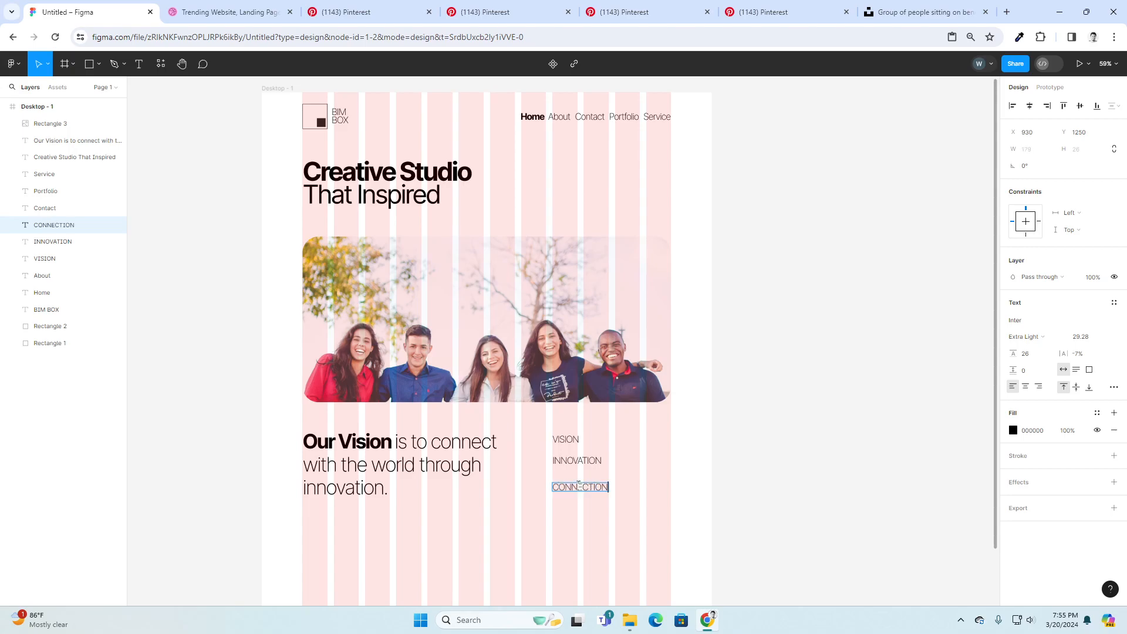
key(Escape)
- Move the CONNECTION and INNOVATION labels further down to open up space between the three labels
drag(594, 492, 596, 527)
key(Escape)
drag(596, 463, 592, 483)
key(Escape)
scroll(688, 509, down, 4)
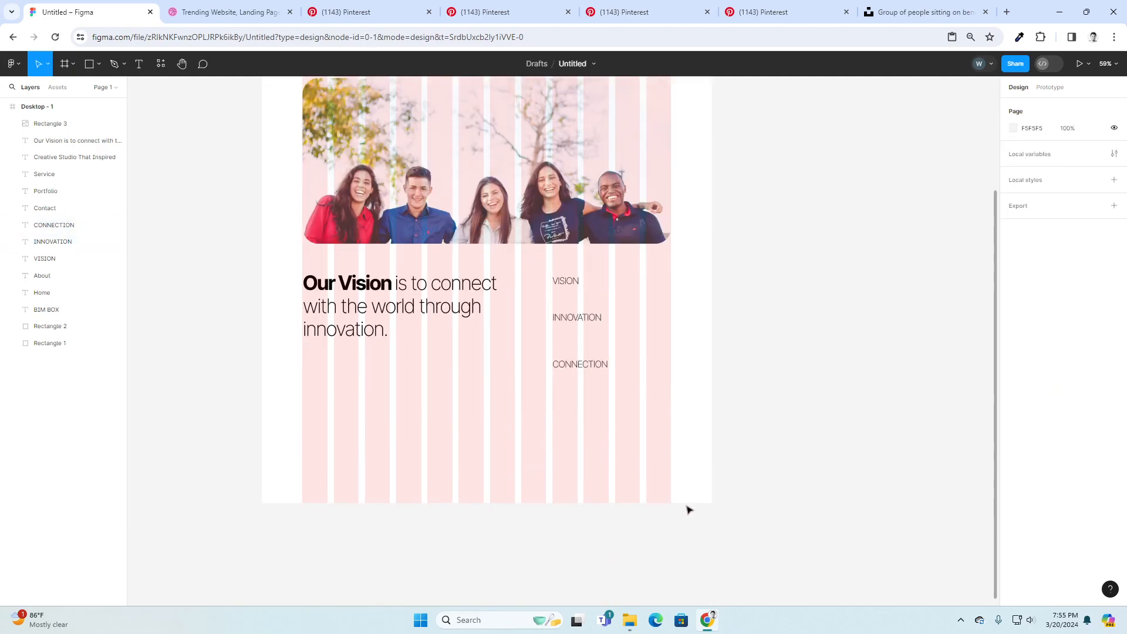
scroll(689, 509, up, 4)
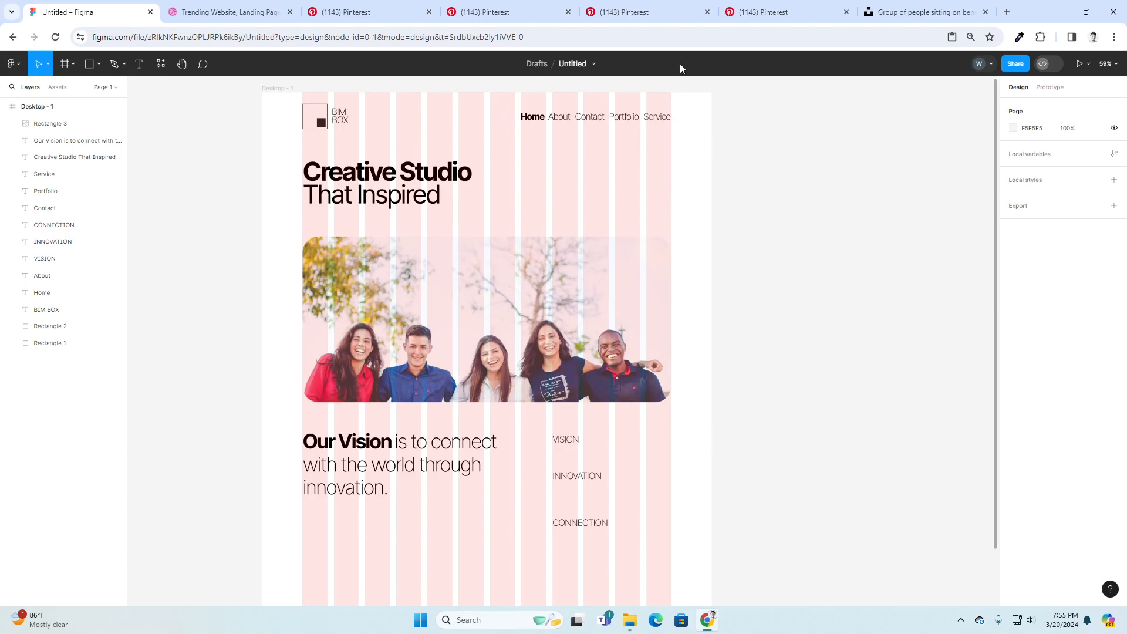
- Check the icon style in the portfolio reference, then search the Tabler Icons plugin for "vision" and insert the telescope icon
click(658, 13)
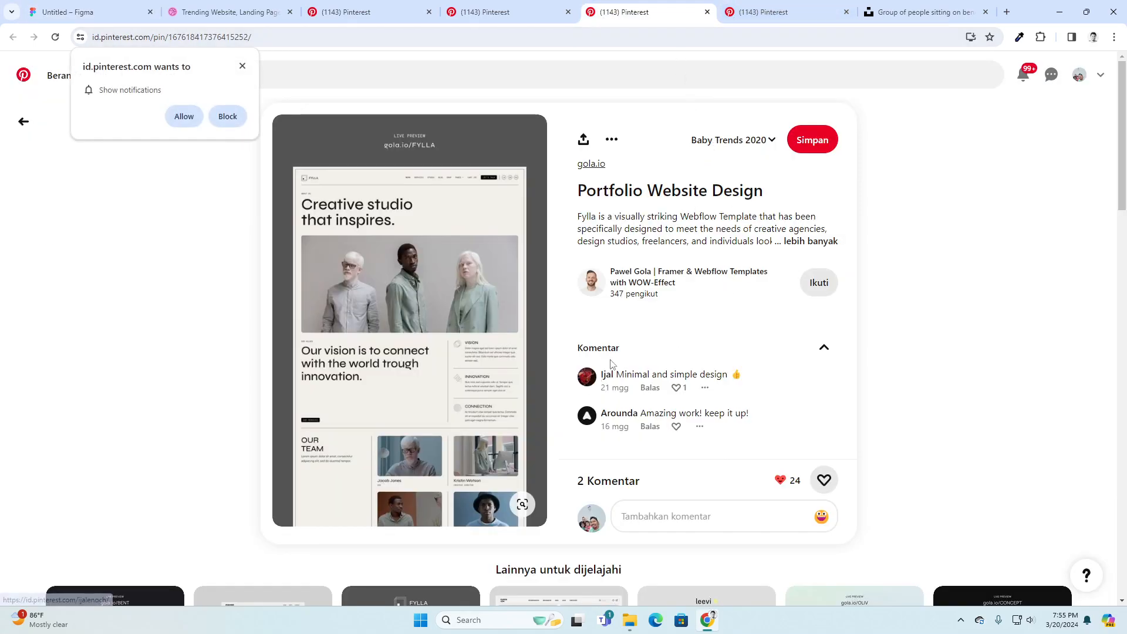
click(123, 6)
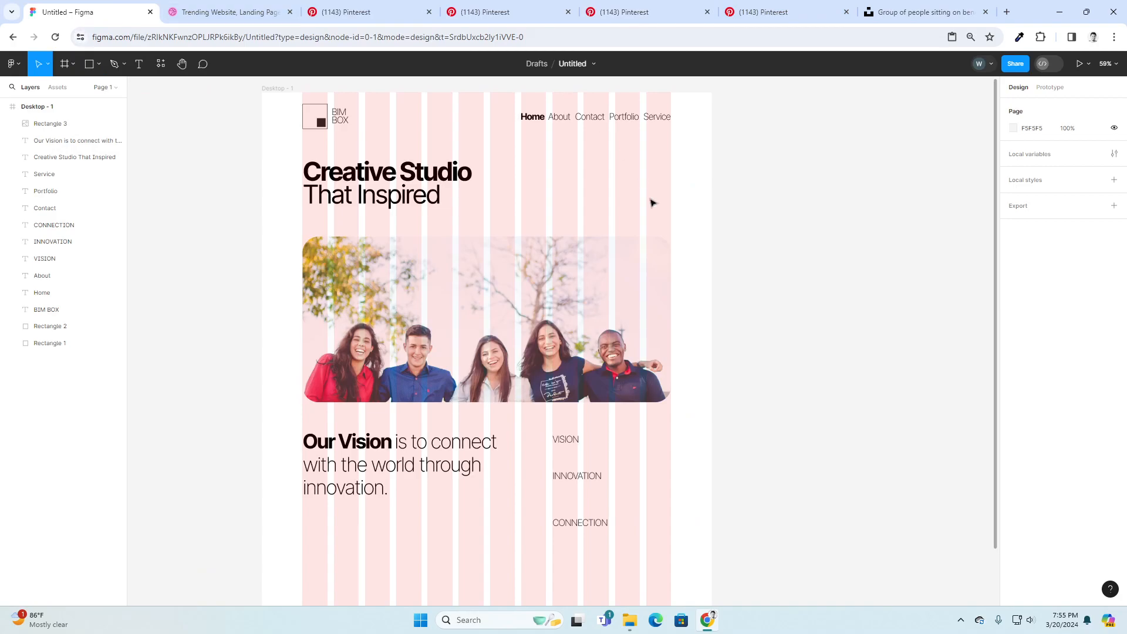
drag(536, 418, 649, 384)
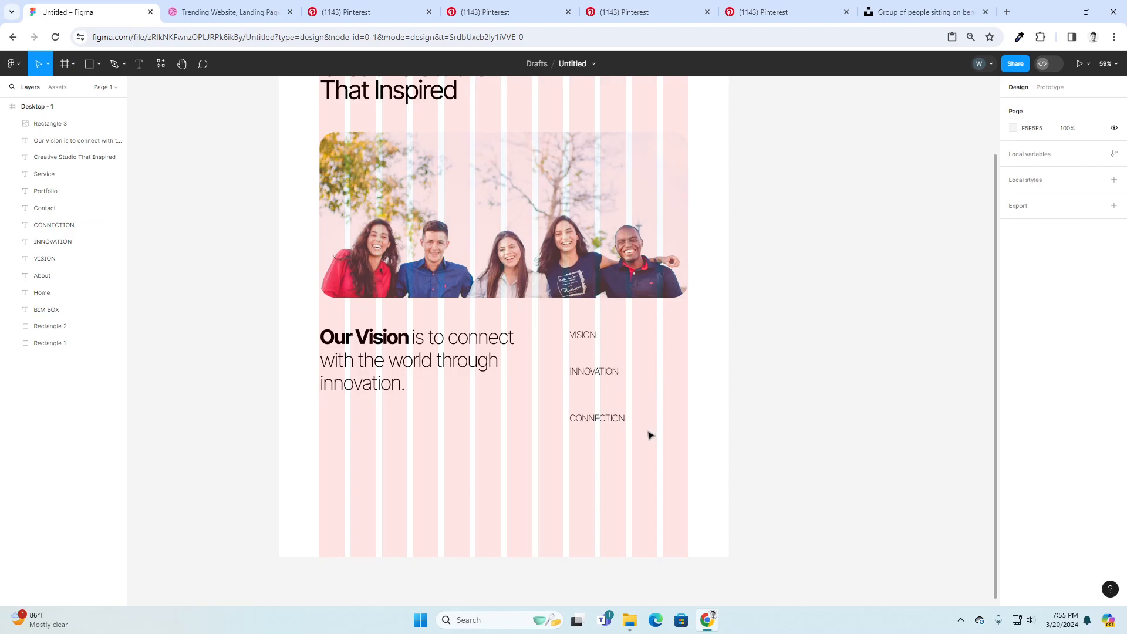
scroll(648, 480, up, 3)
scroll(648, 480, down, 2)
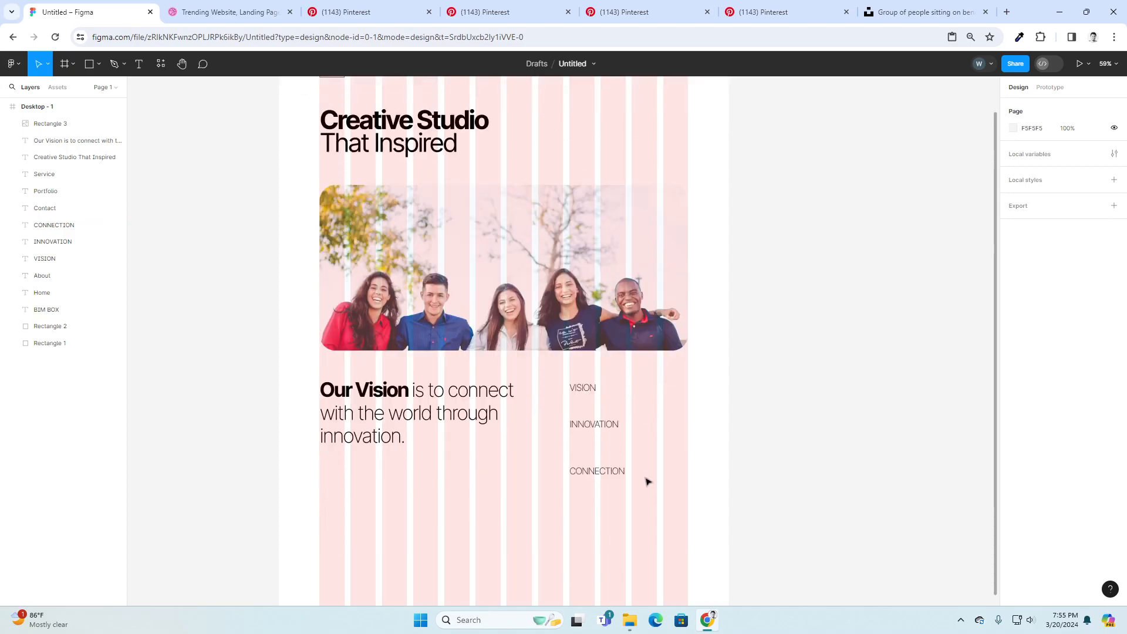
right_click(467, 499)
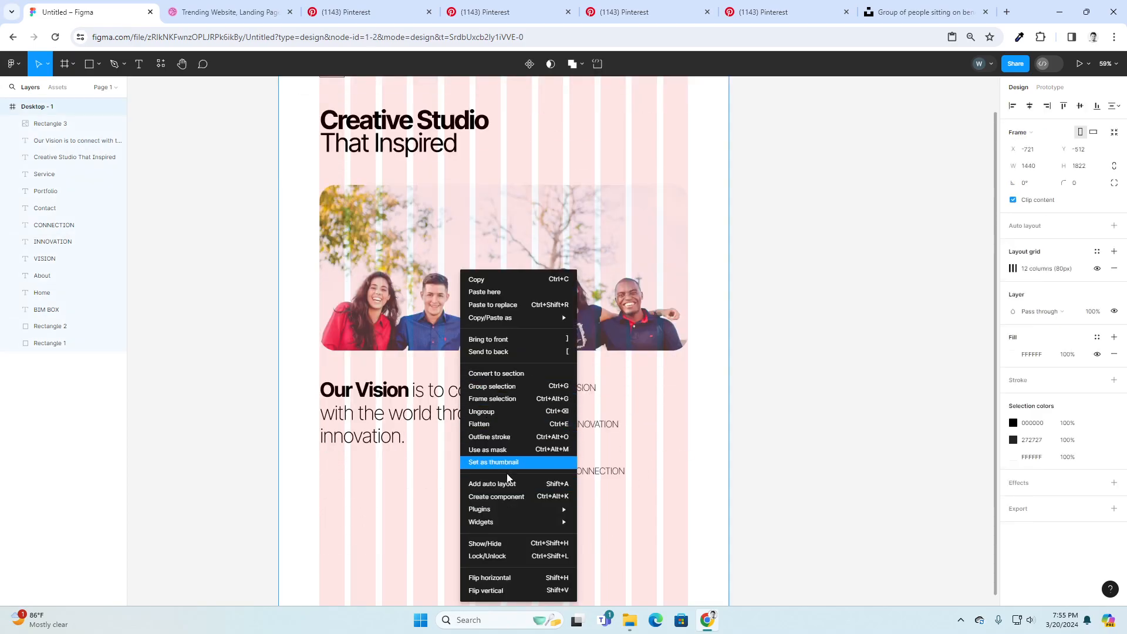
mouse_move(503, 515)
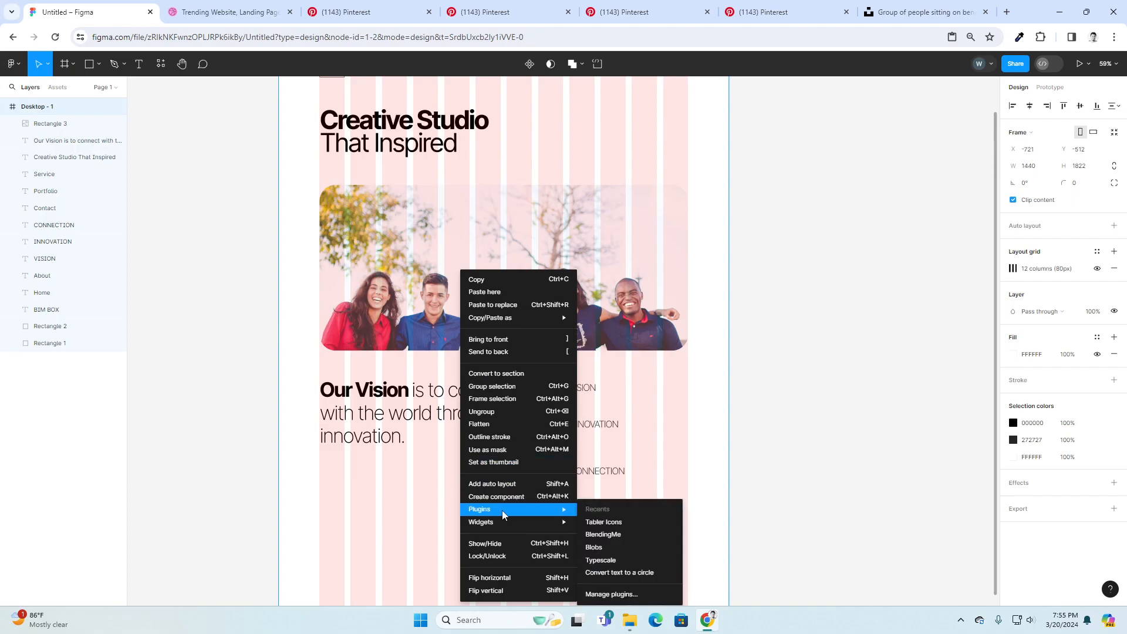
click(612, 524)
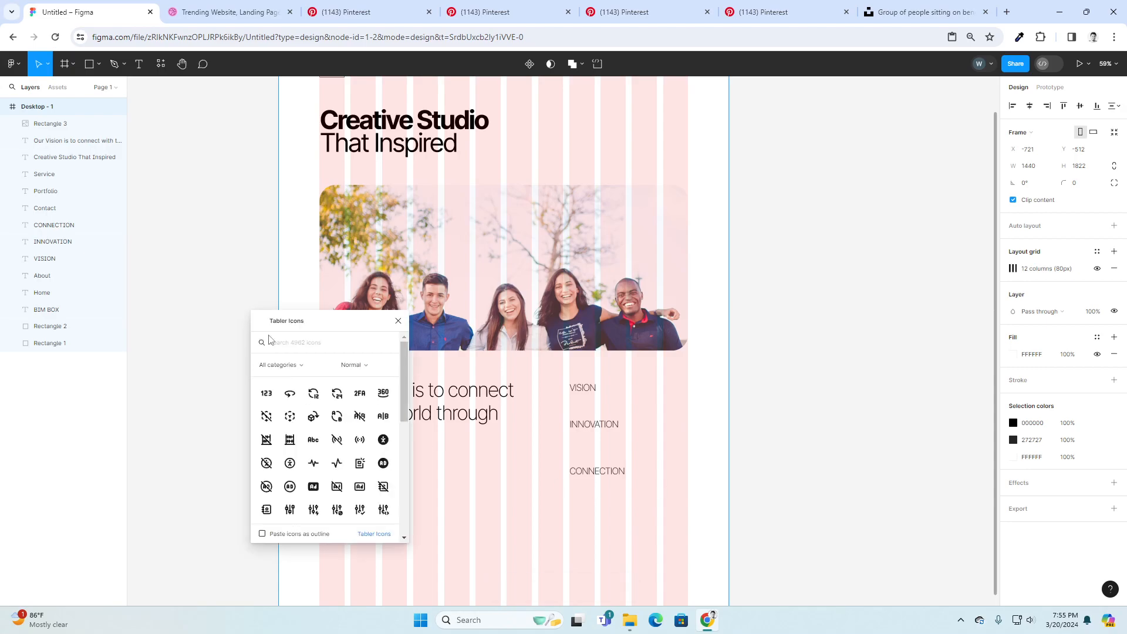
text(vision)
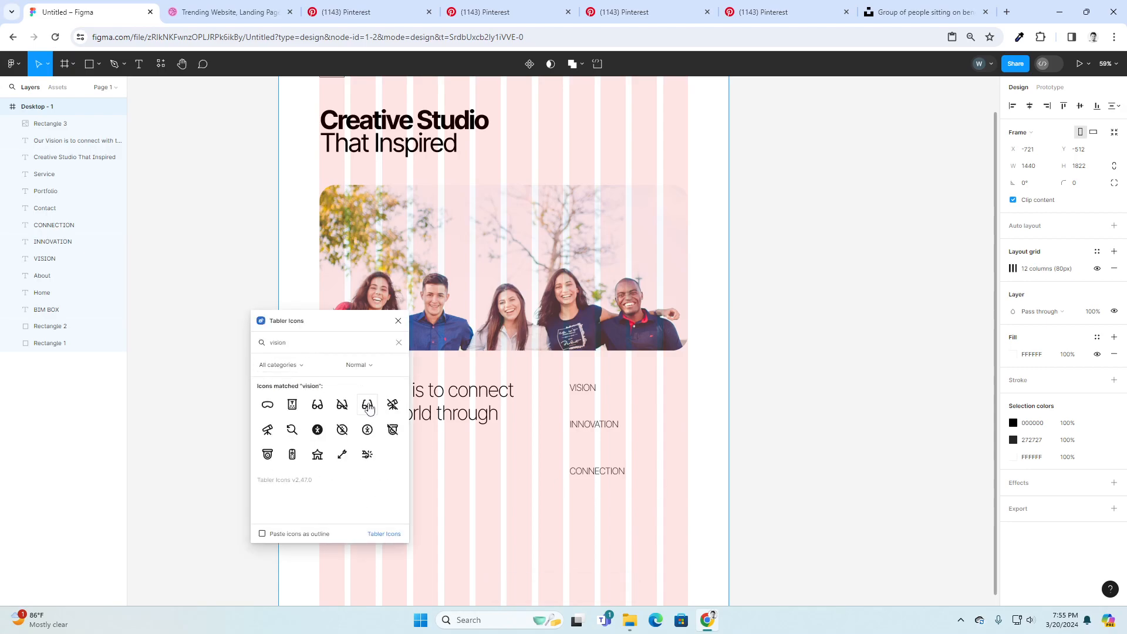
click(267, 432)
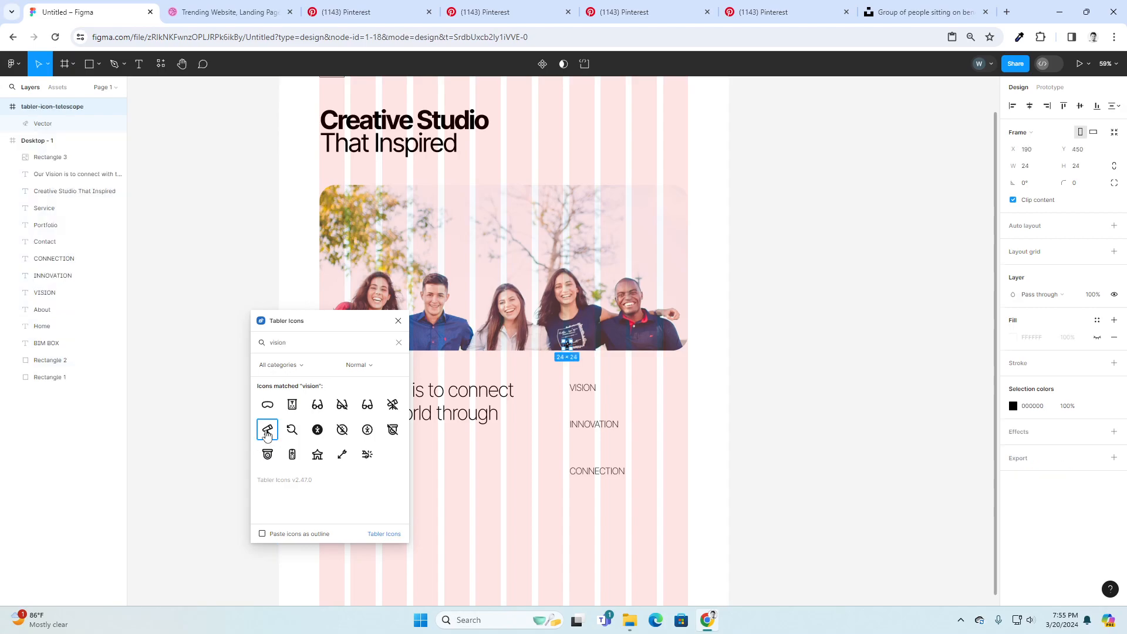
- Shift the three labels right and enlarge the telescope icon to about 52.5 px with a stroke weight of 3
drag(569, 349, 630, 471)
key(k)
click(550, 386)
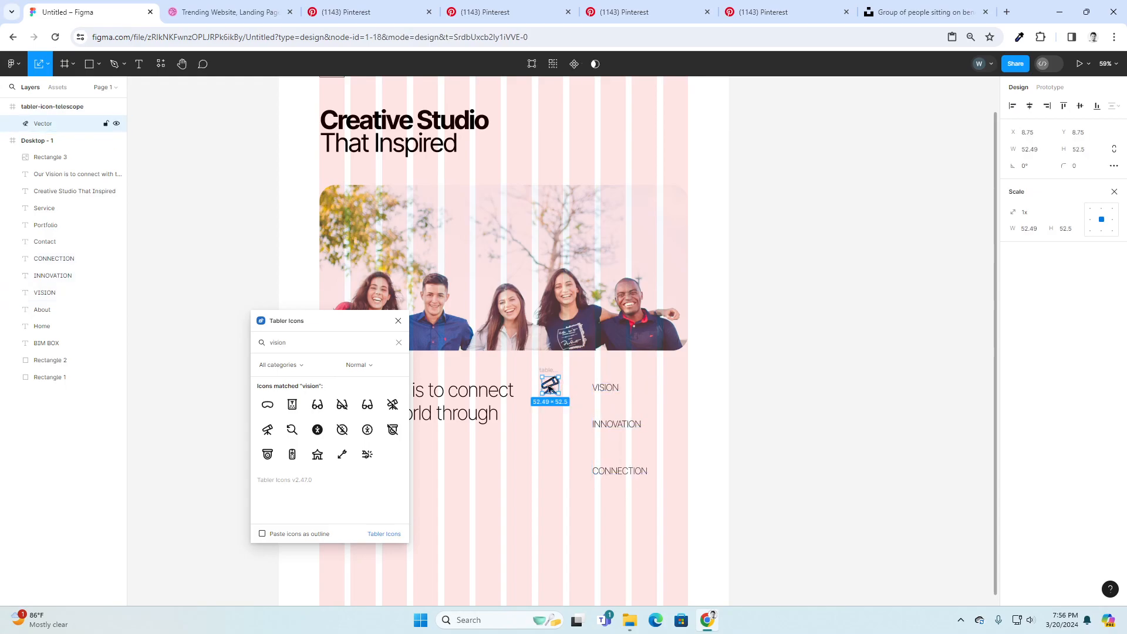
key(v)
drag(1064, 363, 1061, 362)
- Move the telescope icon out of its frame to just before the VISION label at X 931, and delete the empty frame
drag(556, 392, 585, 393)
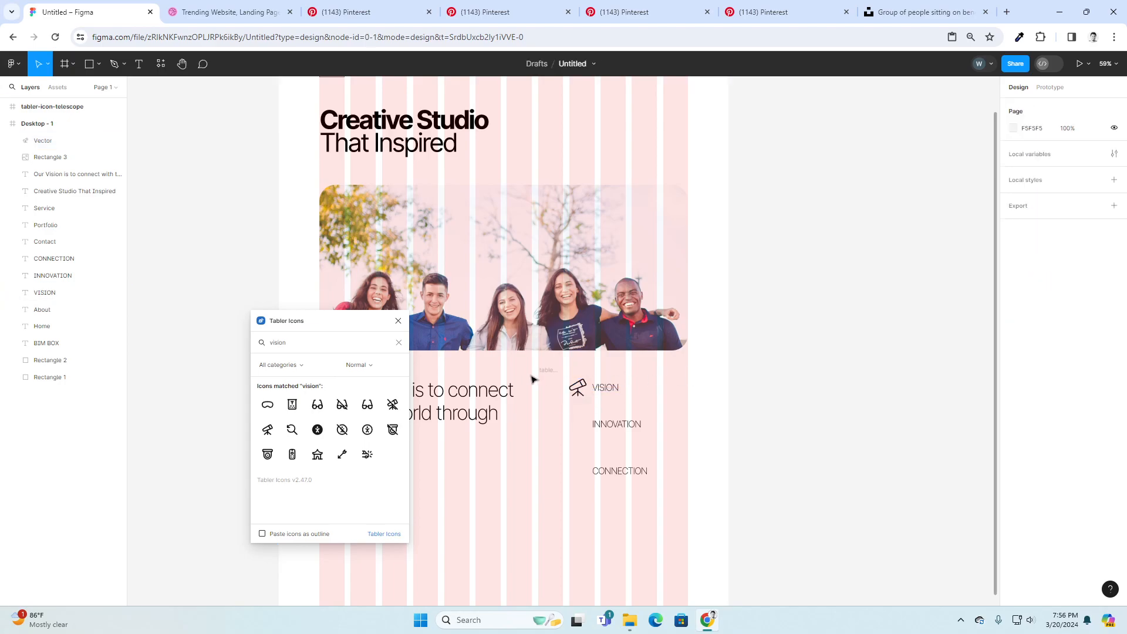
click(548, 370)
key(Delete)
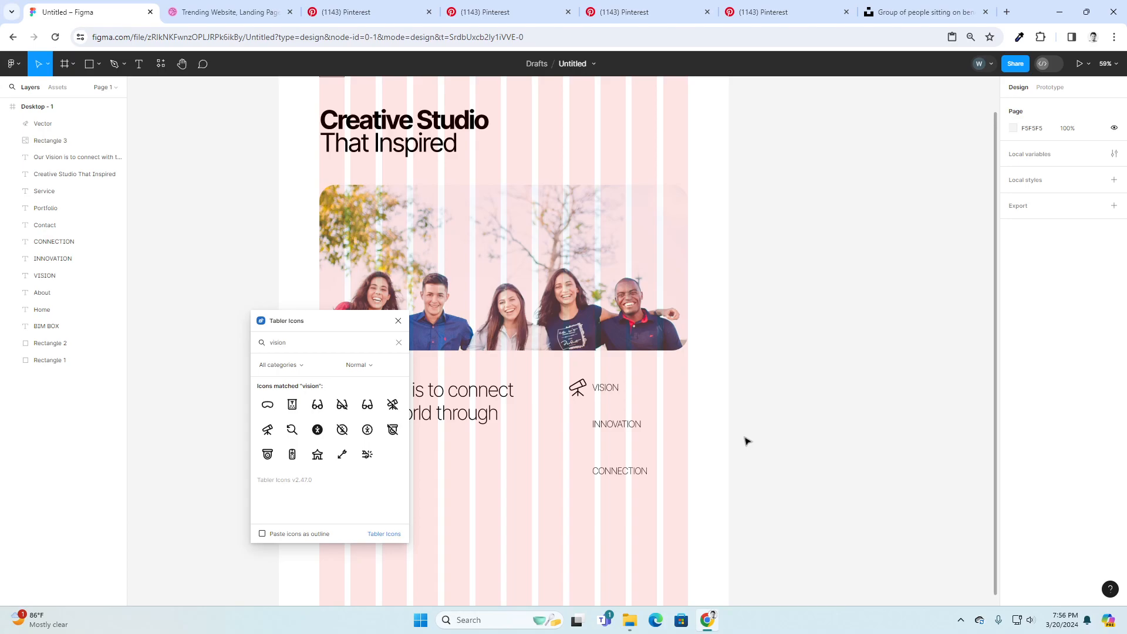
- Search the Tabler Icons plugin for "idea", then insert the outlined bulb icon and move it left of the INNOVATION label
double_click(295, 344)
text(inno)
key(BackSpace)
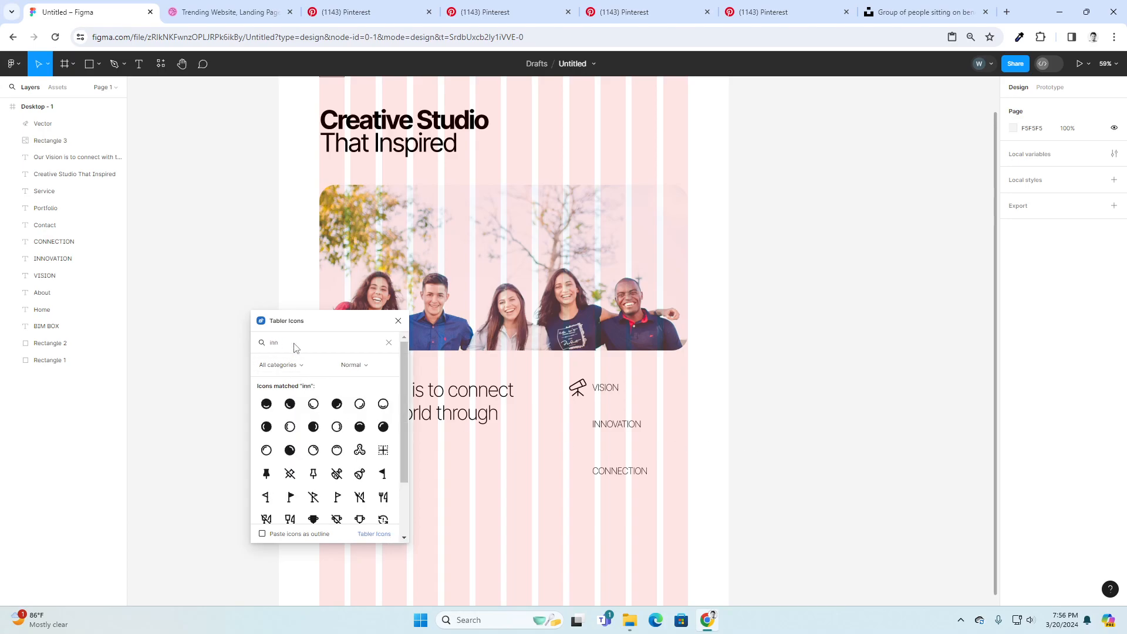
key(BackSpace)
key(BackSpace)
text(dea)
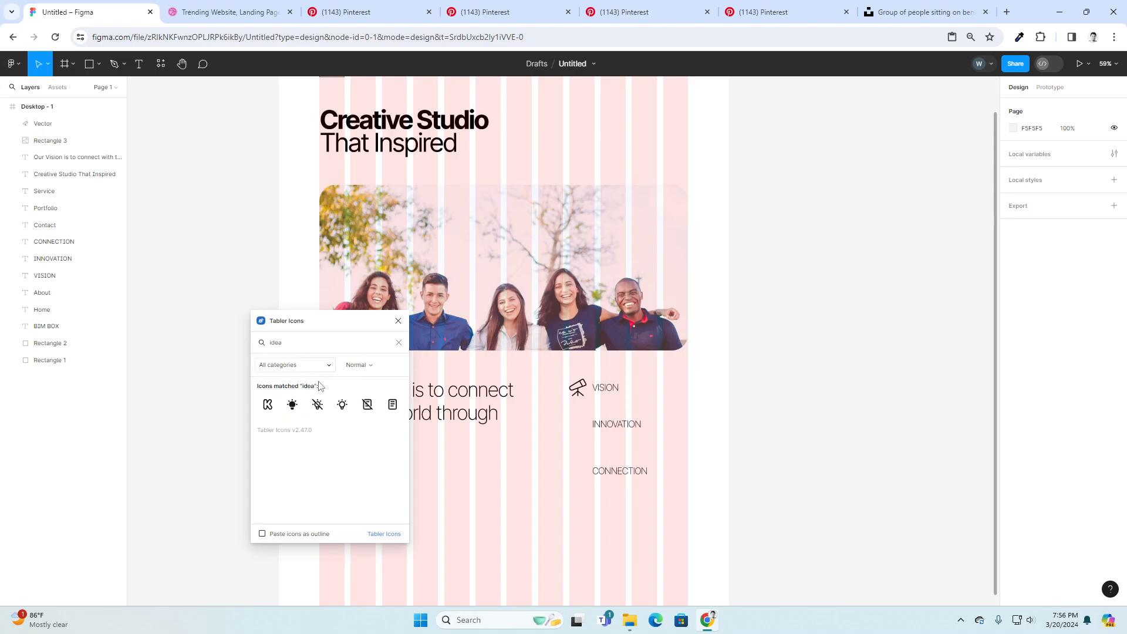
click(343, 405)
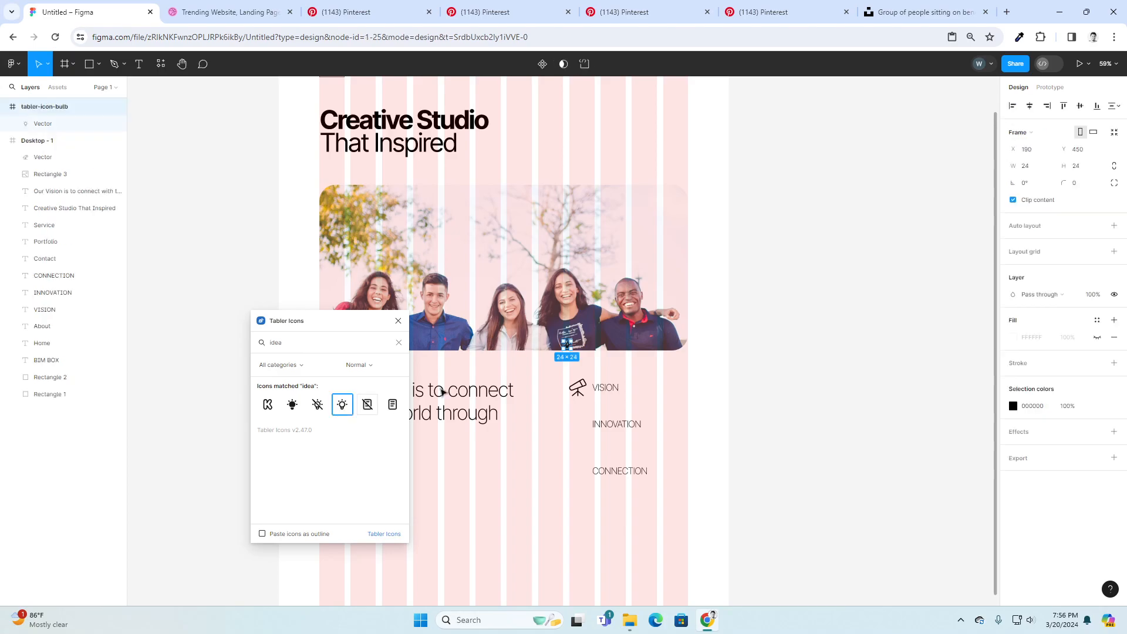
drag(567, 349, 560, 429)
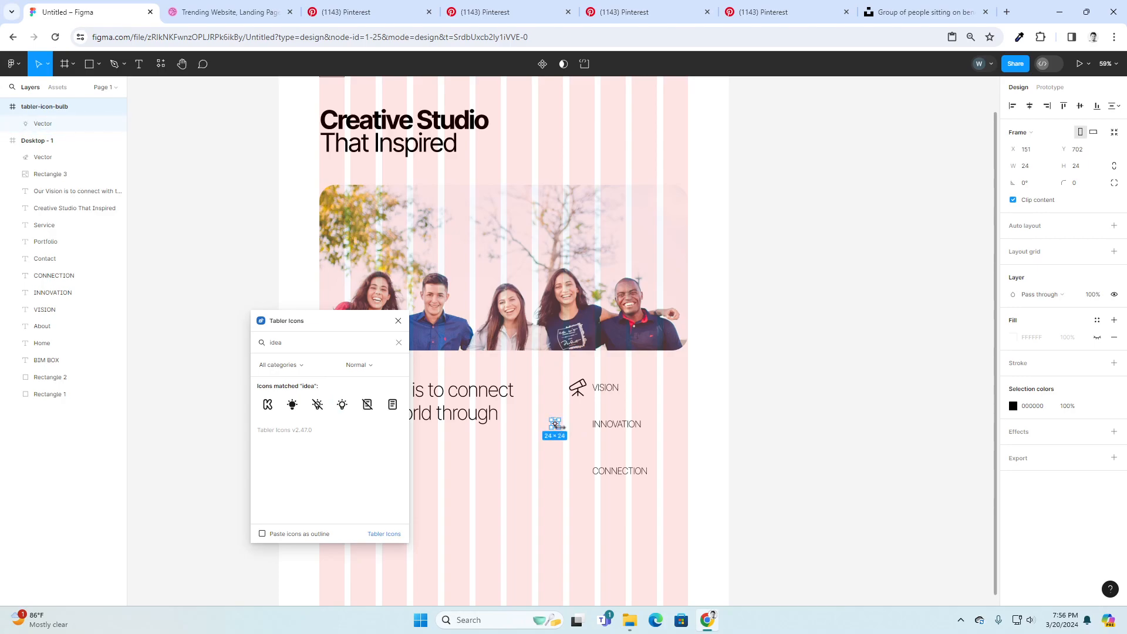
- Check the telescope icon's size and set the bulb icon frame to 52.5 × 52.5 to match
click(581, 390)
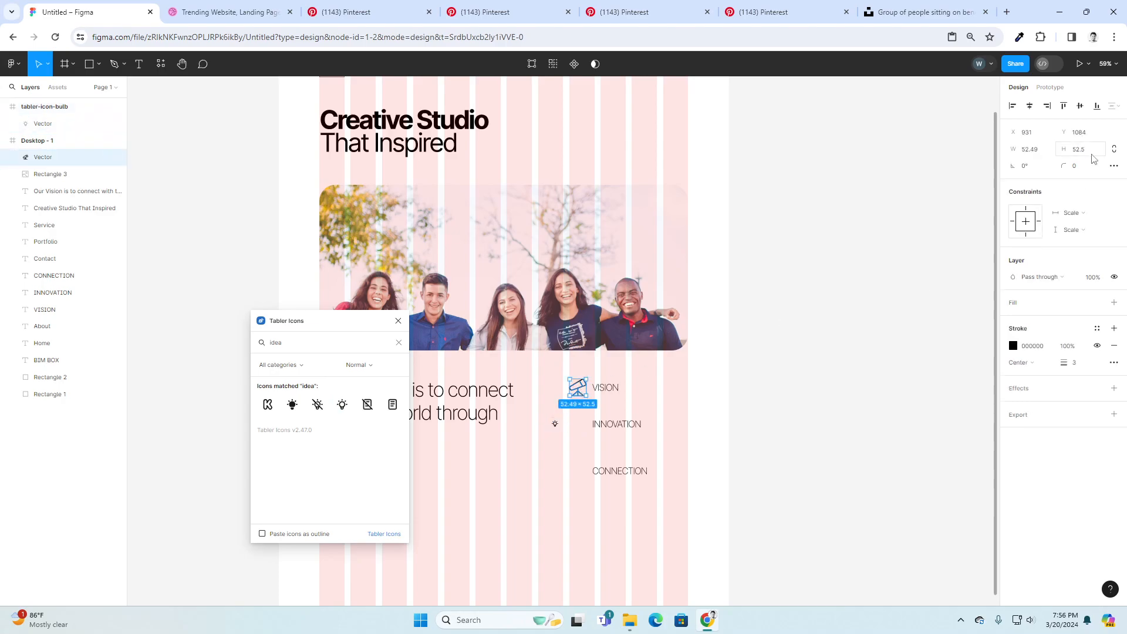
click(590, 442)
click(555, 423)
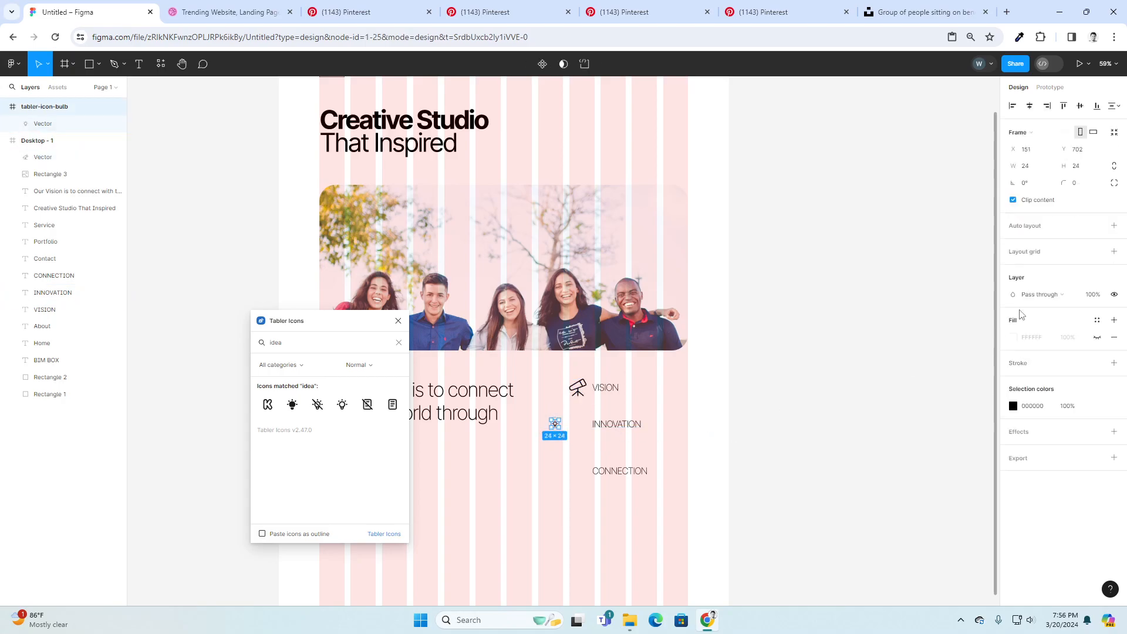
click(1089, 170)
text(52.5)
key(Return)
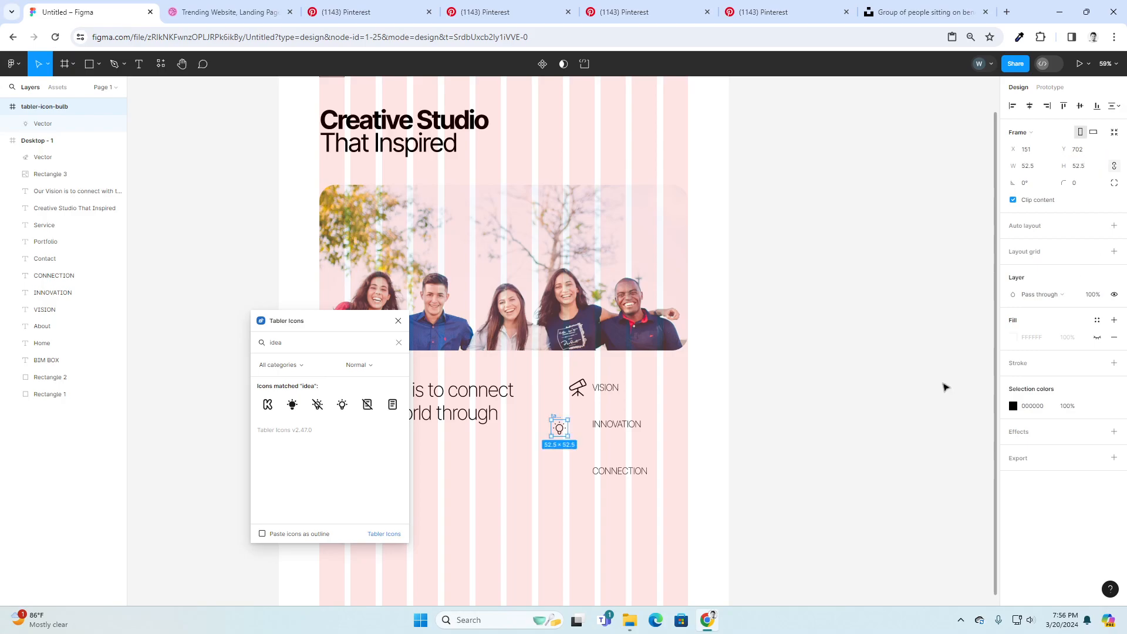
- Enlarge the bulb icon to 53 × 53 and move it out of its frame to just before the INNOVATION label at X 931, Y 1200
click(768, 500)
drag(564, 433, 584, 424)
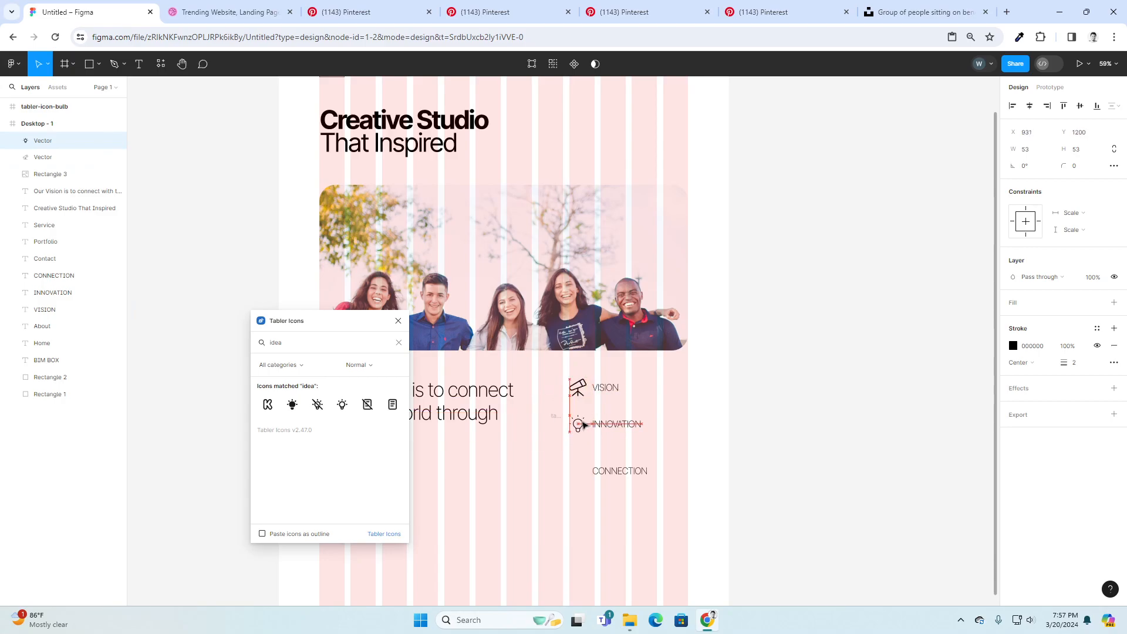
click(773, 428)
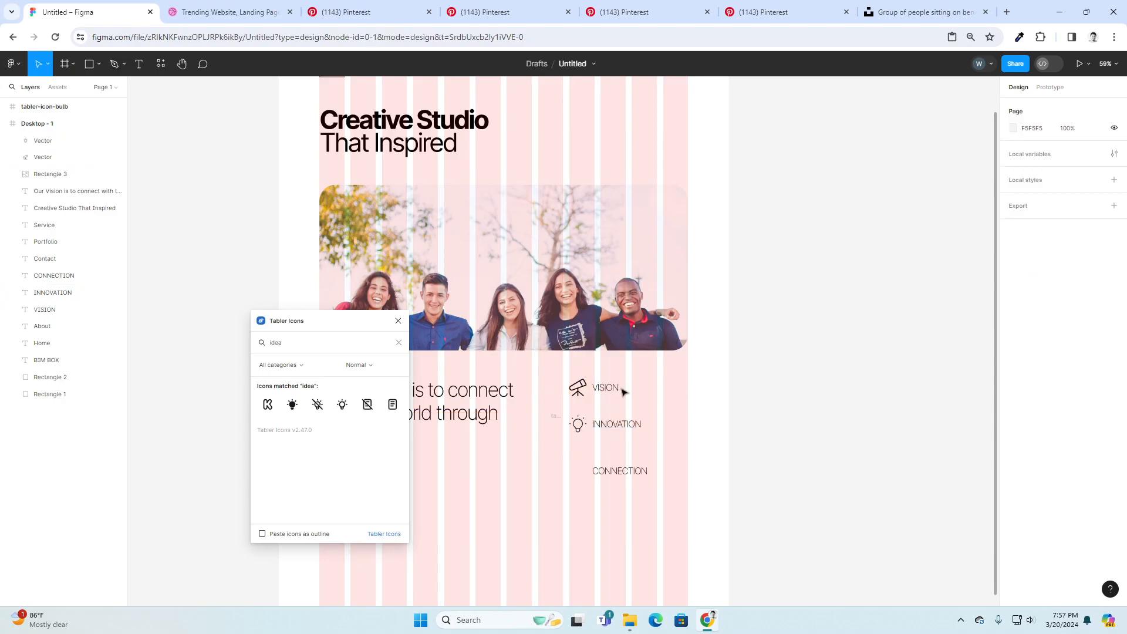
- Set the telescope icon's stroke weight to 2 to match the bulb icon, and delete the bulb's empty frame
click(581, 388)
click(1080, 364)
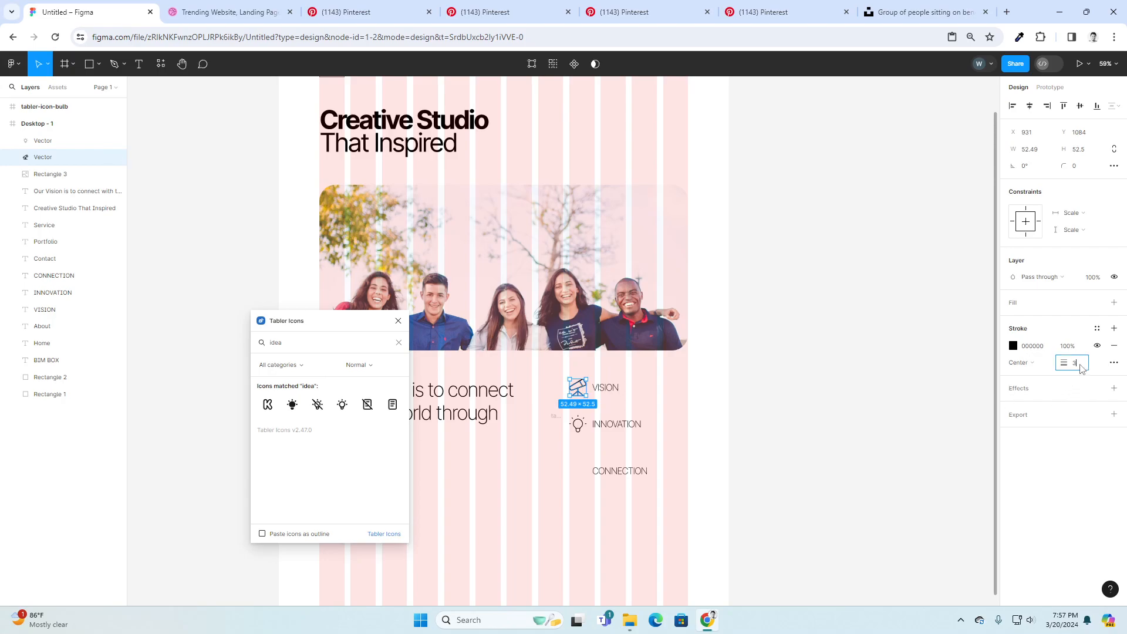
click(824, 397)
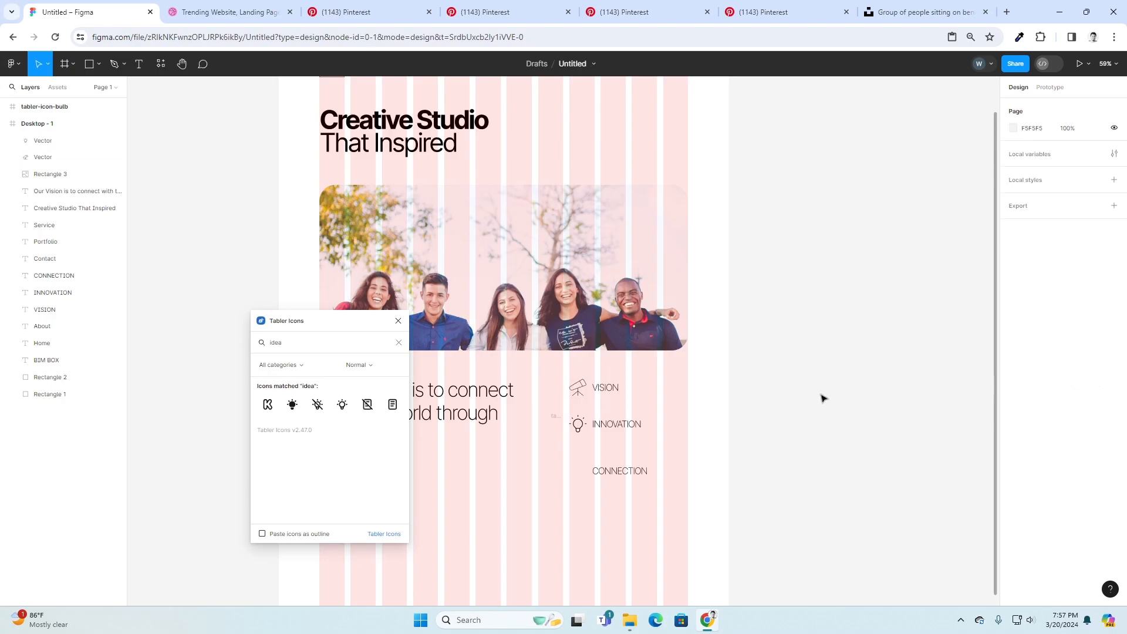
click(586, 433)
click(1076, 364)
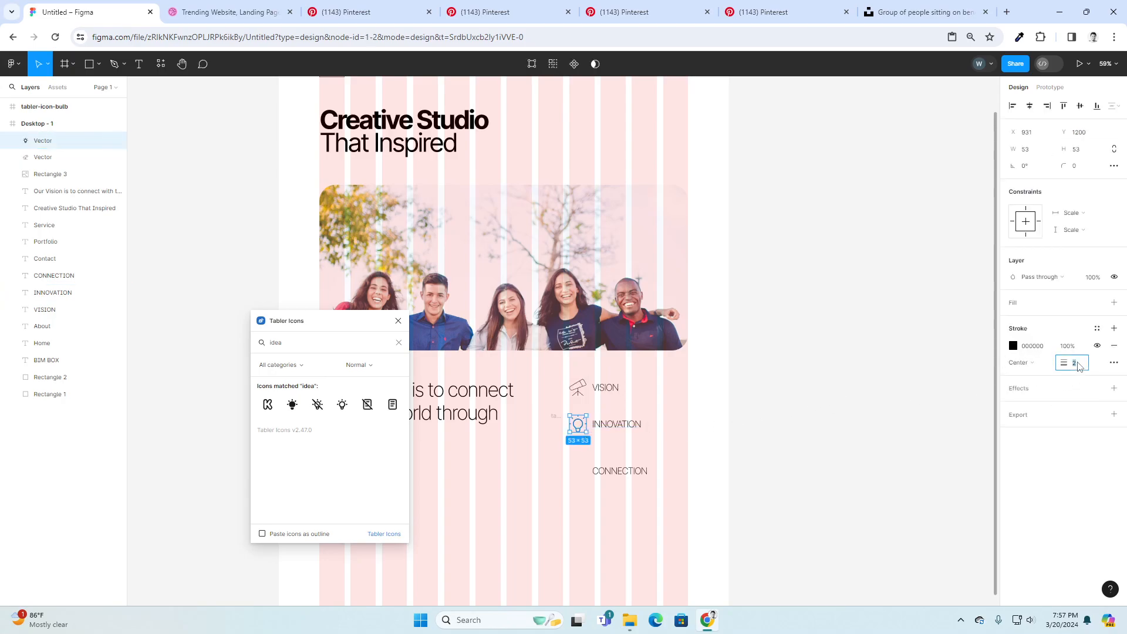
click(577, 393)
click(1081, 365)
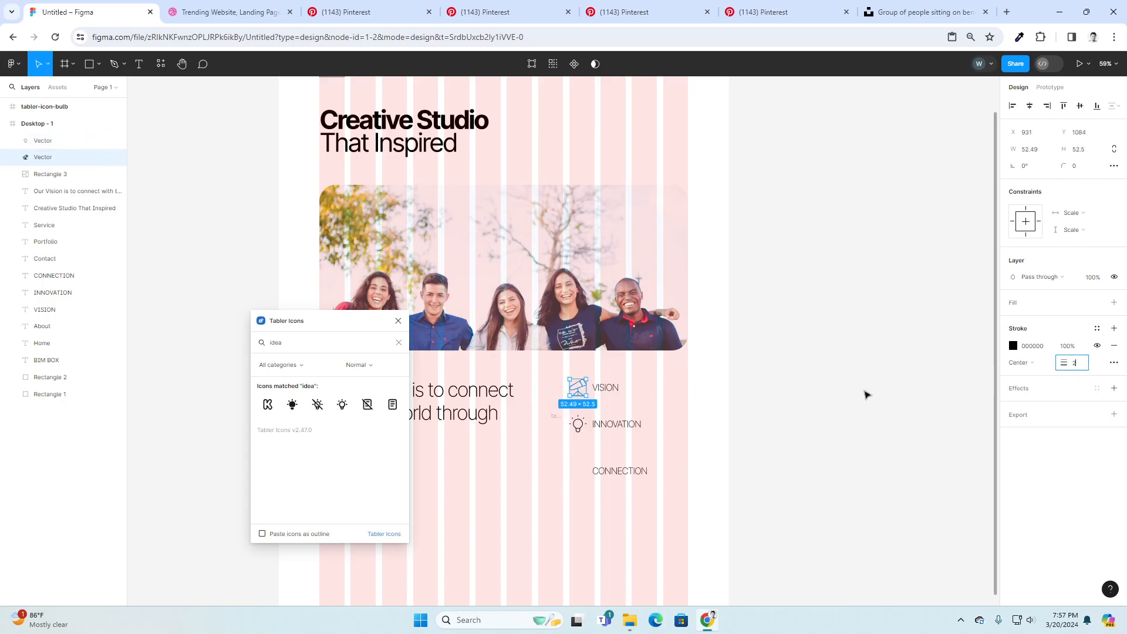
click(889, 394)
drag(552, 429, 553, 427)
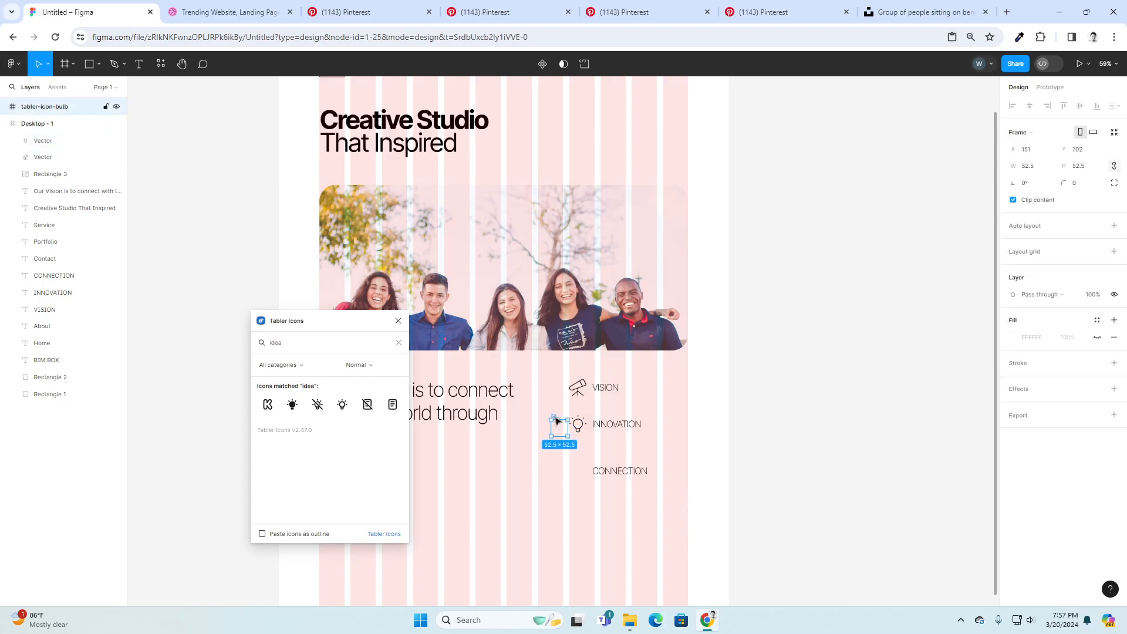
key(Delete)
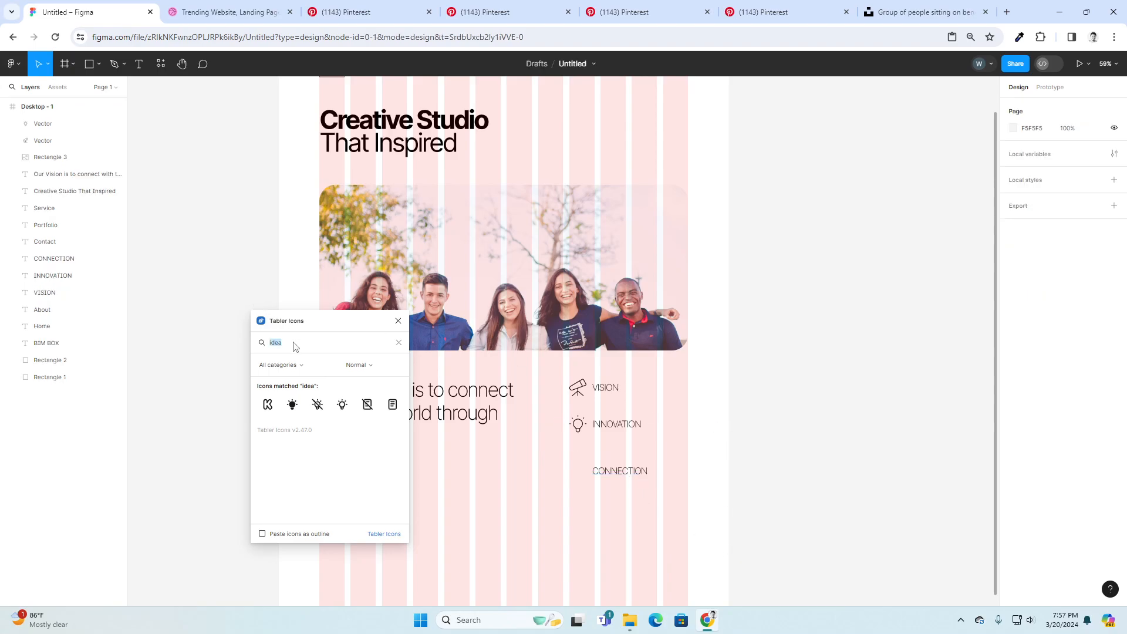
- Search the Tabler Icons plugin for "connect", then insert the broadcast icon and move it left of the CONNECTION label
text(connect)
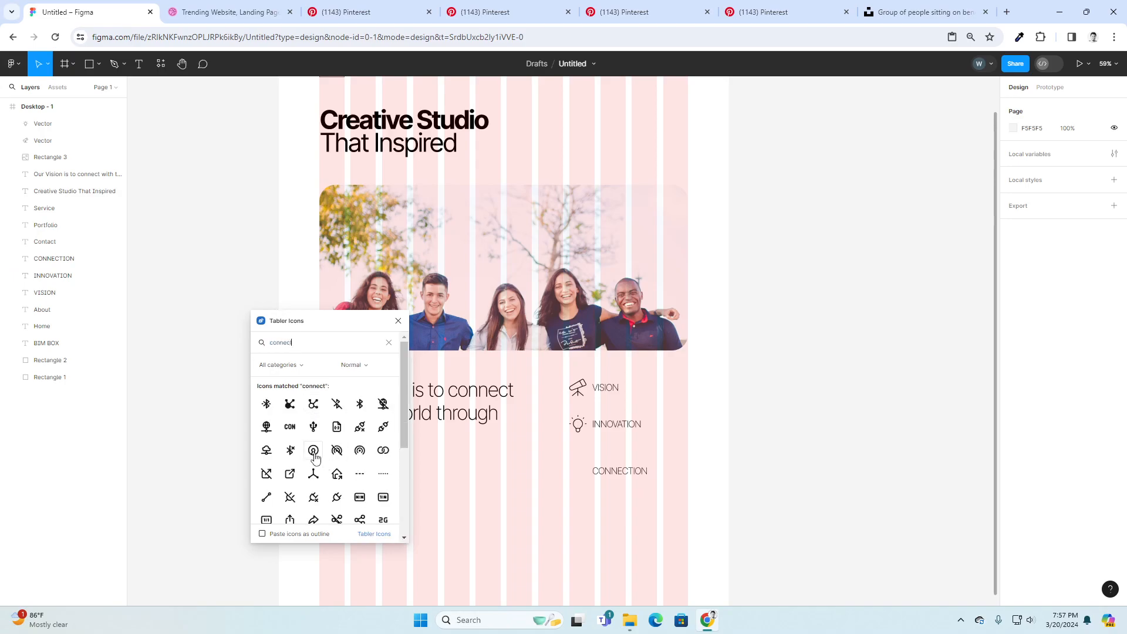
click(360, 450)
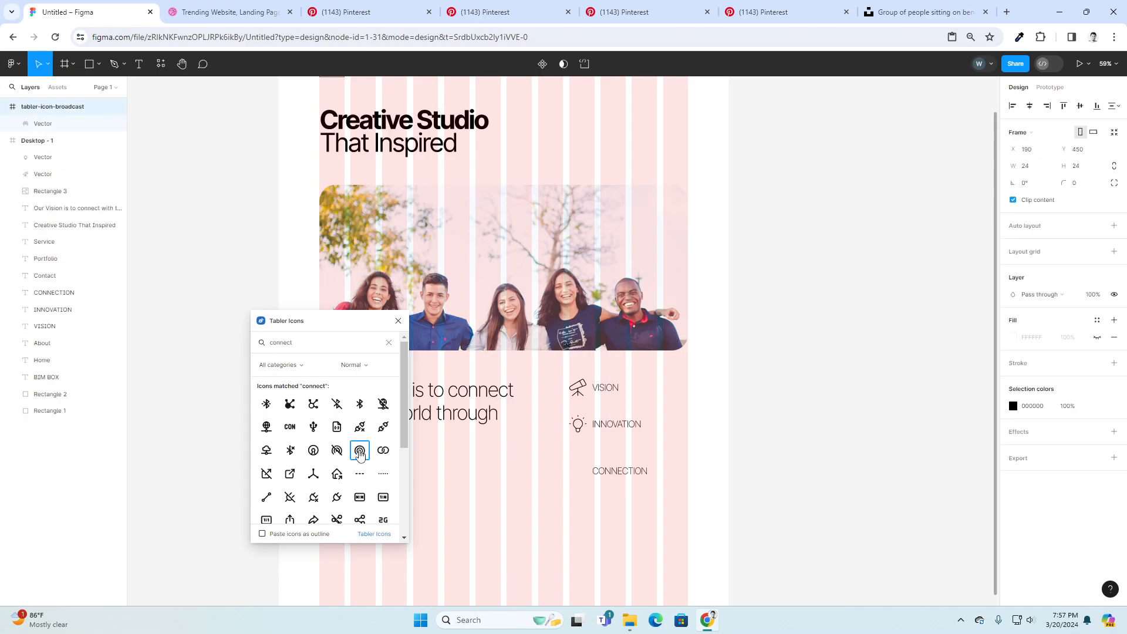
drag(572, 350, 492, 478)
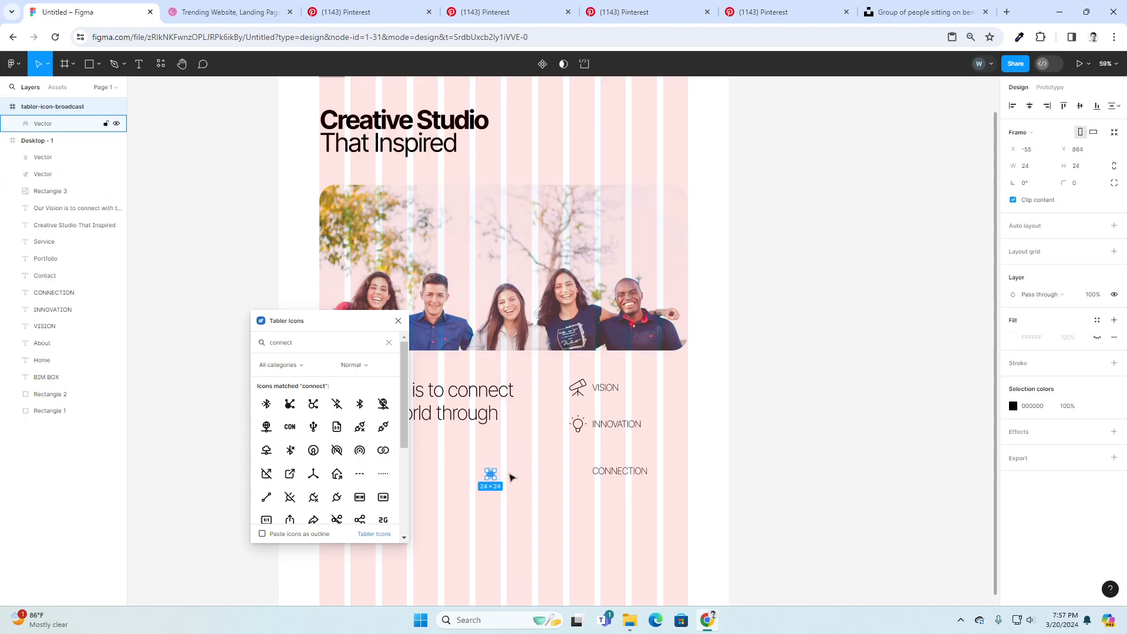
- Resize the broadcast icon's vector proportionally to a height of 52.5 and move it closer to the CONNECTION label
double_click(490, 476)
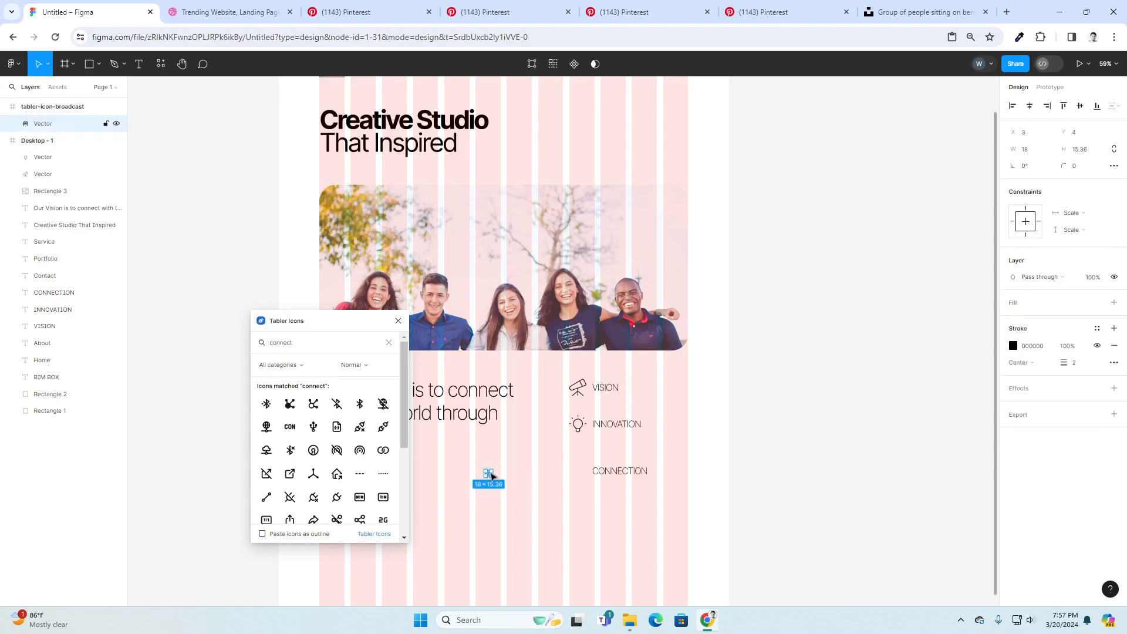
click(1093, 155)
text(52.5)
key(Return)
drag(499, 480, 560, 490)
click(613, 515)
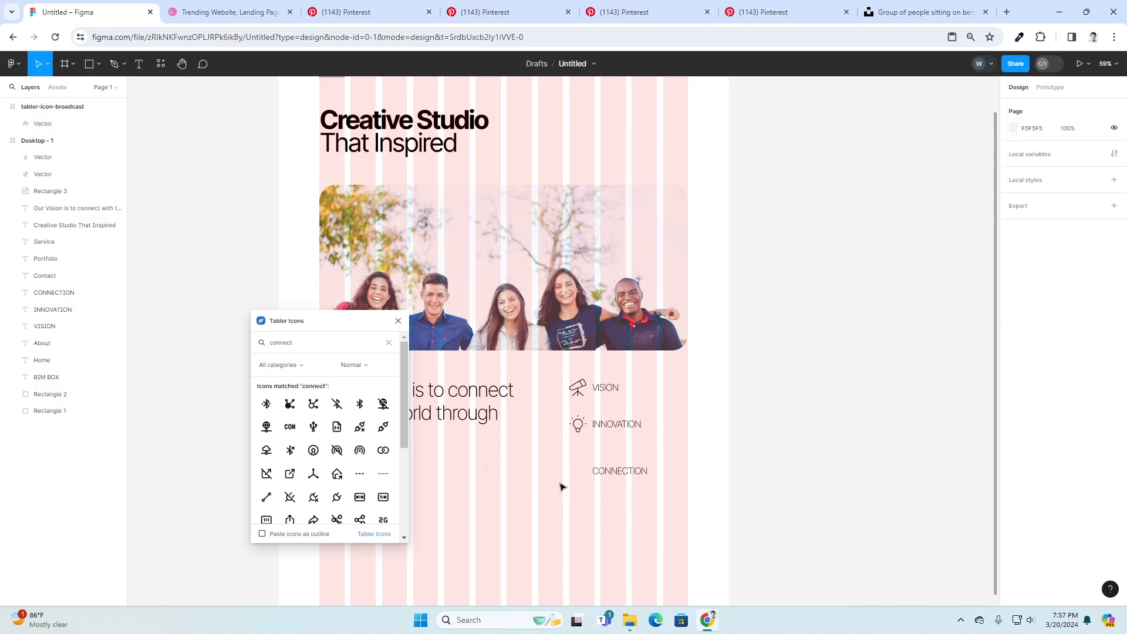
click(560, 490)
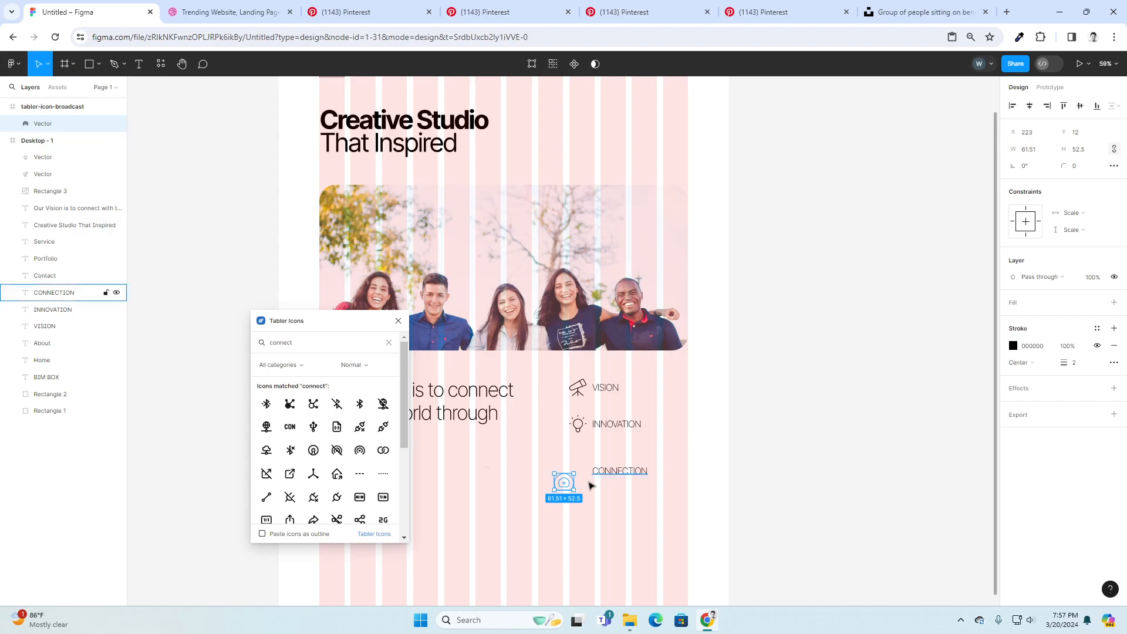
- Send the broadcast icon's vector to the back of the layer order
right_click(562, 483)
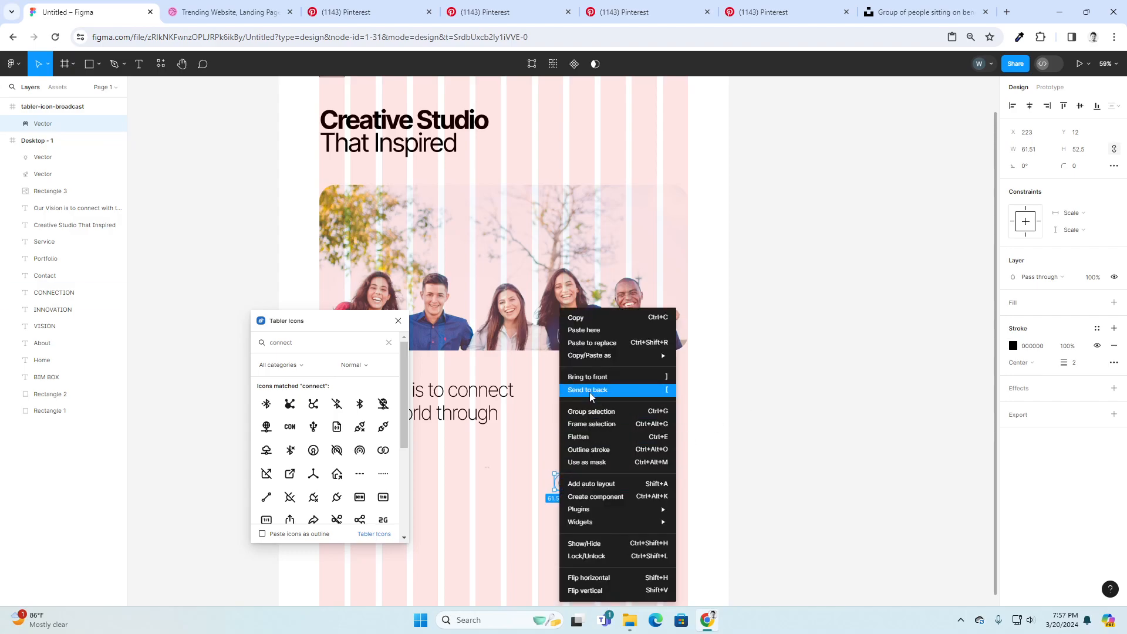
click(590, 390)
click(568, 485)
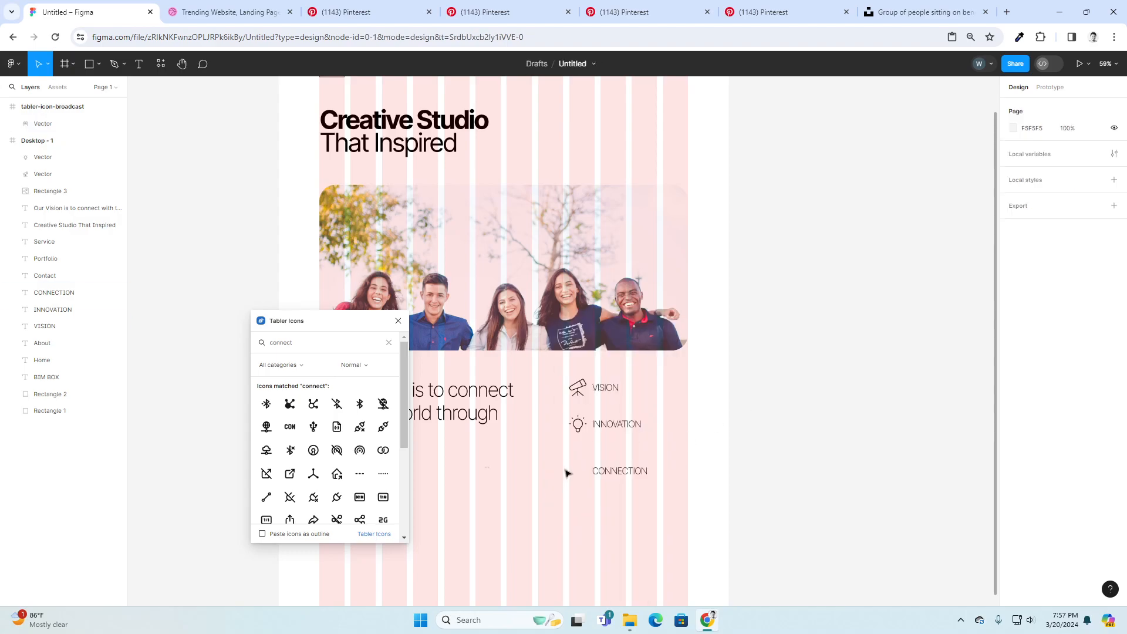
- Undo the last changes to the broadcast vector, and enlarge its clipping frame to about 108 × 77
key(ctrl+z)
key(ctrl+z)
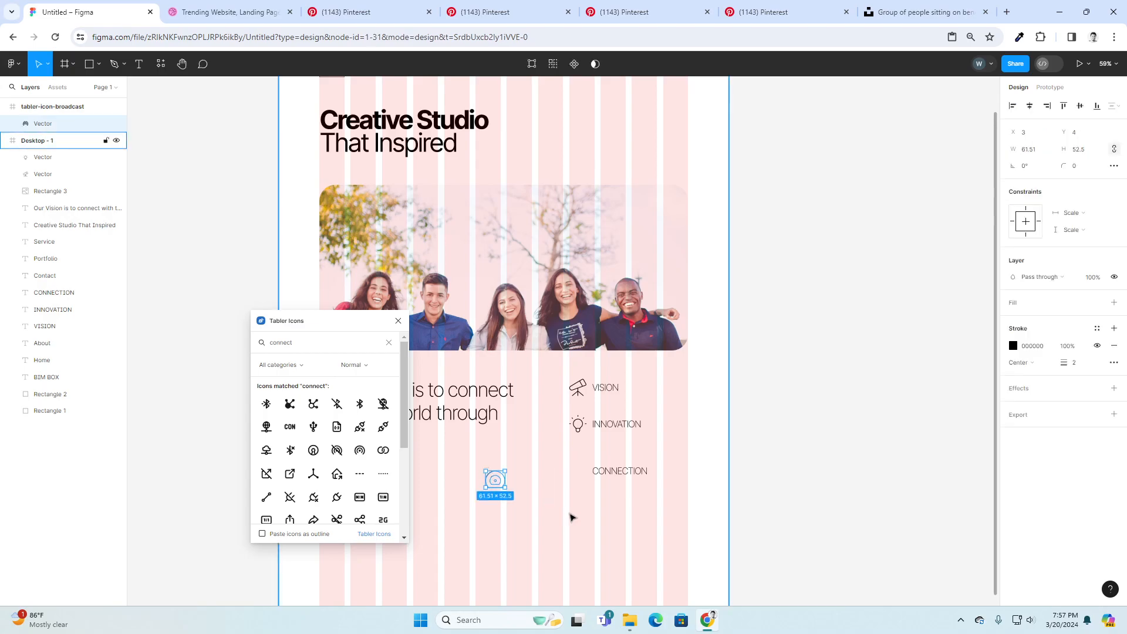
click(524, 482)
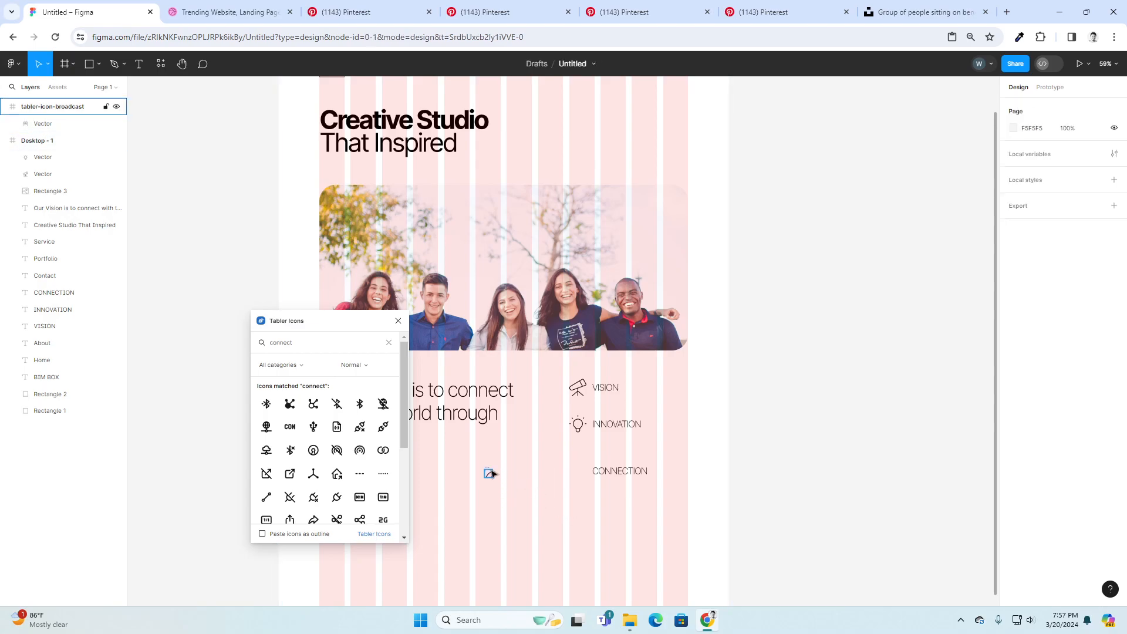
click(491, 473)
drag(492, 477, 517, 493)
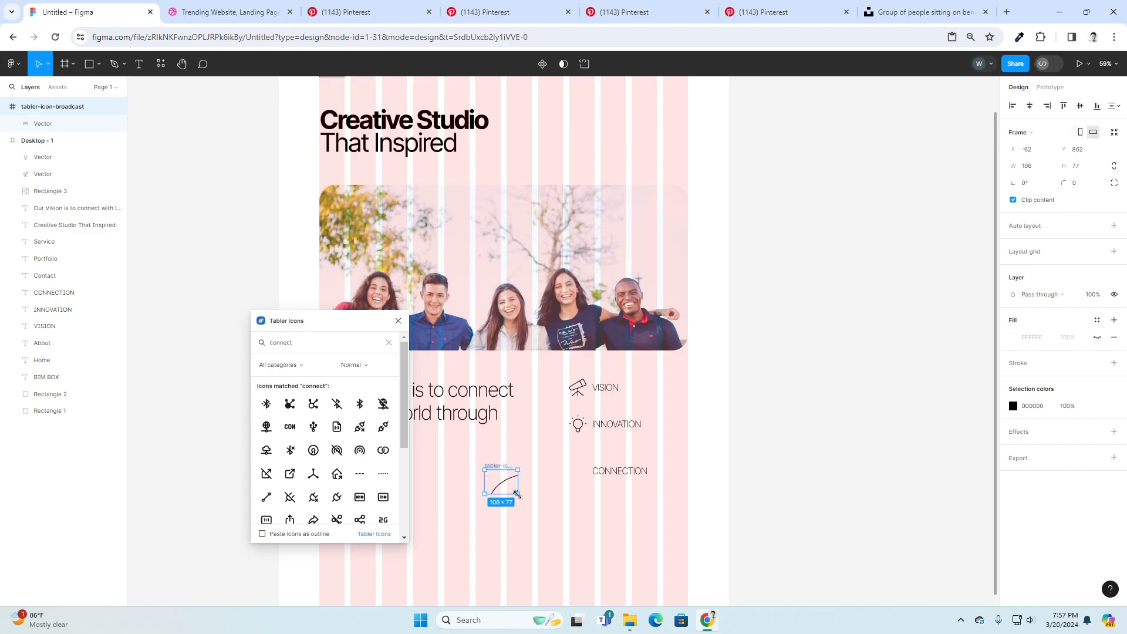
- Move the broadcast vector out of its frame to beside the CONNECTION label, and delete the leftover empty frame
click(495, 480)
drag(484, 471, 575, 471)
key(ctrl+z)
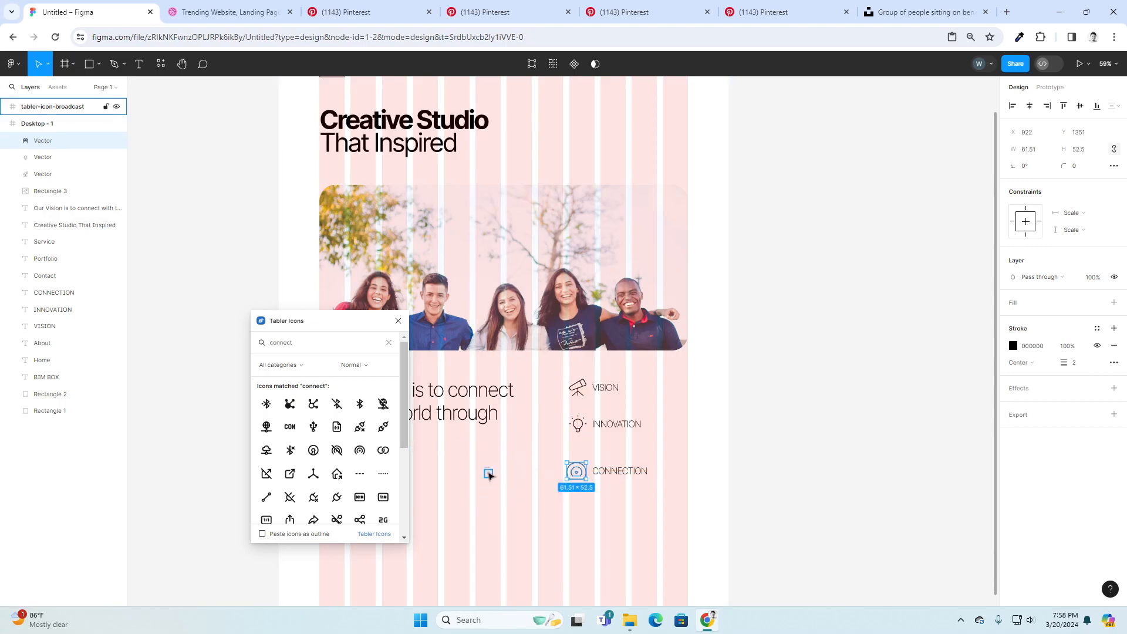
click(490, 473)
key(Delete)
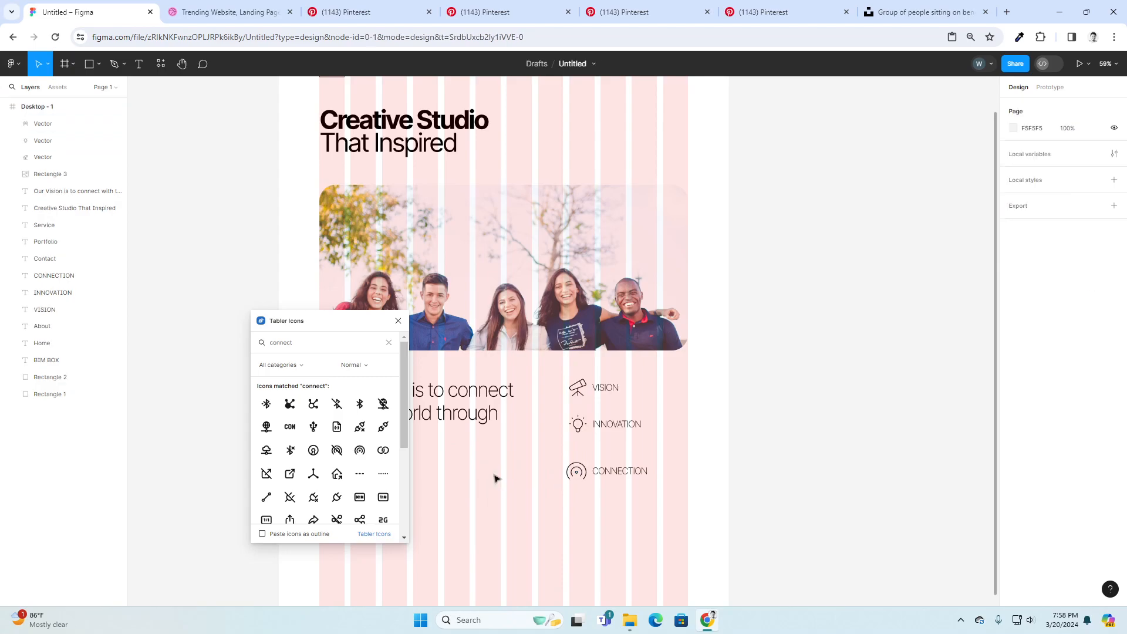
- Scale the broadcast icon proportionally to a height of 44.81 and align it with the icons above
click(570, 476)
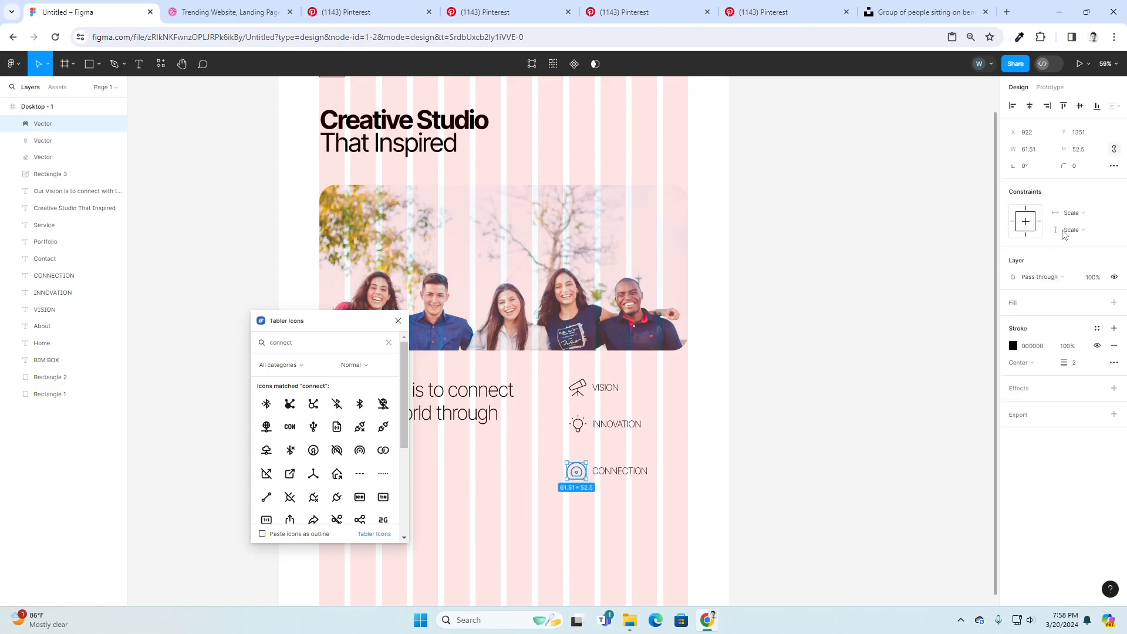
click(1032, 151)
key(Return)
drag(574, 470, 580, 474)
- Move the bulb icon and INNOVATION label down together so the three icon rows are evenly spaced
click(787, 477)
drag(693, 462, 596, 478)
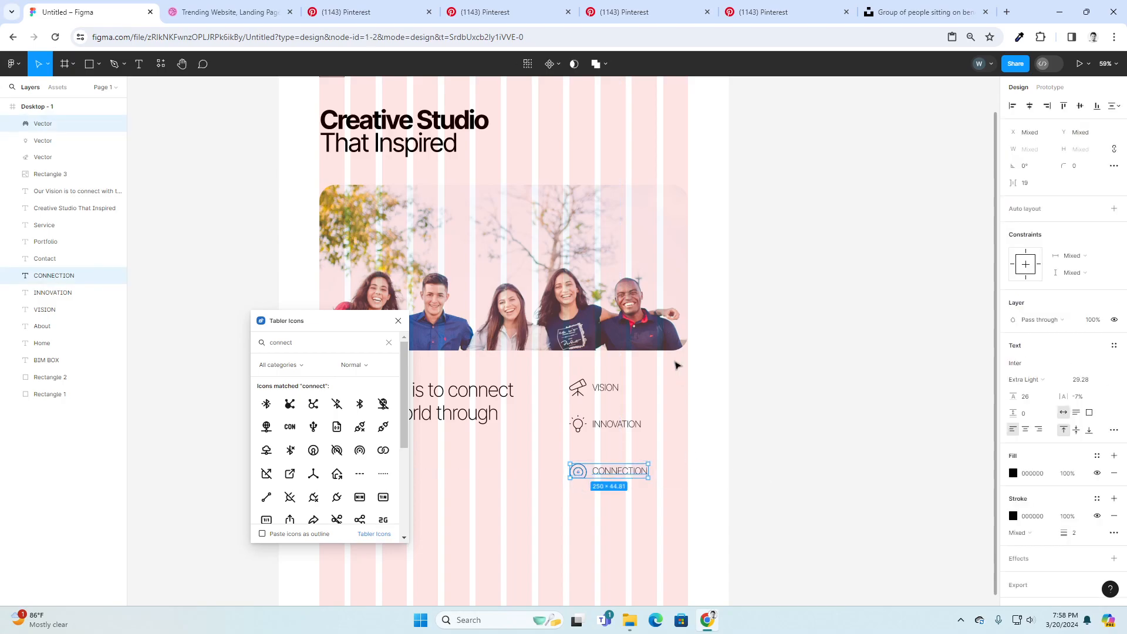
drag(677, 417, 626, 436)
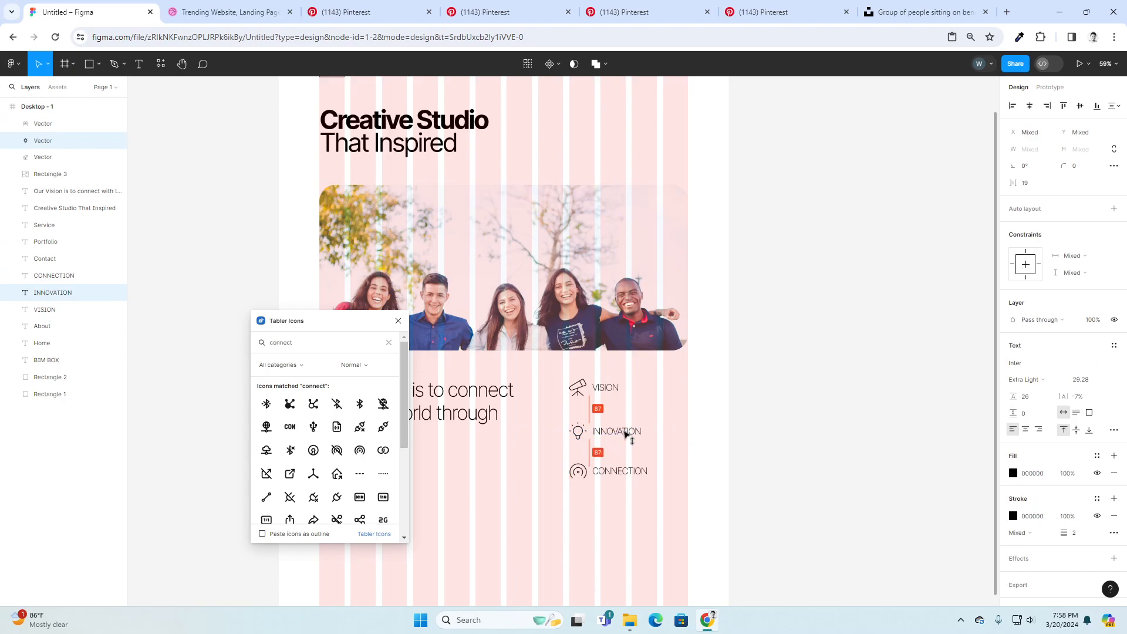
click(738, 429)
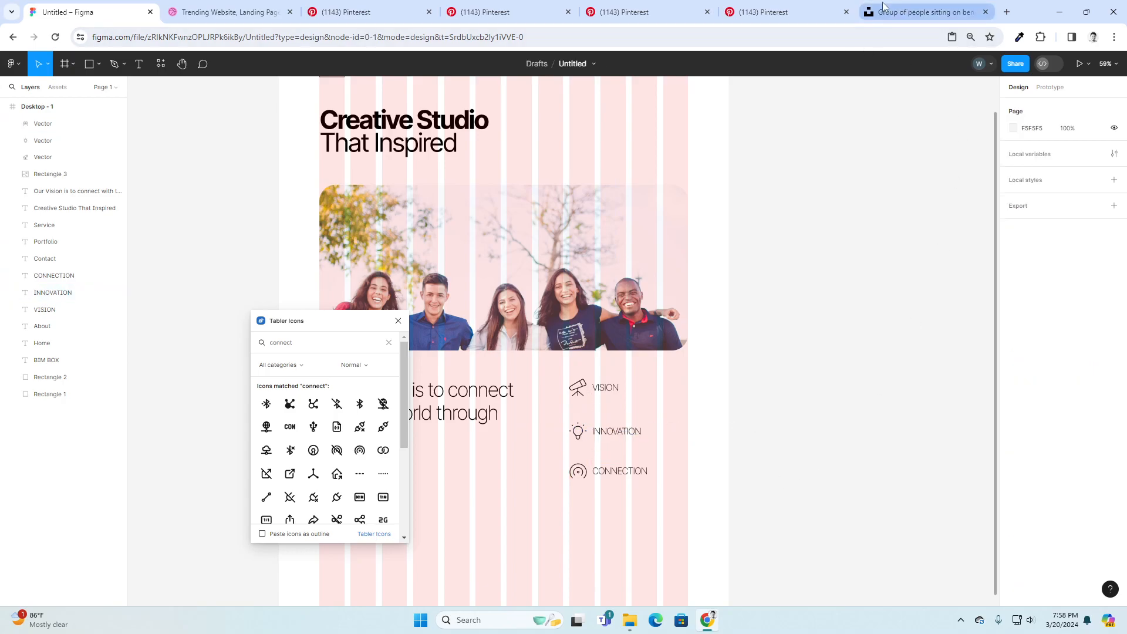
- Switch to the Bent portfolio pin on Pinterest and copy its description from "Bent, a minimal" through "your personal portfolio,"
click(733, 4)
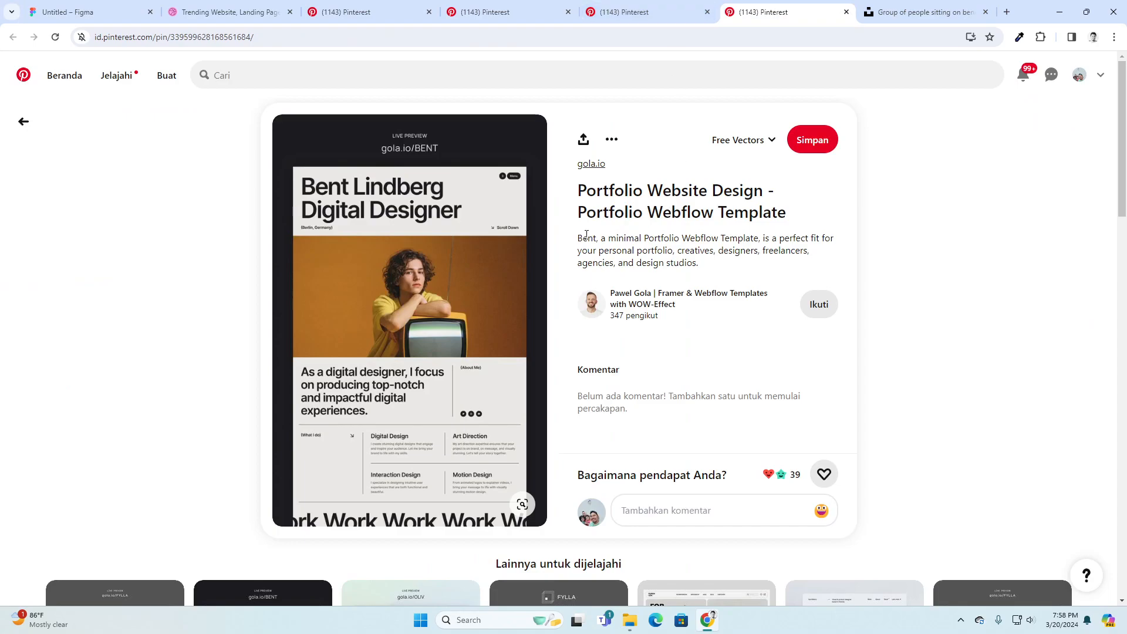
drag(579, 238, 679, 249)
key(ctrl+c)
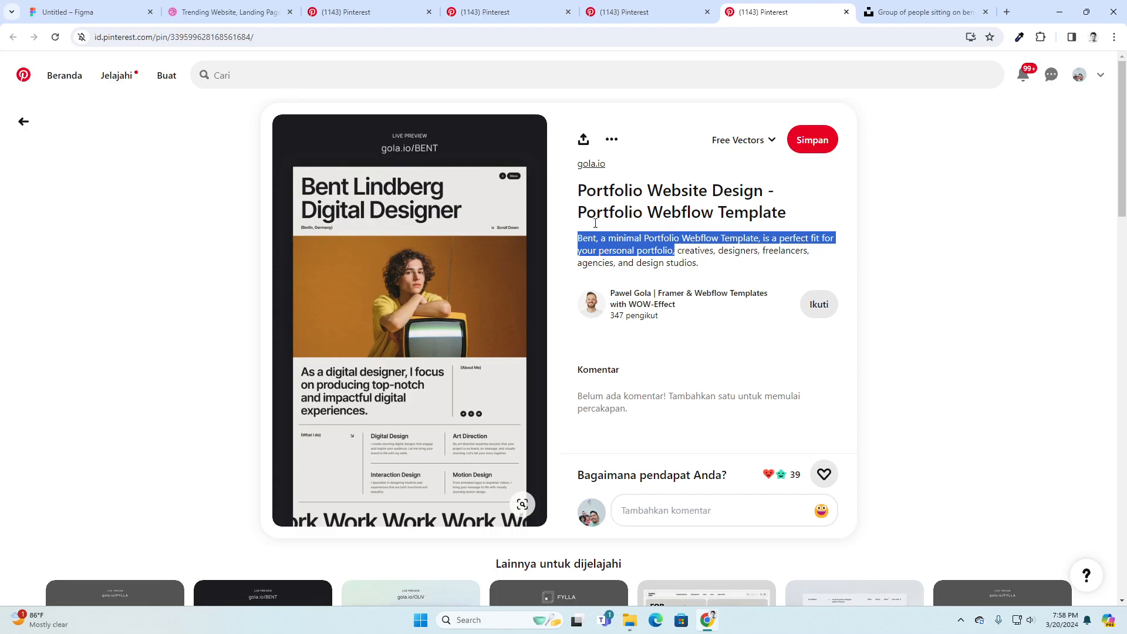
- Check the other open Pinterest and Dribbble references and return to the Figma design
click(488, 7)
click(587, 10)
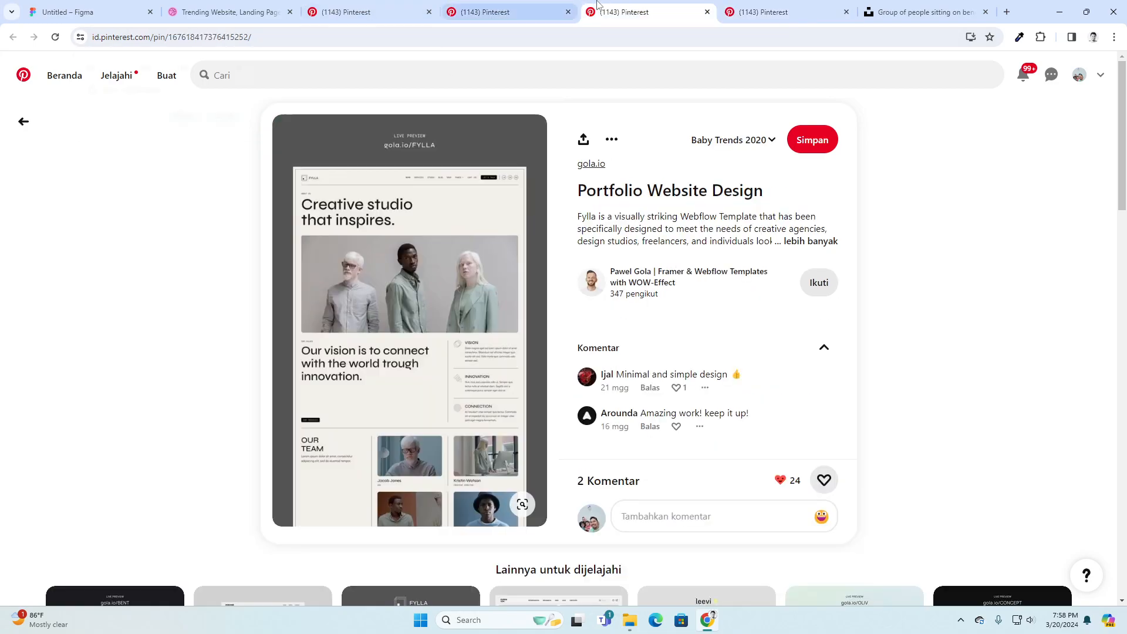
click(265, 6)
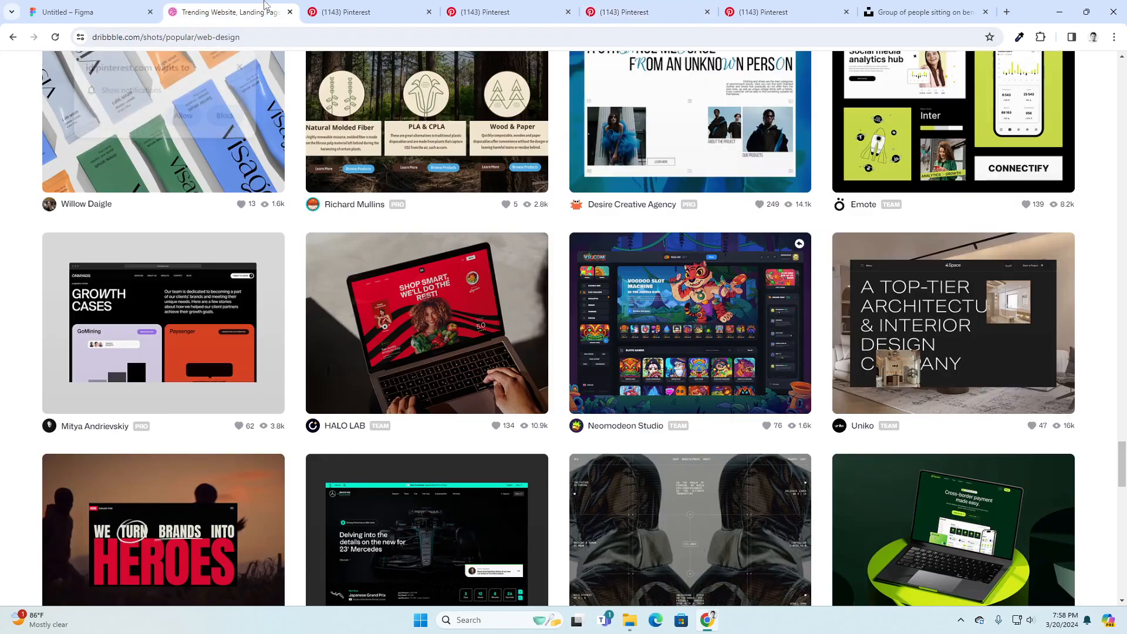
click(340, 5)
click(142, 5)
key(Escape)
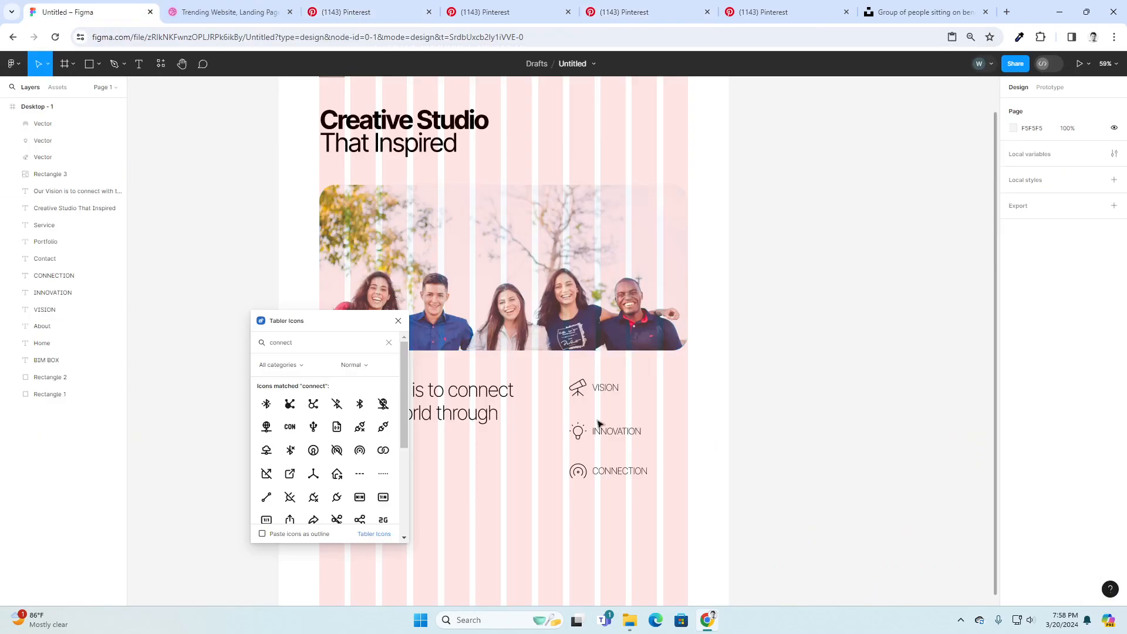
- Add a text box about 367 × 63 below the VISION label and paste the copied description into it
click(139, 64)
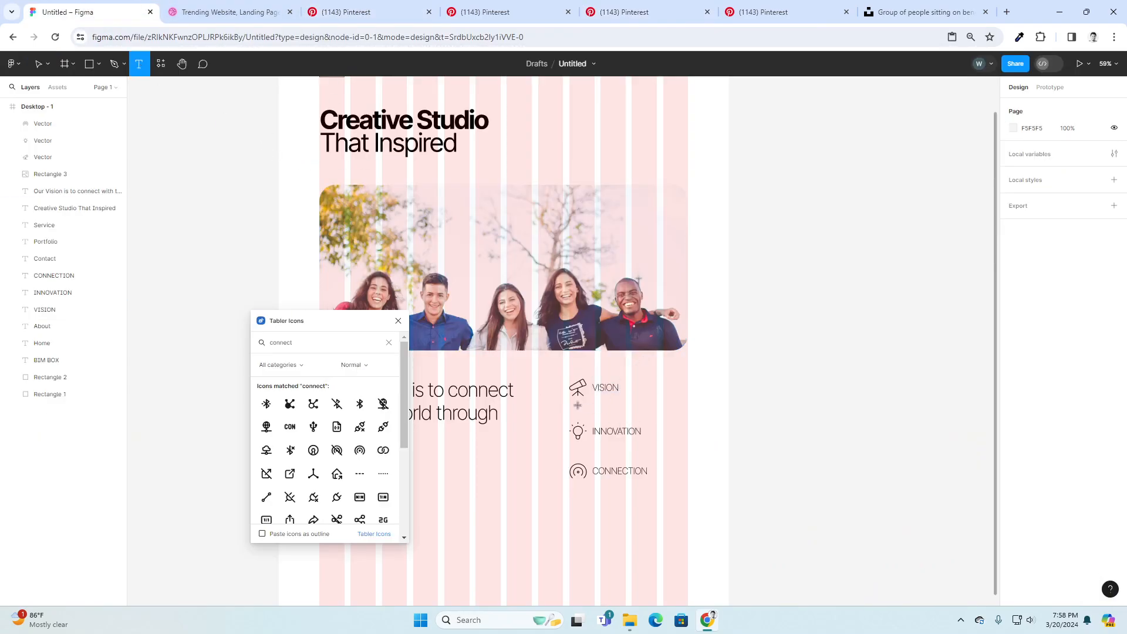
drag(573, 401, 688, 419)
key(ctrl+v)
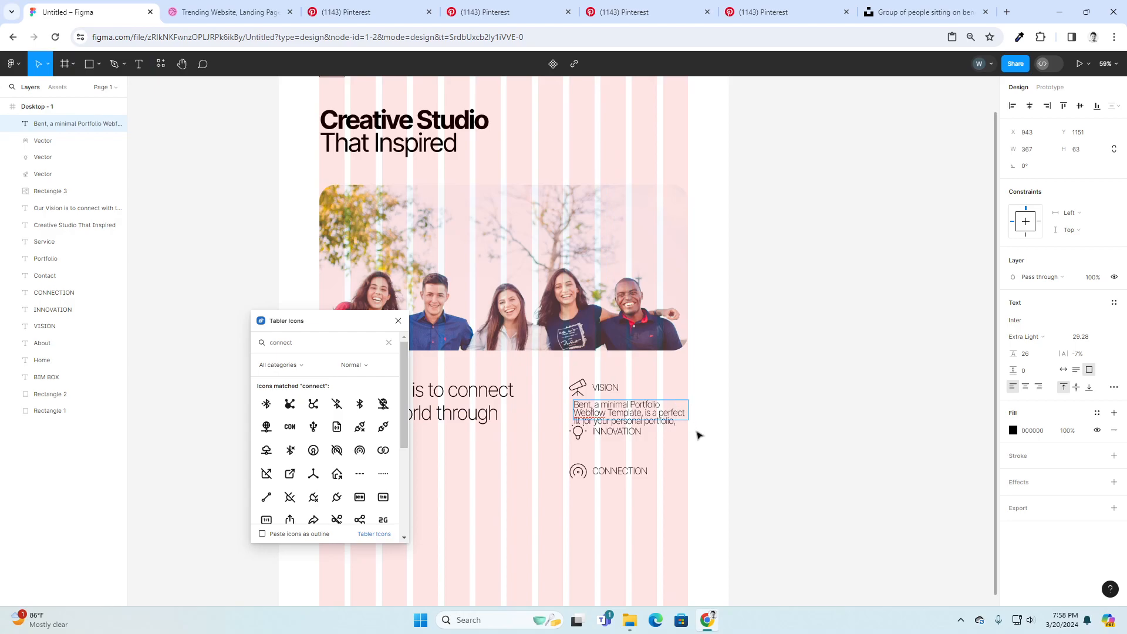
- Format the pasted description as Regular weight, font size 16, with 0% letter spacing
key(ctrl+a)
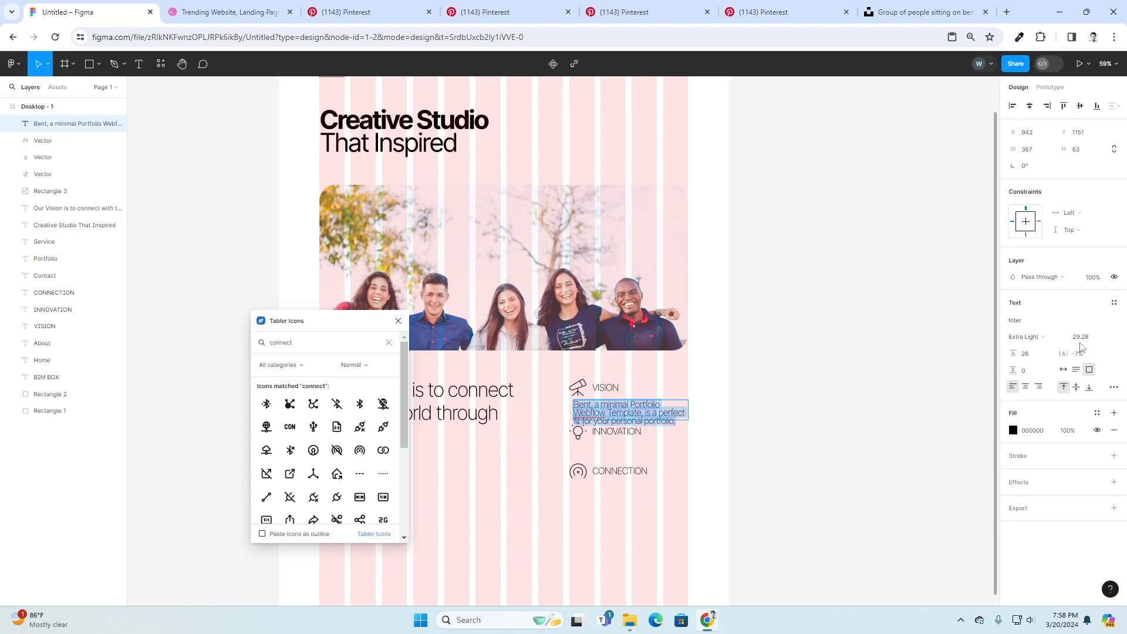
click(1102, 337)
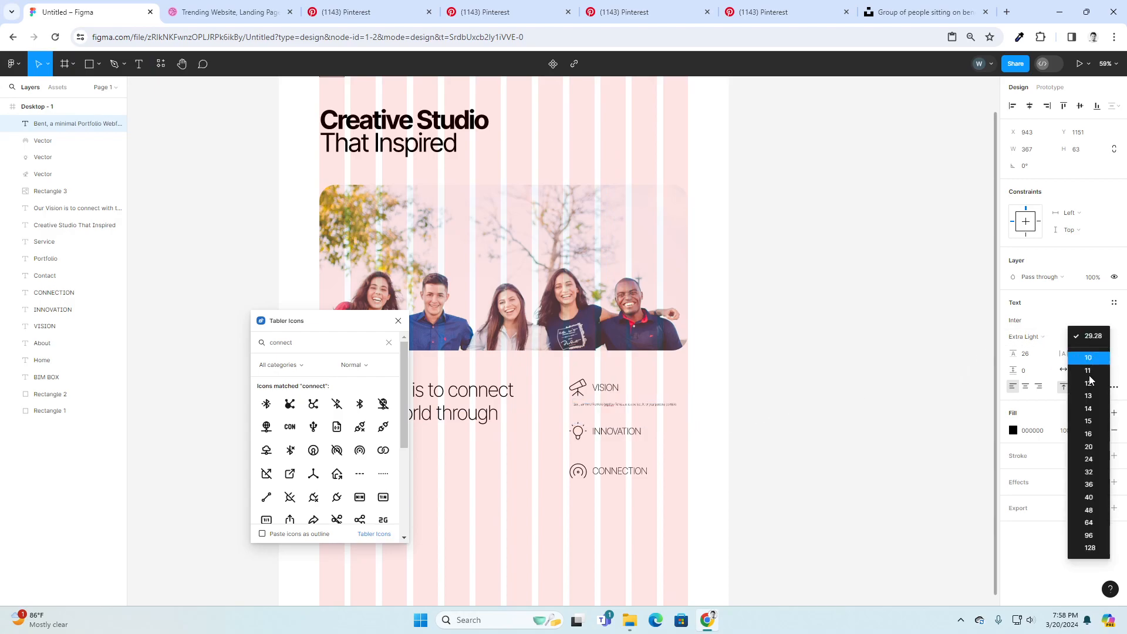
click(1090, 434)
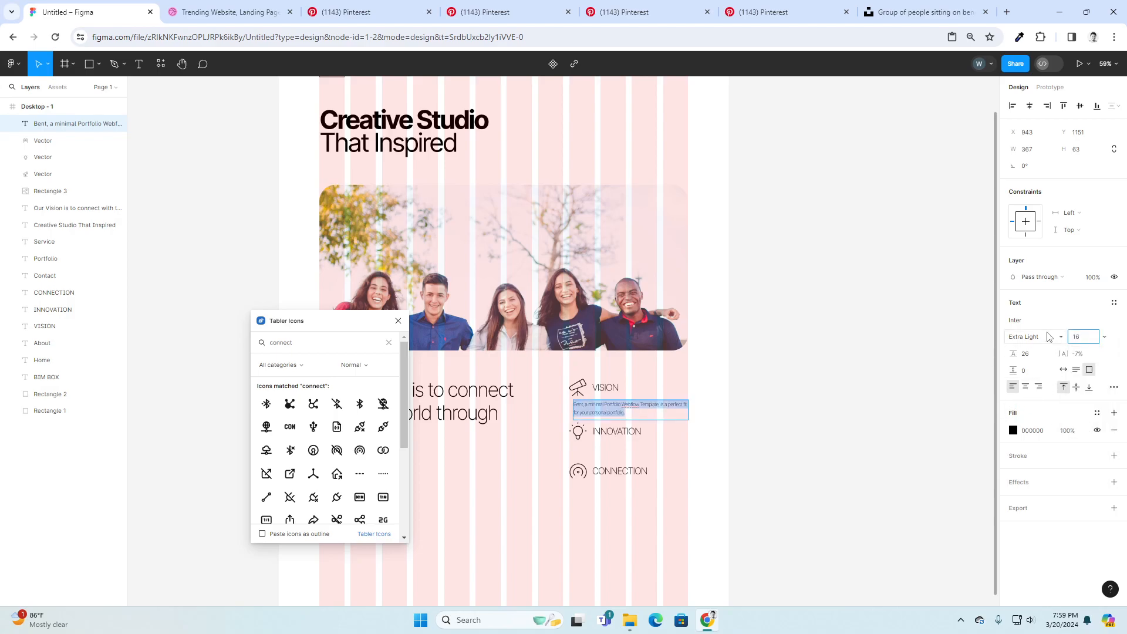
click(1028, 337)
click(1033, 361)
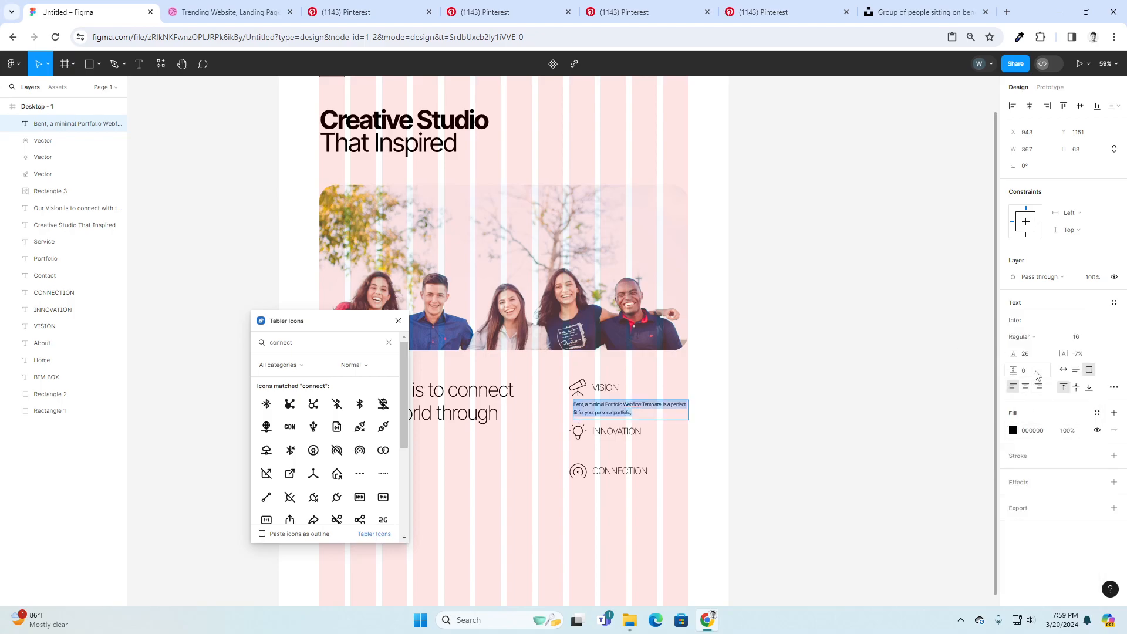
click(1085, 359)
key(Return)
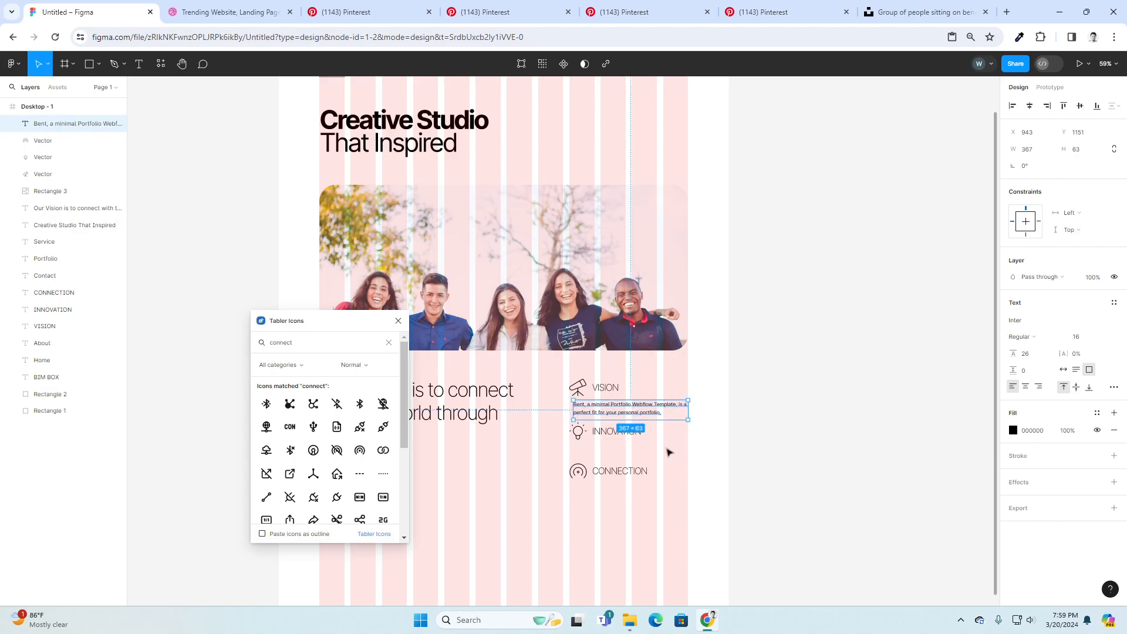
- Move the INNOVATION and CONNECTION rows down, and align the VISION description with the icons' outer edge at about 378 wide
click(718, 454)
drag(551, 436, 662, 489)
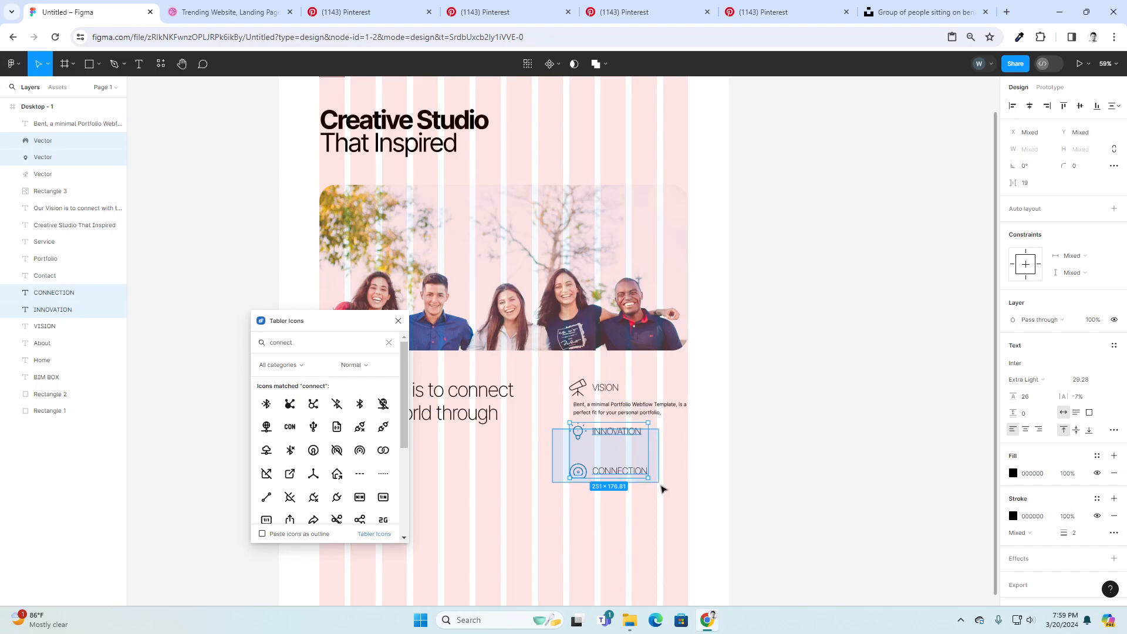
drag(634, 434, 632, 458)
click(692, 446)
drag(636, 412, 571, 415)
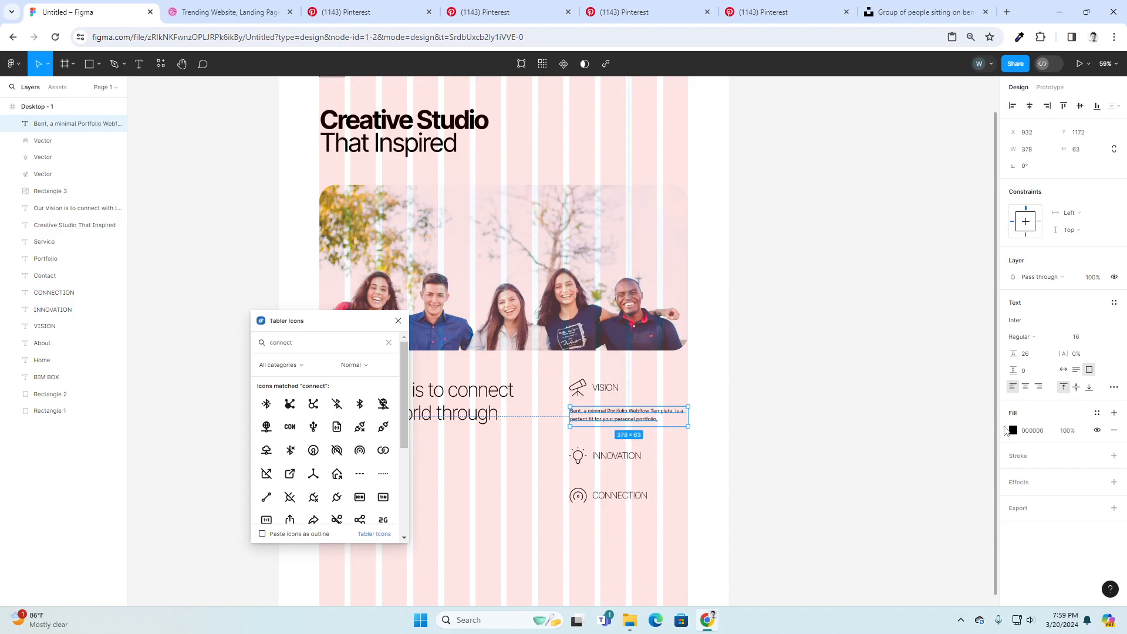
- Set the VISION description's fill color to grey 7A7A7A
click(1012, 431)
drag(874, 463, 870, 402)
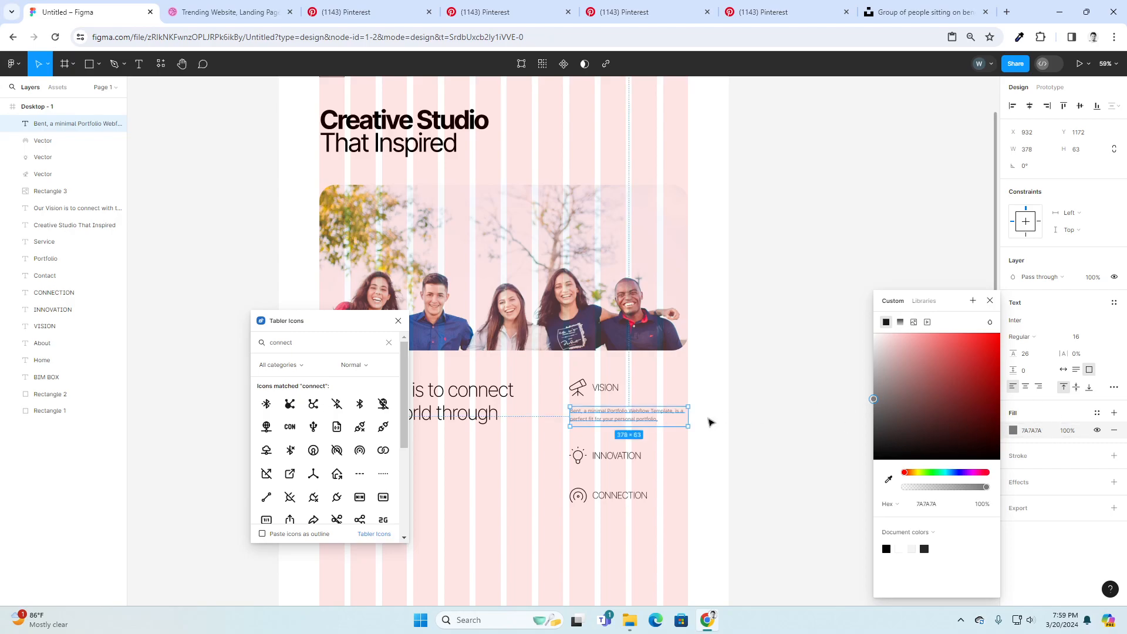
click(733, 454)
- Move the INNOVATION row up slightly and place a copy of the grey description below it
drag(689, 452, 602, 455)
click(650, 415)
drag(649, 415, 644, 470)
key(Escape)
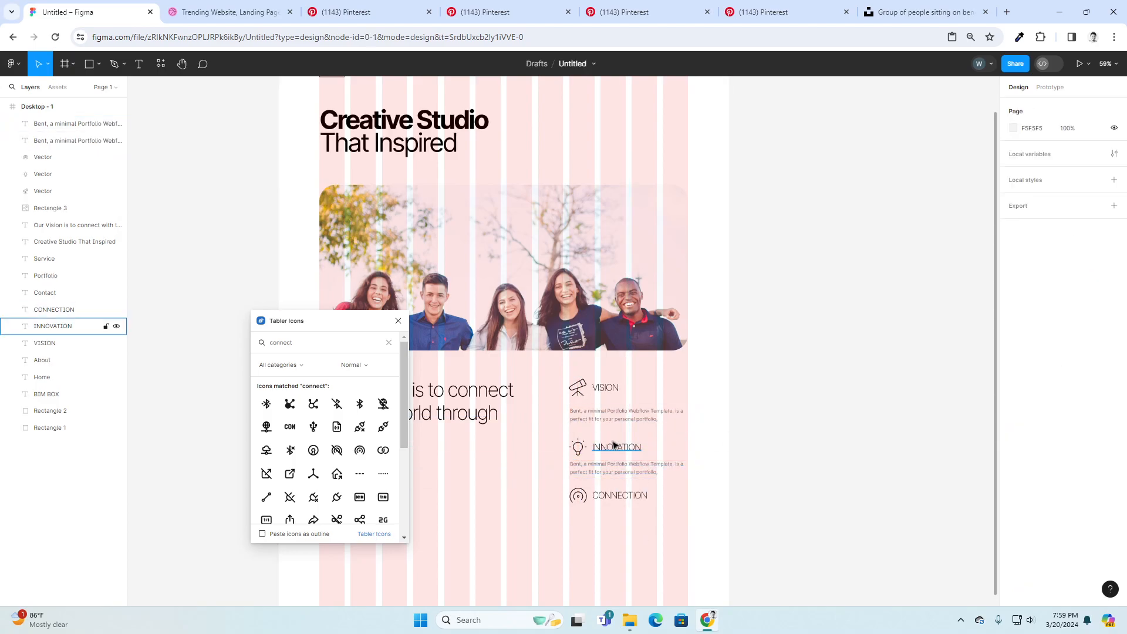
- Shift the CONNECTION row down and place another copy of the grey description below it at Y 1536
drag(700, 498, 645, 536)
click(740, 480)
click(637, 474)
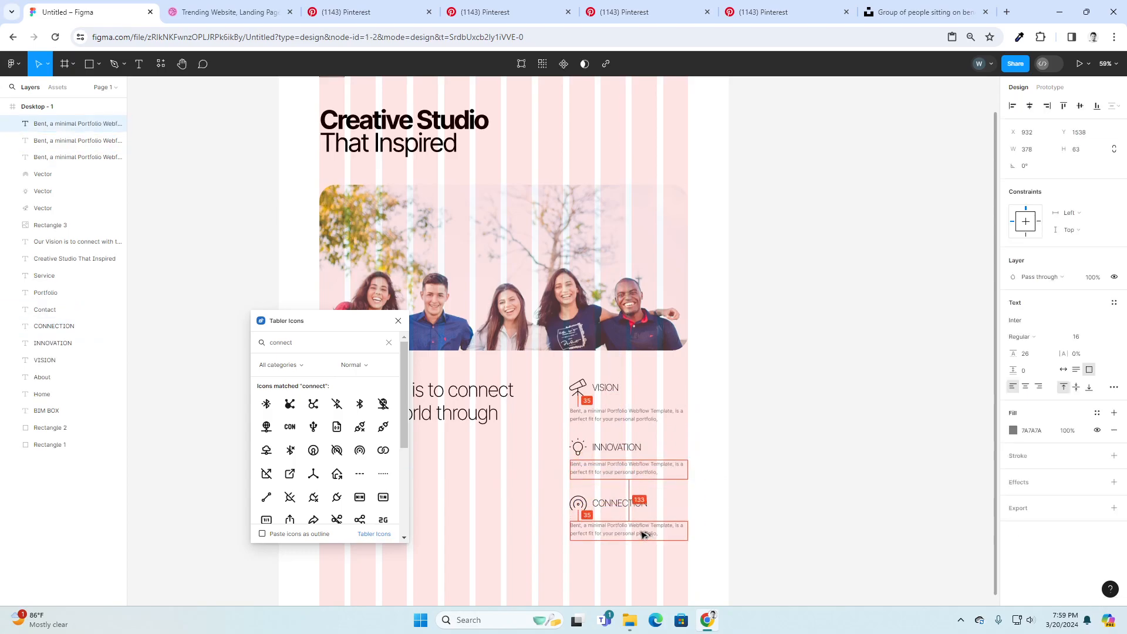
click(775, 503)
scroll(776, 503, down, 3)
drag(777, 502, 782, 480)
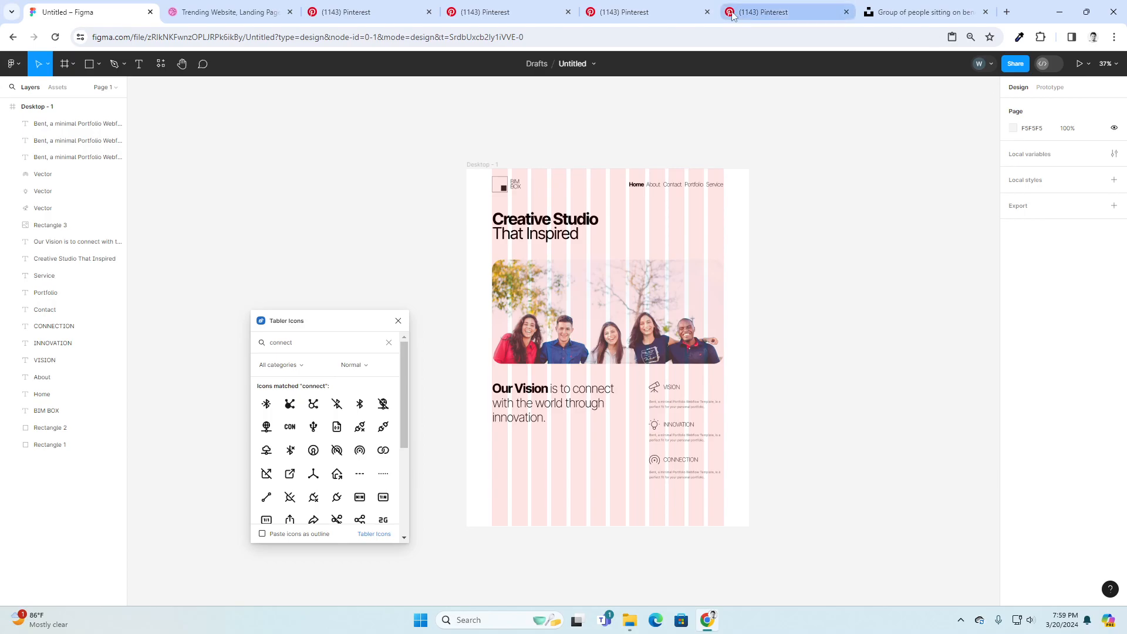
- Check the Fylla reference on Pinterest and draw a vertical divider line between the Our Vision text and the icon column in Figma
click(788, 15)
click(652, 8)
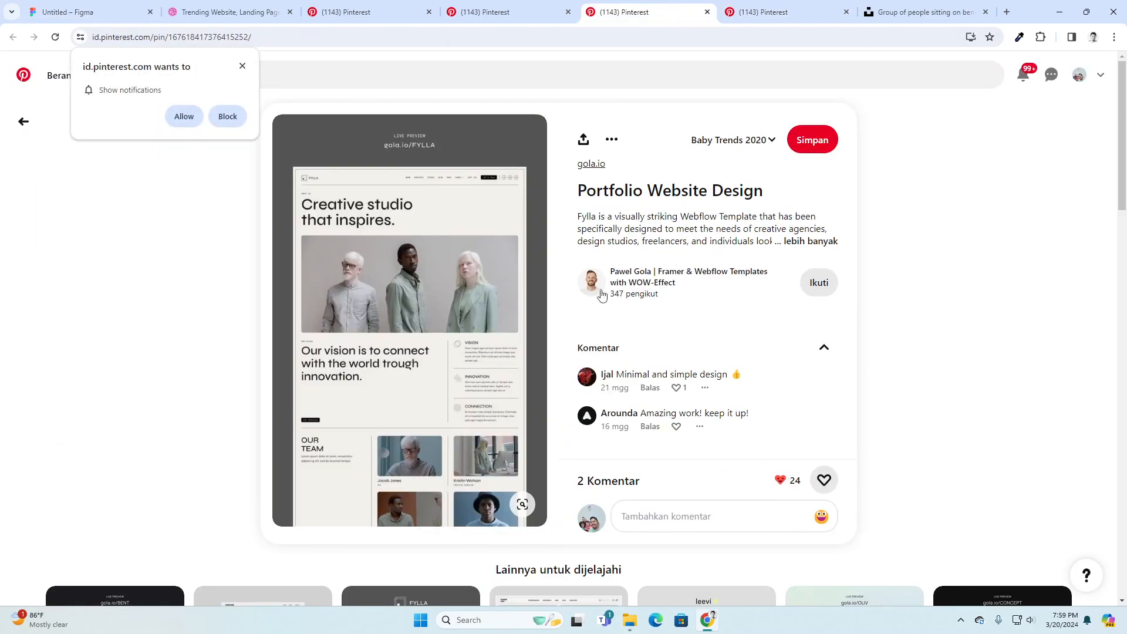
click(94, 6)
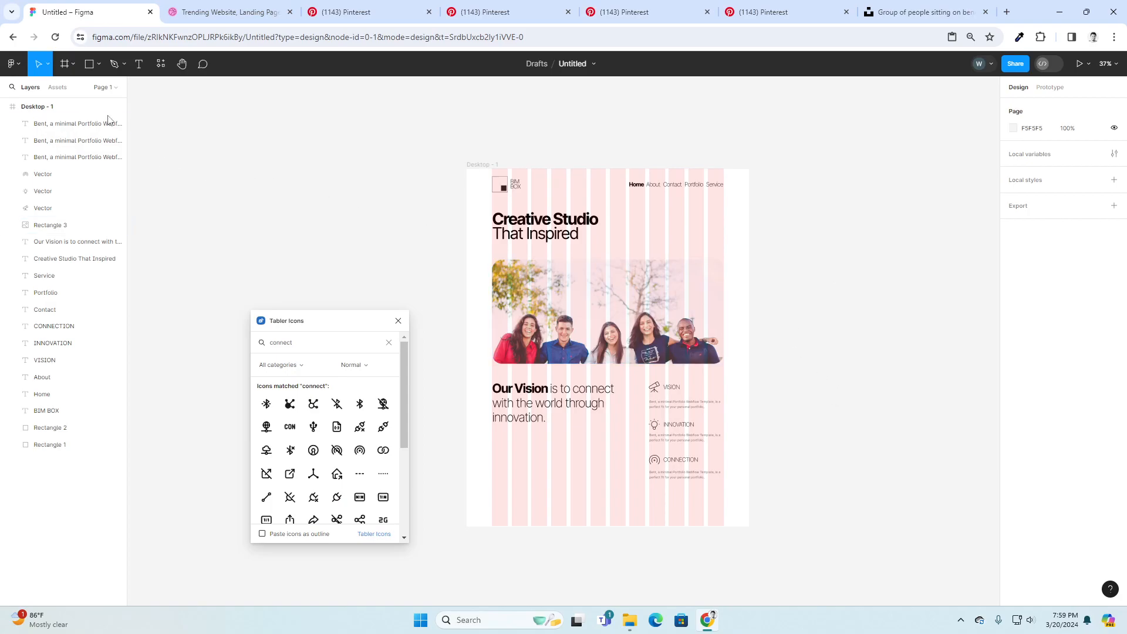
click(100, 62)
click(85, 104)
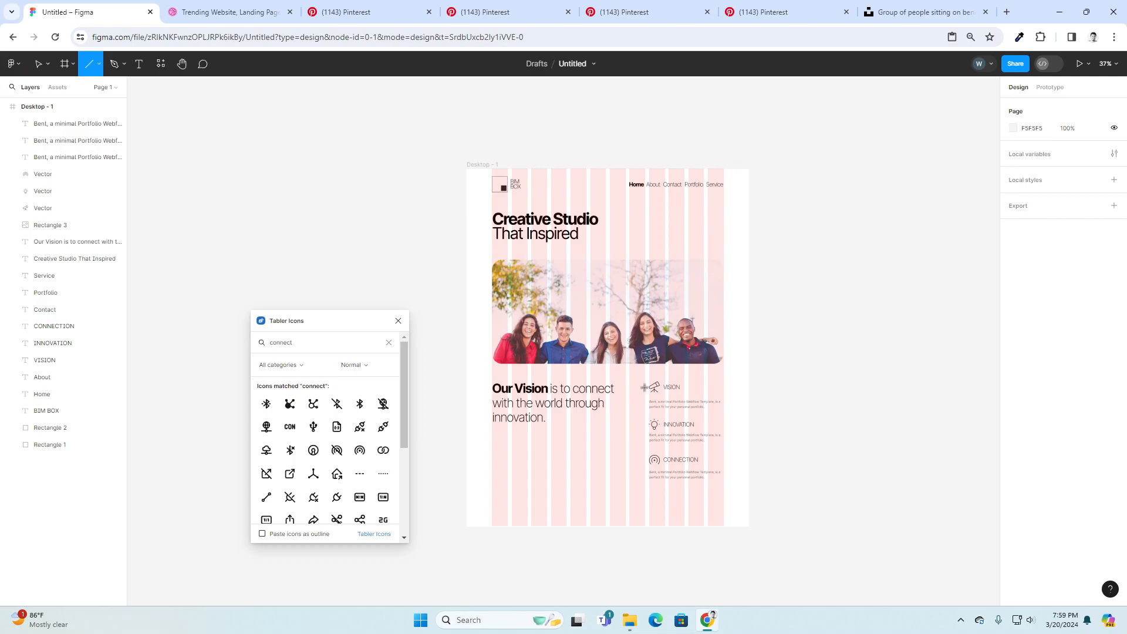
drag(629, 386, 629, 490)
click(796, 468)
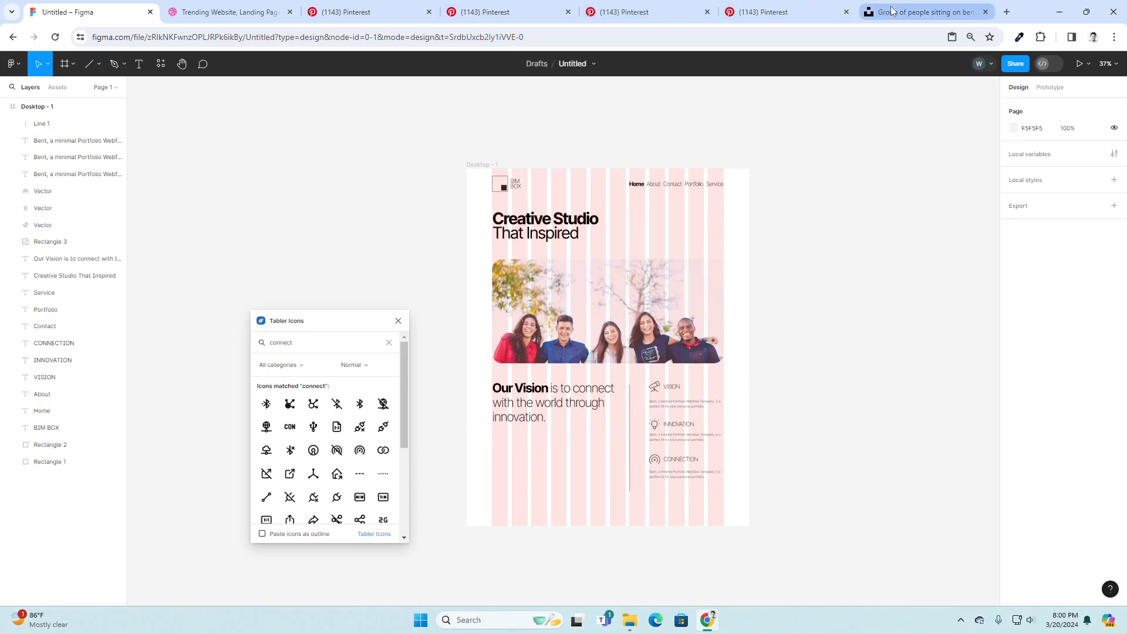
- Examine the Fylla reference on Pinterest again and compare its vision section with the Figma layout
click(763, 12)
click(624, 12)
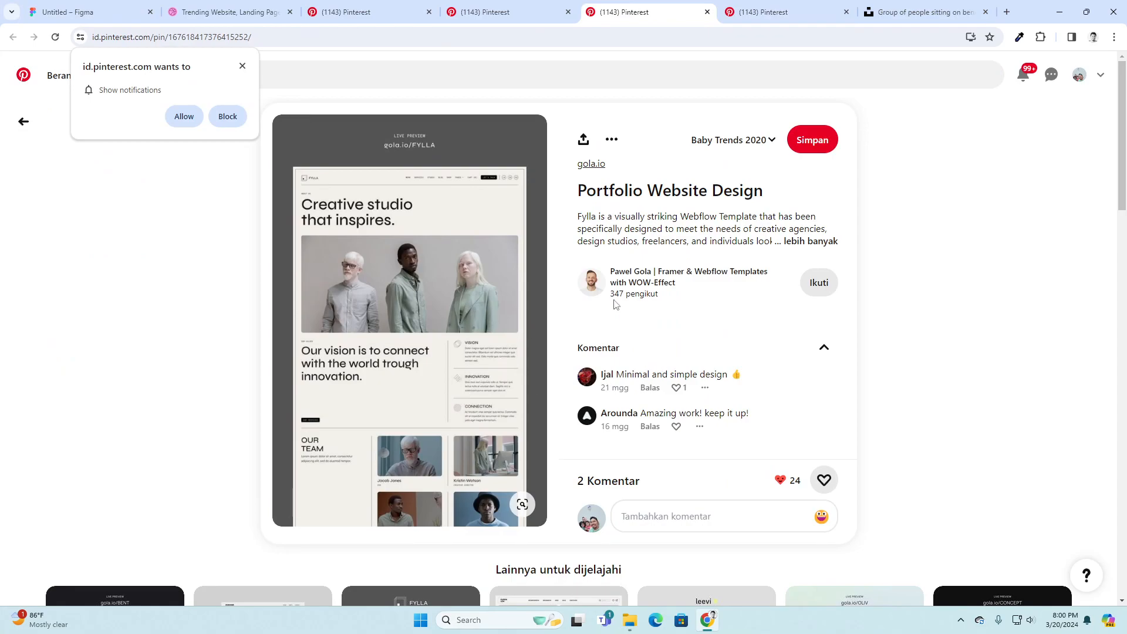
click(76, 12)
scroll(646, 430, left, 2)
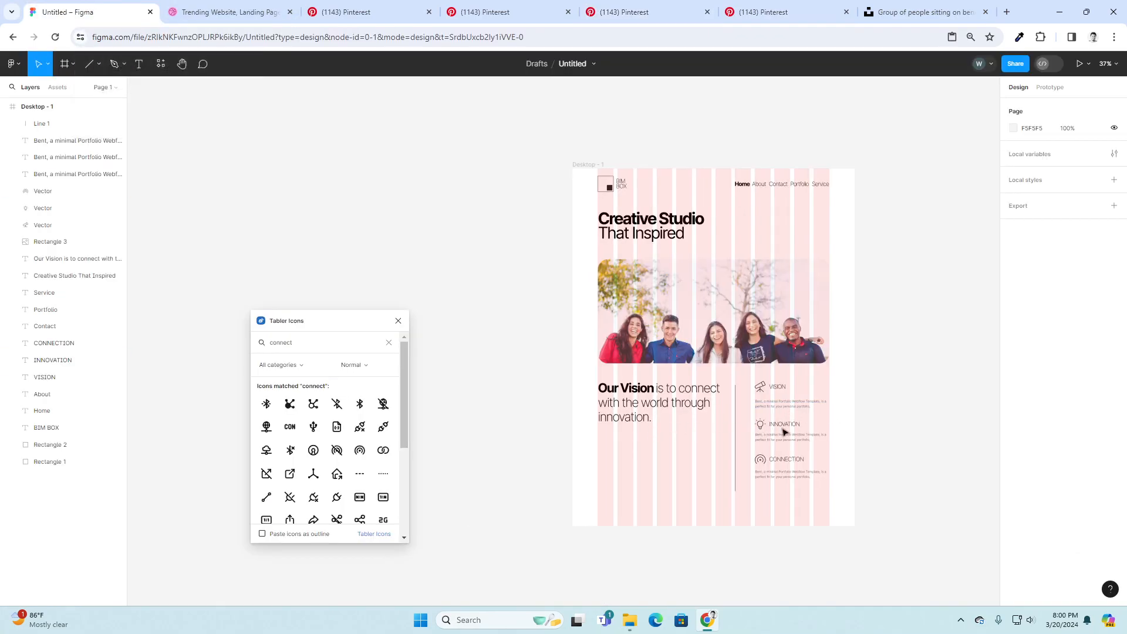
scroll(816, 432, left, 2)
scroll(892, 437, right, 3)
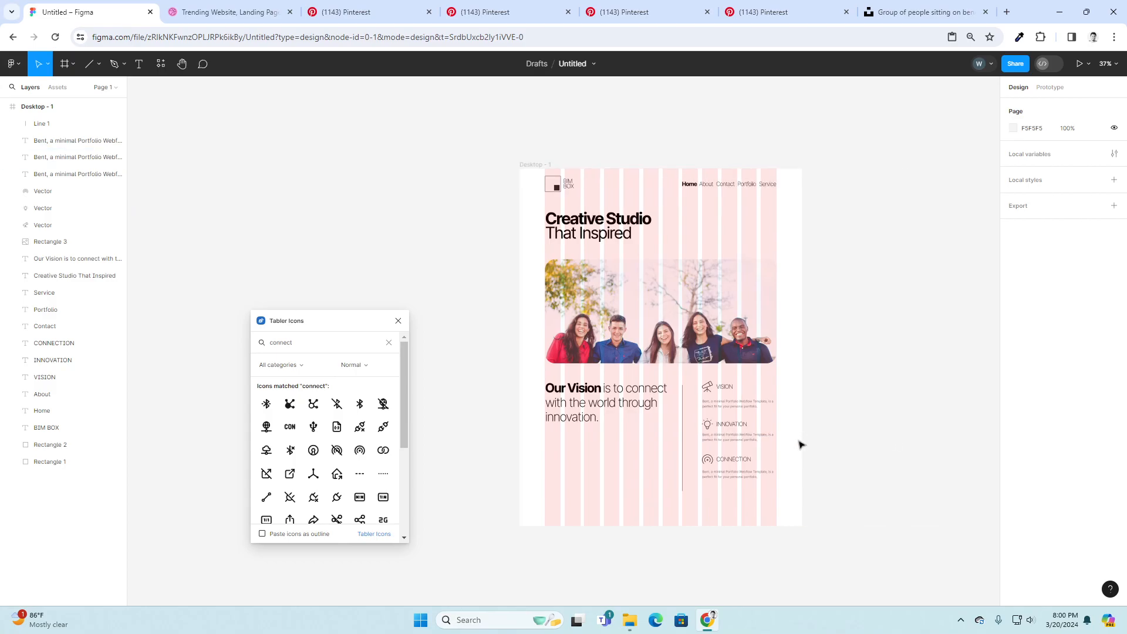
scroll(799, 441, up, 5)
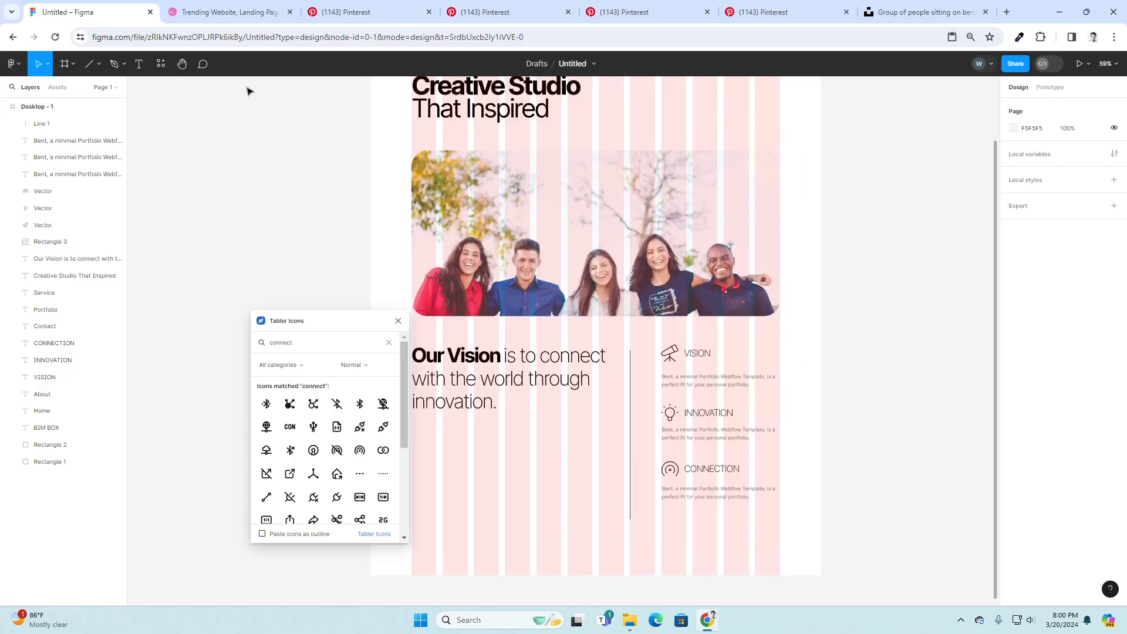
- Draw thin horizontal divider lines beneath the VISION, INNOVATION and CONNECTION descriptions in the icon column
click(89, 64)
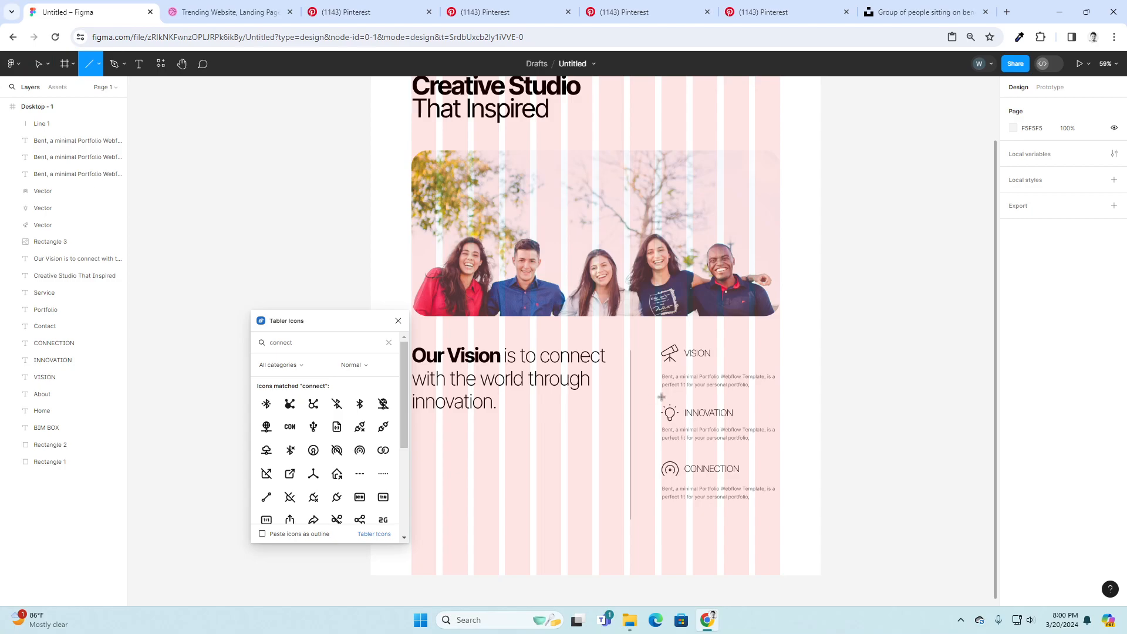
mouse_move(662, 394)
mouse_down()
mouse_move(781, 399)
mouse_move(755, 448)
mouse_move(757, 527)
mouse_up()
click(952, 499)
scroll(952, 498, down, 5)
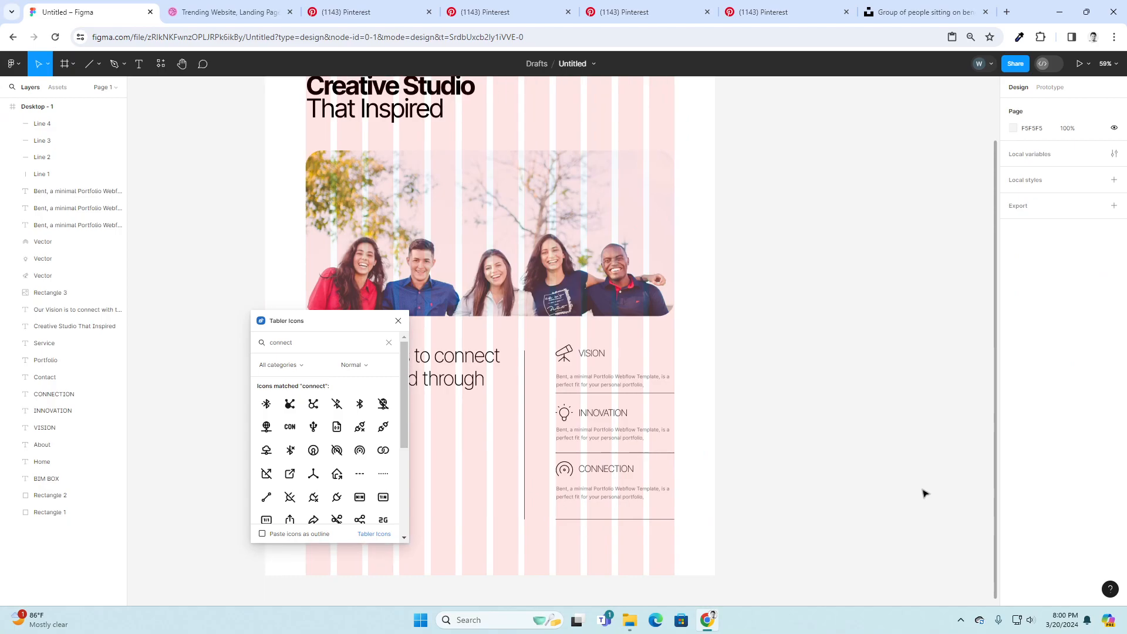
scroll(748, 475, down, 1)
scroll(732, 475, up, 1)
drag(732, 477, 810, 433)
drag(628, 382, 635, 383)
click(853, 367)
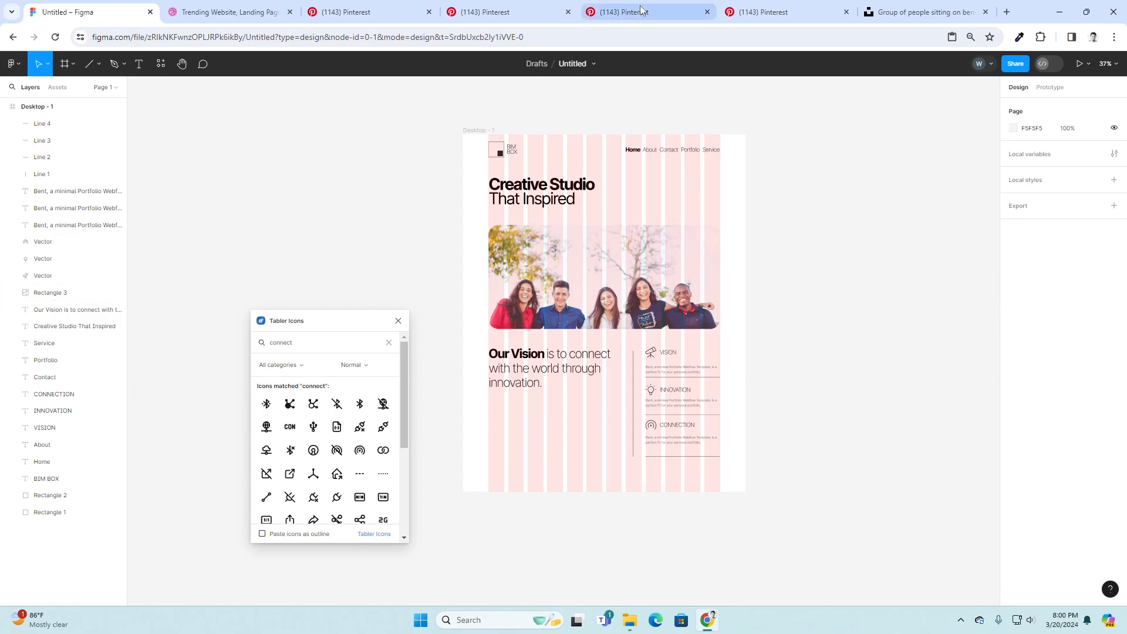
- Switch to the Fylla pin on Pinterest, expand its description and copy the full paragraph
click(675, 9)
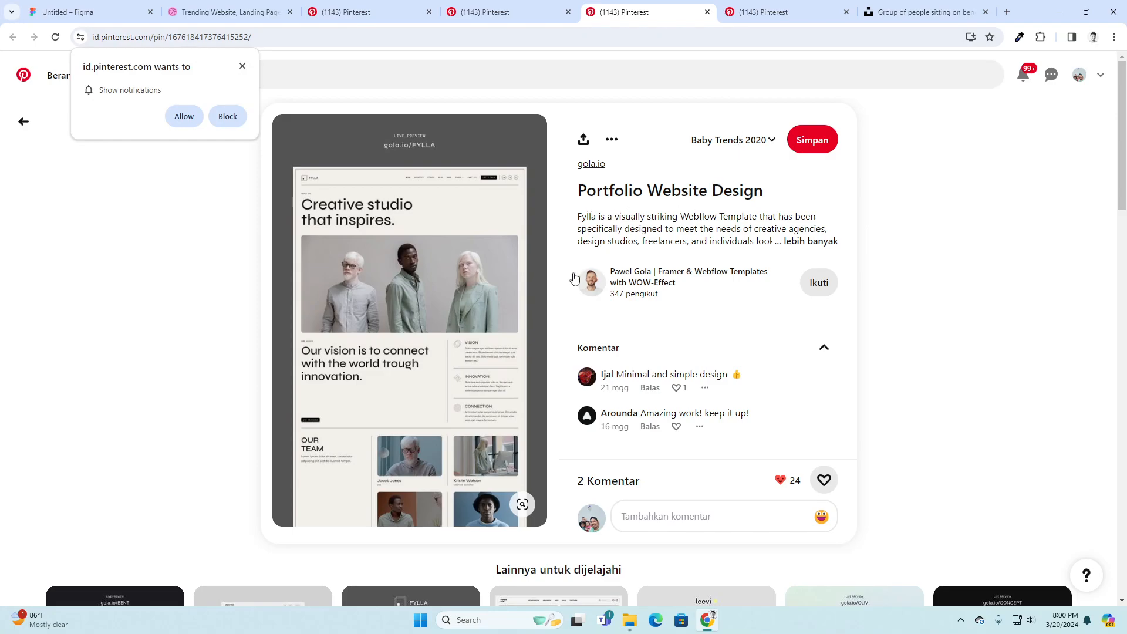
click(67, 8)
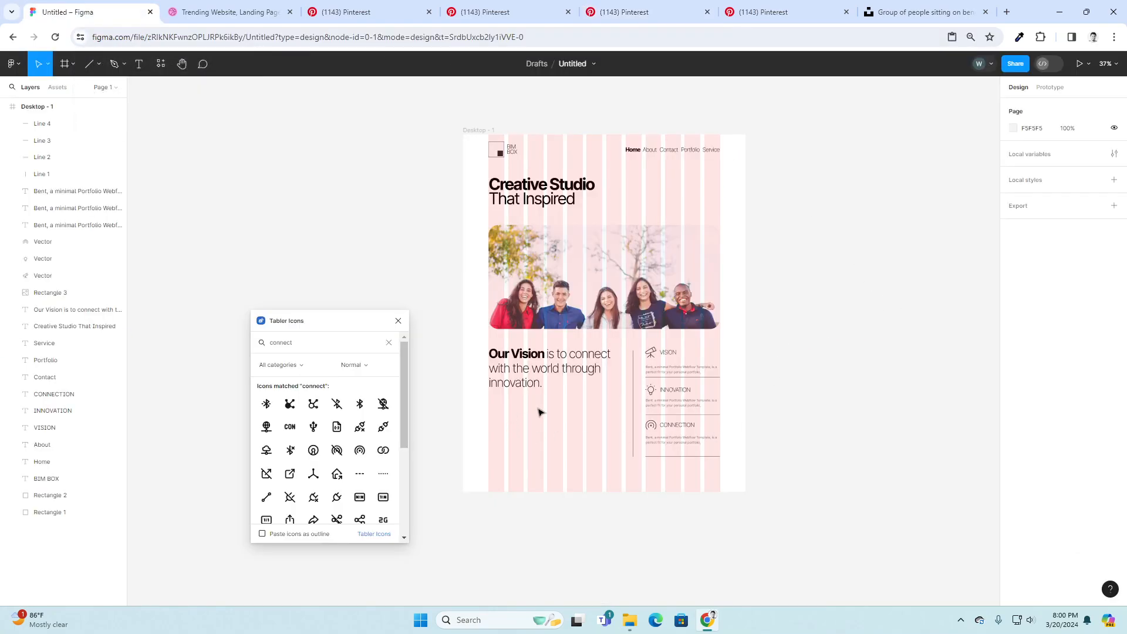
click(933, 12)
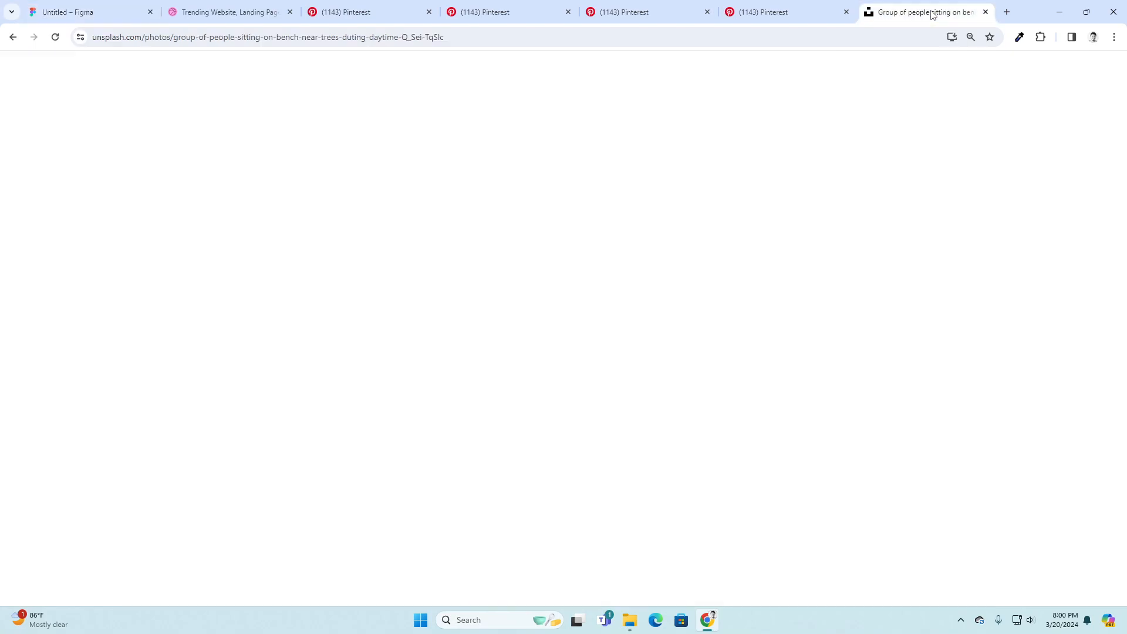
click(825, 15)
click(669, 13)
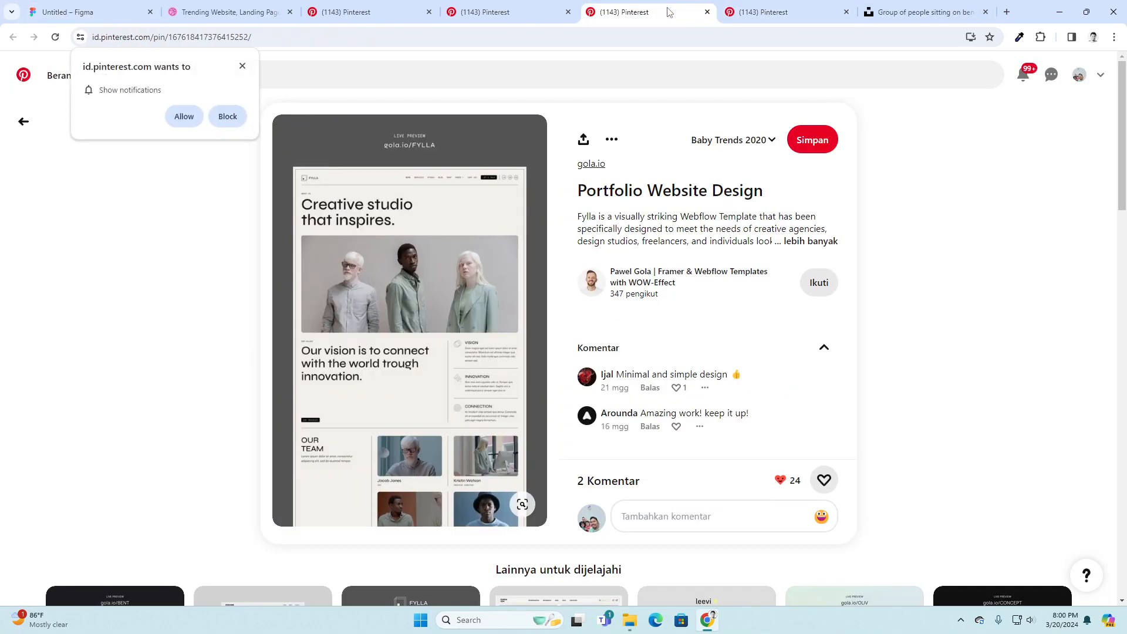
mouse_move(576, 219)
mouse_down()
mouse_move(801, 241)
mouse_move(646, 254)
mouse_move(572, 221)
mouse_up()
click(813, 241)
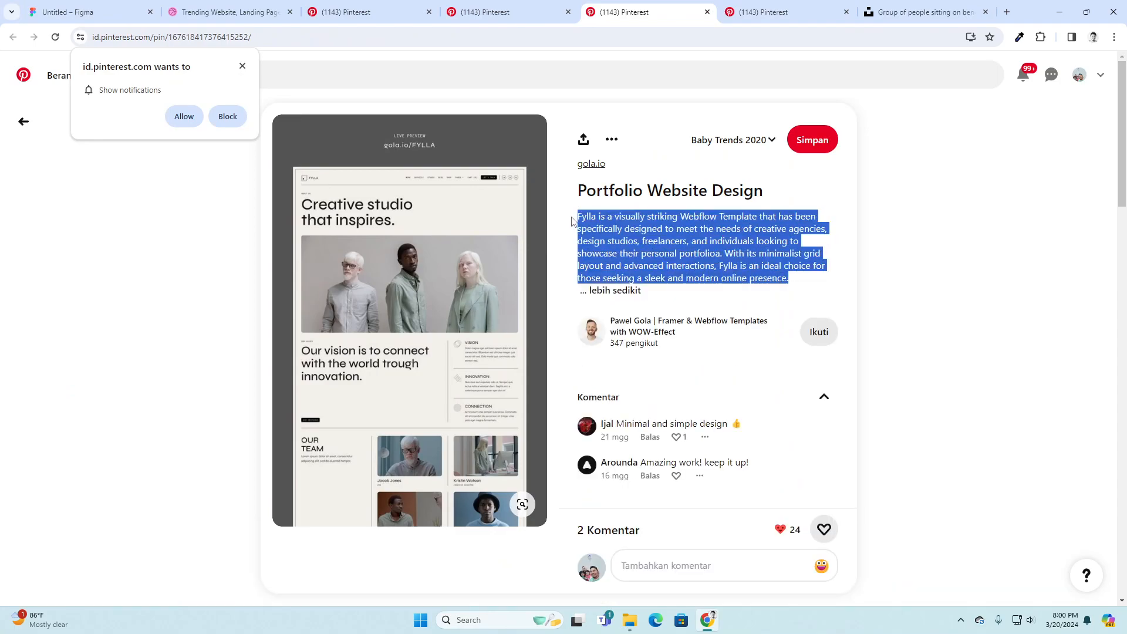
- Back in Figma, place a copy of the grey description below the Our Vision headline and enlarge its box to about 678 × 253
click(123, 12)
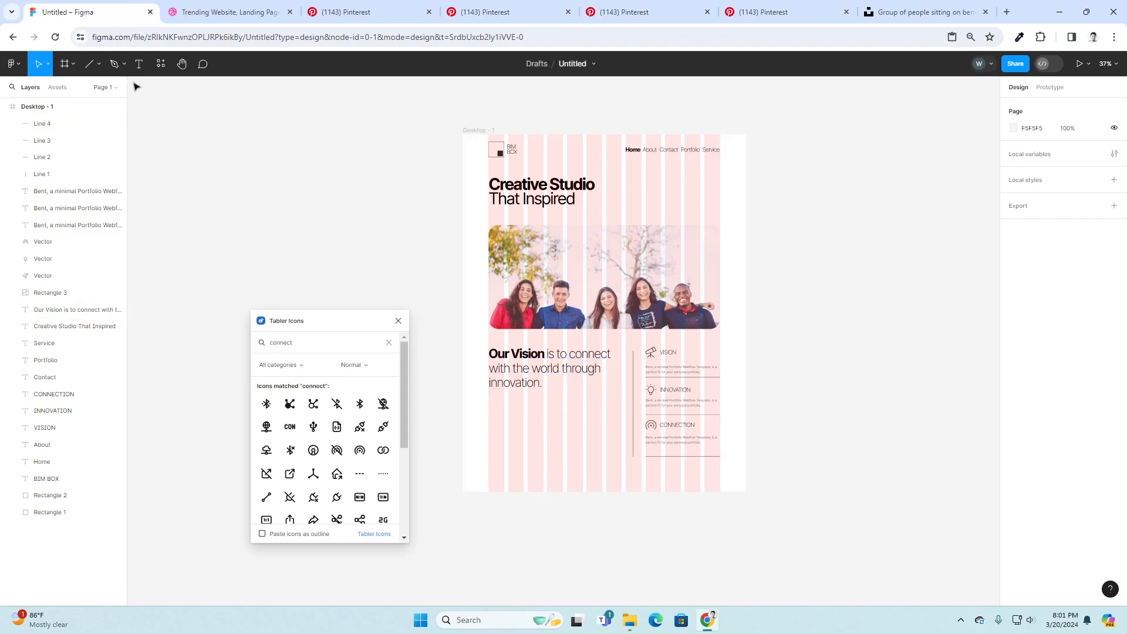
click(687, 371)
drag(687, 374, 582, 446)
click(567, 415)
double_click(568, 397)
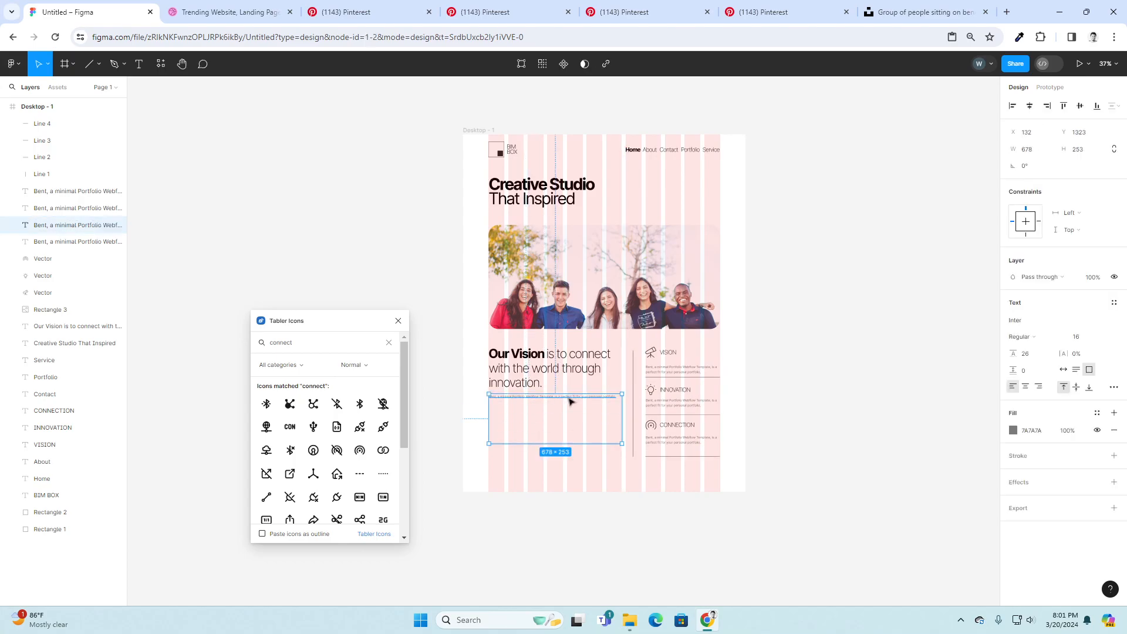
- Replace the copied text with the Fylla description from Pinterest and shorten its text box to fit
text(Fylla is a visually striking Webflow Template that has been specifically designed to meet the needs of creative agencies, design studios, freelancers, and individuals looking to showcase their personal portfolios. With its minimalist grid layout and advanced interactions, Fylla is an ideal choice for those seeking a sleek and modern online presence.)
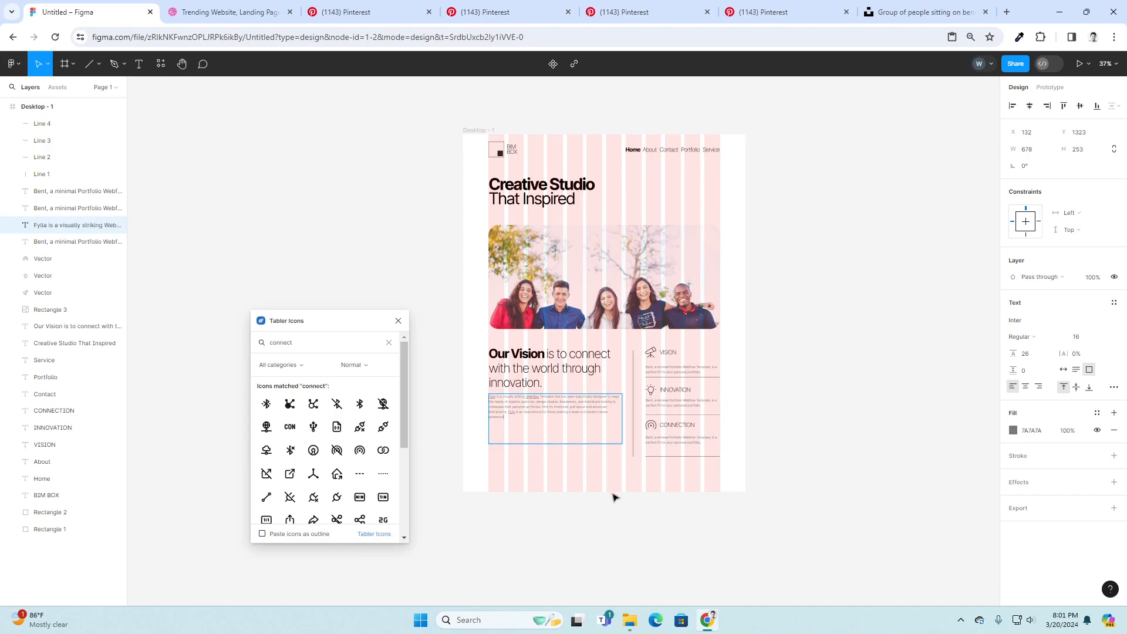
key(Escape)
drag(562, 444, 564, 408)
click(580, 454)
- Move the Our Vision headline and the grey paragraph below it down slightly together
ctrl+scroll(535, 462, up, 5)
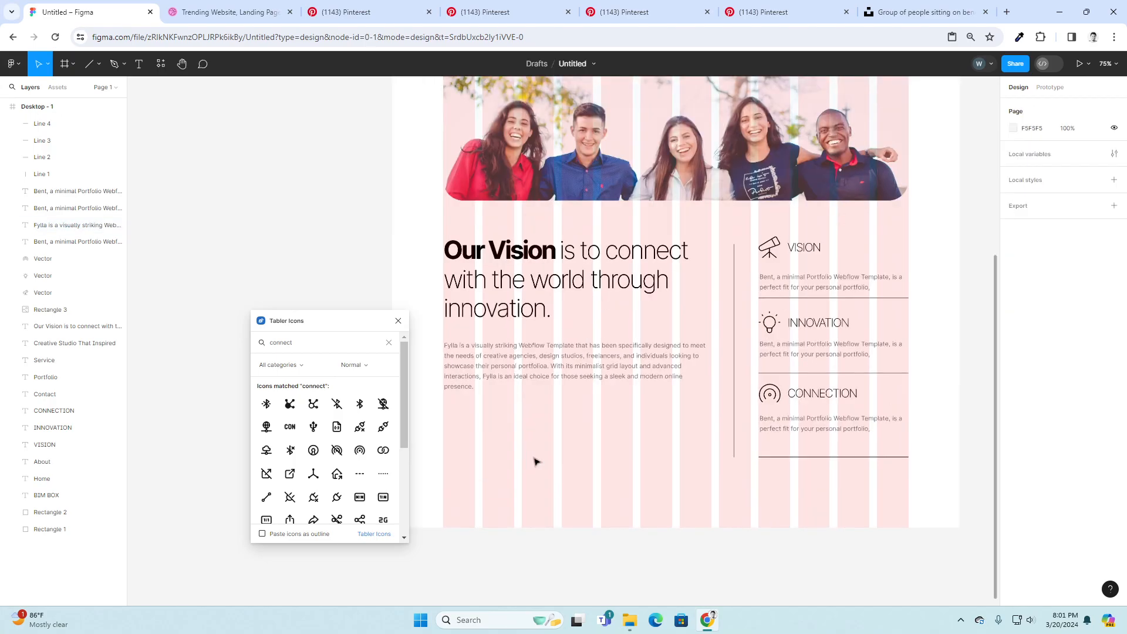
ctrl+scroll(659, 526, down, 4)
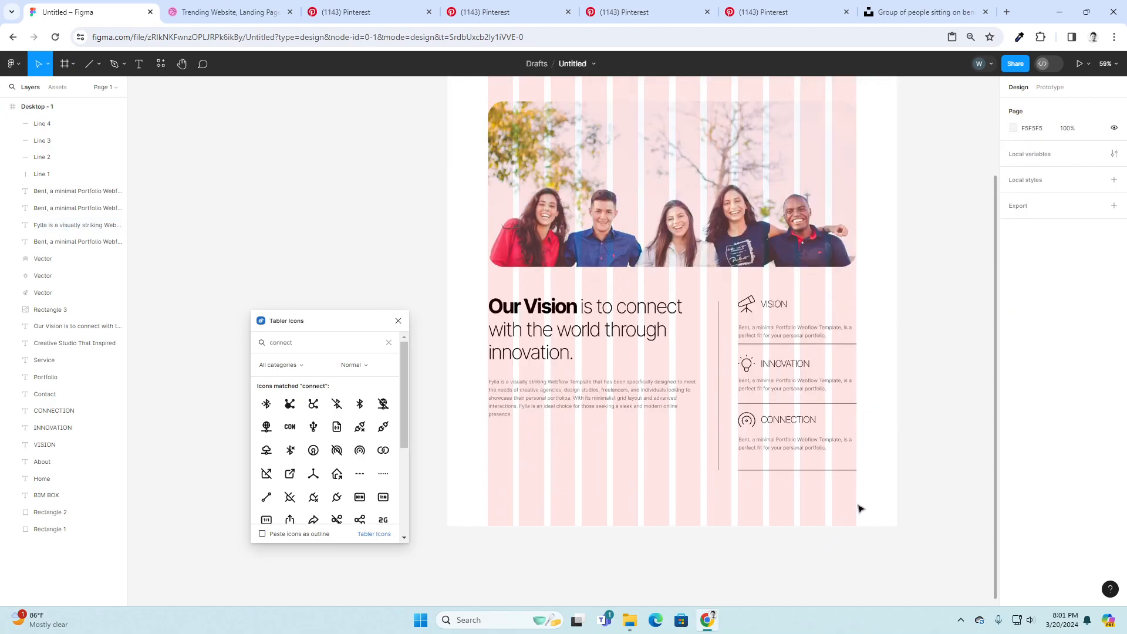
ctrl+scroll(871, 416, down, 3)
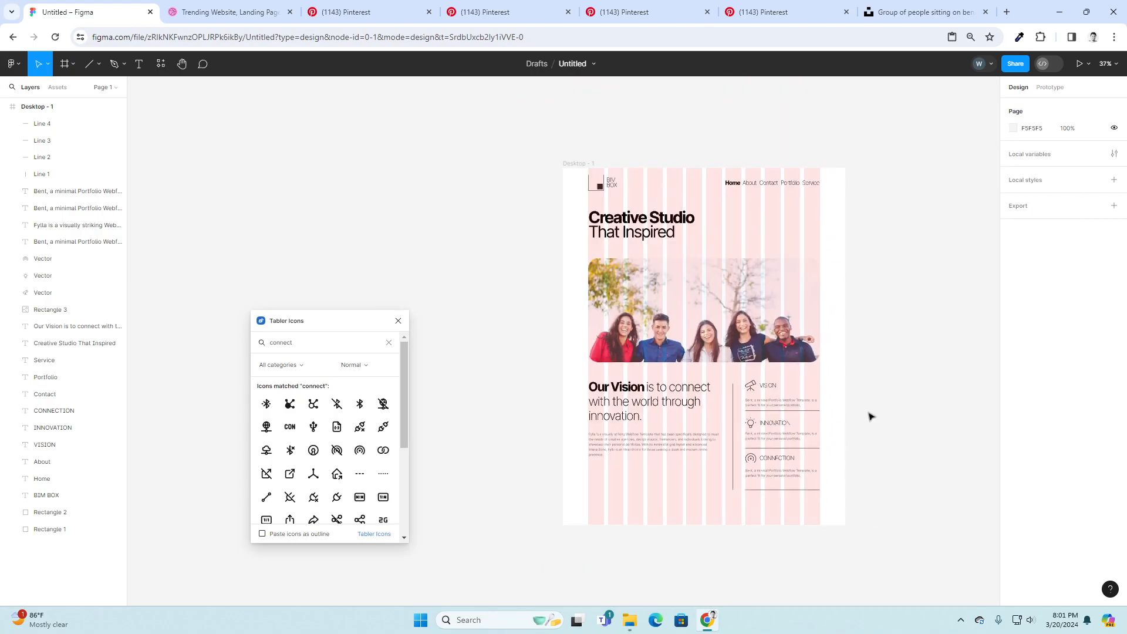
ctrl+scroll(780, 408, up, 2)
click(593, 401)
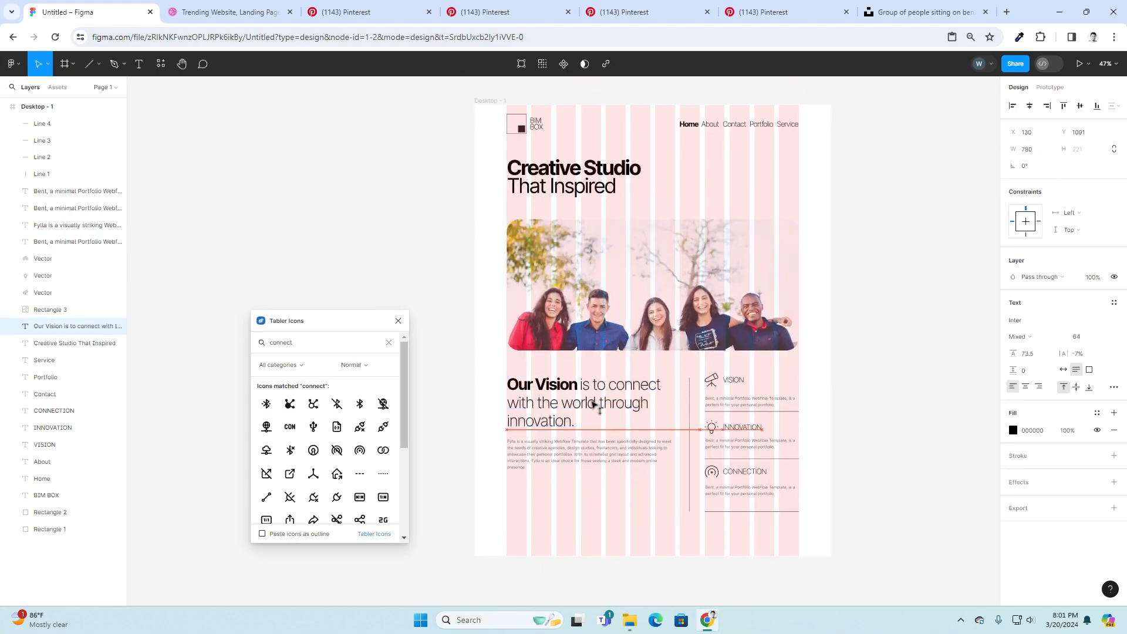
click(894, 405)
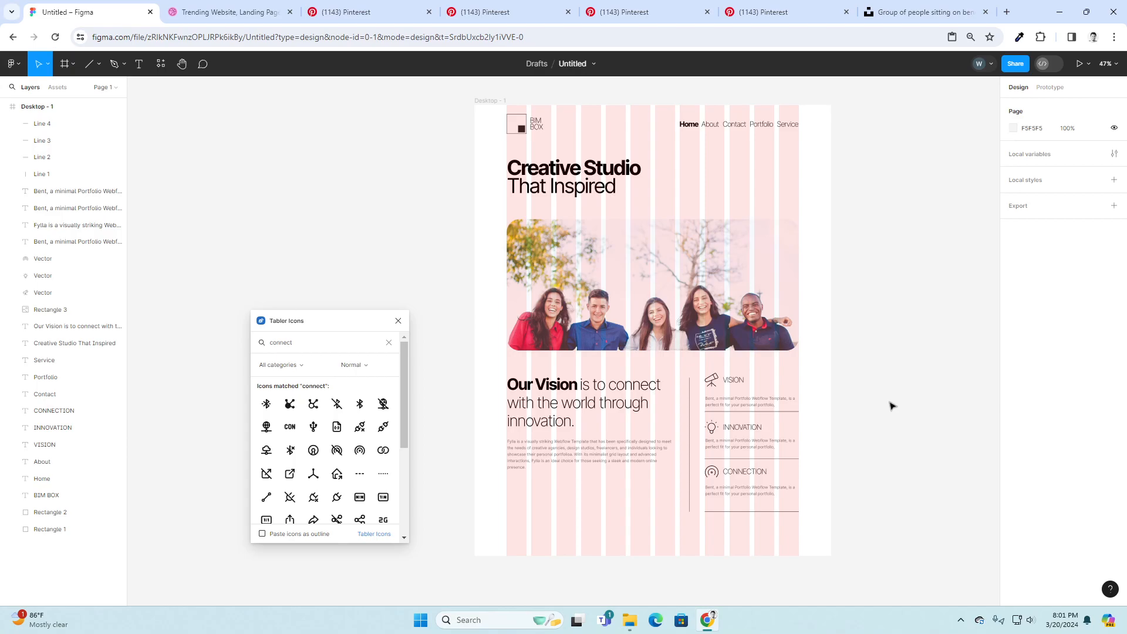
drag(487, 378, 576, 459)
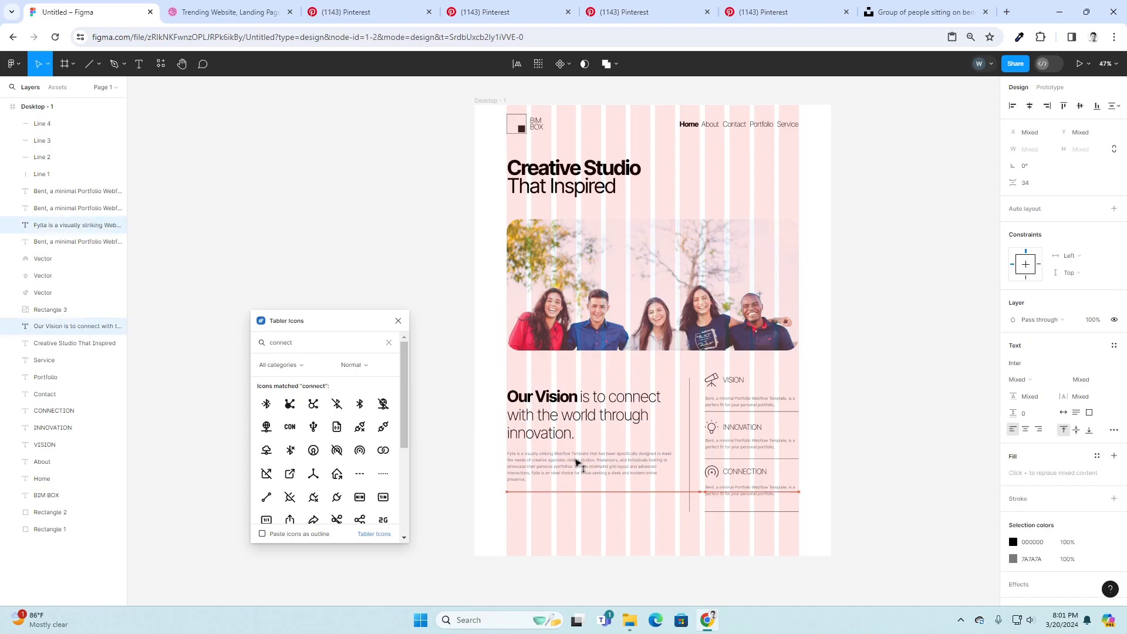
click(924, 420)
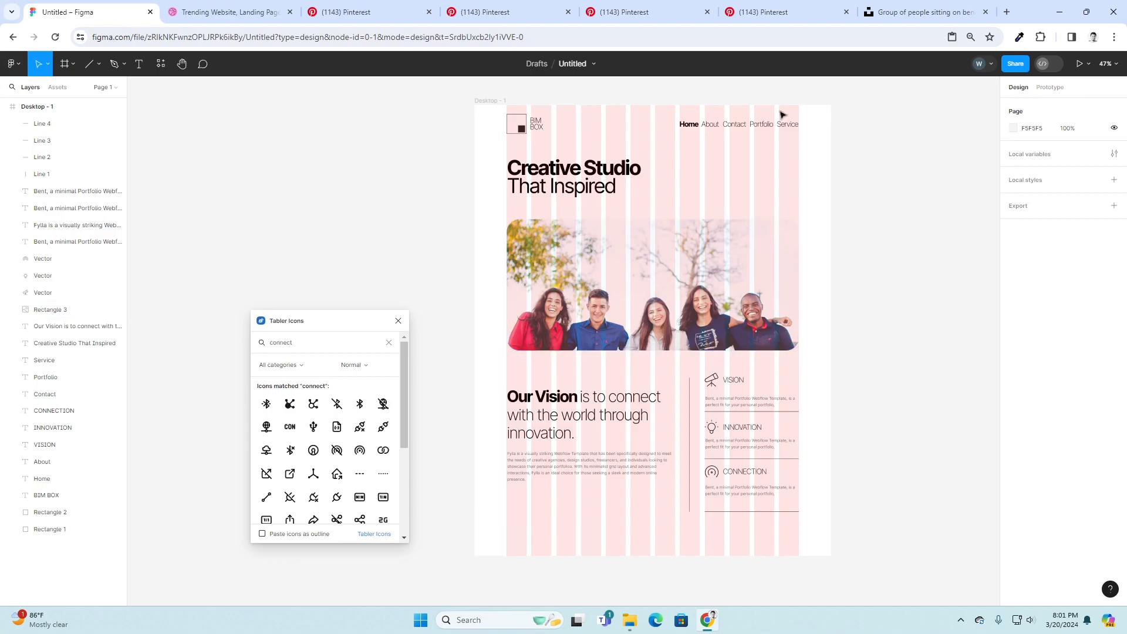
- Check the Fylla reference on Pinterest and add the text "categories" below the Our Vision paragraph in Figma
click(610, 15)
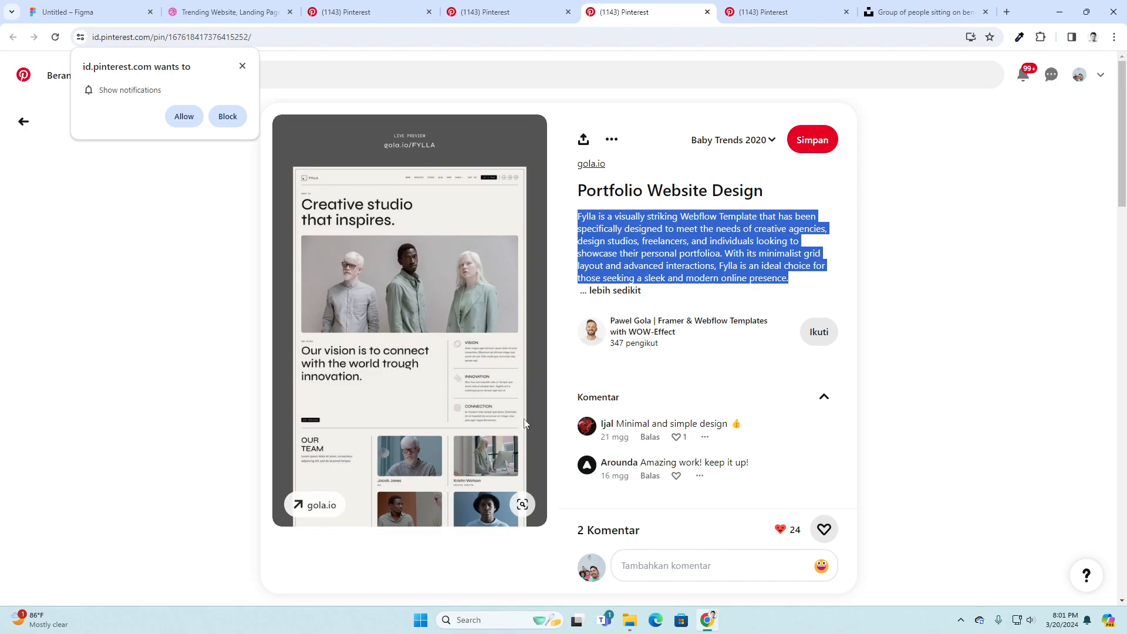
click(88, 12)
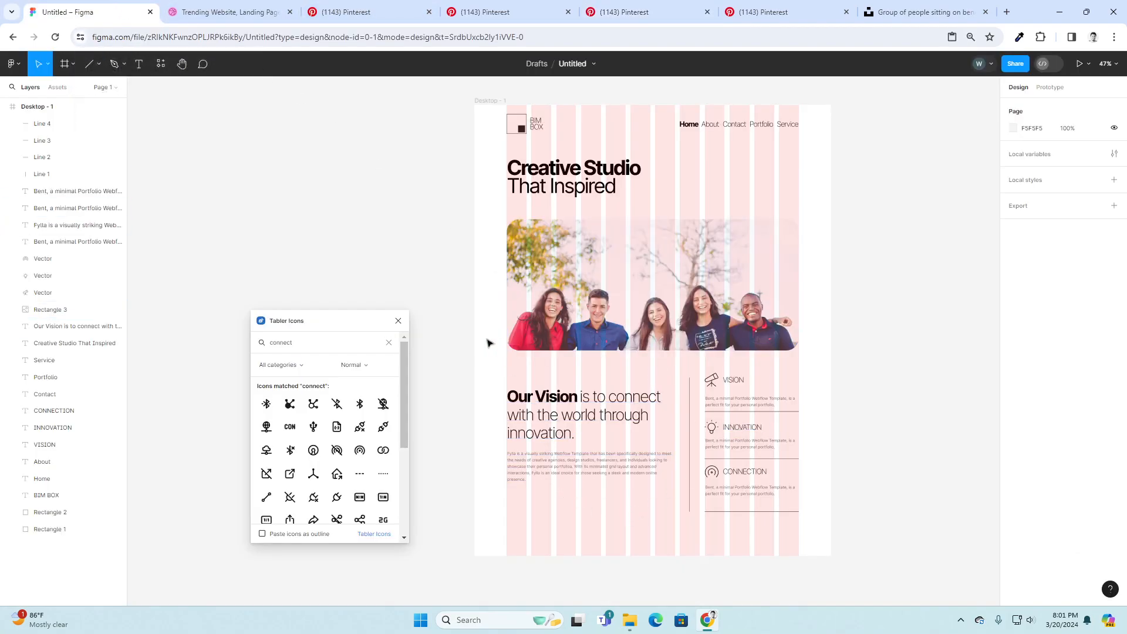
click(135, 67)
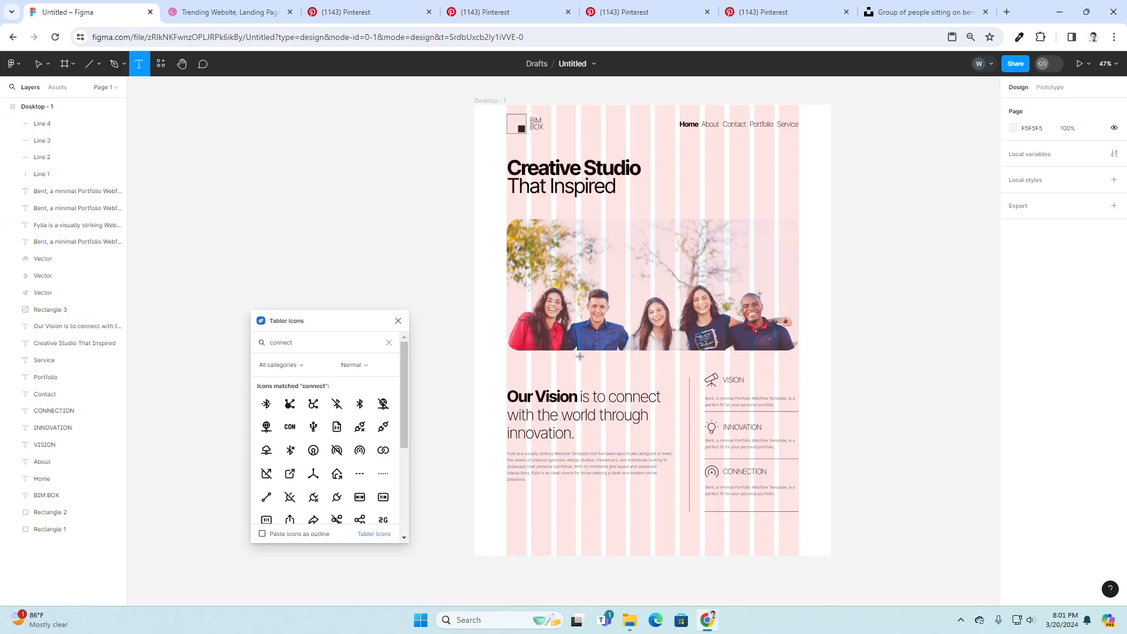
click(598, 518)
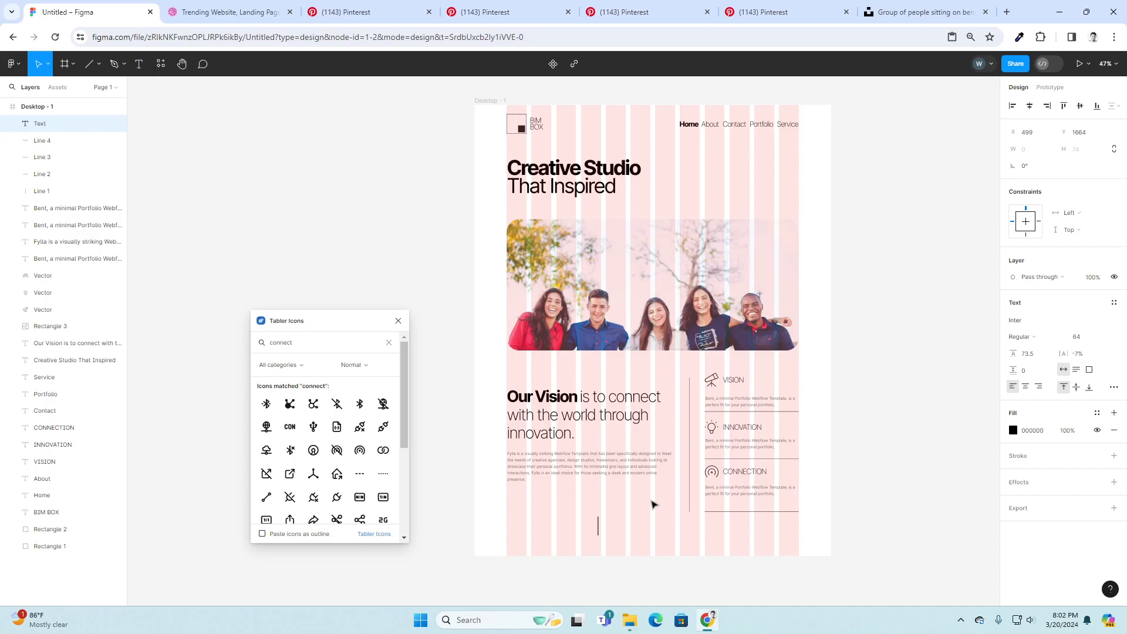
text(categories)
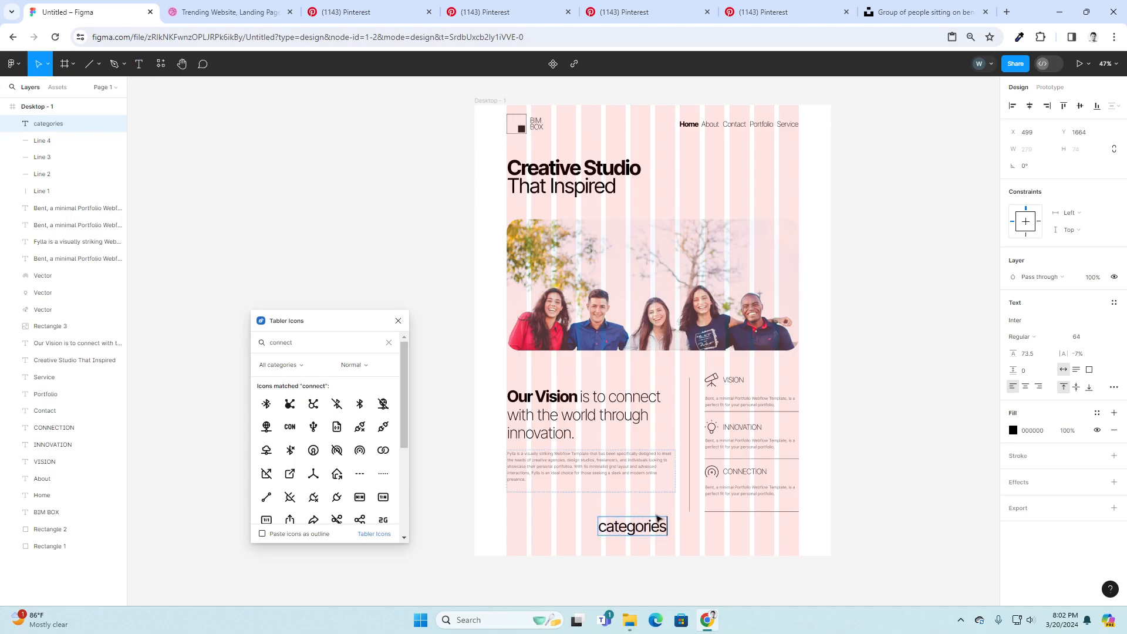
- Wrap the categories text in an auto layout frame and give the frame a dark 202020 fill
key(Escape)
key(shift+a)
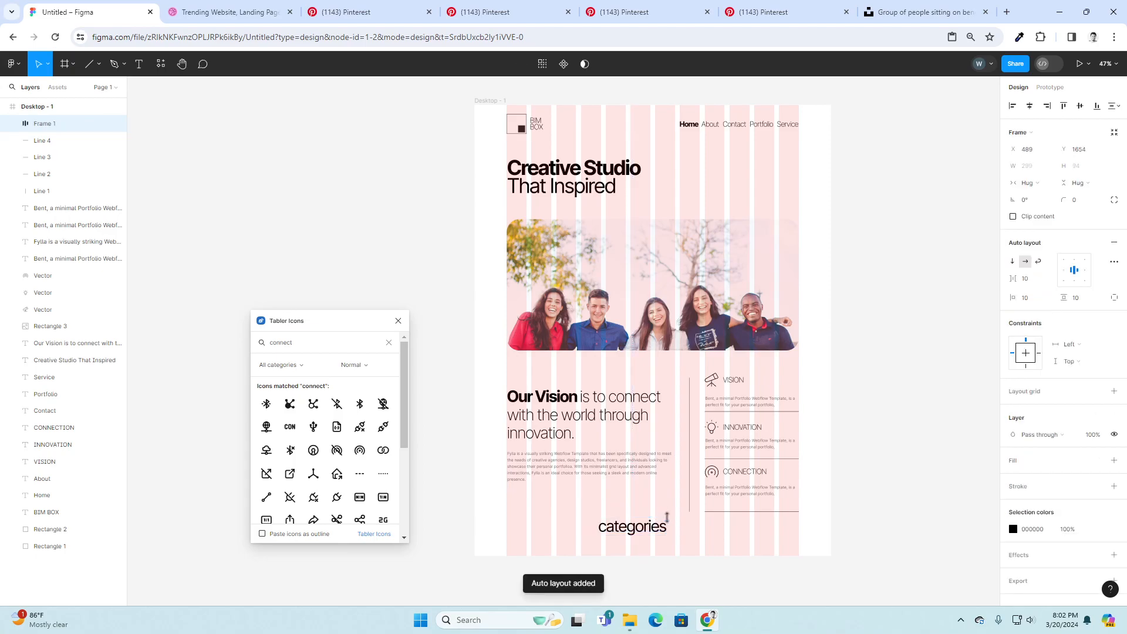
click(1077, 462)
click(1014, 477)
drag(892, 405, 833, 453)
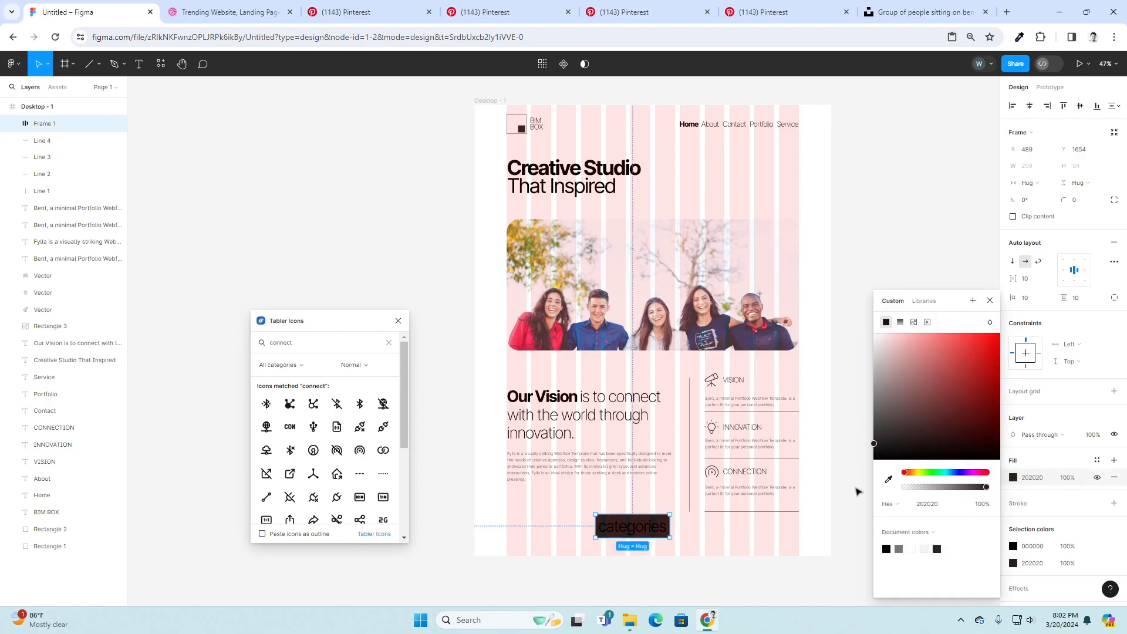
- Change the fill of the categories text inside the dark frame to white FFFFFF
click(654, 528)
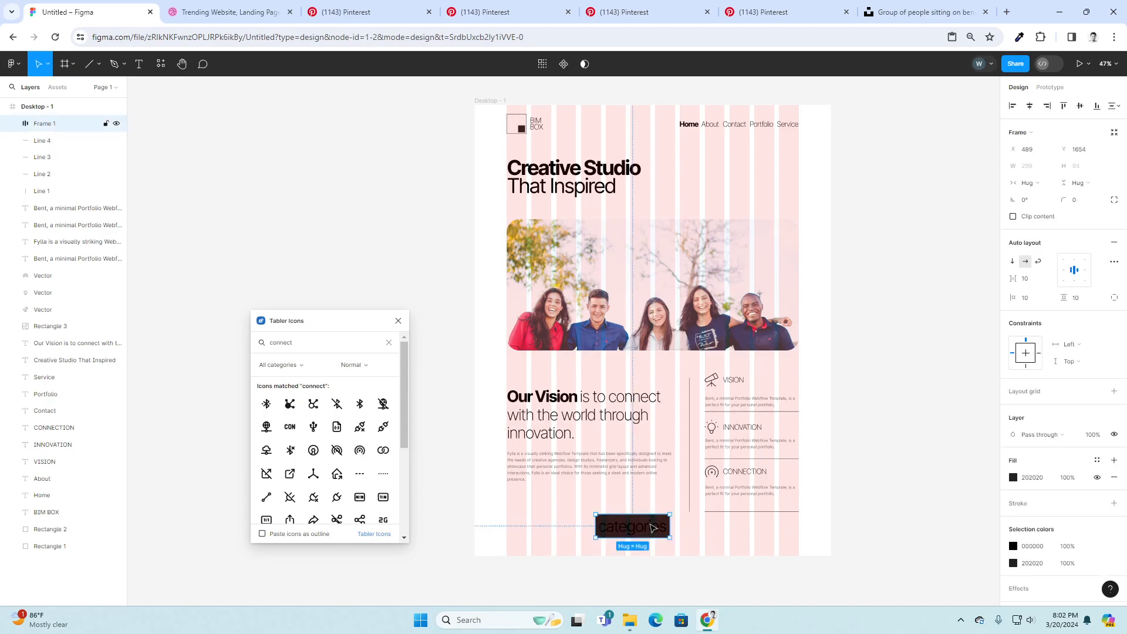
click(654, 528)
click(1009, 380)
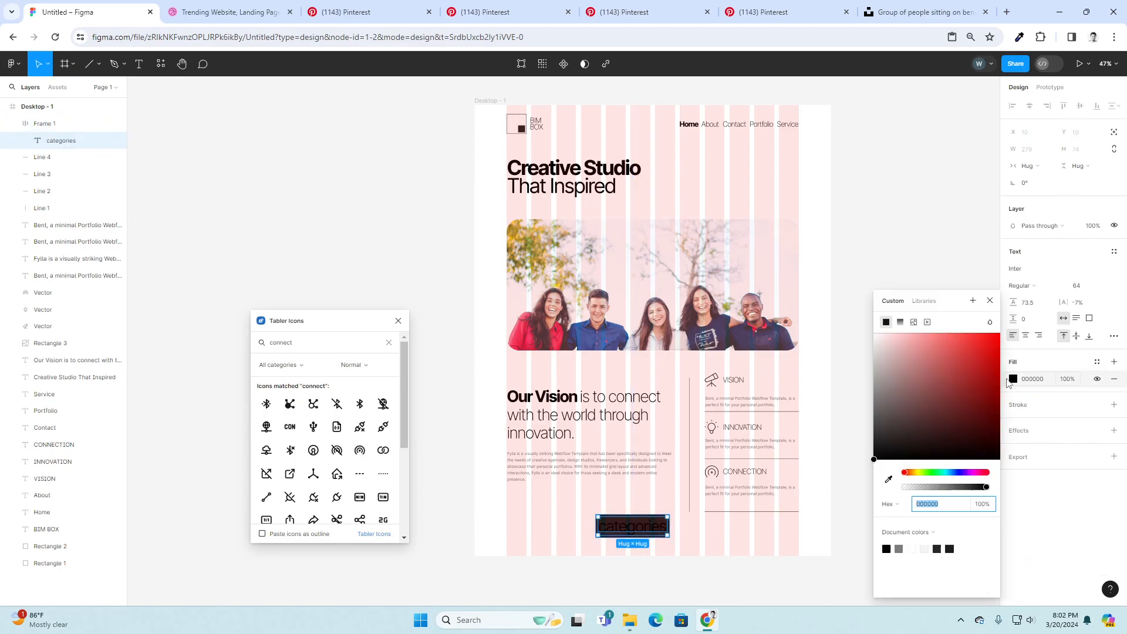
drag(936, 395, 794, 297)
click(711, 559)
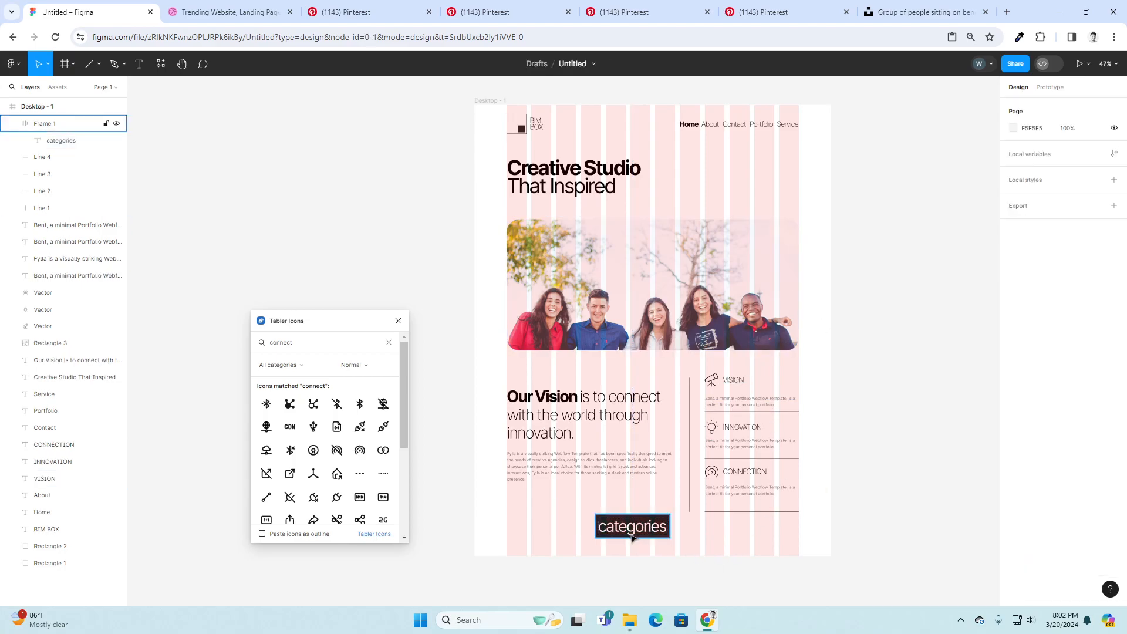
- Set the categories text to size 24 and its frame's padding to 35 horizontal and 0 vertical
click(636, 535)
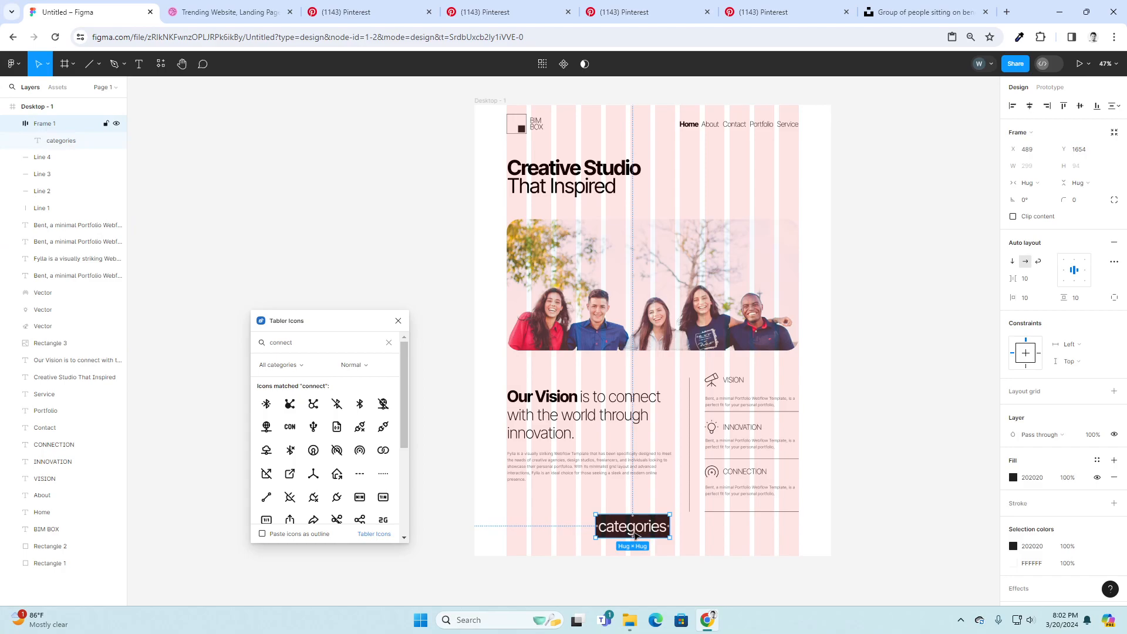
click(636, 535)
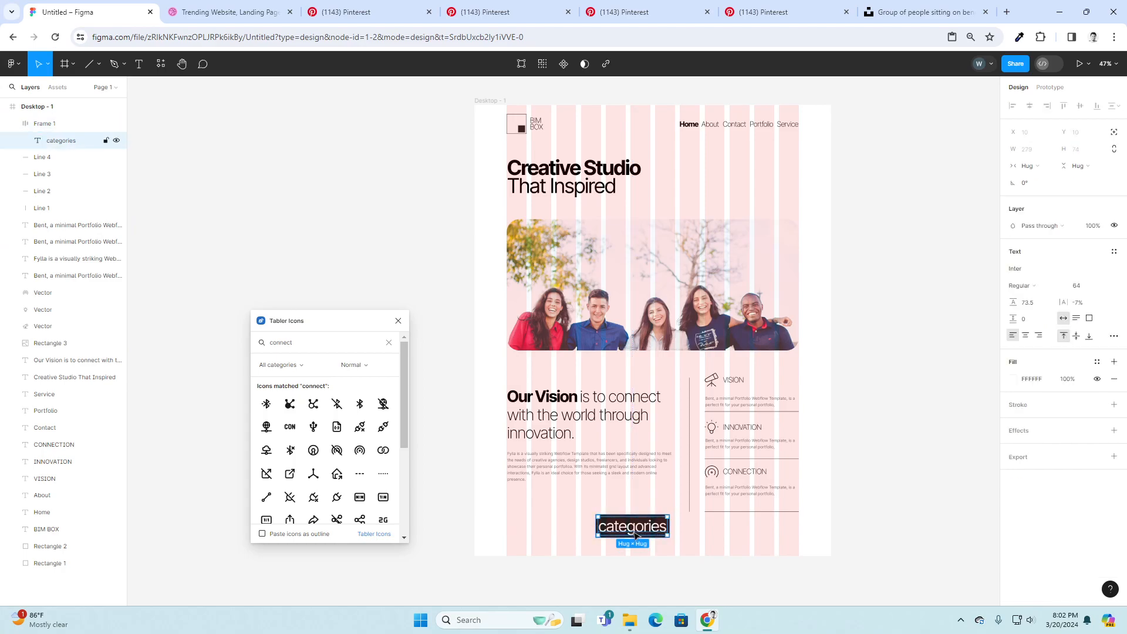
click(1104, 286)
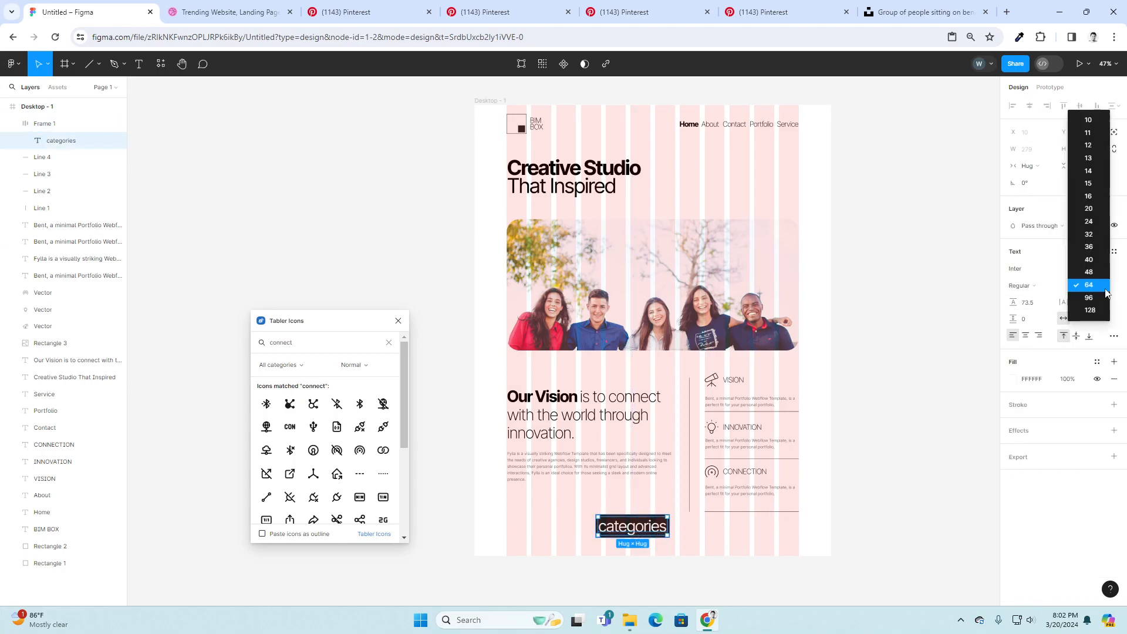
click(1089, 222)
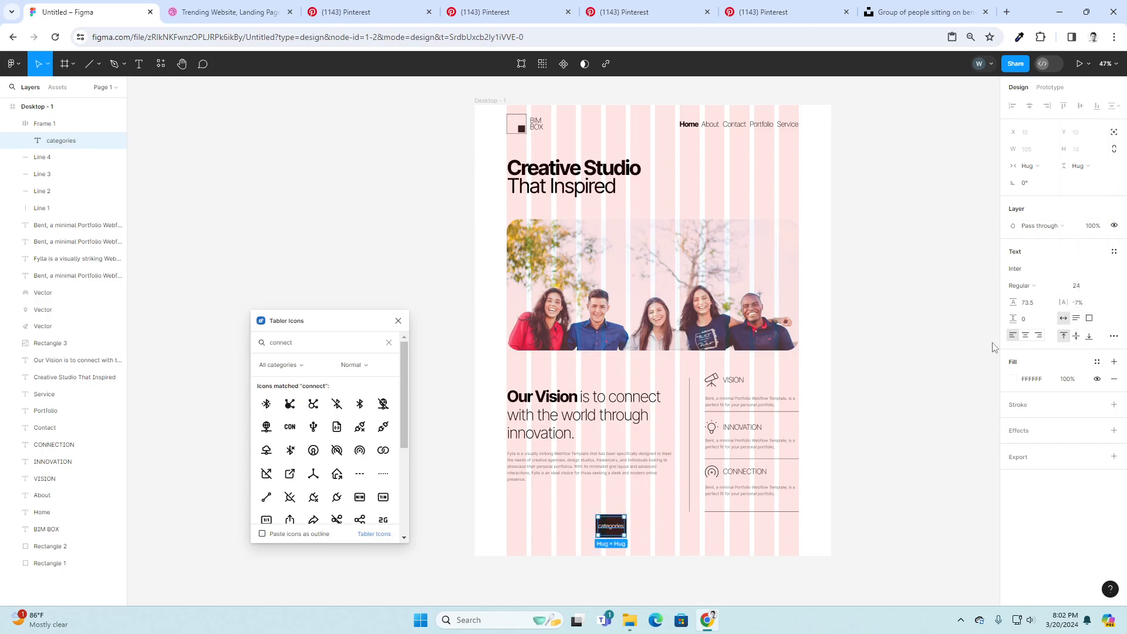
click(612, 535)
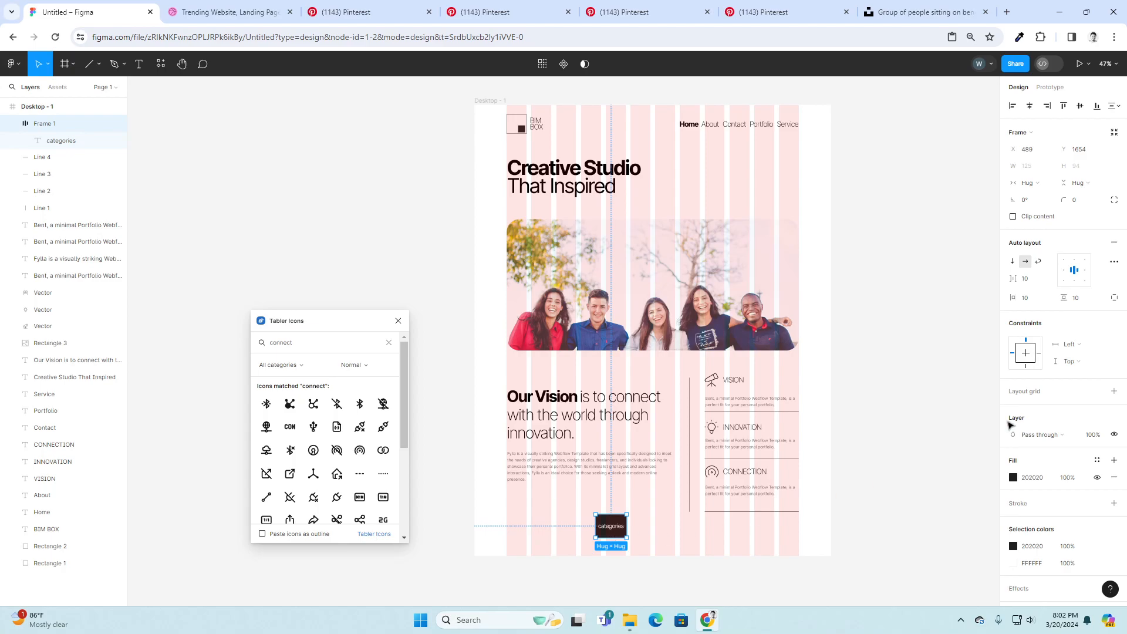
drag(1066, 300, 1026, 298)
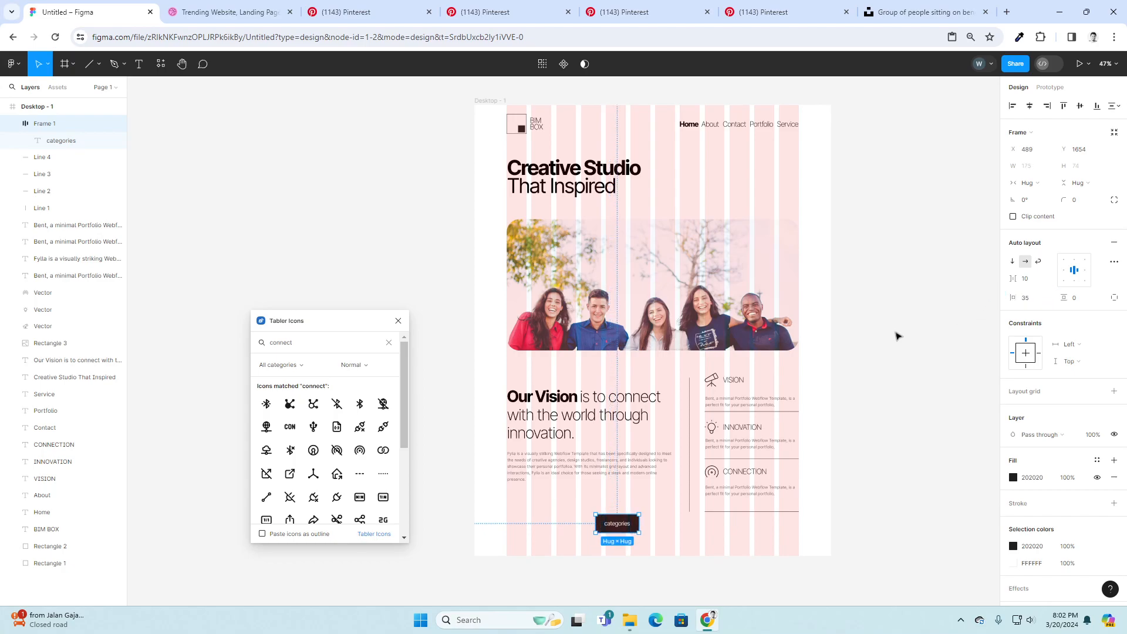
double_click(623, 530)
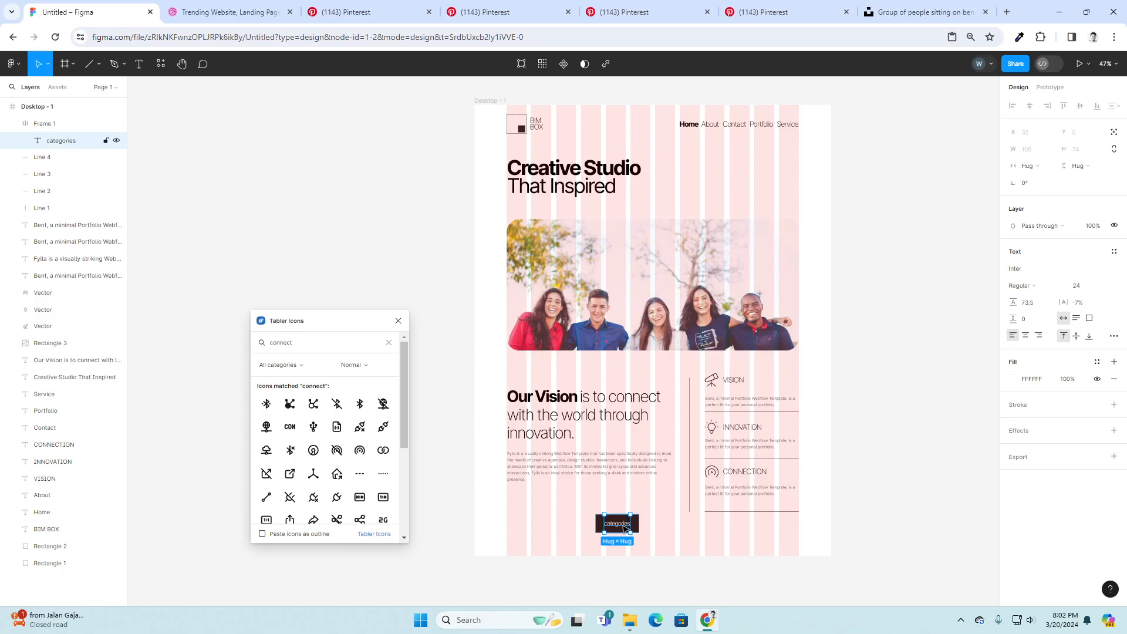
- Set the categories text's line height to 49 and its dark frame's corner radius to 44
drag(1013, 302, 989, 306)
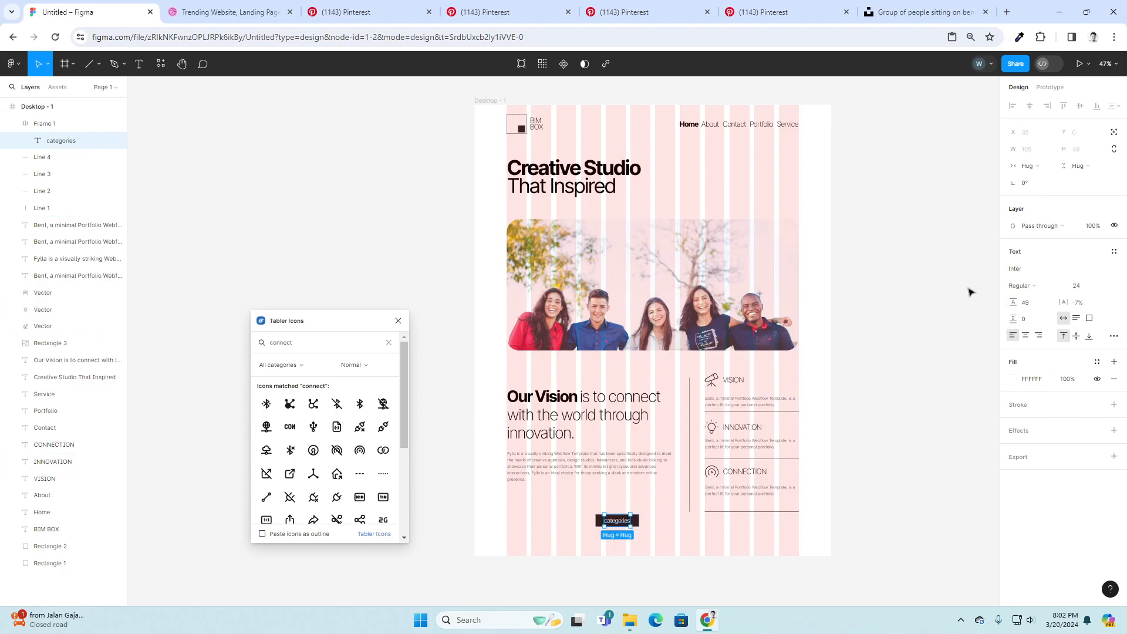
click(757, 539)
click(636, 522)
drag(1065, 203, 1074, 204)
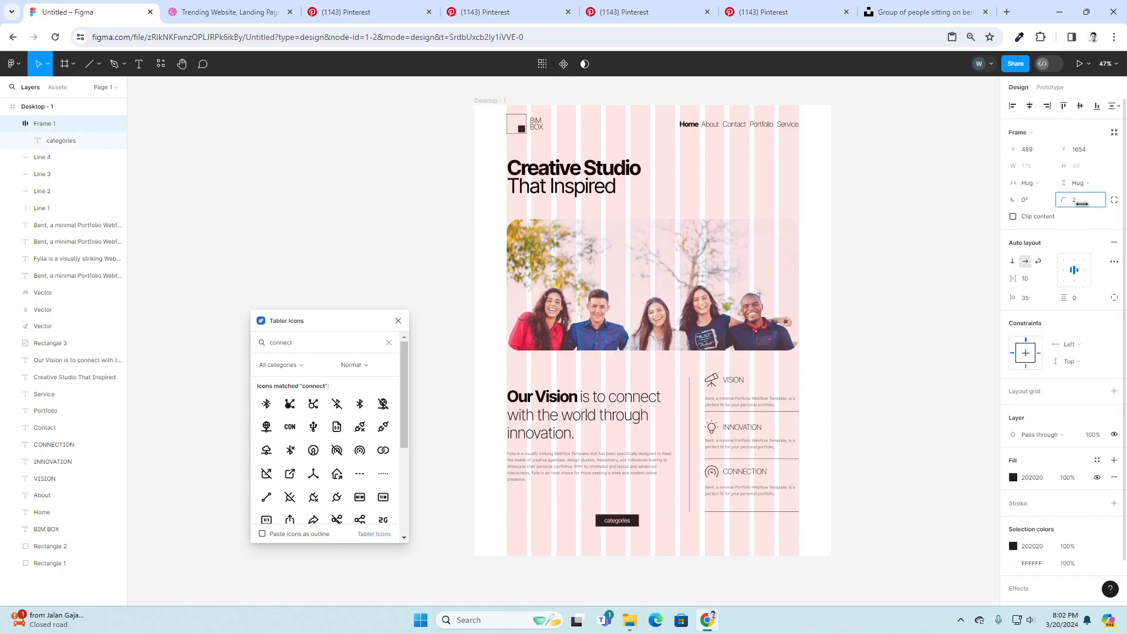
click(574, 522)
- Move the categories button up beside the word "innovation." in the Our Vision headline, at about X 435, Y 1302
drag(627, 525, 615, 440)
click(626, 564)
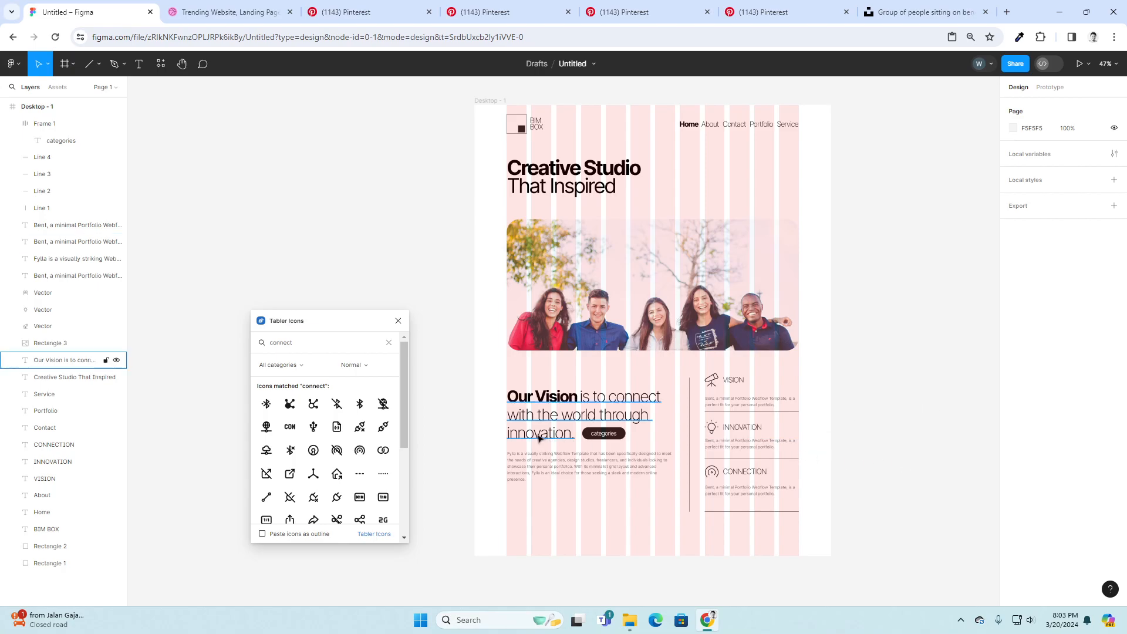
- Set the letter spacing of the text inside the categories button to 13%
click(609, 438)
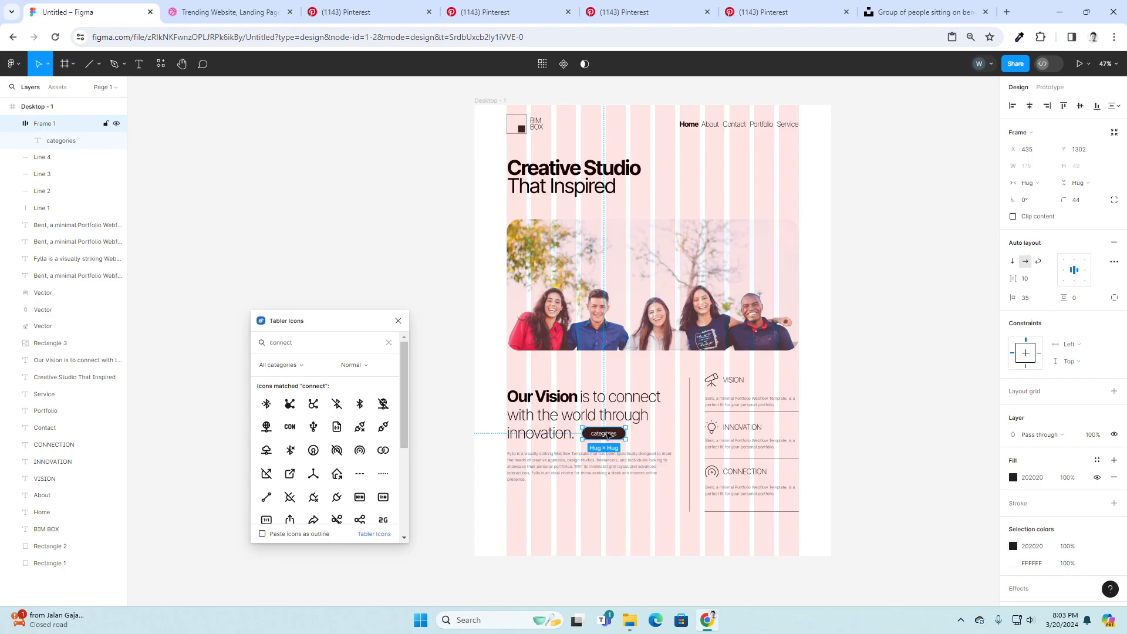
double_click(609, 436)
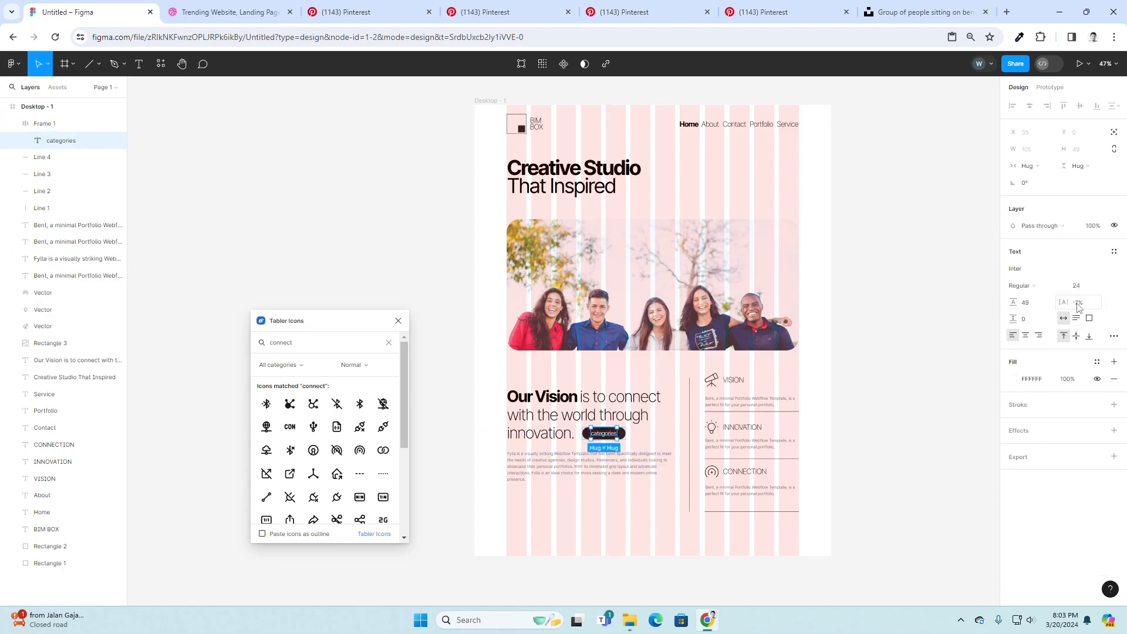
drag(1066, 302, 1095, 303)
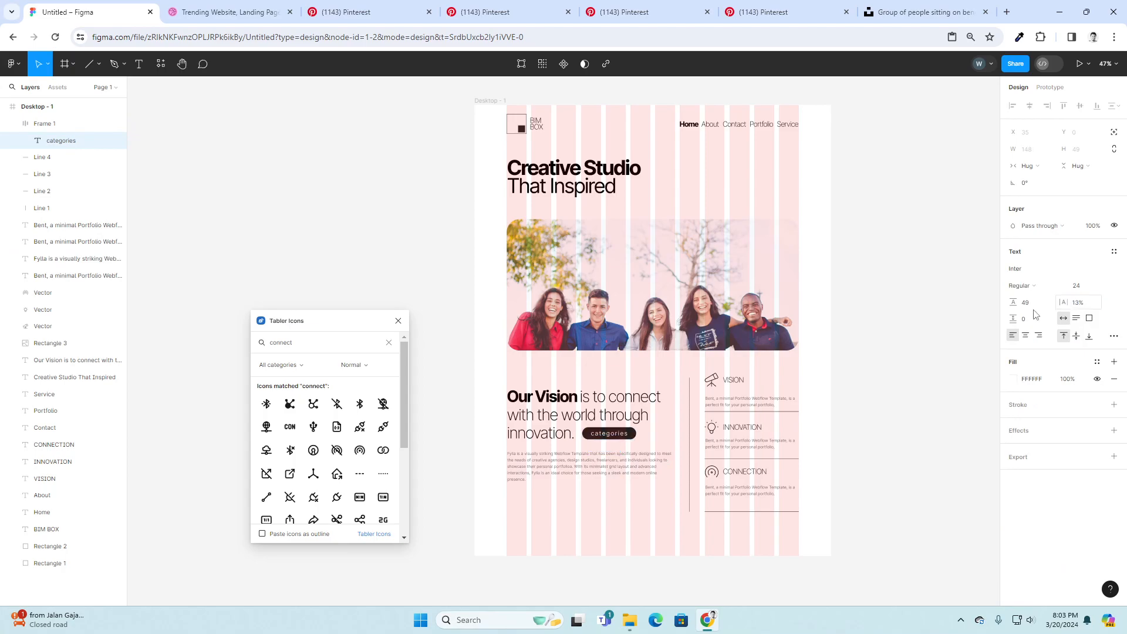
click(872, 349)
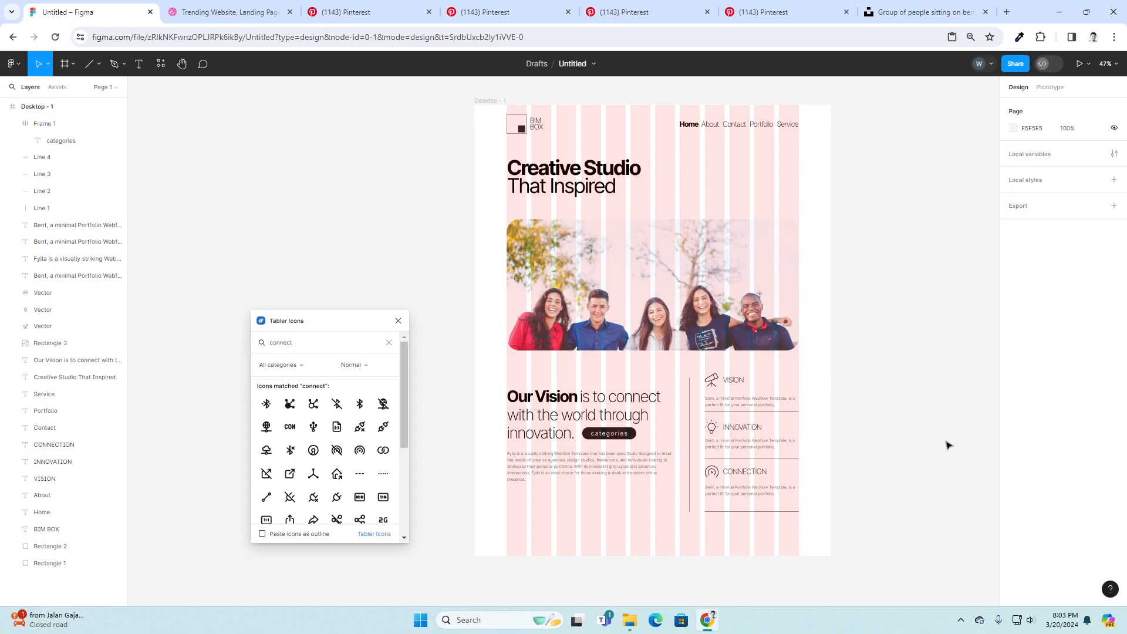
- Review the Bent, Fylla and Furni website references on Pinterest and return to the Figma design
click(770, 16)
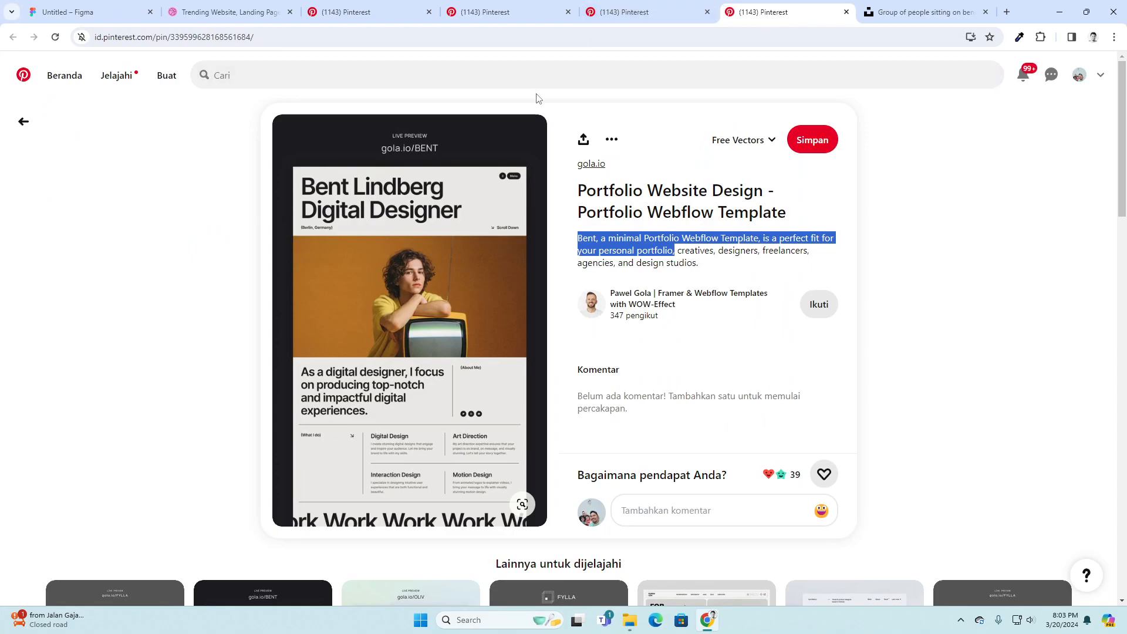
click(606, 13)
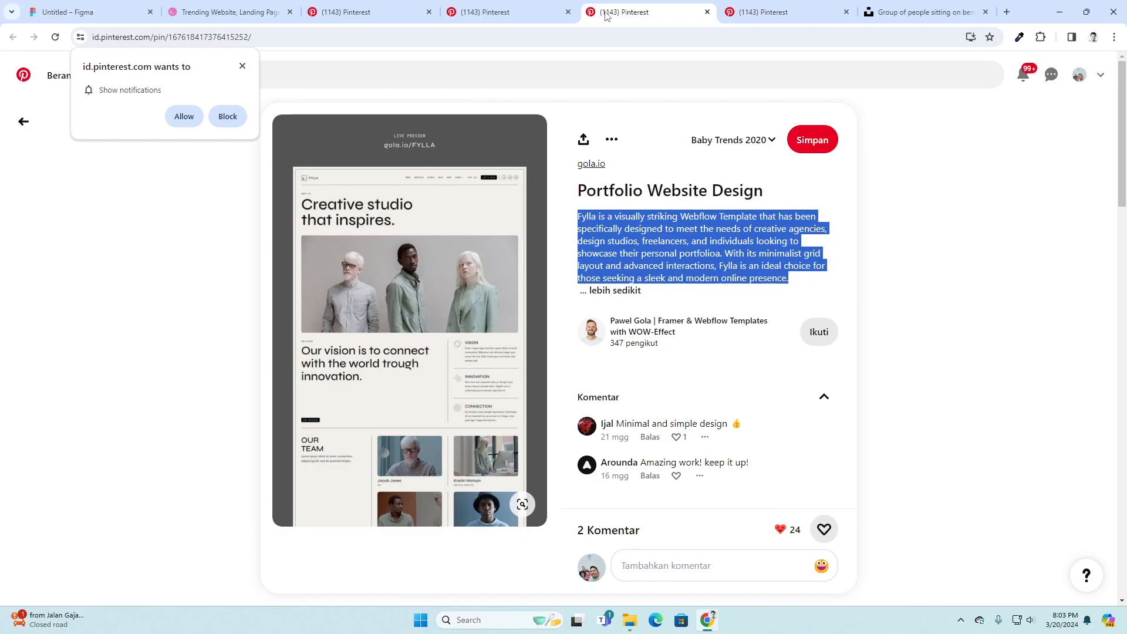
click(510, 13)
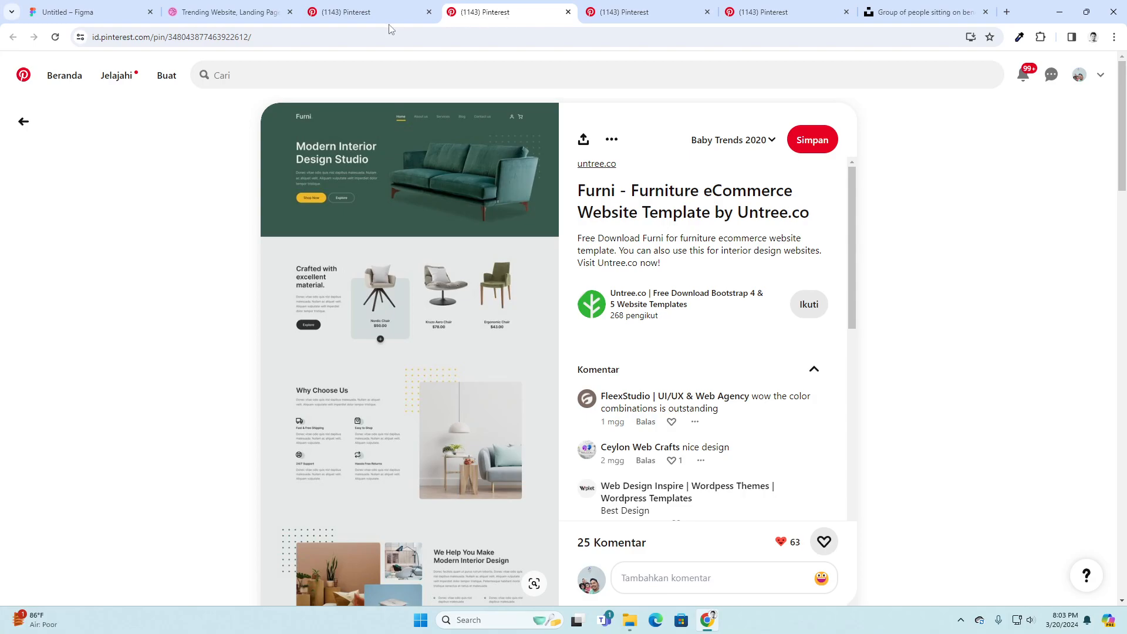
click(215, 17)
click(78, 16)
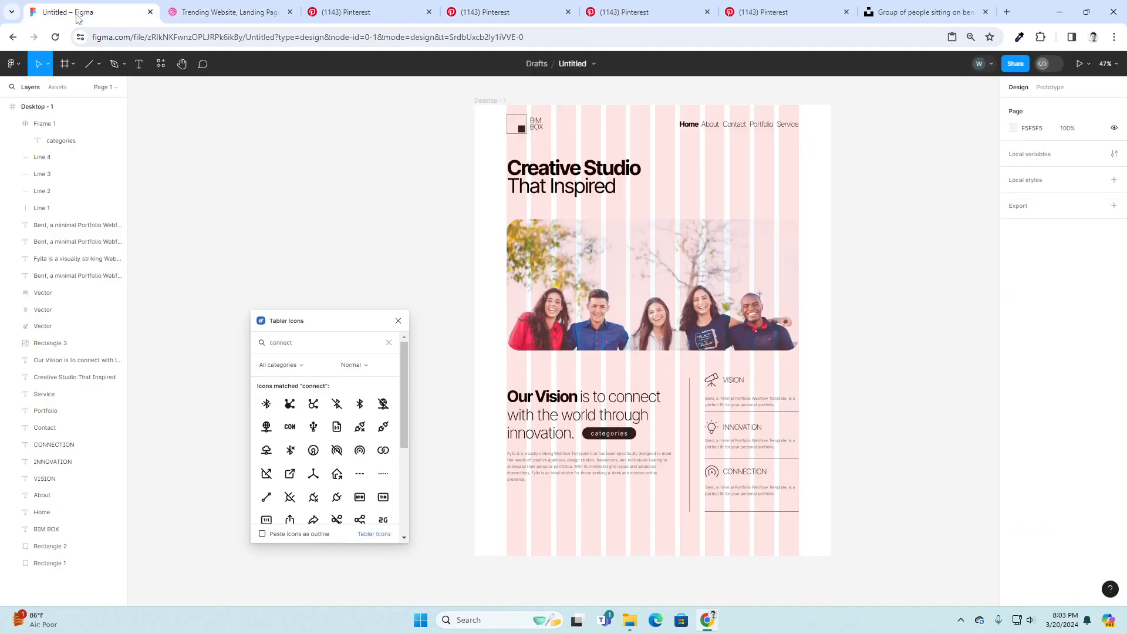
drag(908, 309, 873, 327)
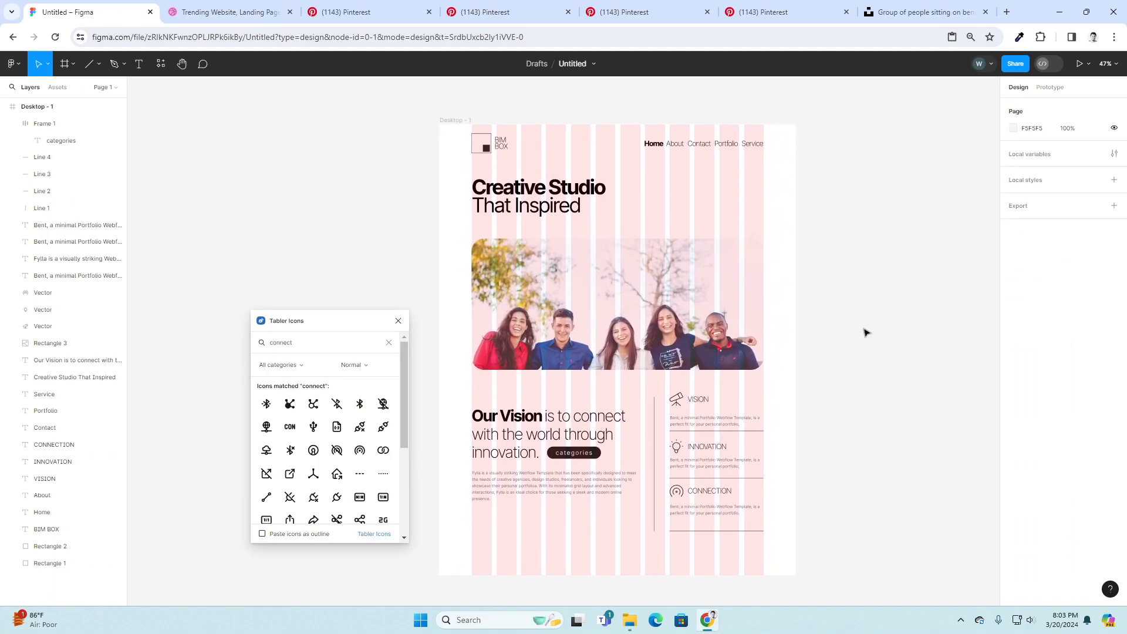